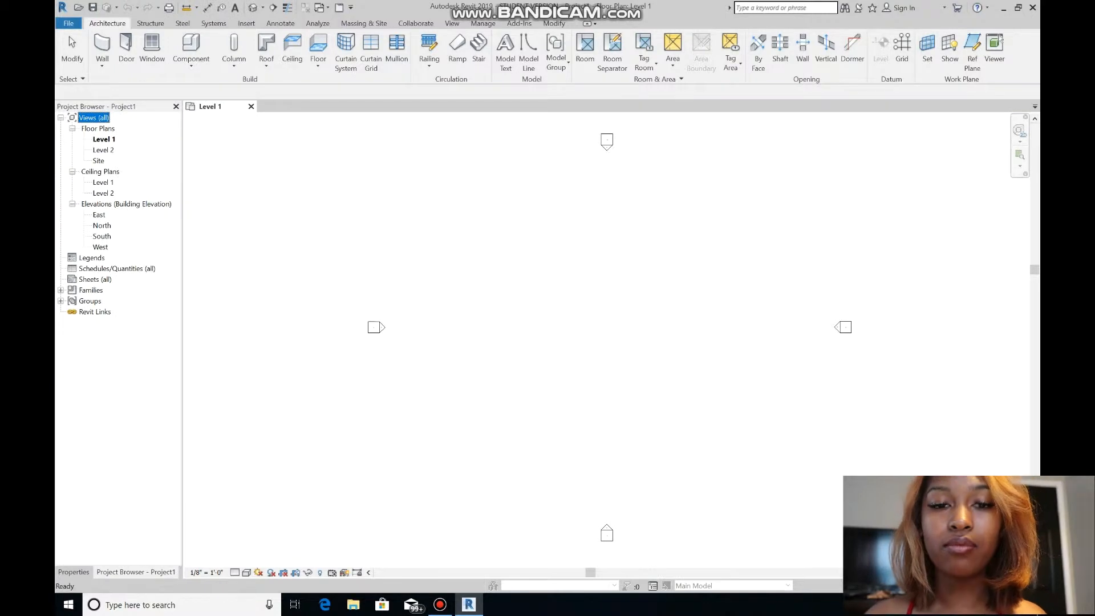
# Draw a rectangular enclosure of Generic - 8" walls, 20'-0" by 8'-0", in the Level 1 plan
pyautogui.click(102, 45)
pyautogui.click(531, 39)
pyautogui.click(416, 290)
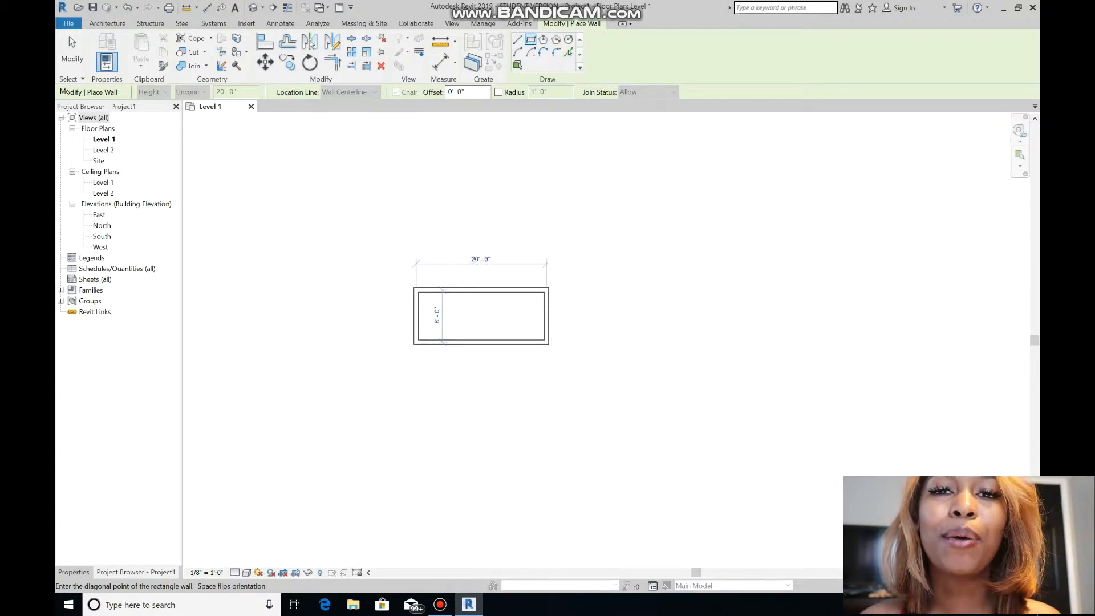
pyautogui.click(547, 342)
pyautogui.click(107, 23)
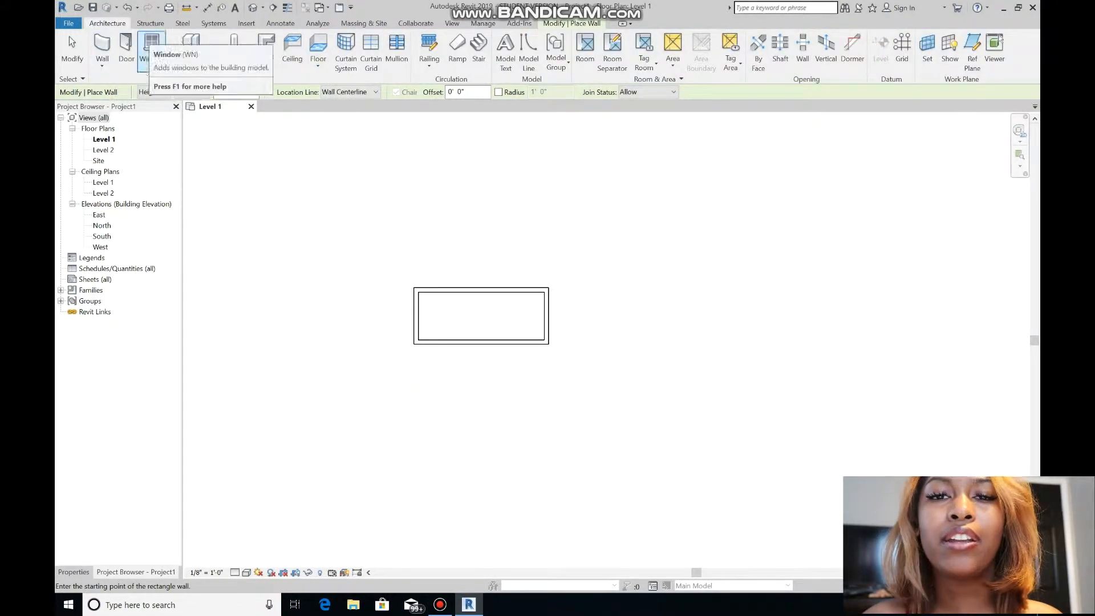
# Open the South elevation and add a level line at 4'-0" between Level 1 and Level 2
pyautogui.doubleClick(102, 236)
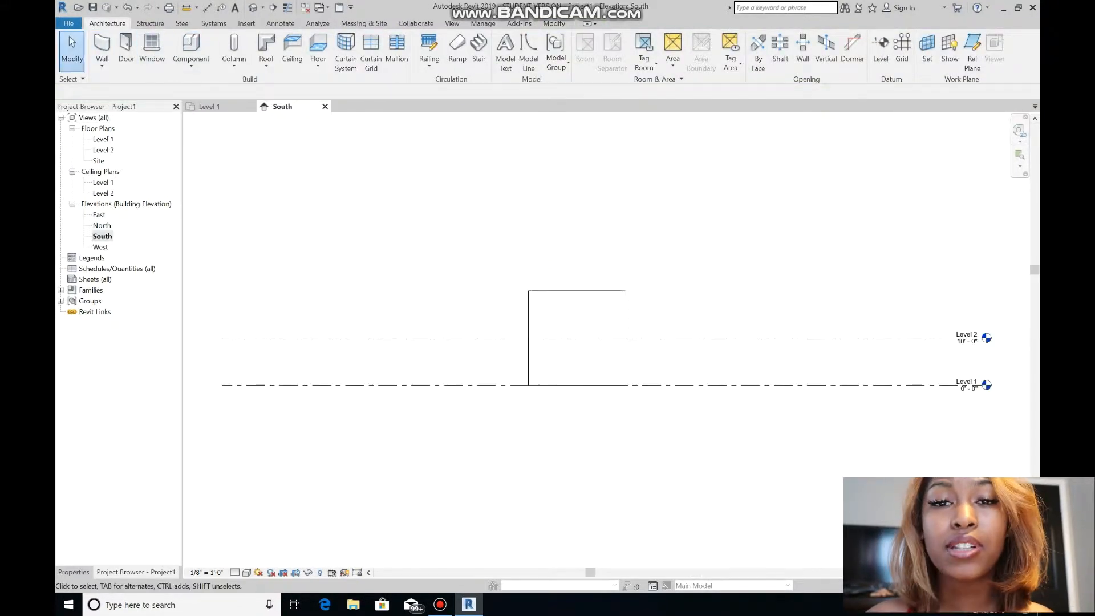
pyautogui.click(713, 385)
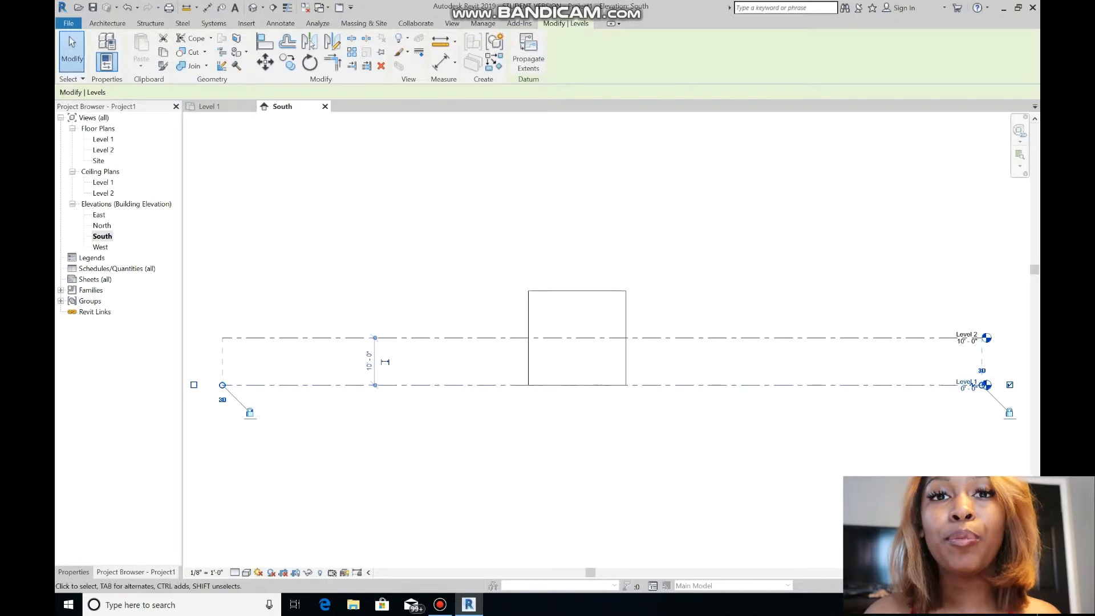
pyautogui.press('Escape')
pyautogui.click(882, 45)
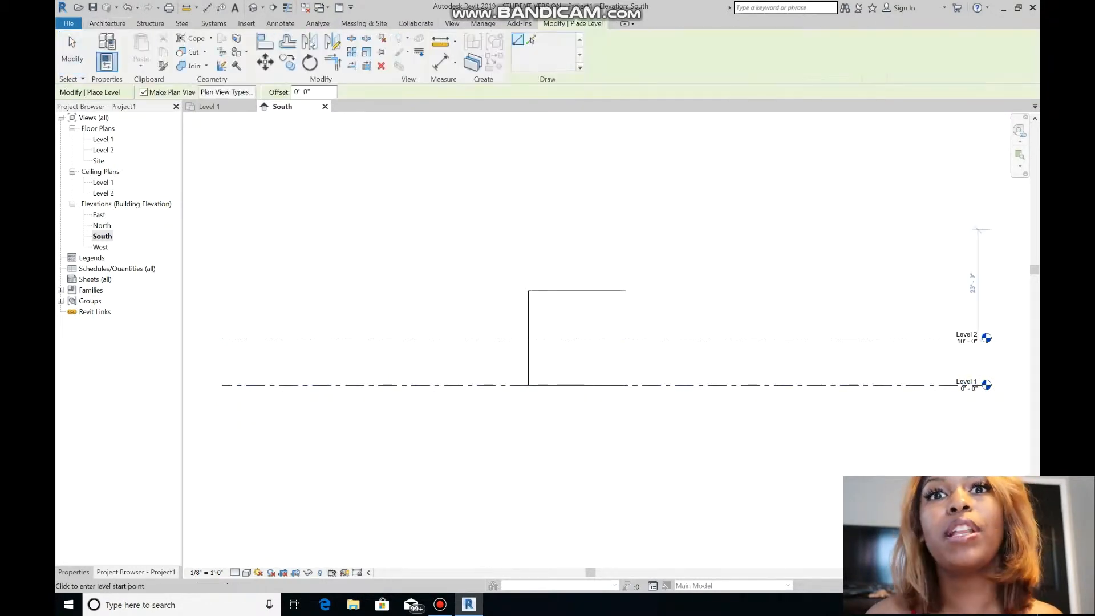
pyautogui.click(223, 365)
pyautogui.click(997, 366)
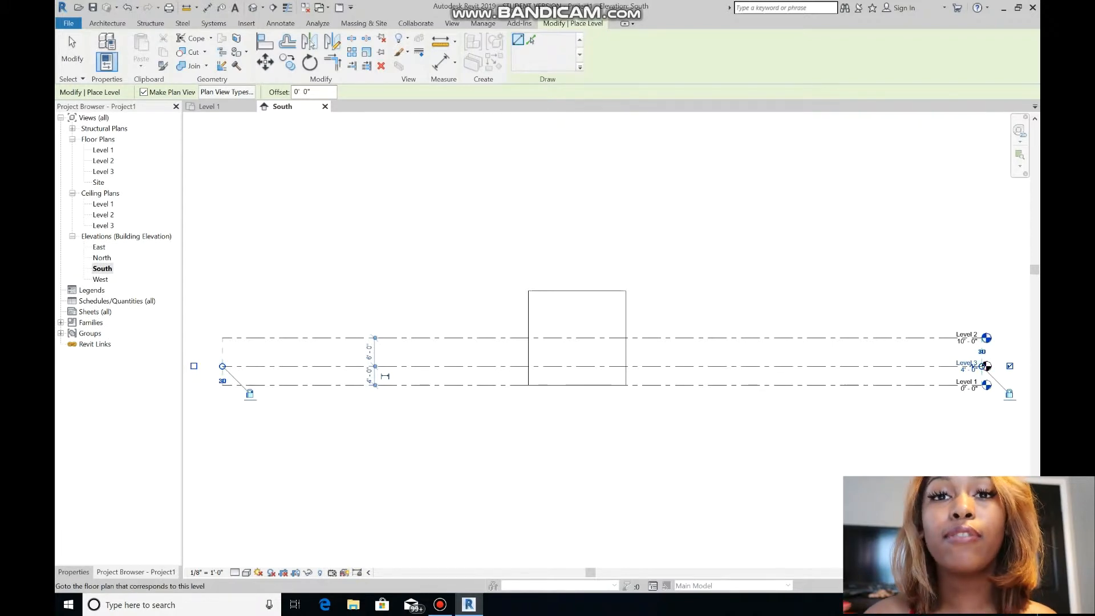
# Add another level line above Level 2 at 17'-6"
pyautogui.click(223, 302)
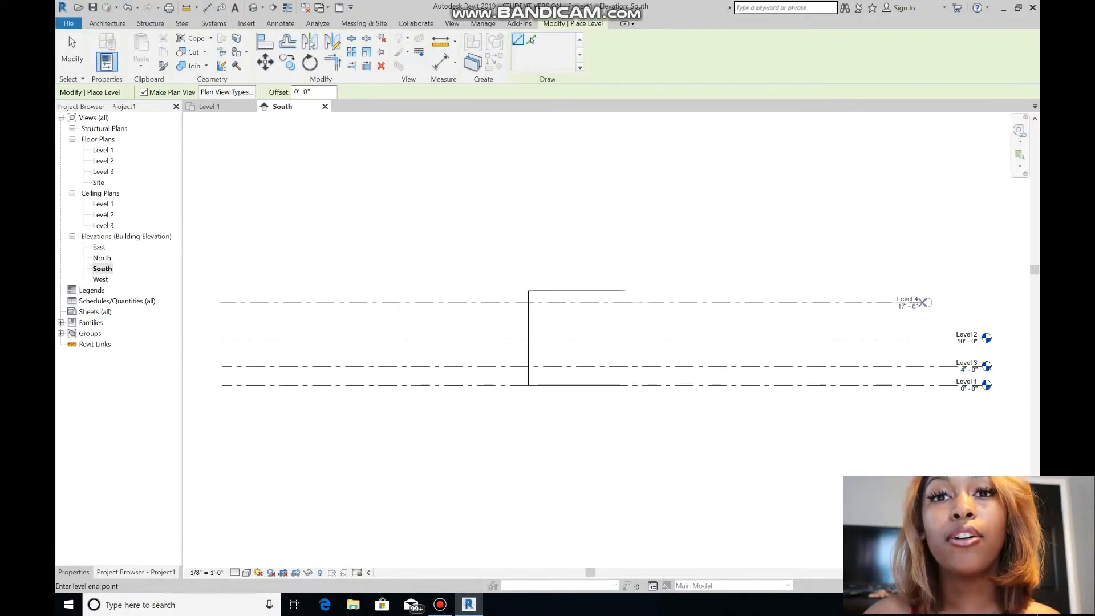
pyautogui.click(982, 302)
pyautogui.press('Escape')
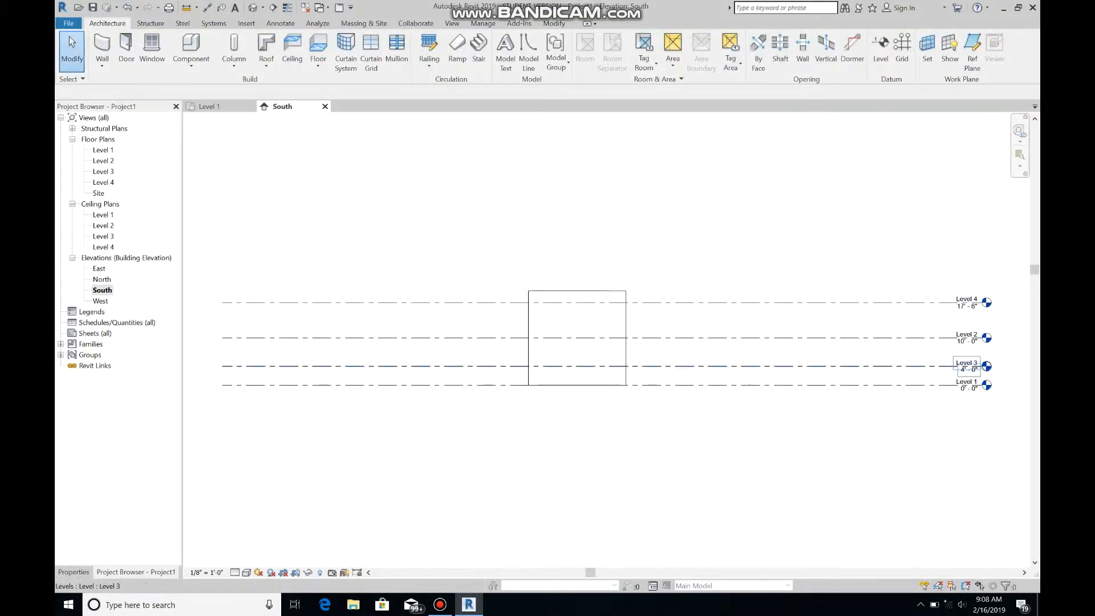
# Set the elevation of Level 3 to 1'-7"
pyautogui.scroll(5, 969, 374)
pyautogui.doubleClick(969, 359)
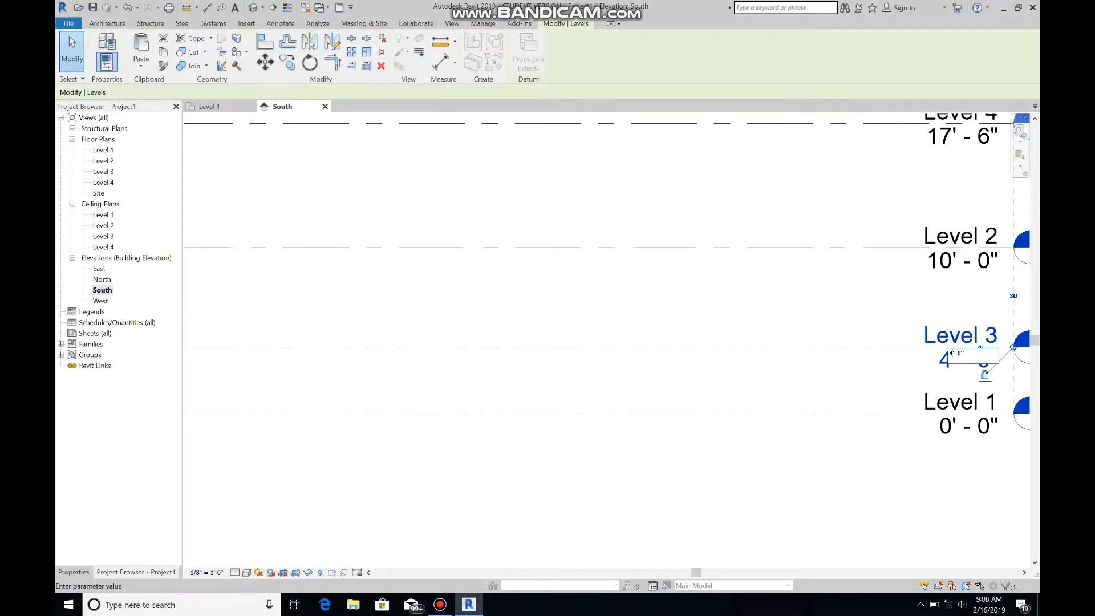
pyautogui.press('BackSpace')
pyautogui.write('7')
pyautogui.press('Return')
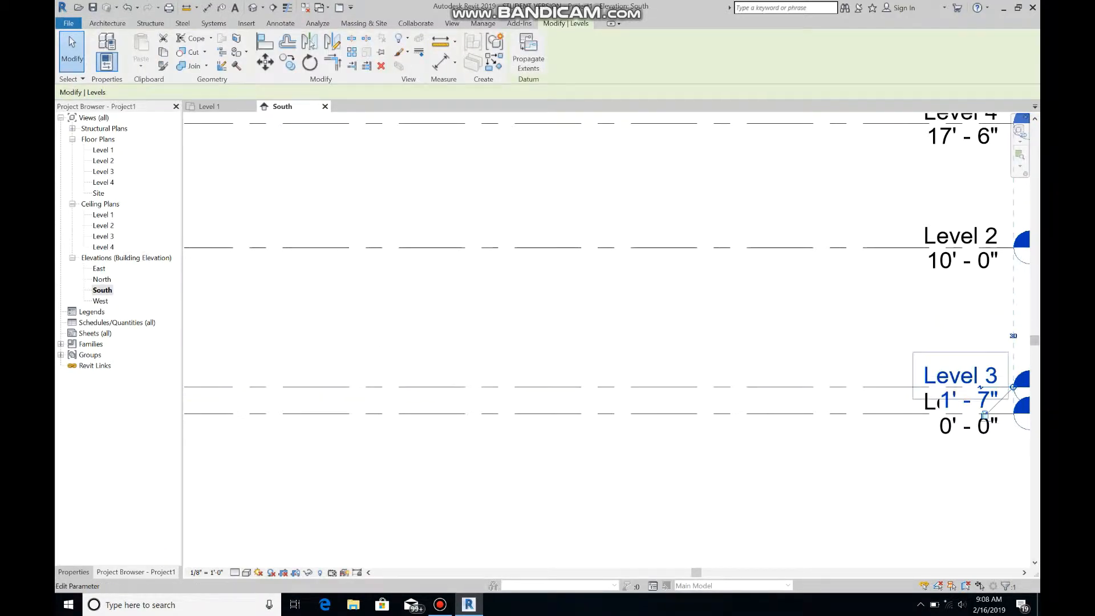
# Rename the Level 3 level line as Floor
pyautogui.click(970, 376)
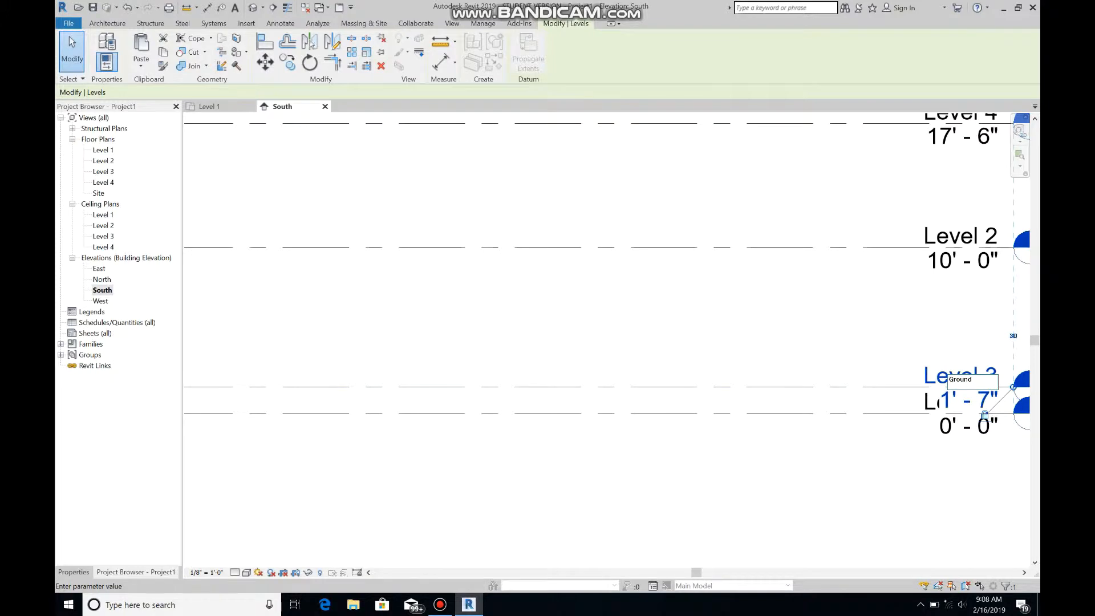
pyautogui.press('Return')
pyautogui.press('Return')
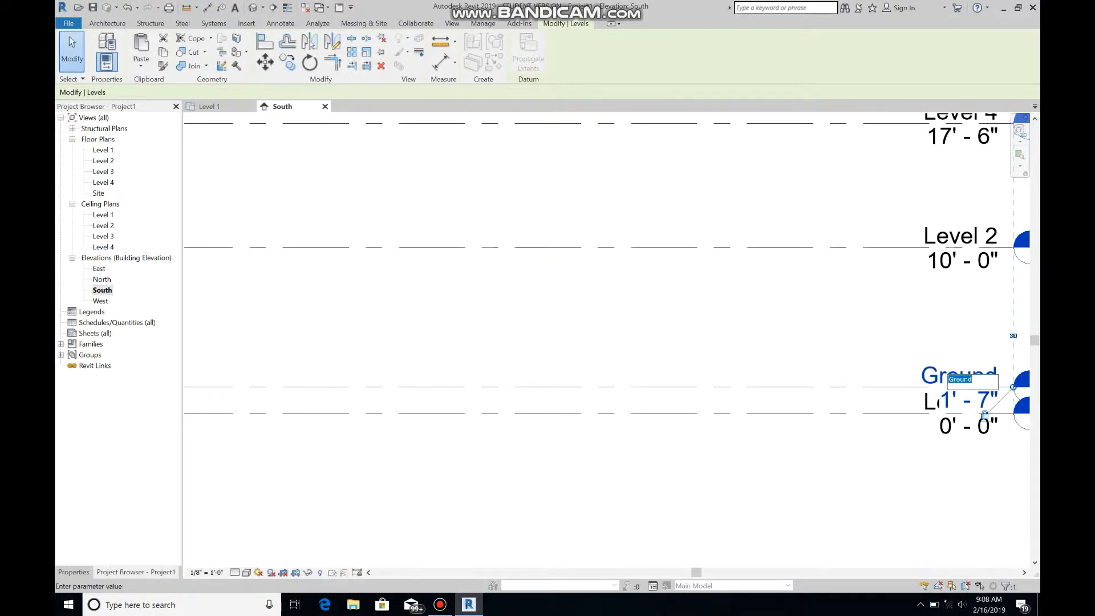
# Rename Level 1 as Ground, including its corresponding views
pyautogui.click(964, 404)
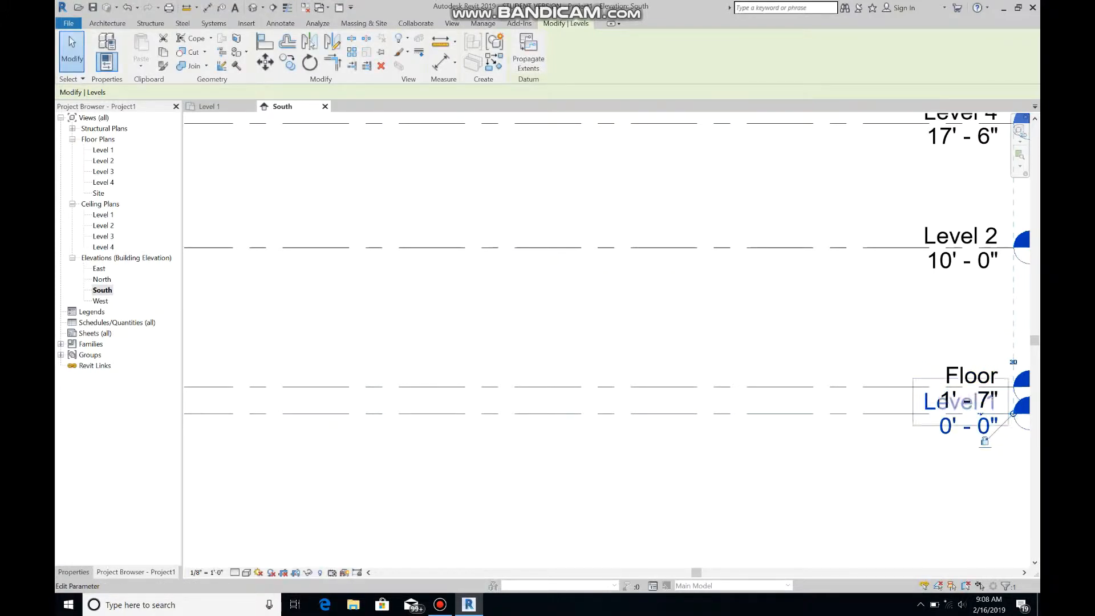
pyautogui.click(964, 405)
pyautogui.press('Return')
pyautogui.click(594, 303)
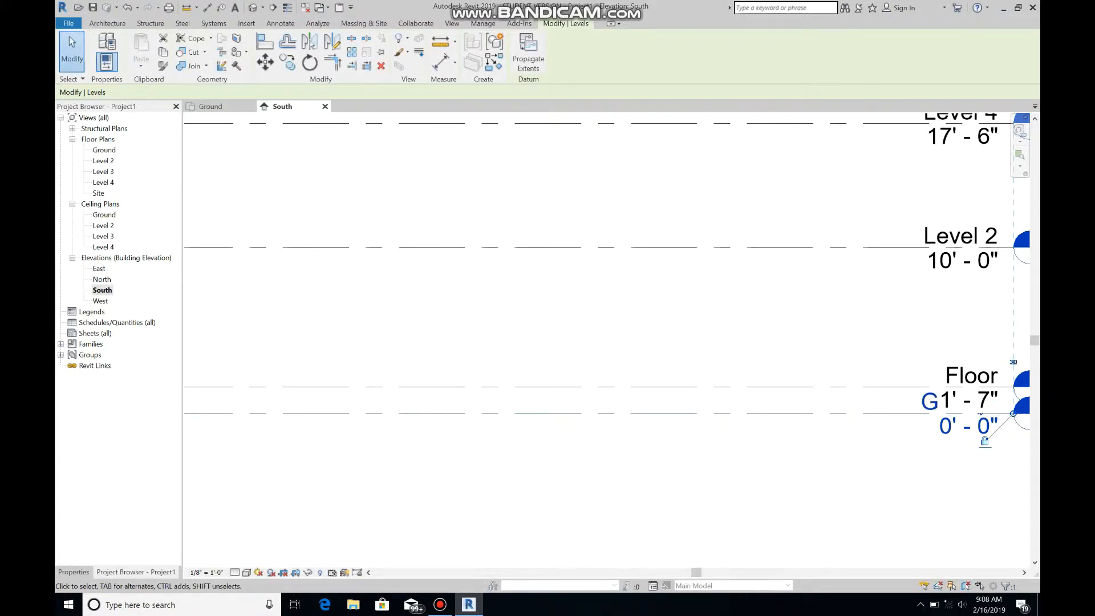
# Rename the Level 3 ceiling plan view as Floor
pyautogui.scroll(2, 506, 261)
pyautogui.scroll(-5, 506, 260)
pyautogui.rightClick(103, 236)
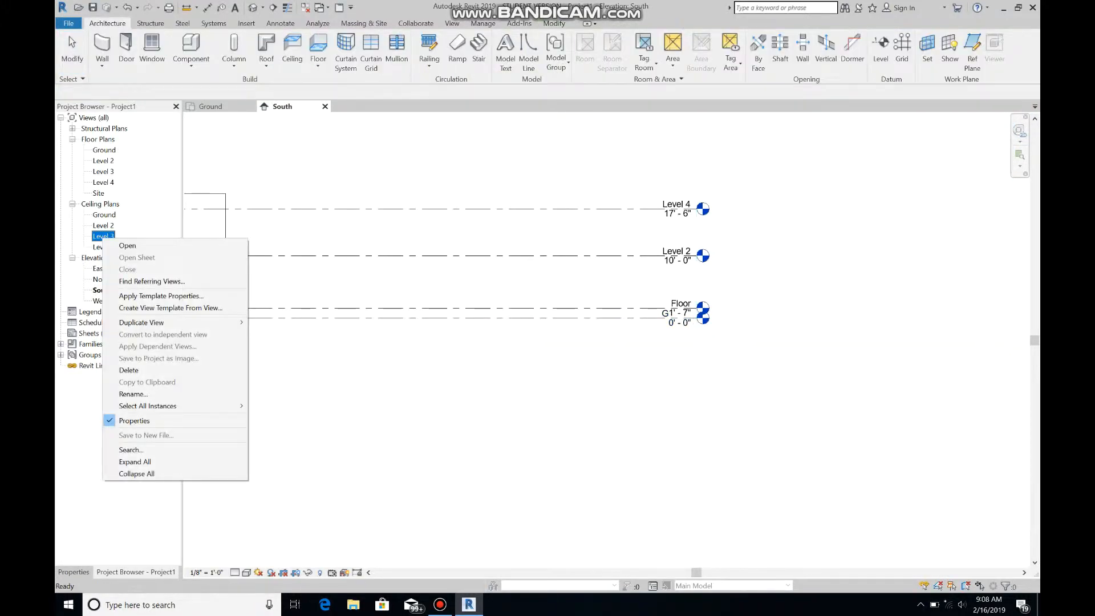
pyautogui.click(133, 395)
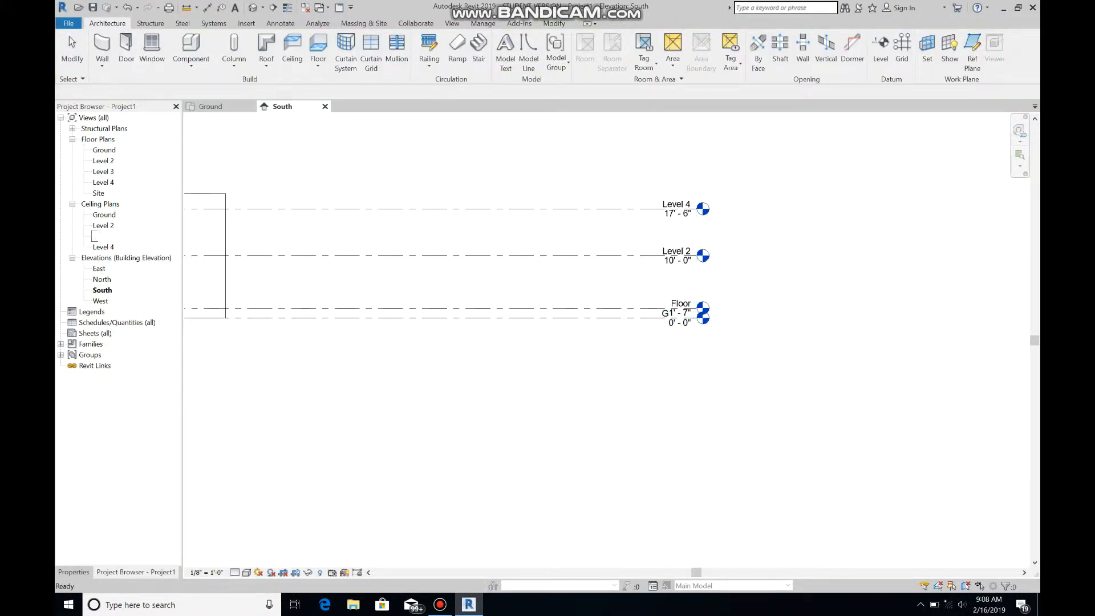
# Rename Level 2 and its corresponding views as Loft, and set the level's elevation to 6'-2"
pyautogui.doubleClick(676, 251)
pyautogui.write('L')
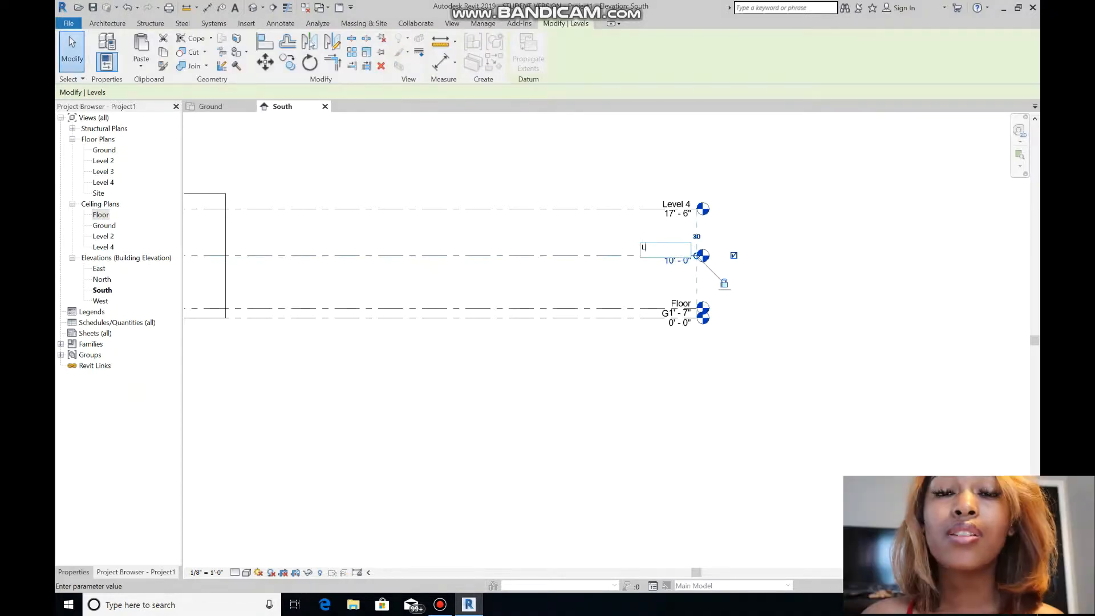
pyautogui.press('Return')
pyautogui.press('Return')
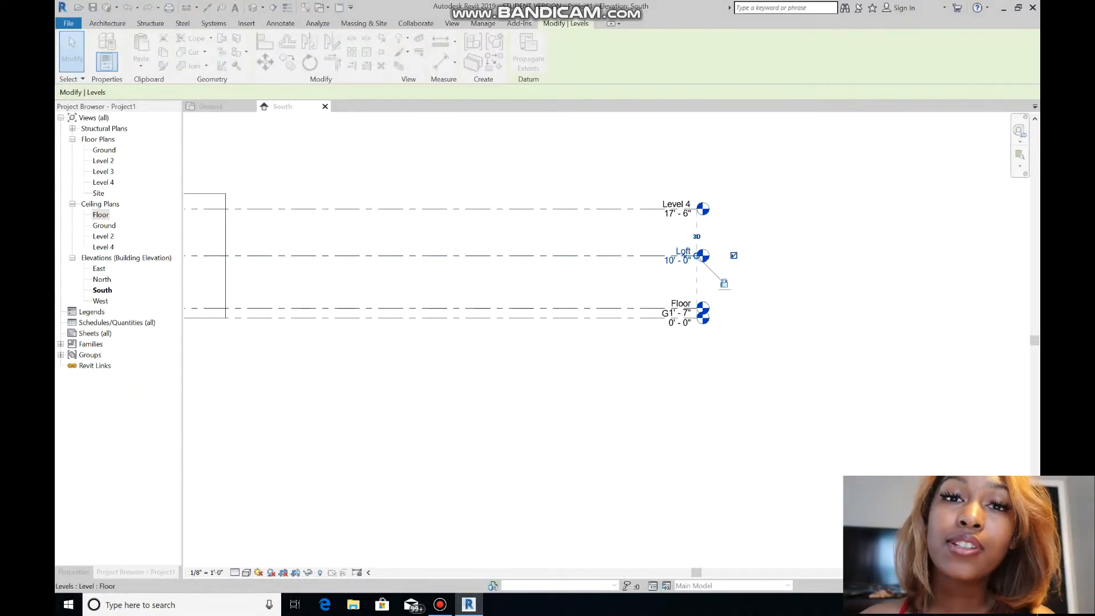
pyautogui.click(680, 260)
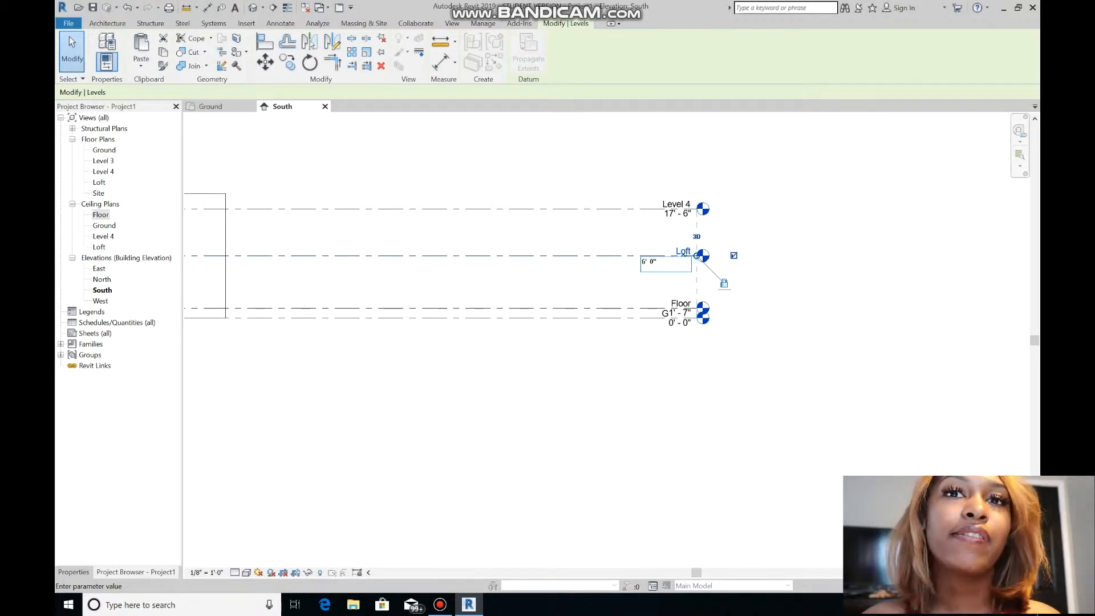
pyautogui.press('Return')
# Rename Level 4 and its corresponding views as Ceiling, and set the level's elevation to 13'-6"
pyautogui.click(675, 204)
pyautogui.click(676, 205)
pyautogui.write('Ceiling')
pyautogui.press('Return')
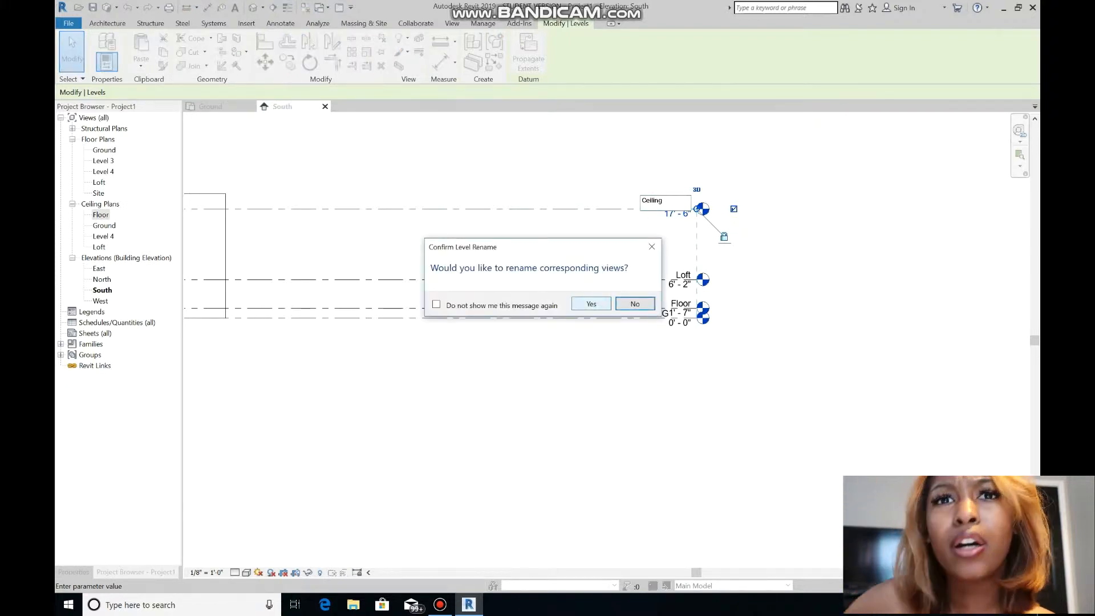
pyautogui.click(591, 304)
pyautogui.click(677, 214)
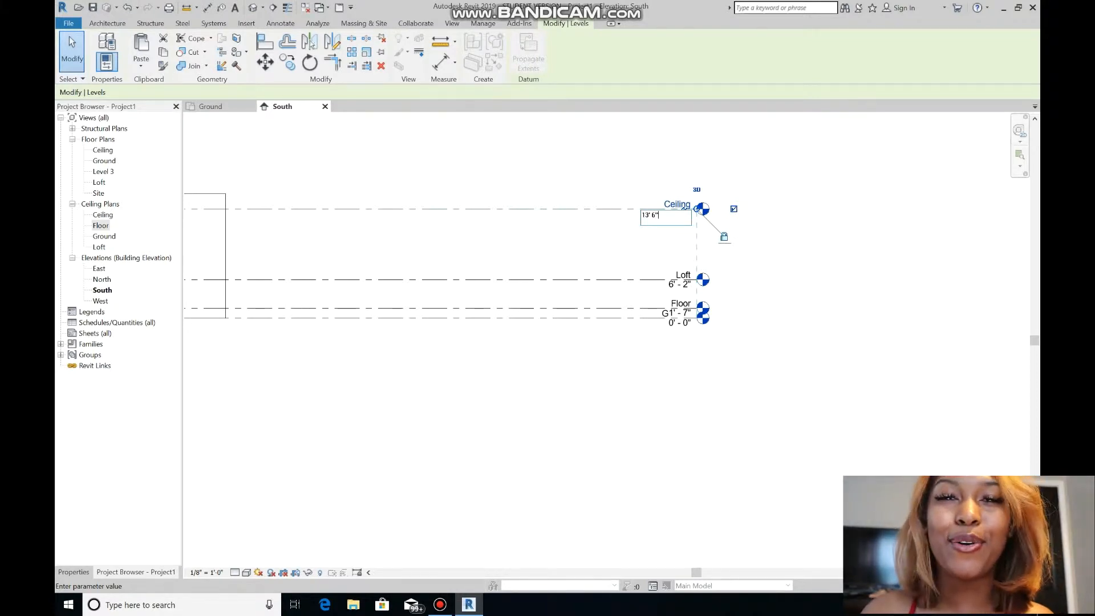
pyautogui.press('Return')
# Set the elevation of the Loft level to 6'-8"
pyautogui.scroll(-6, 622, 353)
pyautogui.scroll(6, 546, 365)
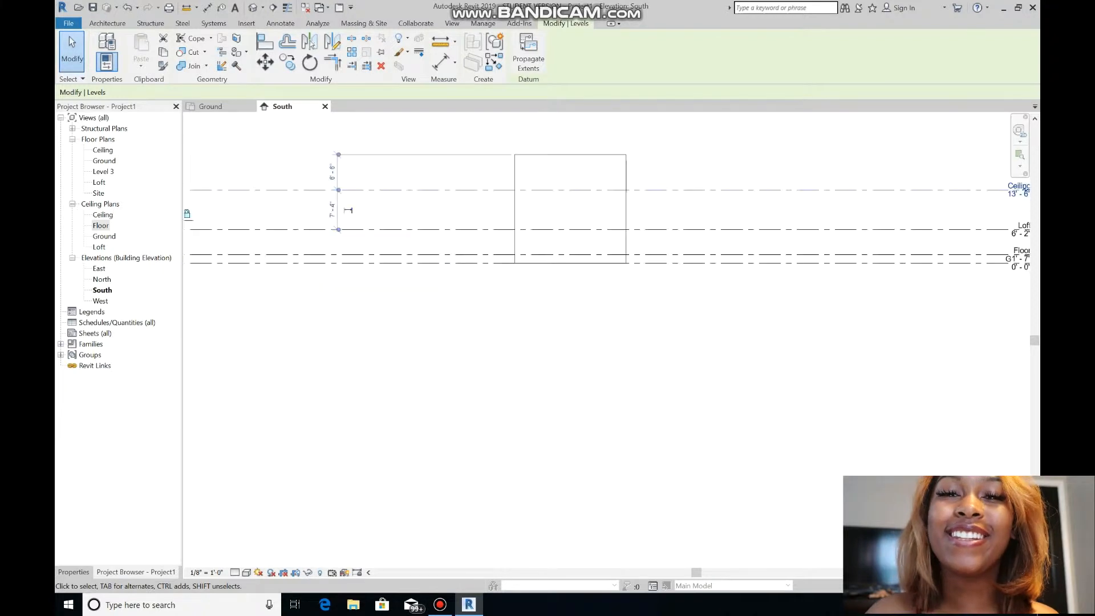
pyautogui.scroll(-1, 502, 371)
pyautogui.doubleClick(900, 267)
pyautogui.scroll(6, 900, 270)
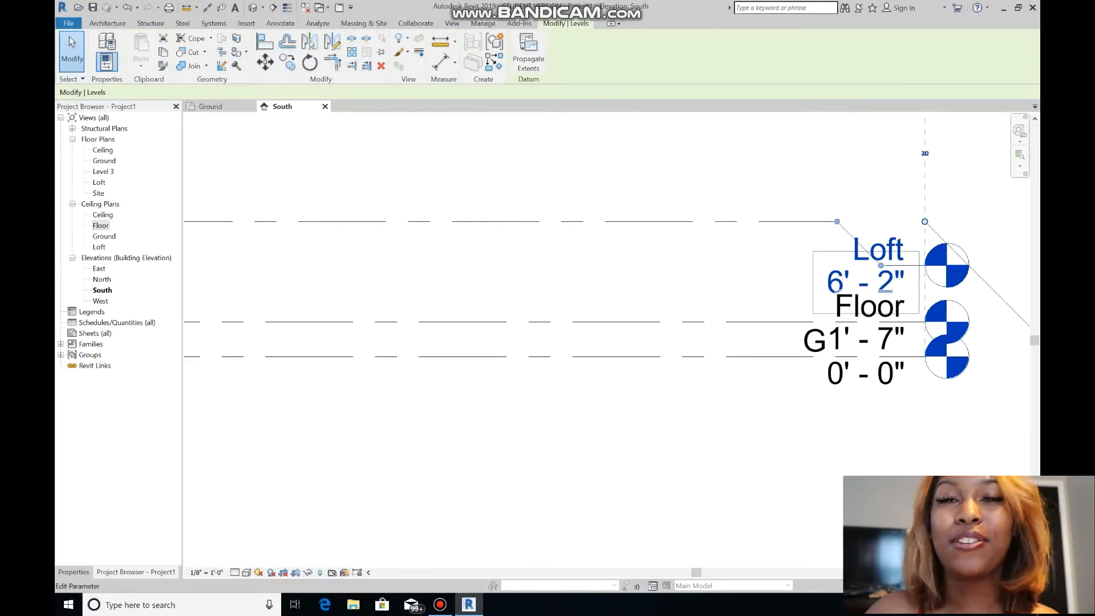
pyautogui.click(892, 281)
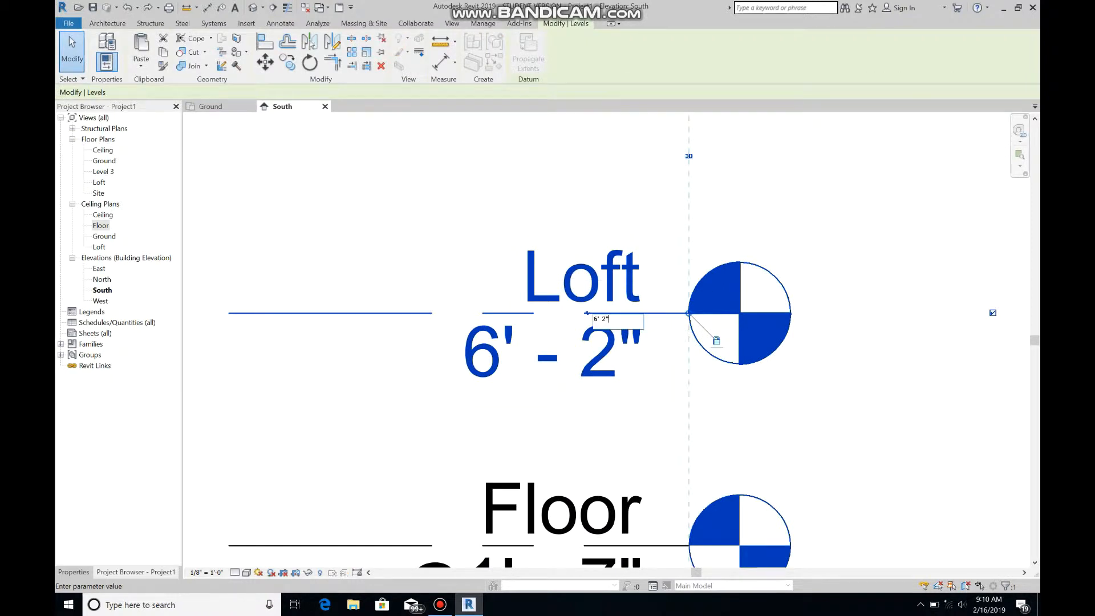
pyautogui.press('Return')
# Set the elevation of the Ceiling level to 13'-2"
pyautogui.scroll(-5, 294, 236)
pyautogui.moveTo(696, 572); pyautogui.dragTo(563, 572)
pyautogui.press('Escape')
pyautogui.click(853, 208)
pyautogui.scroll(4, 855, 215)
pyautogui.click(856, 194)
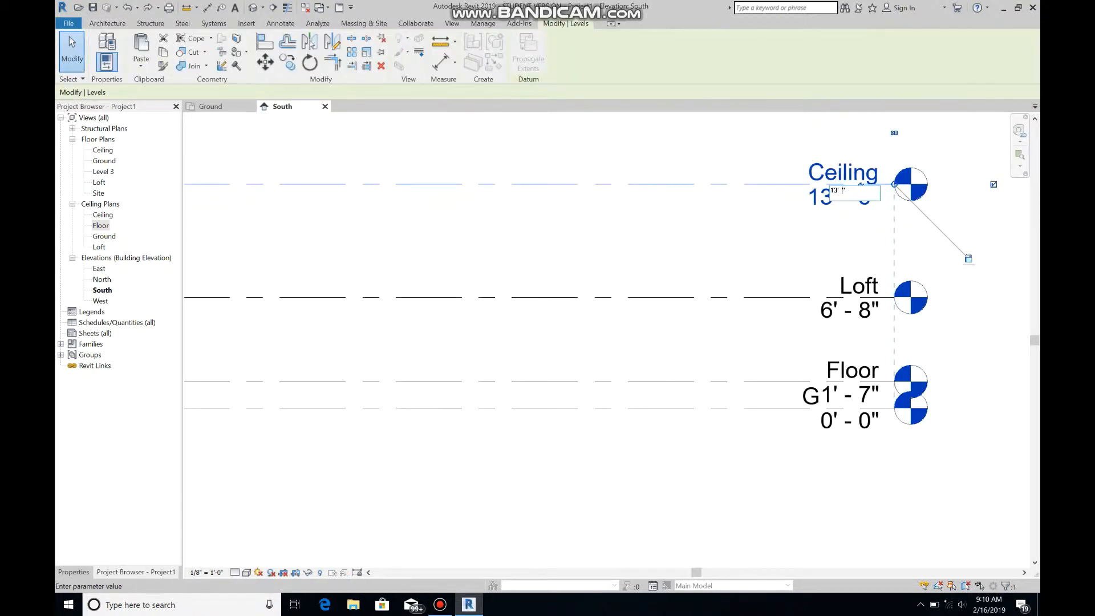
pyautogui.press('Return')
pyautogui.press('Escape')
# Raise the base of the south wall to the Floor level line in the South elevation
pyautogui.scroll(-8, 319, 252)
pyautogui.scroll(5, 256, 274)
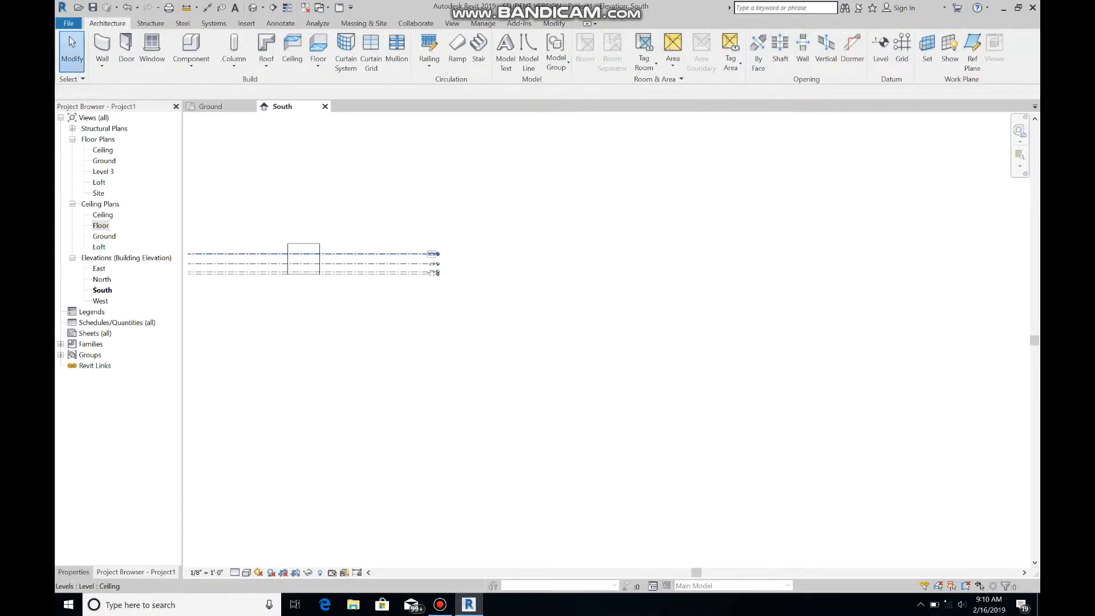
pyautogui.click(416, 222)
pyautogui.moveTo(419, 225); pyautogui.dragTo(416, 211)
pyautogui.scroll(5, 416, 210)
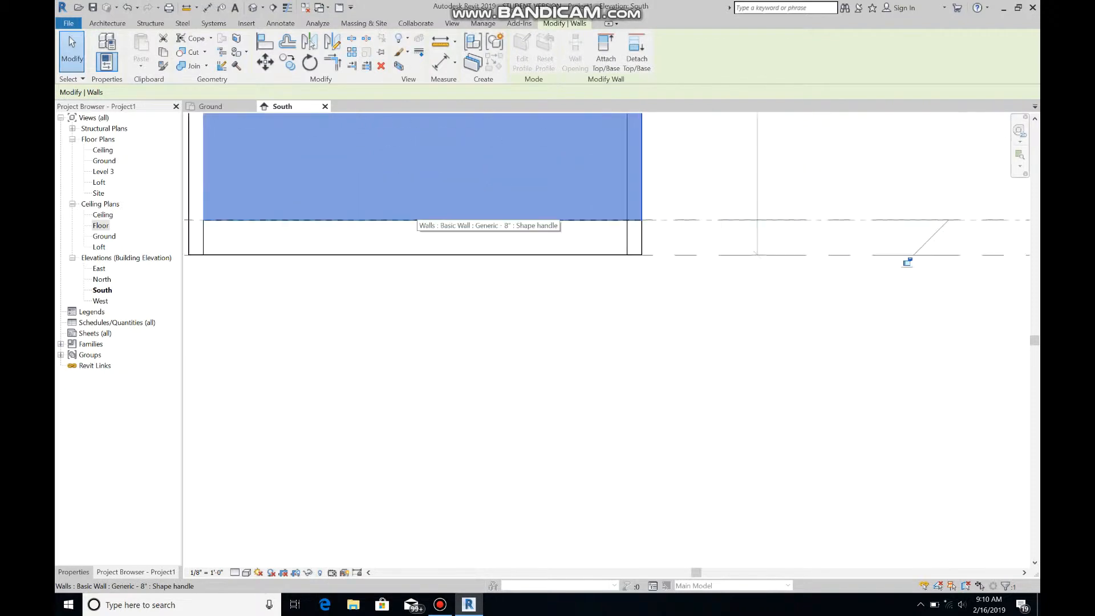
# Constrain all four walls in the Ground plan from the Floor level as base up to the Ceiling level
pyautogui.scroll(-7, 416, 210)
pyautogui.click(211, 107)
pyautogui.moveTo(389, 262); pyautogui.dragTo(571, 371)
pyautogui.click(74, 573)
pyautogui.click(145, 194)
pyautogui.click(168, 195)
pyautogui.click(130, 215)
pyautogui.click(145, 241)
pyautogui.click(168, 241)
pyautogui.click(140, 281)
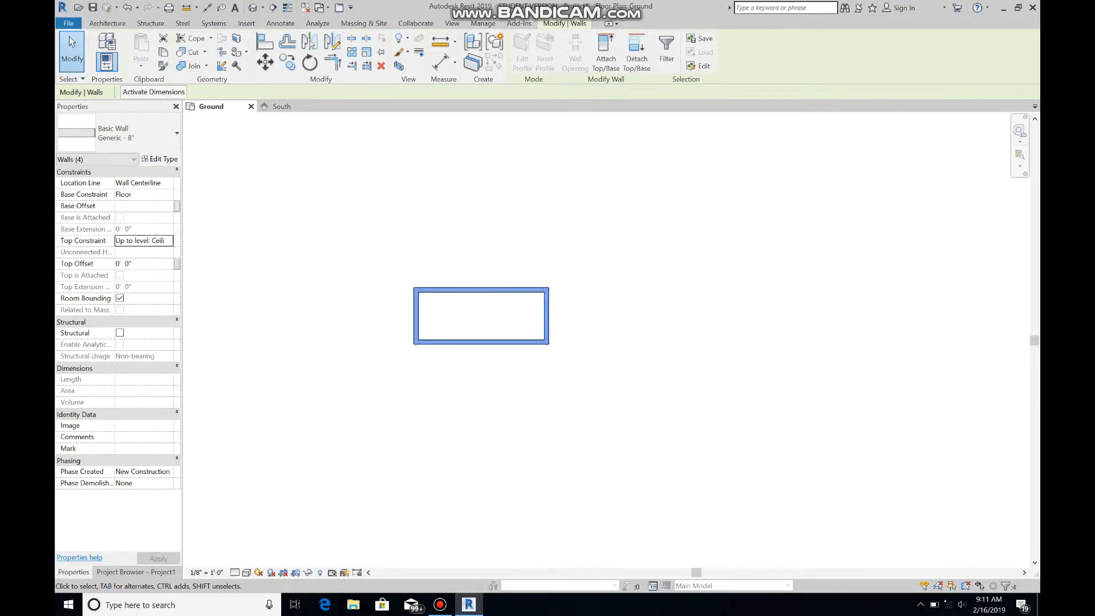
# Check the south wall in the South elevation and undo the last change
pyautogui.click(281, 107)
pyautogui.press('Escape')
pyautogui.click(423, 204)
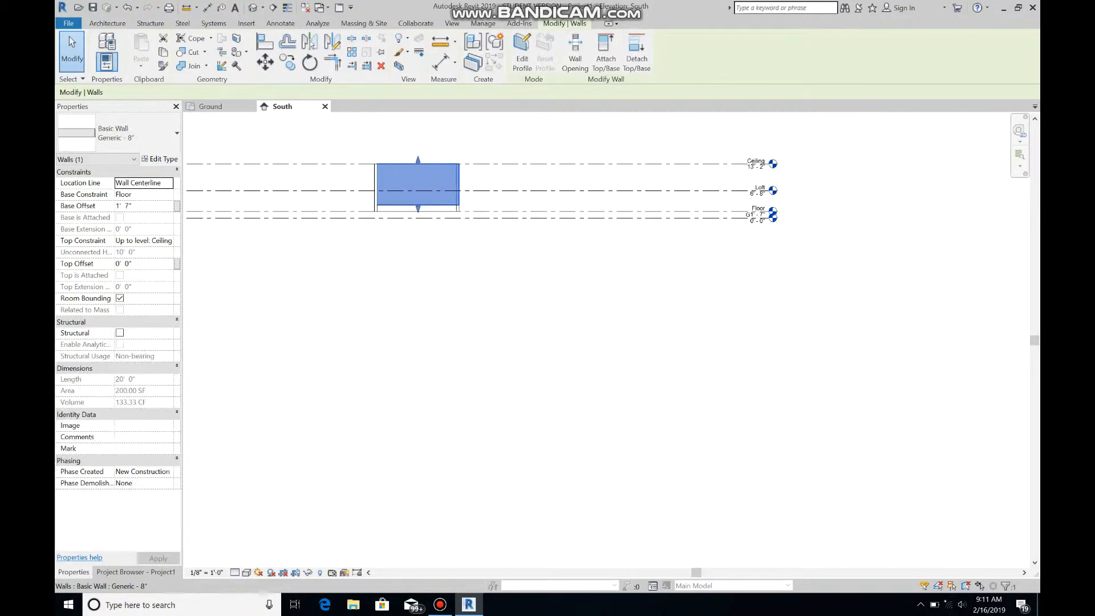
pyautogui.scroll(2, 372, 206)
pyautogui.hotkey('ctrl', 'z')
# Create a Generic - 12" floor in the Ground plan with a rectangular boundary along the outer faces of the walls
pyautogui.click(210, 107)
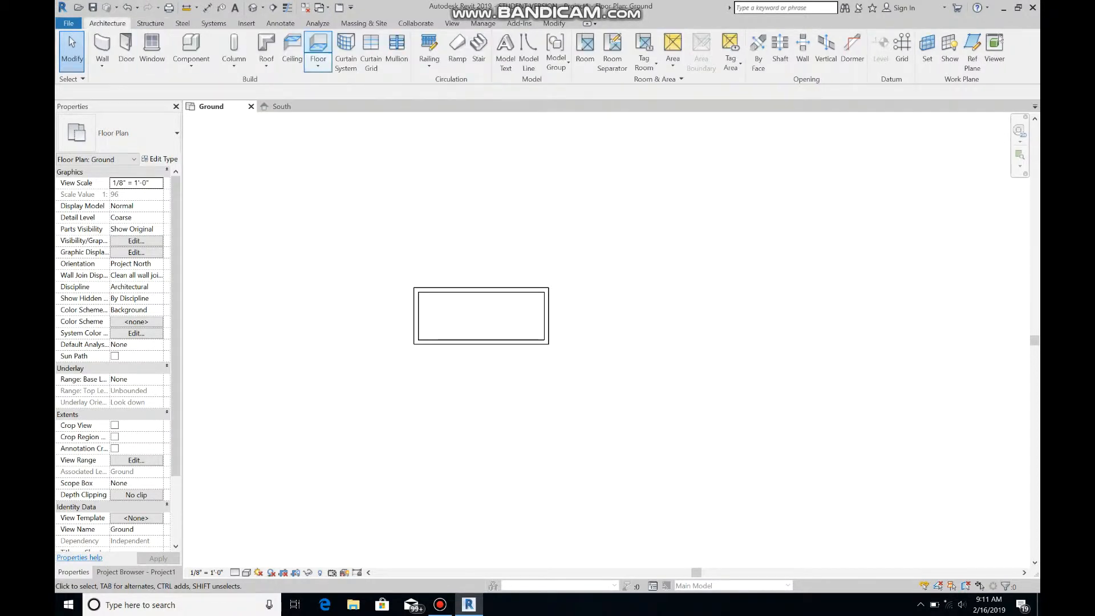
pyautogui.click(313, 47)
pyautogui.click(618, 40)
pyautogui.click(292, 184)
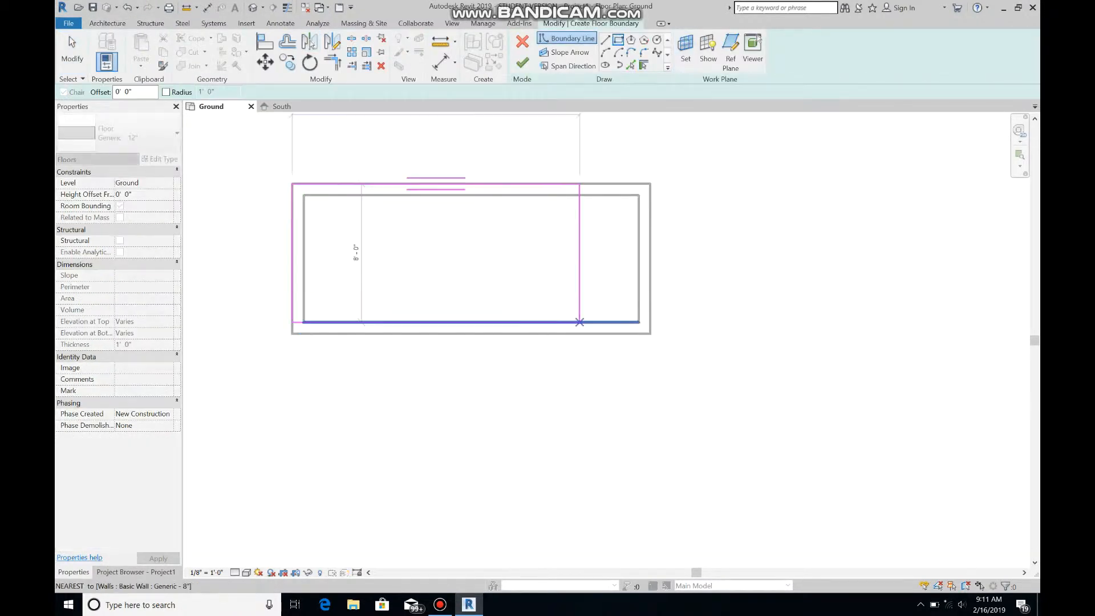
pyautogui.click(650, 333)
pyautogui.click(522, 62)
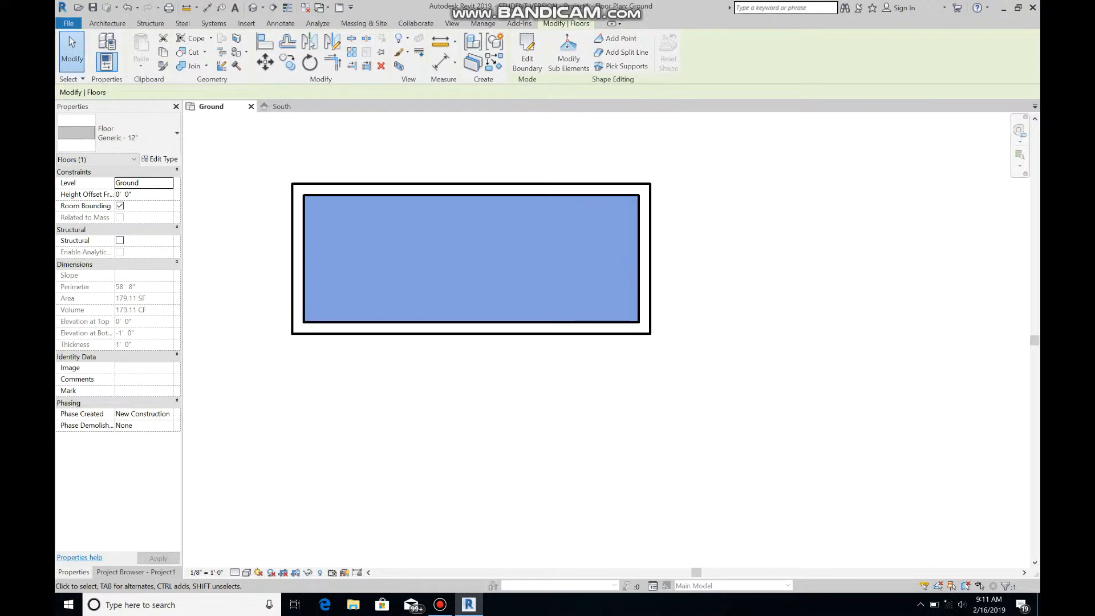
# Assign the new floor slab to the Floor level and check it in the South elevation
pyautogui.click(168, 183)
pyautogui.click(137, 204)
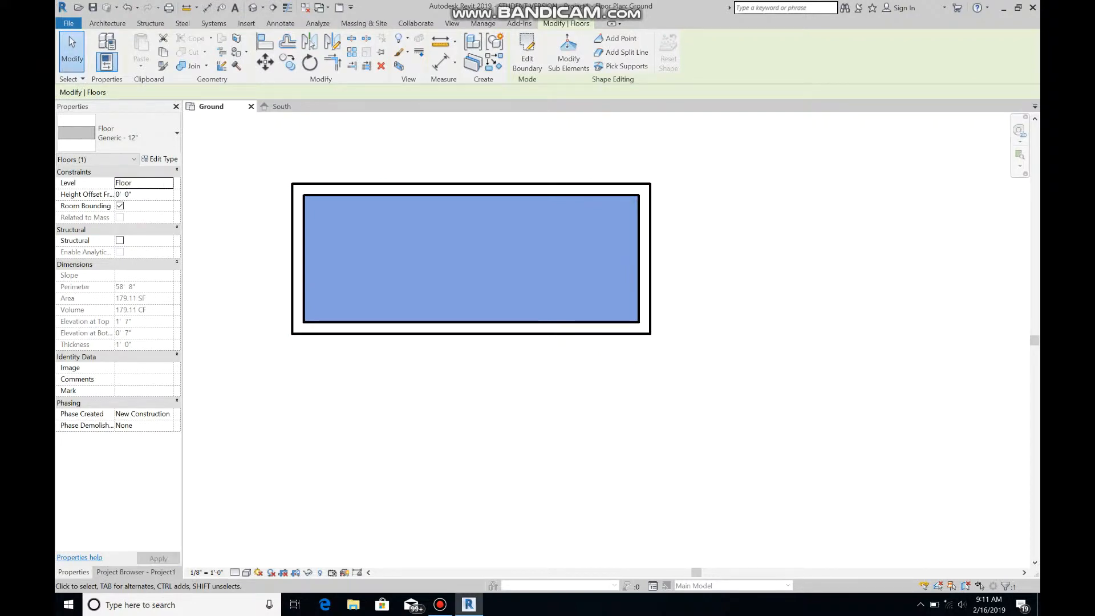
pyautogui.click(282, 107)
pyautogui.click(212, 106)
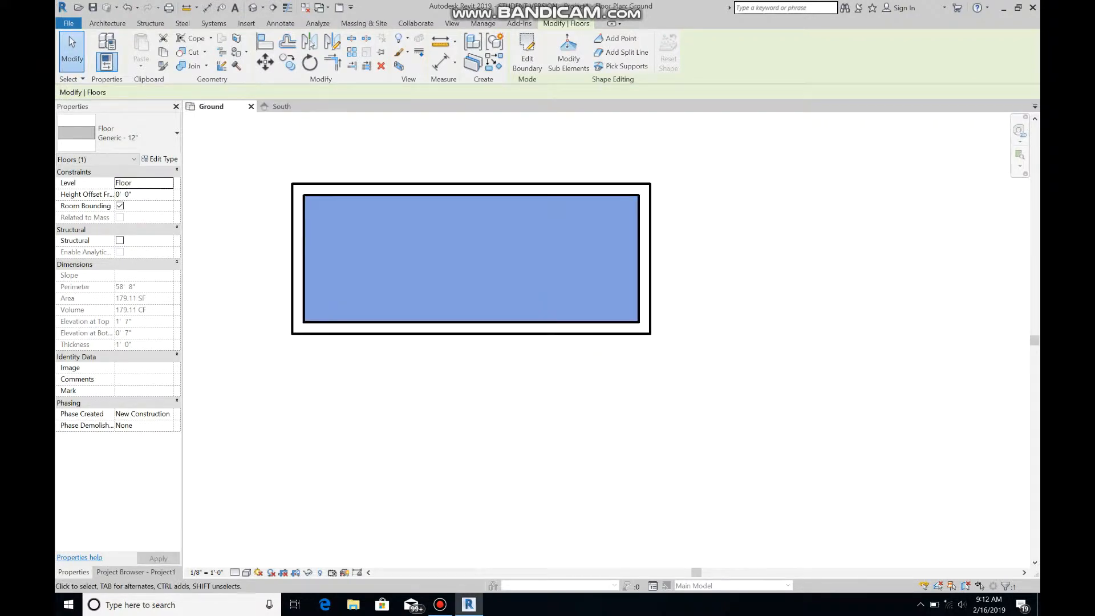
pyautogui.scroll(1, 421, 235)
# Adjust the base of the building's front in the South elevation and return to the Ground floor plan
pyautogui.click(281, 107)
pyautogui.scroll(4, 430, 224)
pyautogui.moveTo(434, 205)
pyautogui.mouseDown()
pyautogui.moveTo(434, 171)
pyautogui.moveTo(434, 186)
pyautogui.mouseUp()
pyautogui.scroll(3, 434, 187)
pyautogui.click(456, 244)
pyautogui.scroll(-9, 456, 243)
pyautogui.click(212, 107)
pyautogui.scroll(2, 423, 220)
pyautogui.scroll(-3, 445, 123)
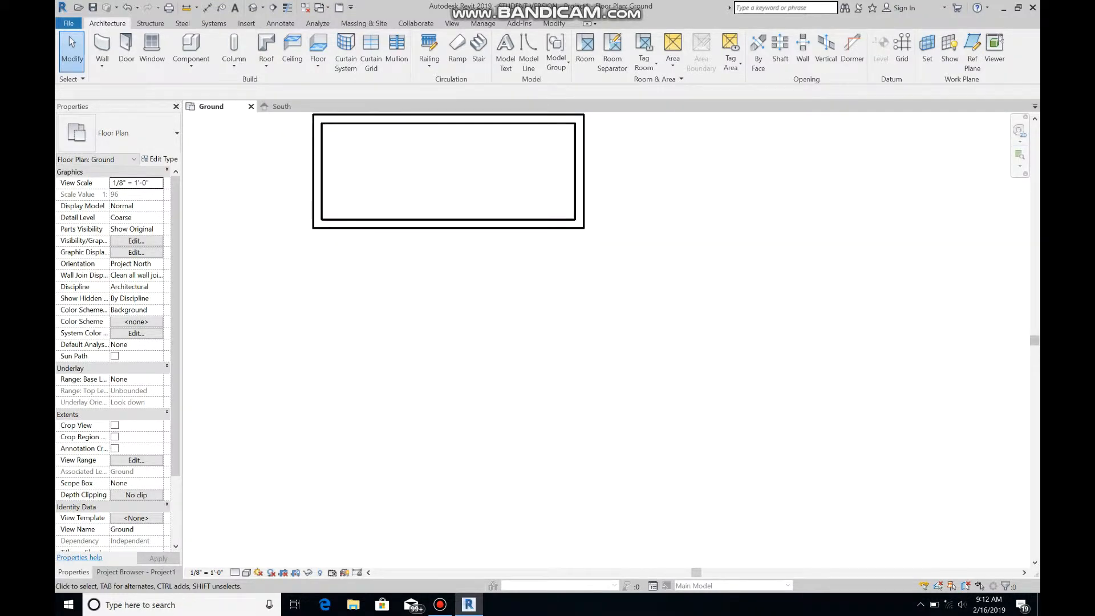
# Create a 6' by 6' Generic - 12" floor on the Loft level, starting from the southeast inner wall corner in the Ground plan
pyautogui.moveTo(1035, 340); pyautogui.dragTo(1034, 304)
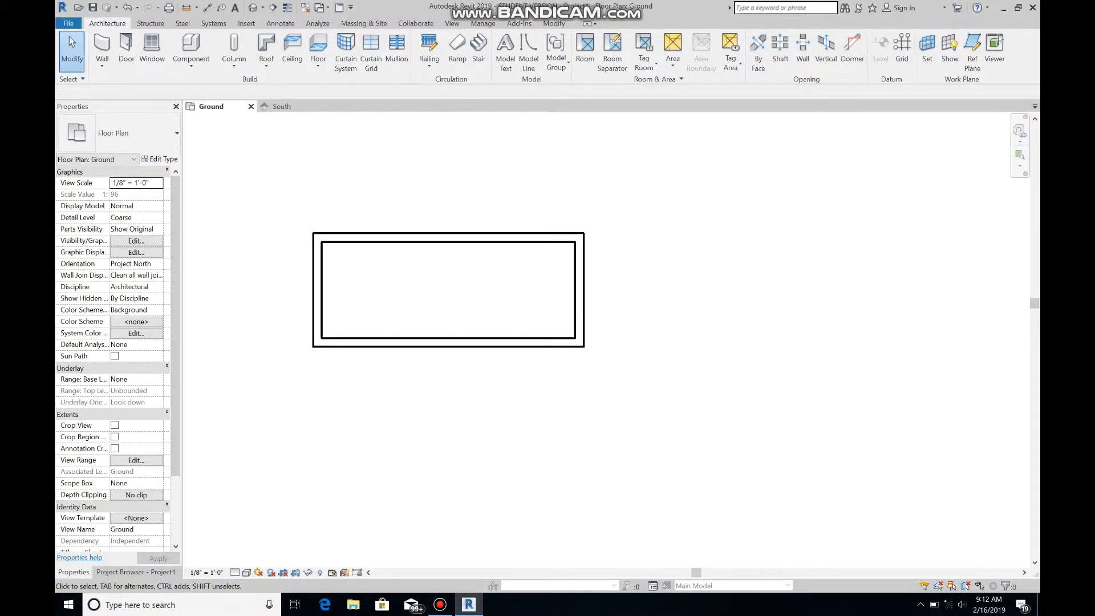
pyautogui.scroll(3, 288, 252)
pyautogui.scroll(-3, 288, 252)
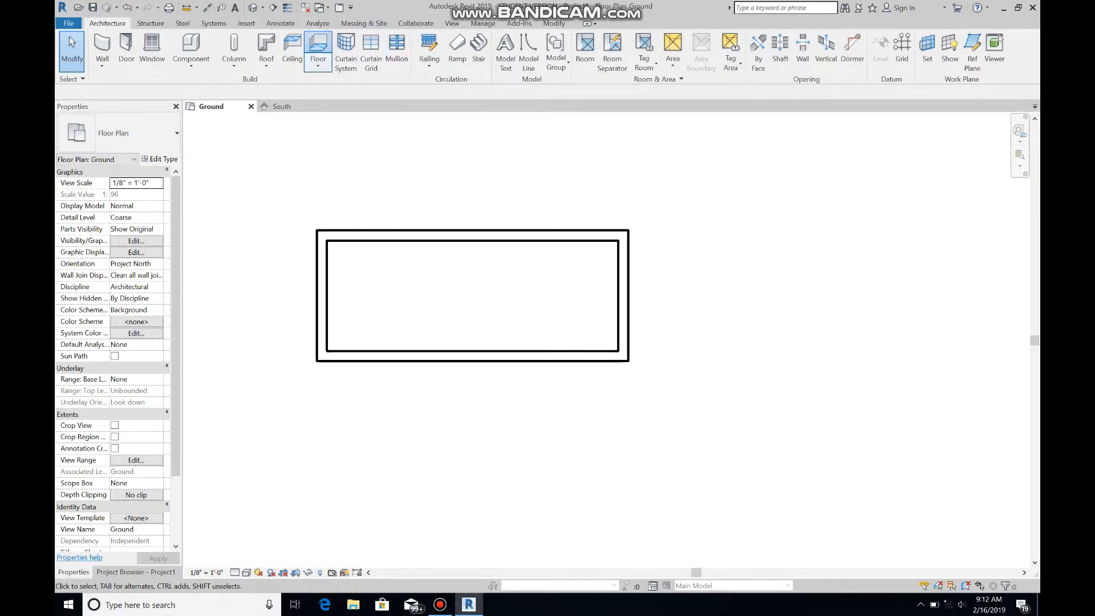
pyautogui.click(318, 48)
pyautogui.click(165, 183)
pyautogui.click(169, 184)
pyautogui.click(129, 214)
pyautogui.click(618, 40)
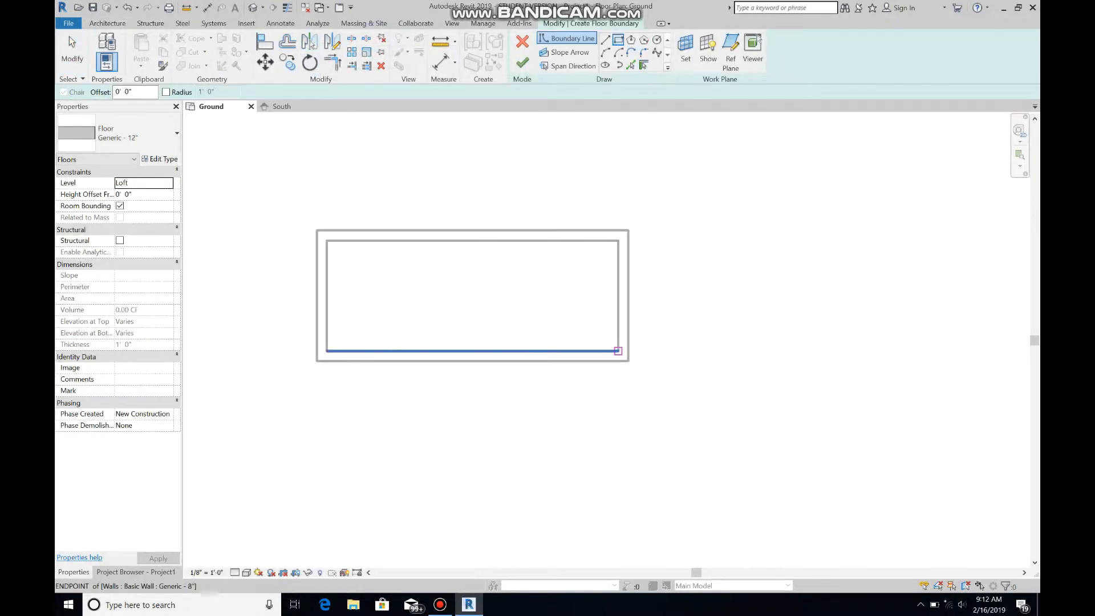
pyautogui.click(618, 350)
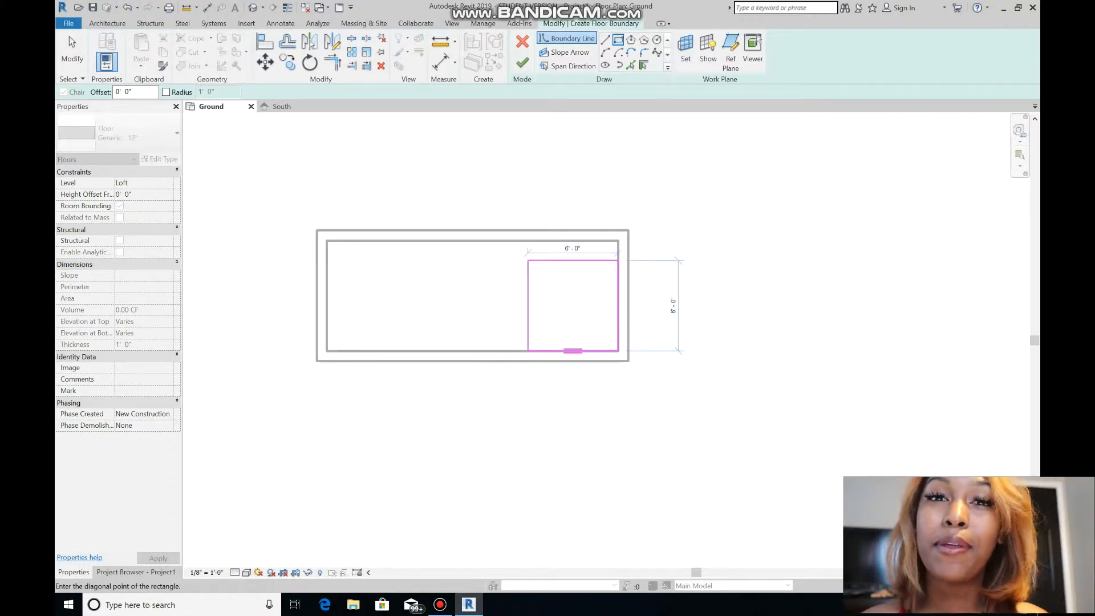
pyautogui.click(527, 261)
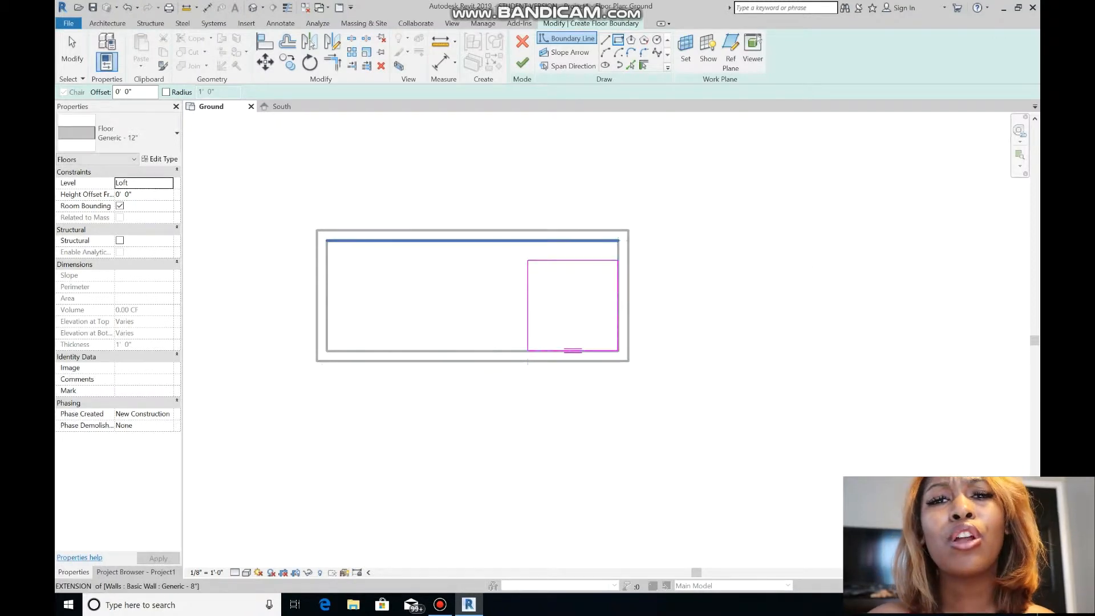
pyautogui.click(522, 62)
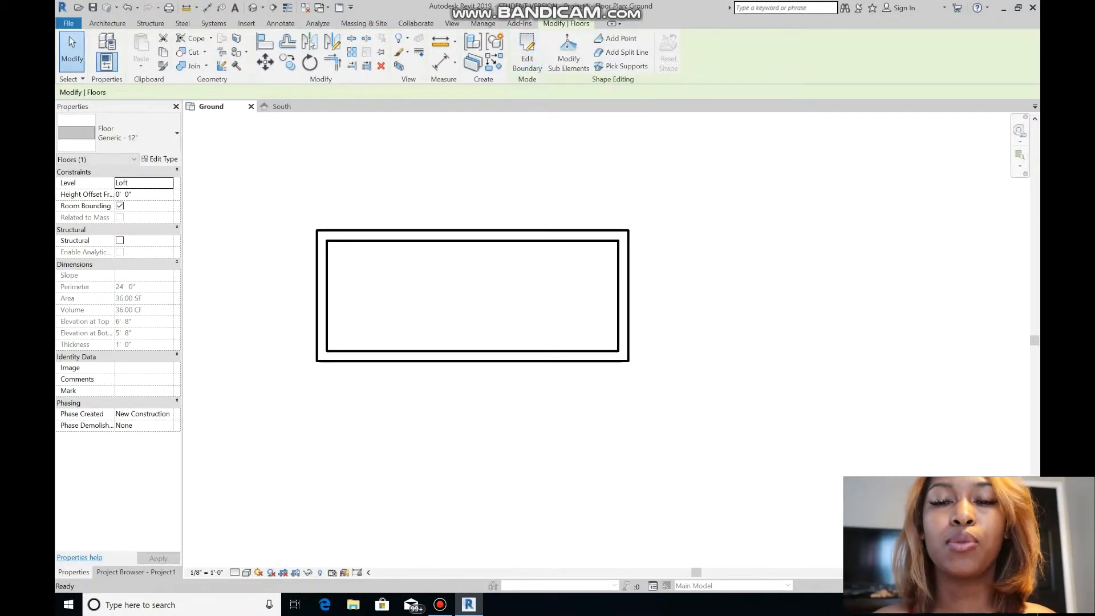
# Look through the Floor and Loft ceiling plans and the Loft floor plan, and return to the Ground plan
pyautogui.click(136, 572)
pyautogui.doubleClick(101, 226)
pyautogui.doubleClick(99, 247)
pyautogui.doubleClick(99, 183)
pyautogui.click(355, 106)
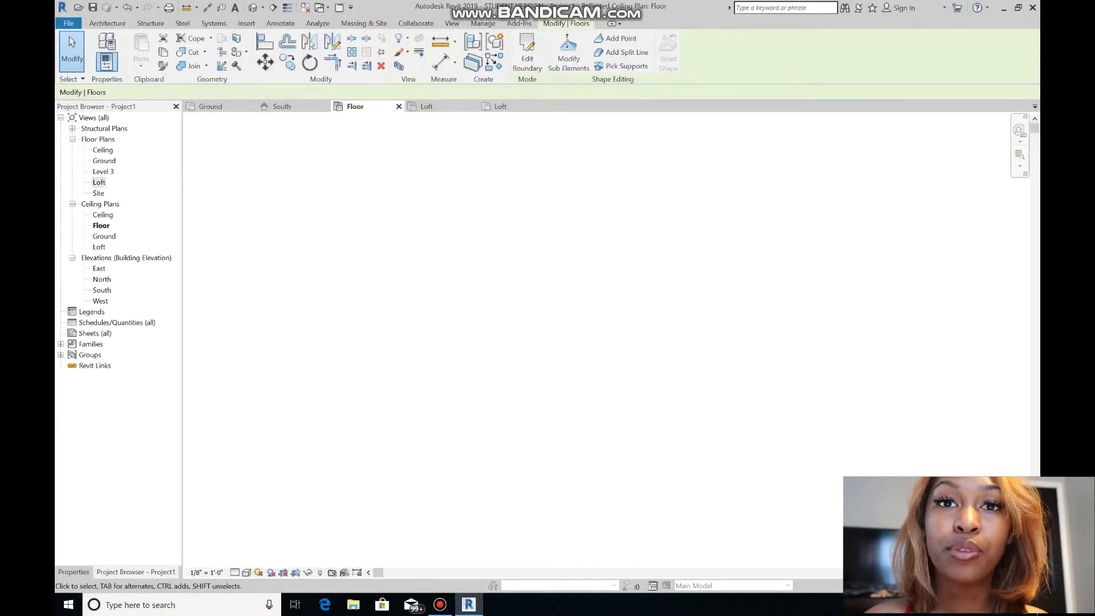
pyautogui.click(211, 107)
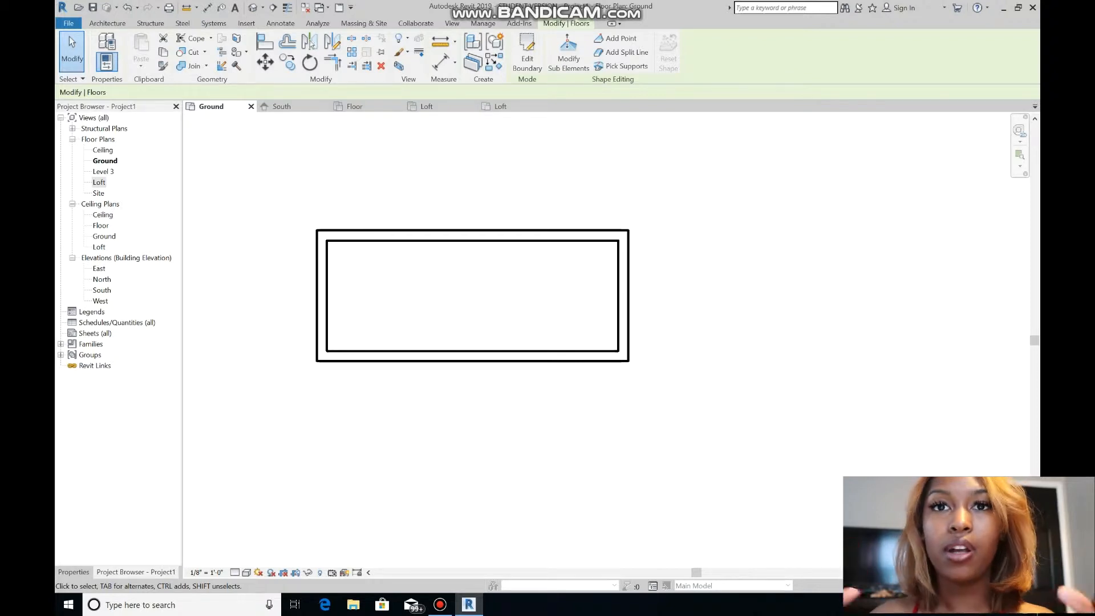
# Draw a 6' by 6' rectangle of interior walls in the southeast corner of the building in the Level 3 floor plan
pyautogui.doubleClick(104, 160)
pyautogui.doubleClick(104, 172)
pyautogui.scroll(1, 293, 173)
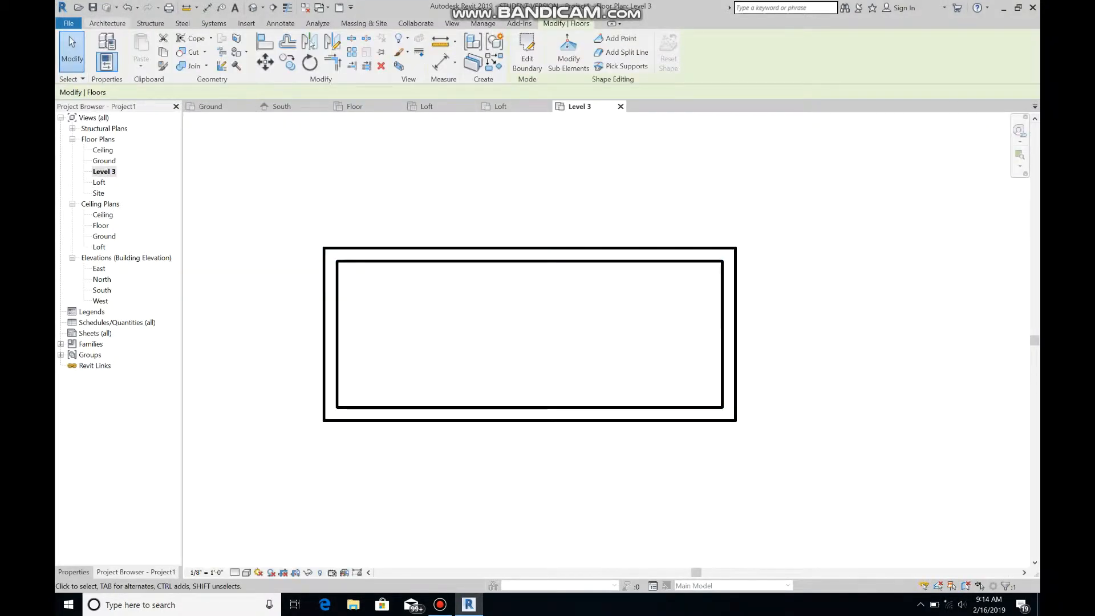
pyautogui.click(107, 23)
pyautogui.click(106, 48)
pyautogui.click(736, 421)
pyautogui.click(530, 39)
pyautogui.click(736, 421)
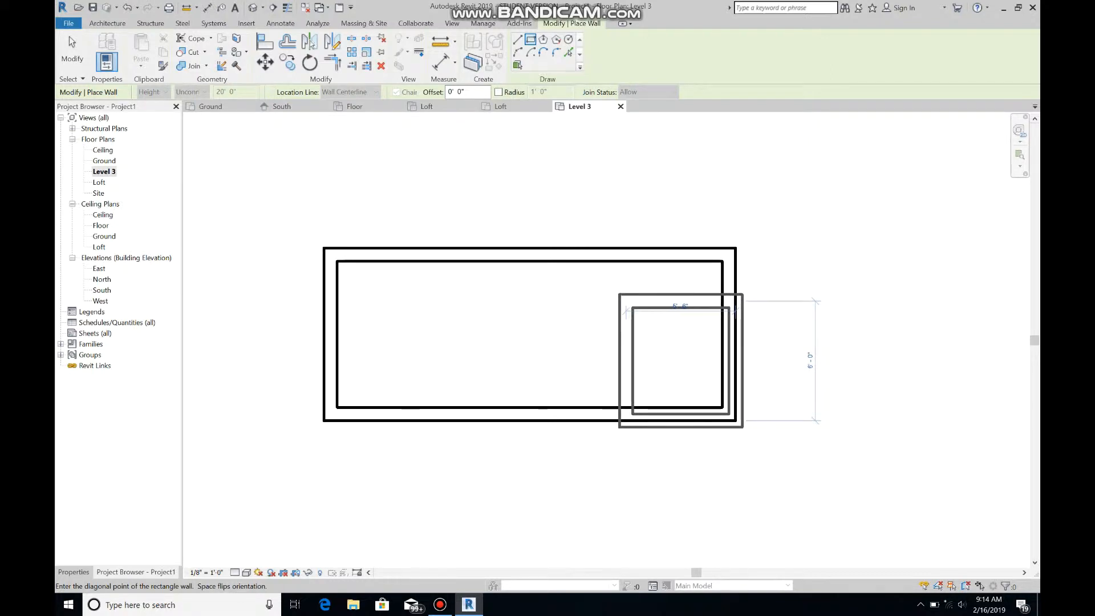
pyautogui.press('Escape')
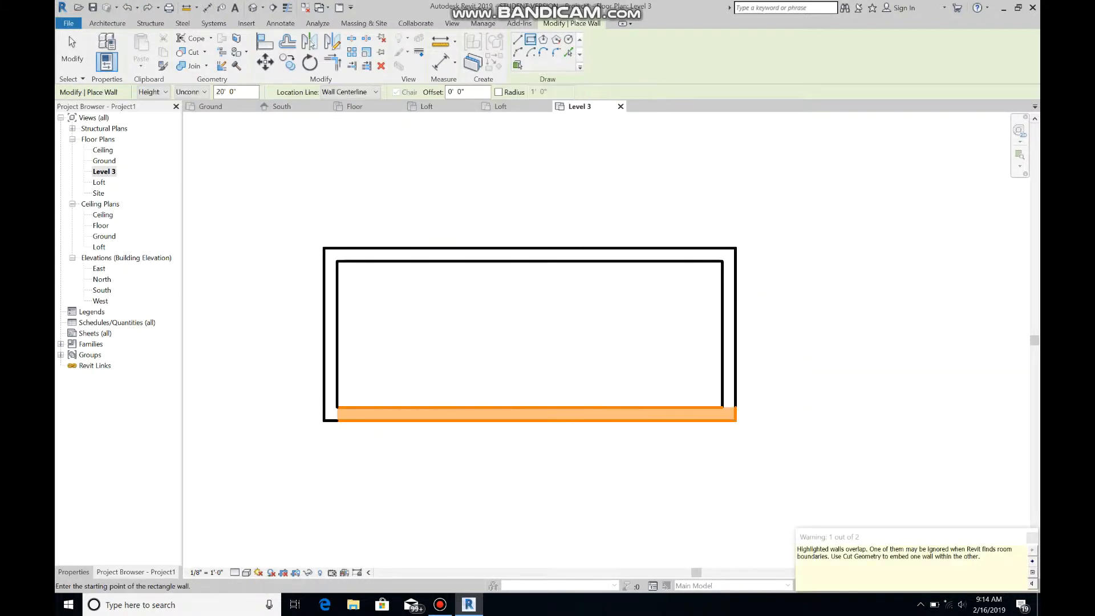
pyautogui.click(729, 413)
pyautogui.click(609, 294)
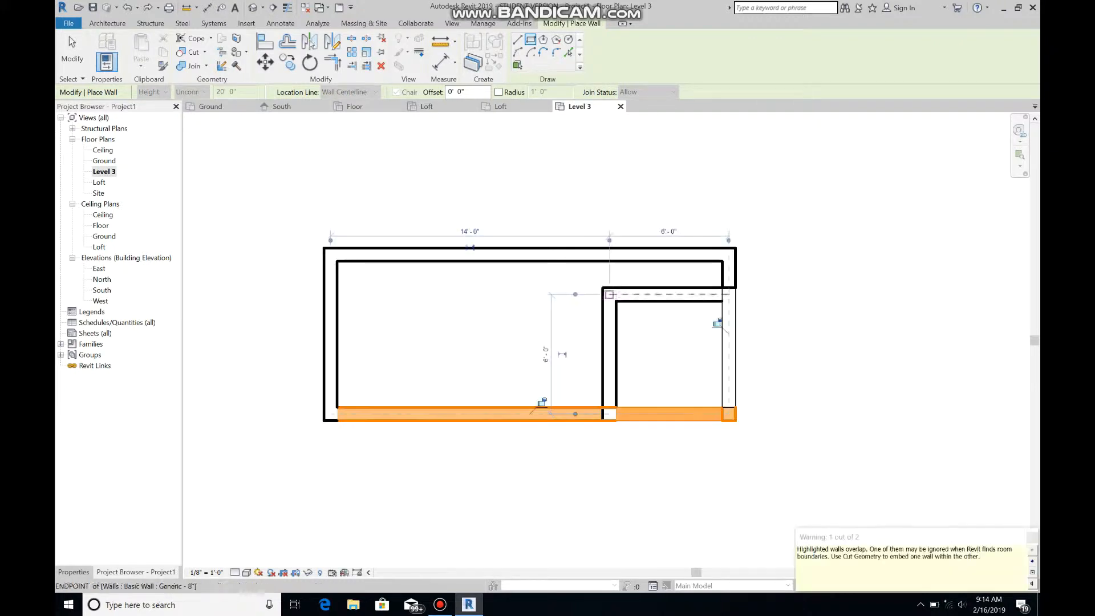
pyautogui.press('Escape')
pyautogui.press('Escape')
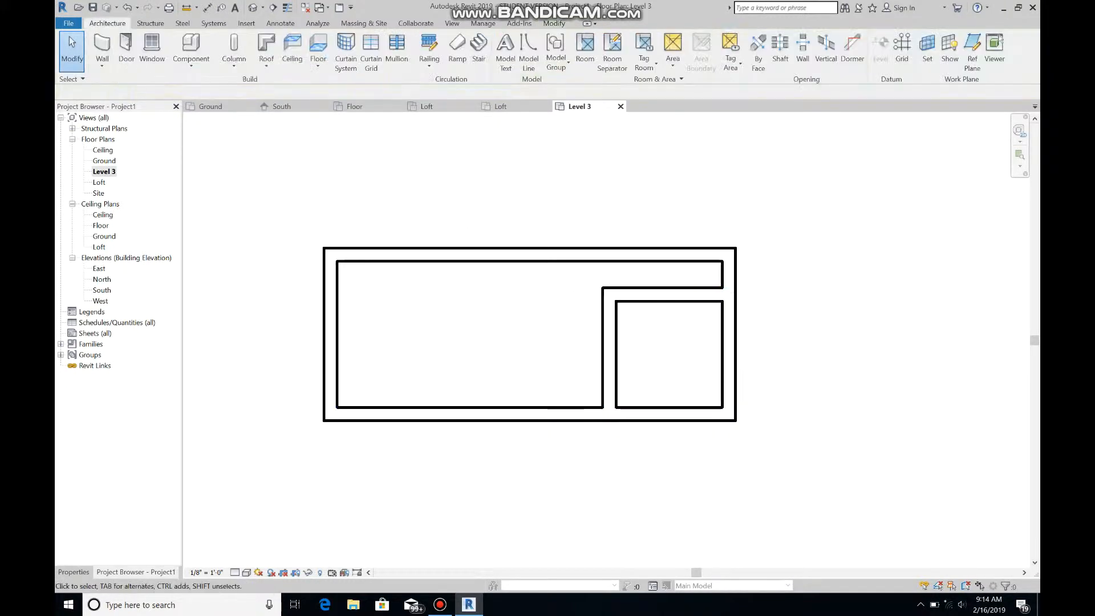
# Start loading a component family and look through the US Imperial library folders, including Furniture
pyautogui.click(150, 22)
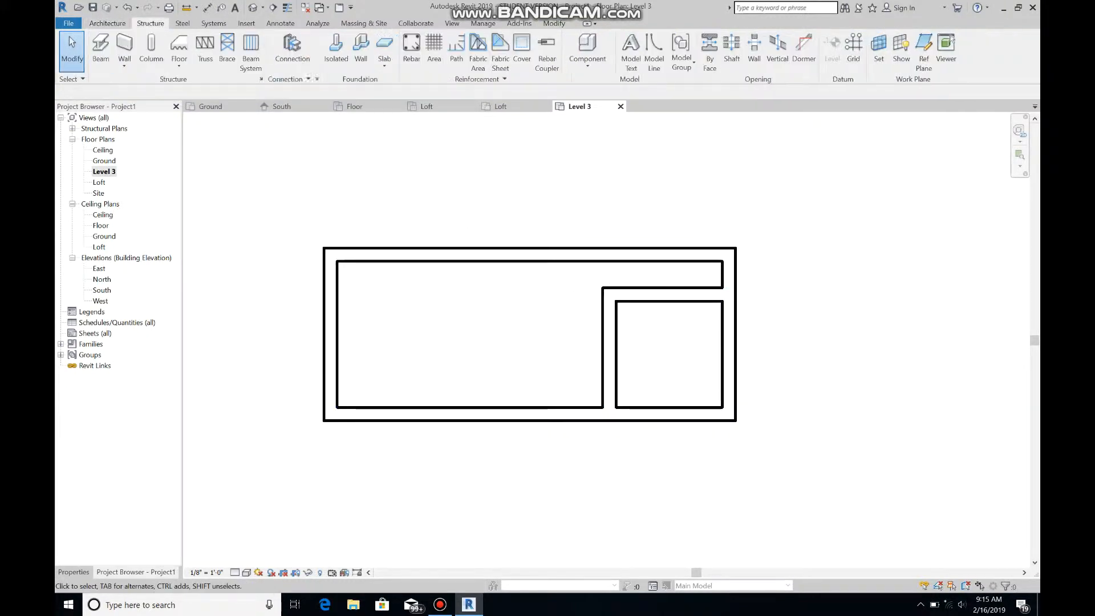
pyautogui.click(107, 24)
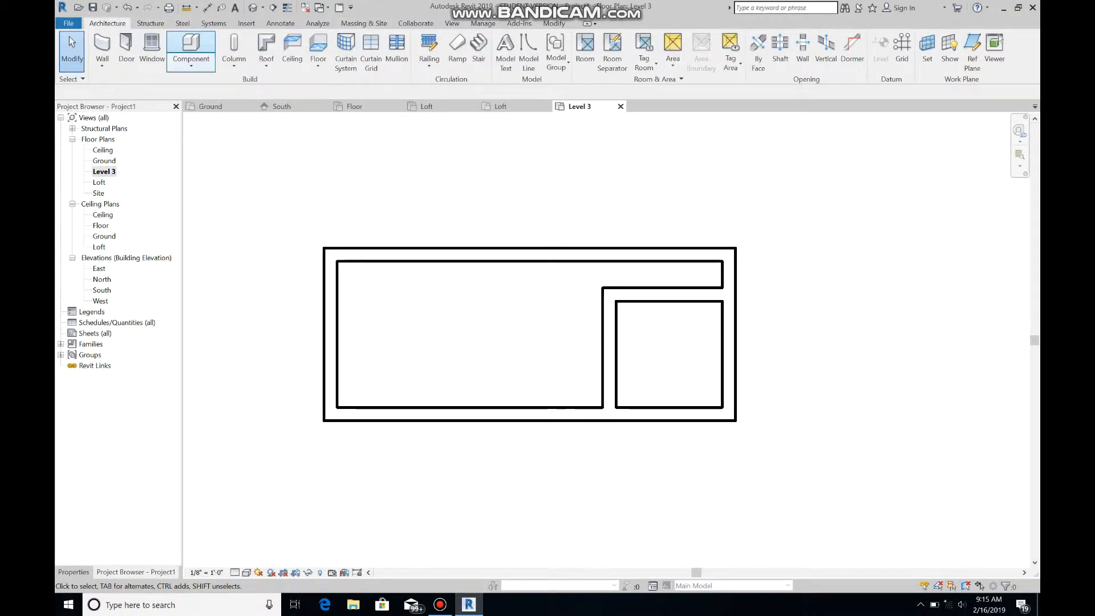
pyautogui.click(190, 49)
pyautogui.click(523, 54)
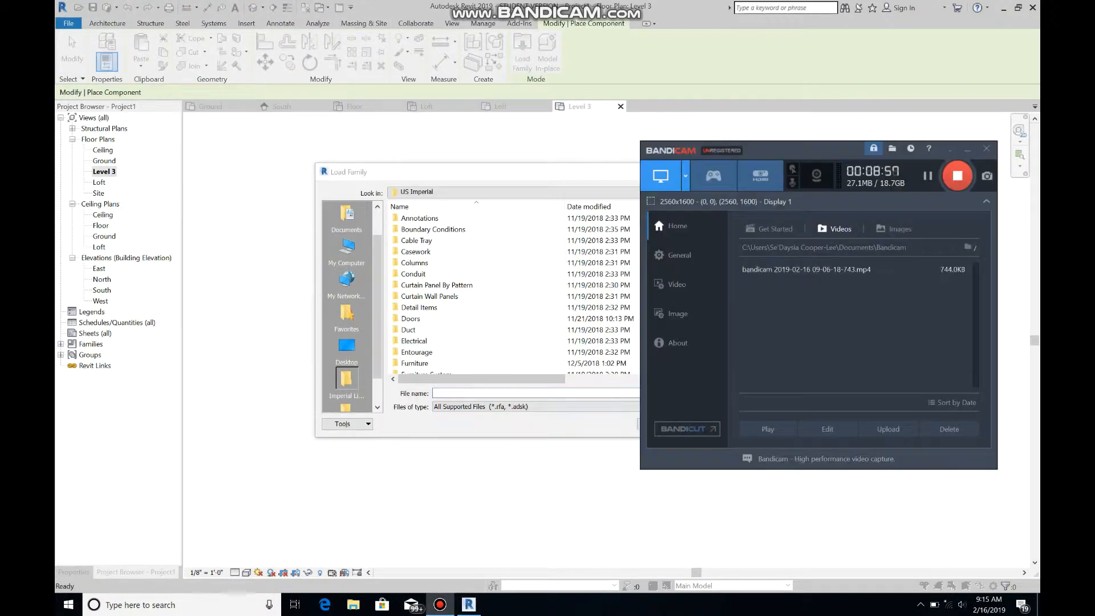
pyautogui.scroll(-1, 445, 308)
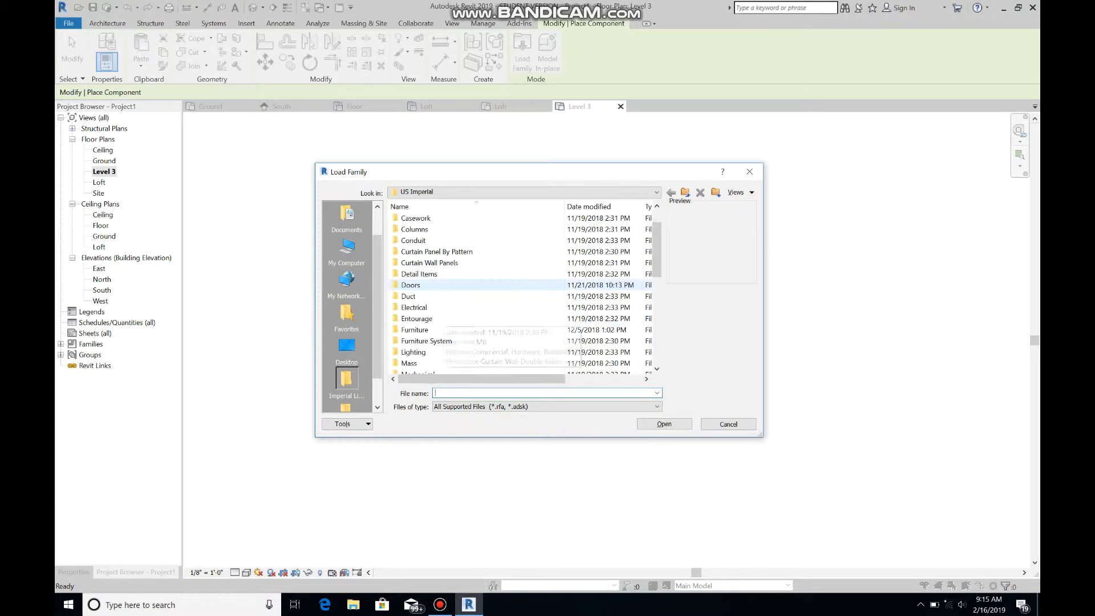
pyautogui.doubleClick(414, 330)
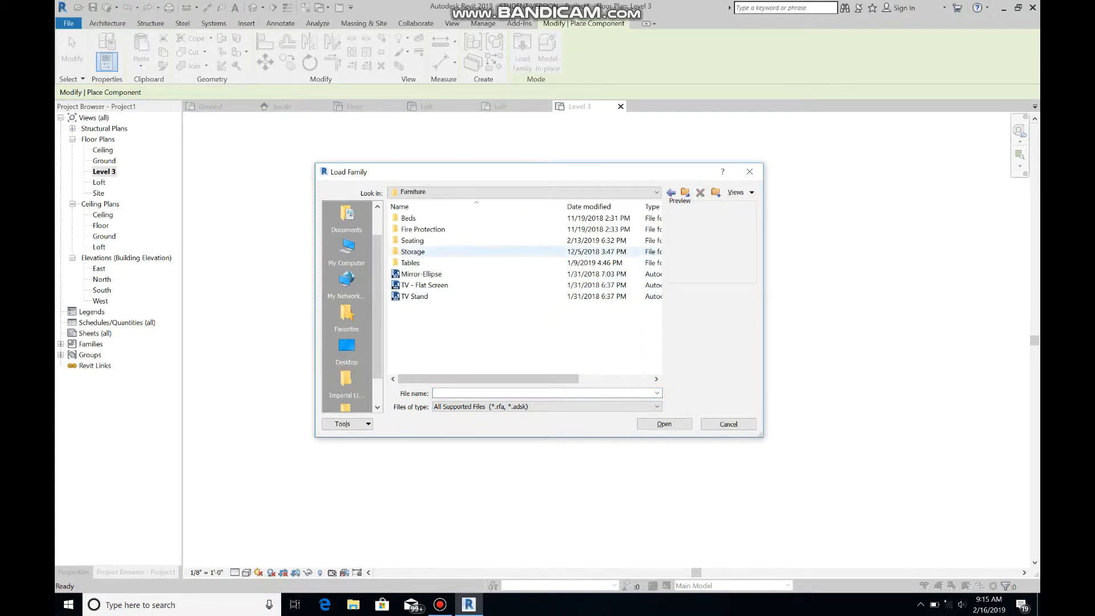
pyautogui.click(671, 193)
pyautogui.scroll(-9, 491, 240)
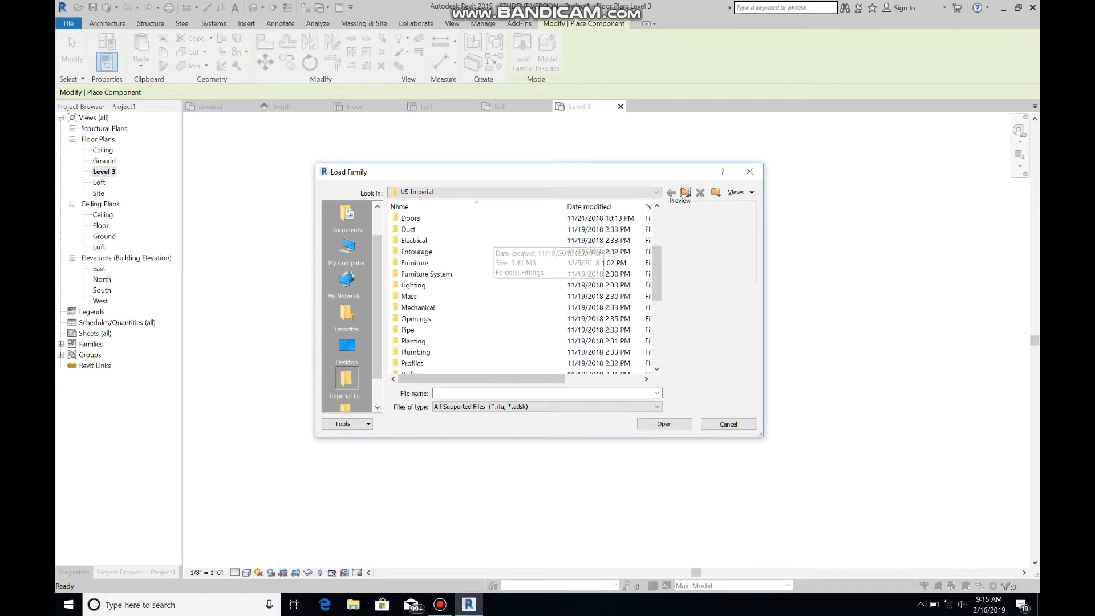
pyautogui.scroll(4, 490, 240)
pyautogui.scroll(4, 491, 285)
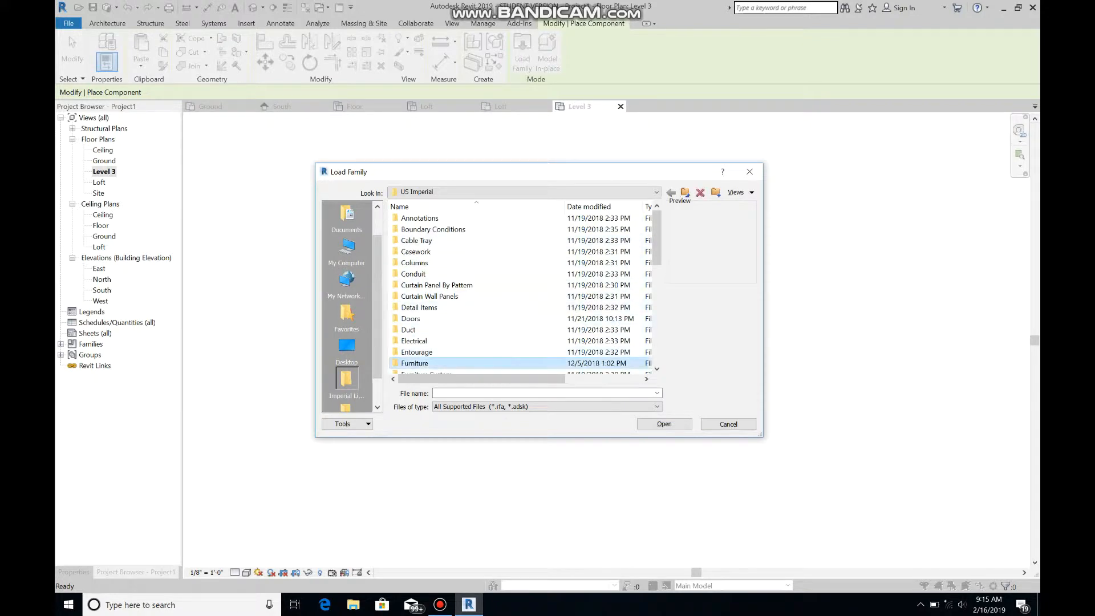
pyautogui.press('Return')
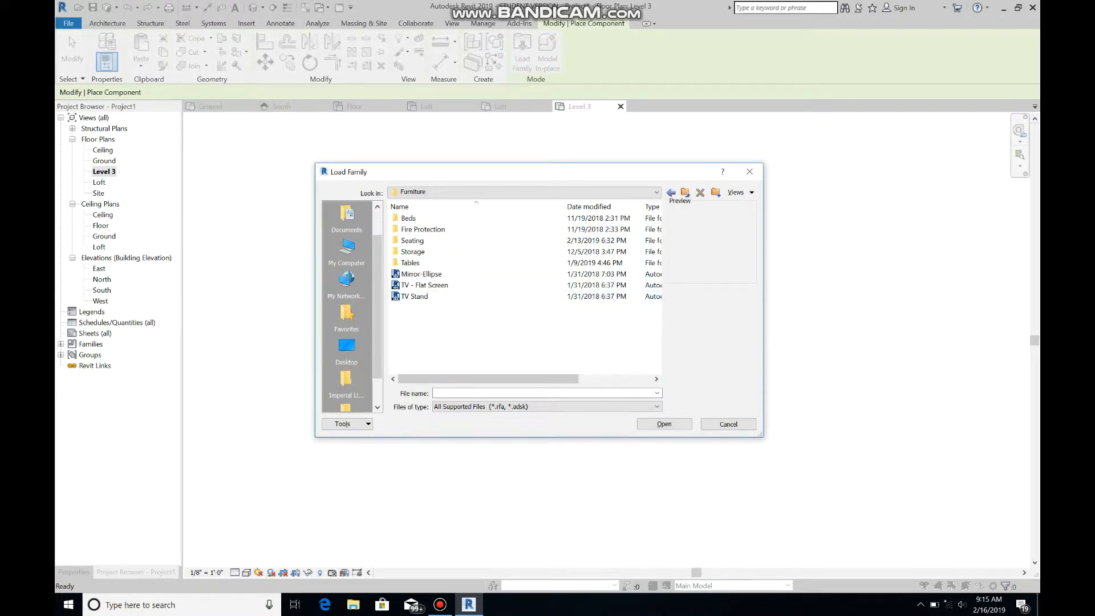
pyautogui.click(671, 193)
pyautogui.scroll(-8, 570, 285)
pyautogui.hscroll(1, 570, 285)
pyautogui.scroll(5, 507, 263)
pyautogui.hscroll(-1, 508, 263)
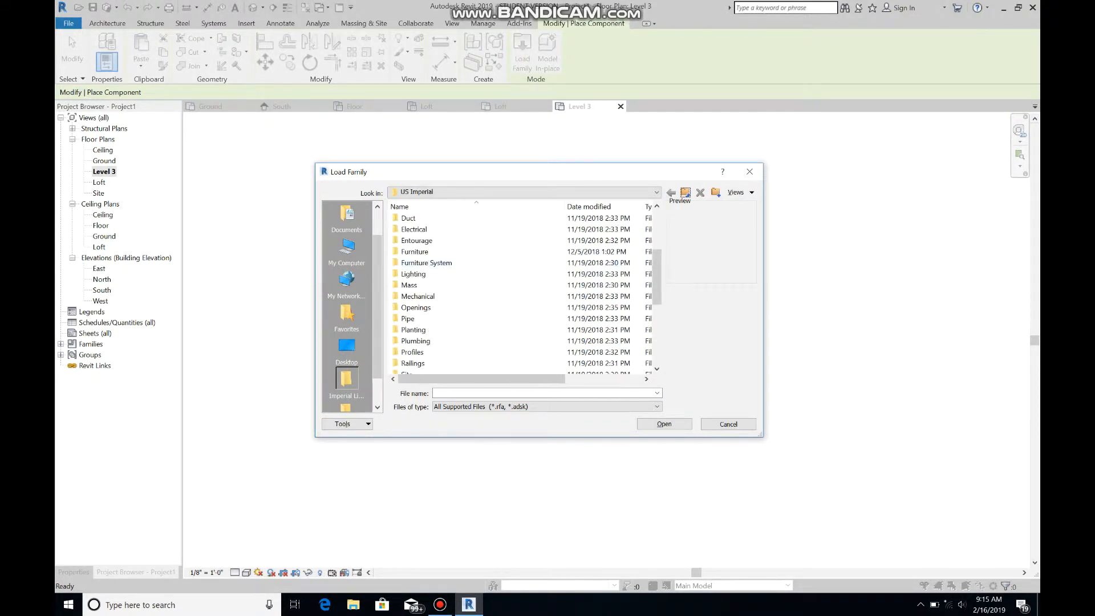
# Browse the library's Plumbing folder and the neighbouring folders for fixture families
pyautogui.doubleClick(416, 341)
pyautogui.doubleClick(418, 218)
pyautogui.doubleClick(413, 229)
pyautogui.doubleClick(411, 274)
pyautogui.click(422, 229)
pyautogui.click(672, 192)
pyautogui.doubleClick(434, 263)
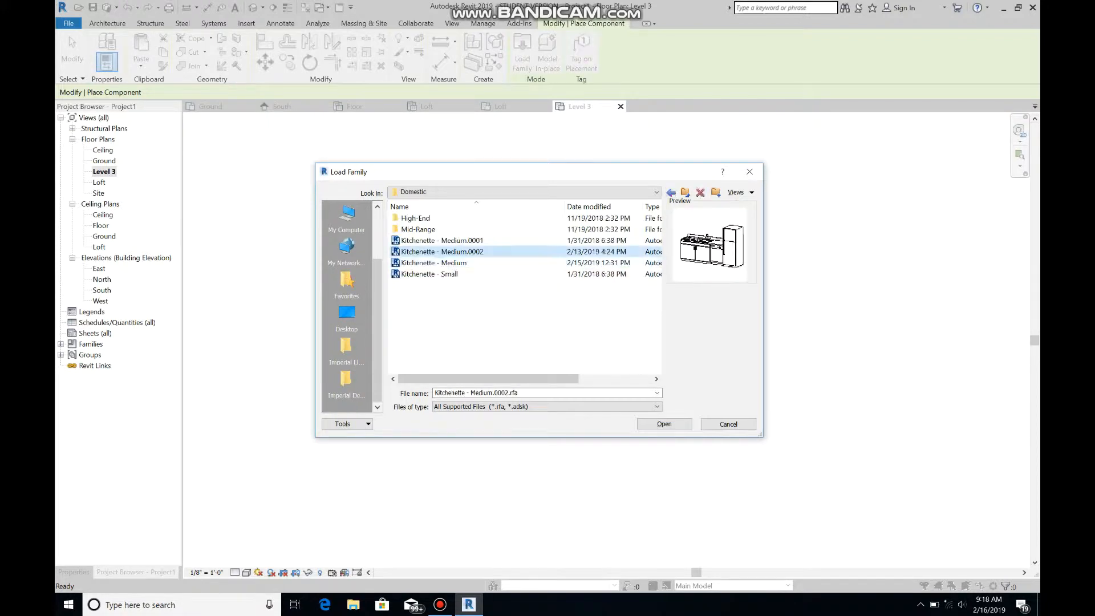
# Load the Kitchenette - Medium.0002 family and place it against the inner face of the north wall, west of the small room
pyautogui.click(434, 263)
pyautogui.click(457, 274)
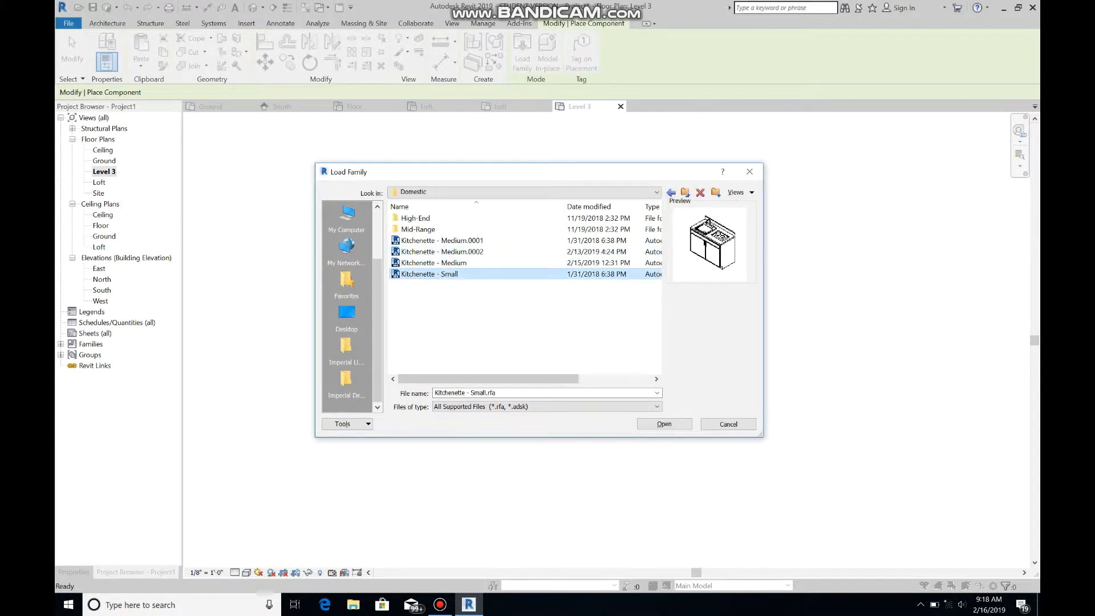
pyautogui.click(462, 251)
pyautogui.click(664, 423)
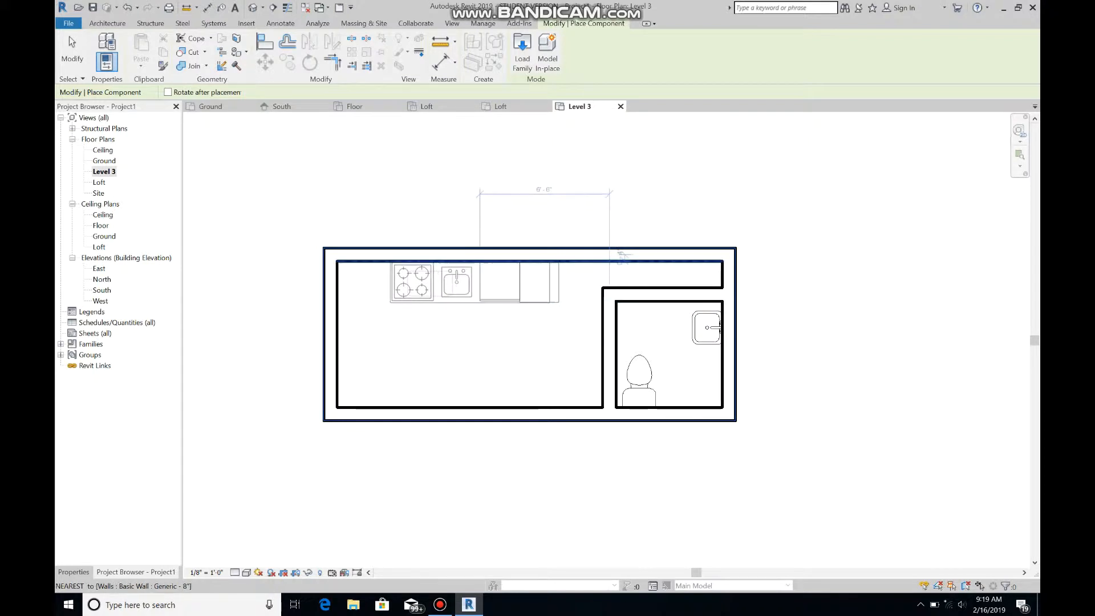
pyautogui.click(616, 259)
pyautogui.press('Escape')
pyautogui.scroll(5, 610, 263)
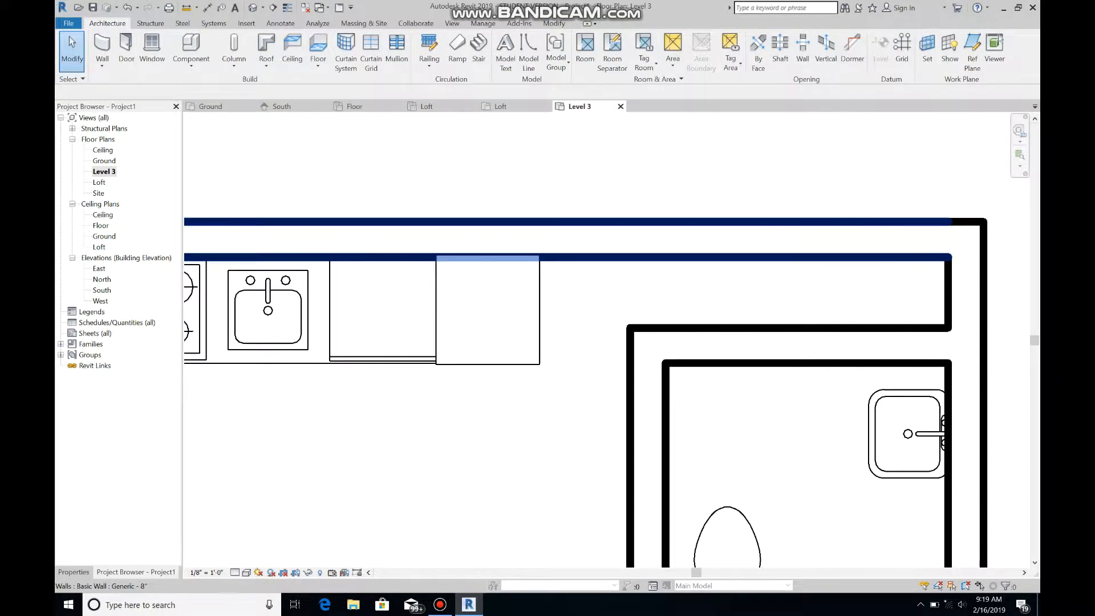
# Start an in-place model in the Stairs category and accept its default name
pyautogui.click(191, 50)
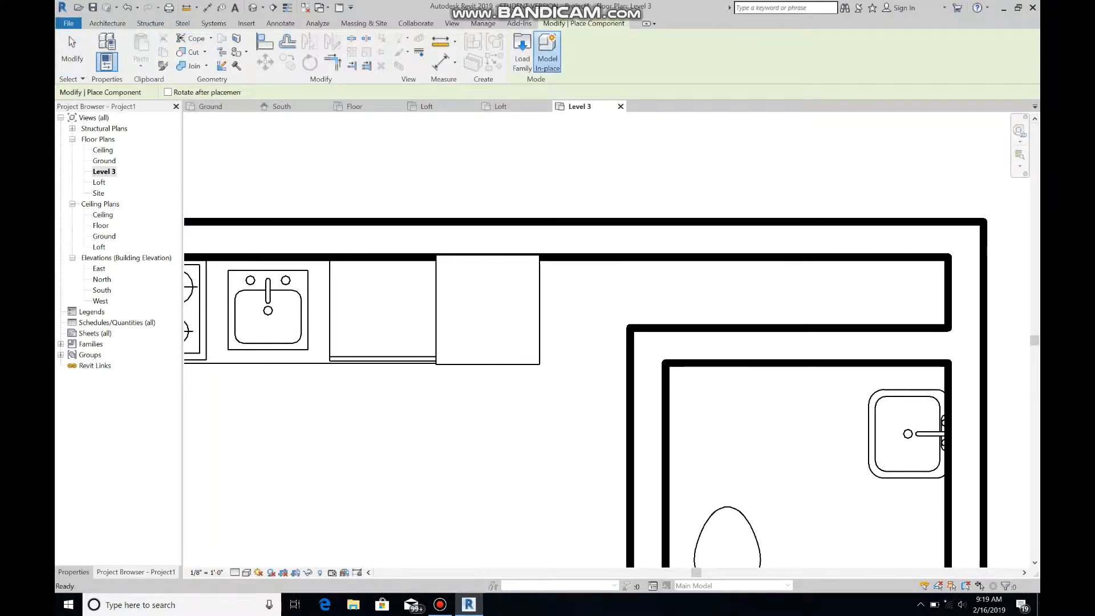
pyautogui.click(547, 54)
pyautogui.scroll(-8, 433, 173)
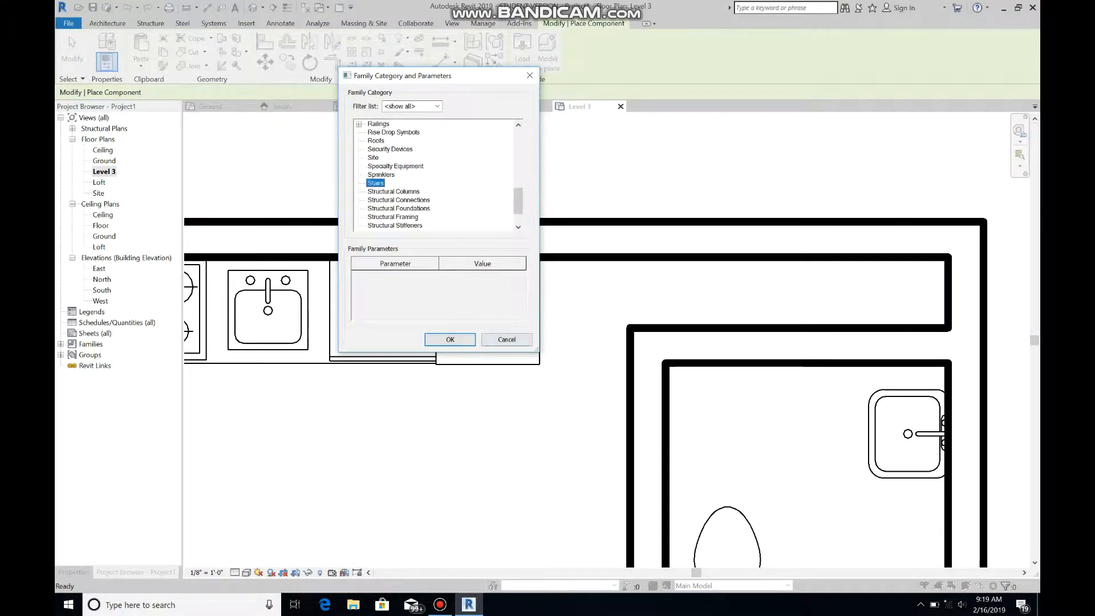
pyautogui.click(450, 339)
pyautogui.click(547, 321)
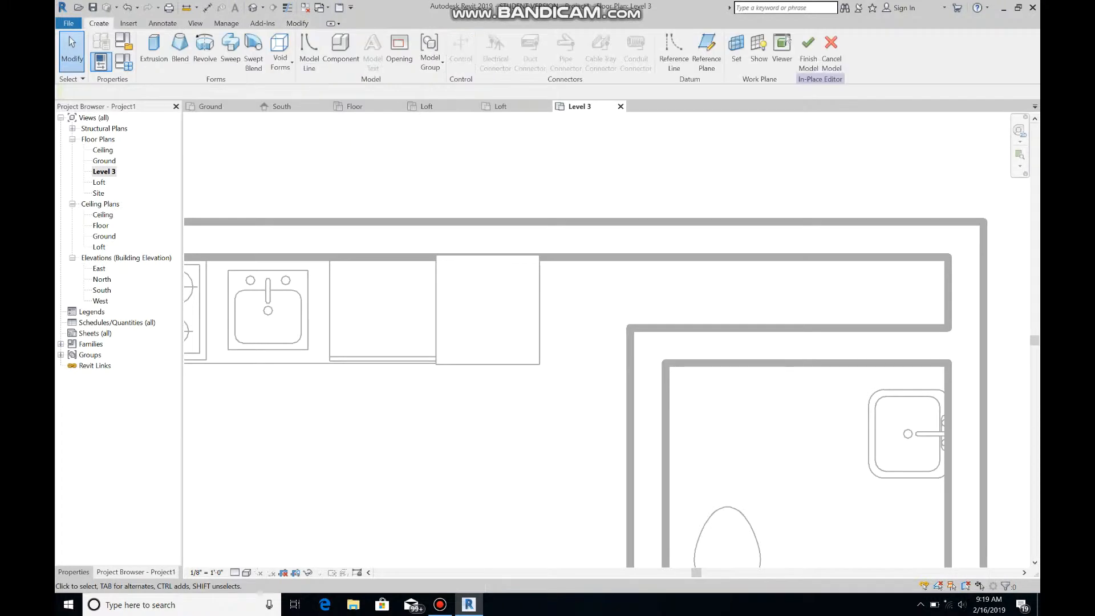
# Sketch a four-sided extrusion profile on the Floor level filling the passage north of the small room, with a 6' south side and slanted west side
pyautogui.click(154, 49)
pyautogui.click(555, 52)
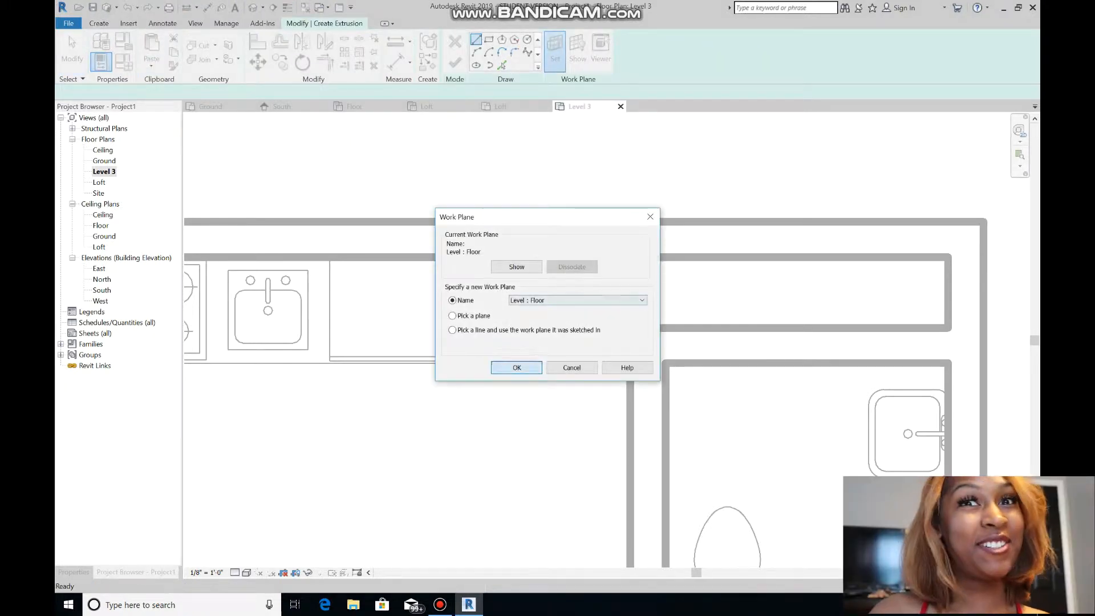
pyautogui.click(517, 367)
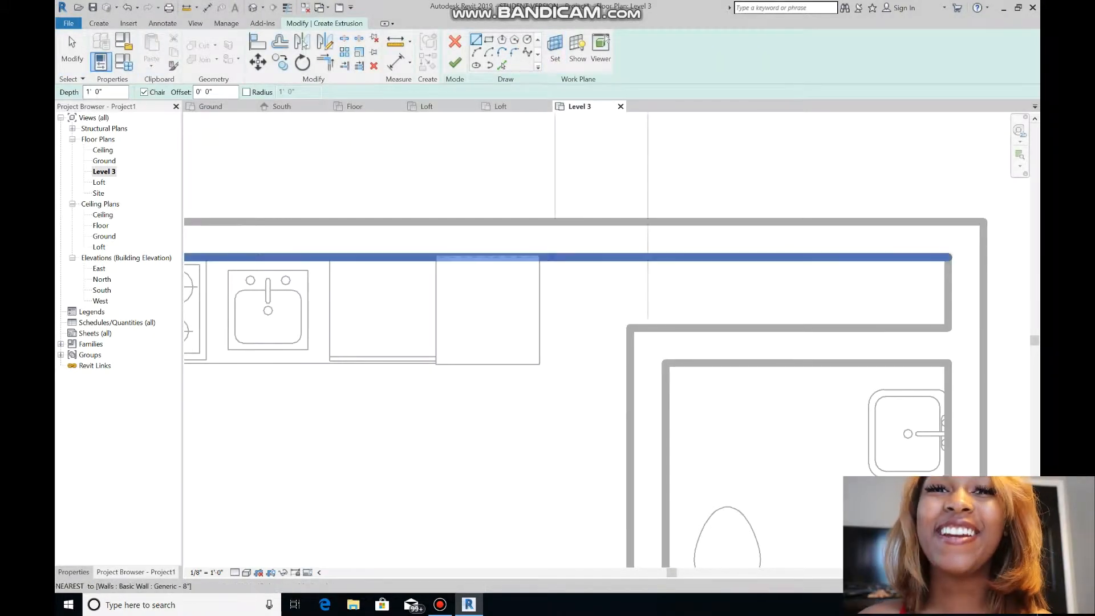
pyautogui.click(565, 258)
pyautogui.click(627, 328)
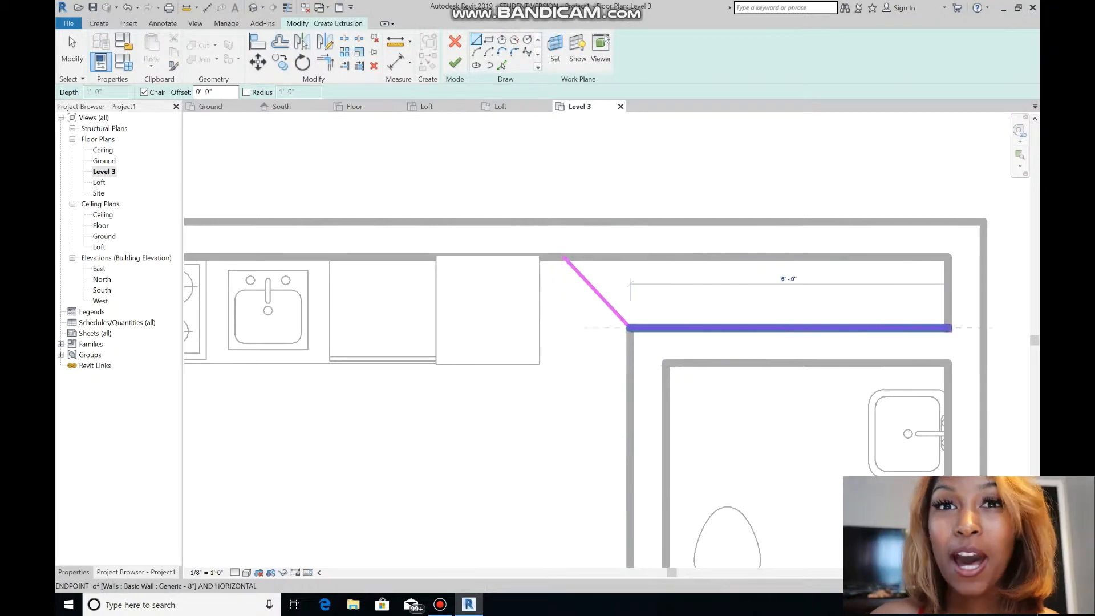
pyautogui.click(950, 328)
pyautogui.click(949, 256)
pyautogui.click(564, 258)
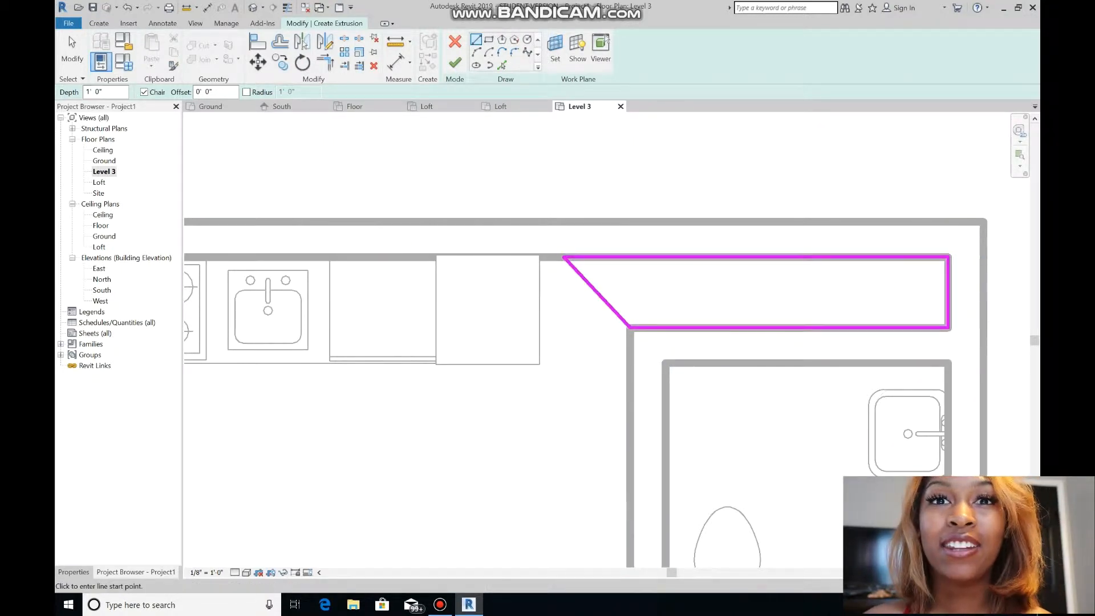
# Finish the extrusion sketch in the passage and set the extrusion's depth to 0' 7"
pyautogui.press('Escape')
pyautogui.click(455, 63)
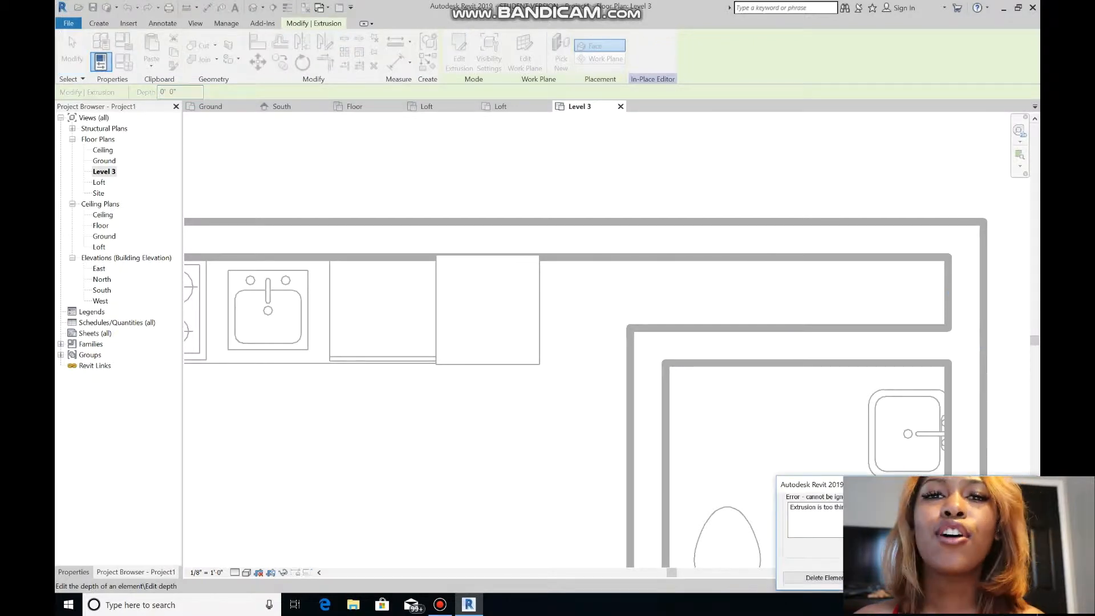
pyautogui.press('Escape')
pyautogui.click(739, 276)
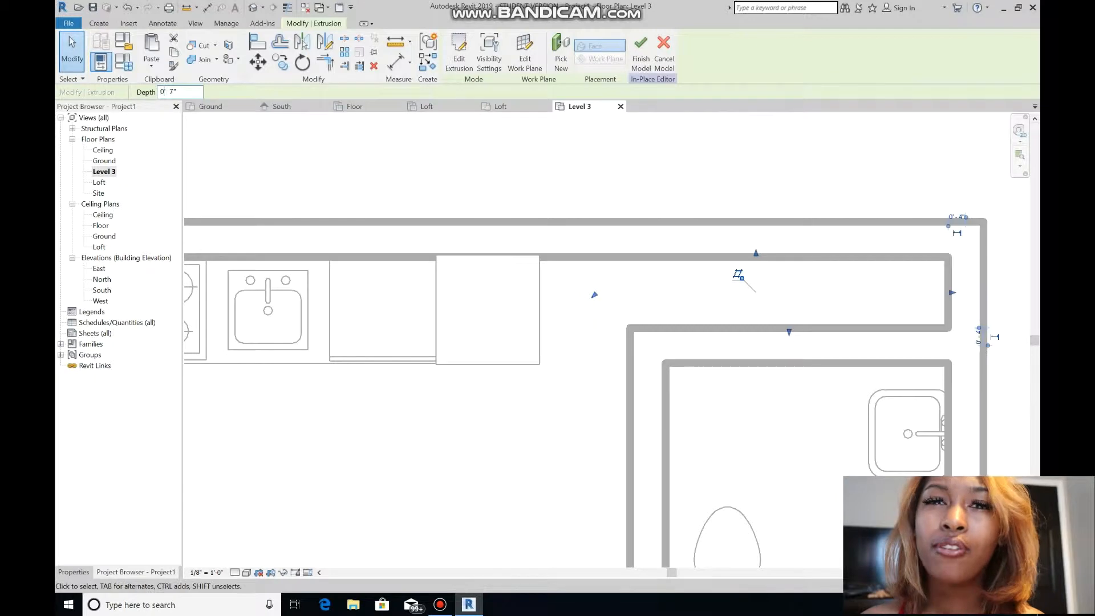
# Select the first stair extrusion in the 3D view, set its depth to 0' 7", and finish the in-place model
pyautogui.scroll(-2, 457, 392)
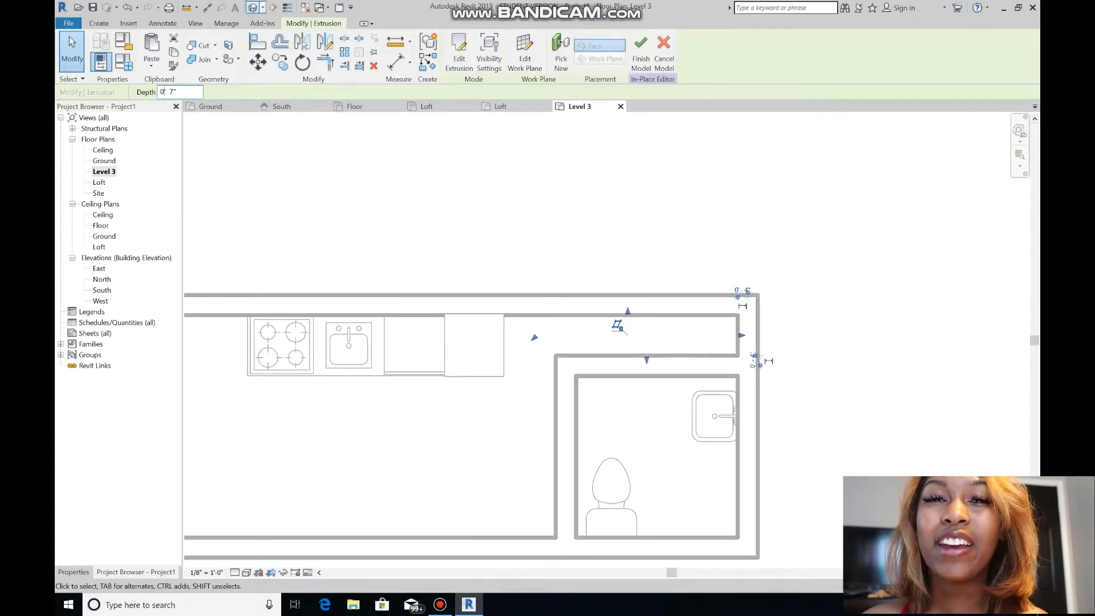
pyautogui.press('Escape')
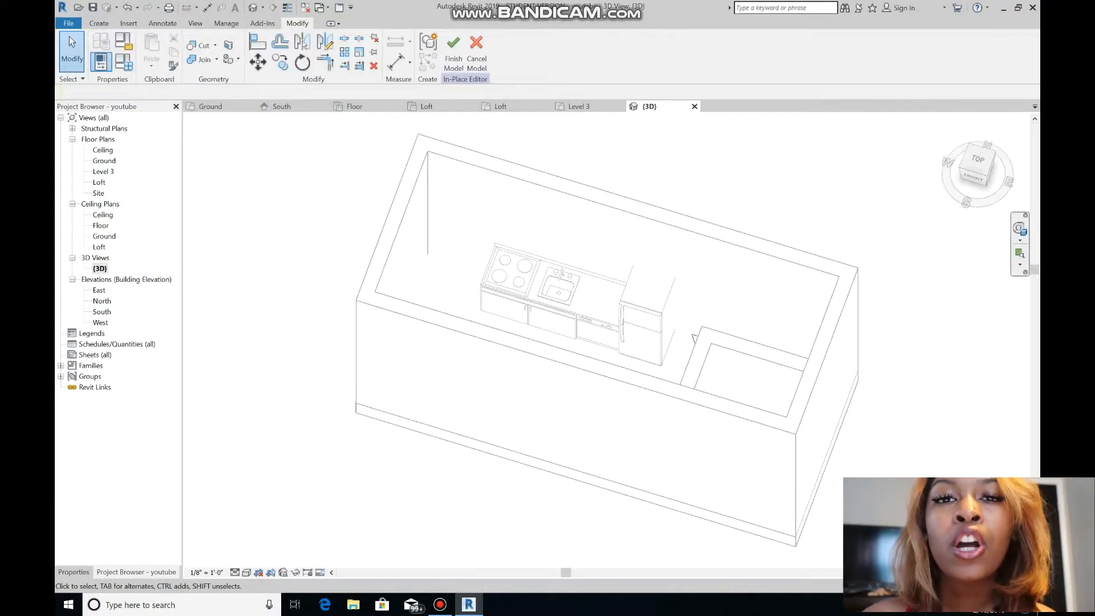
pyautogui.hotkey('shift', 'w')
pyautogui.moveTo(713, 308); pyautogui.dragTo(830, 310)
pyautogui.hotkey('shift', 'w')
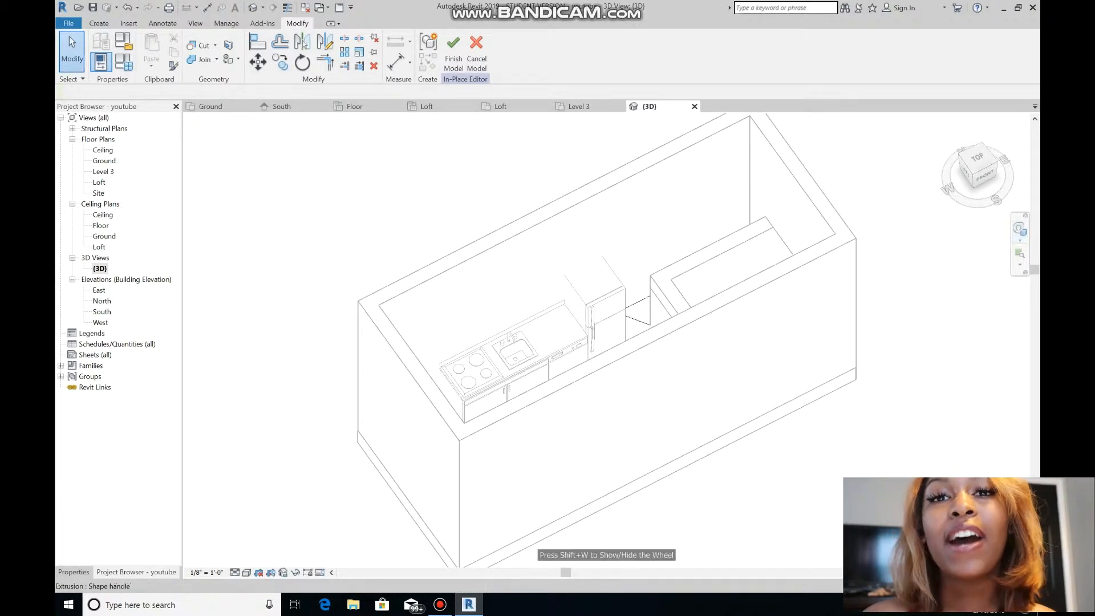
pyautogui.click(638, 303)
pyautogui.moveTo(692, 284); pyautogui.dragTo(691, 262)
pyautogui.moveTo(632, 313)
pyautogui.mouseDown()
pyautogui.moveTo(365, 448)
pyautogui.moveTo(626, 315)
pyautogui.mouseUp()
pyautogui.click(190, 92)
pyautogui.press('BackSpace')
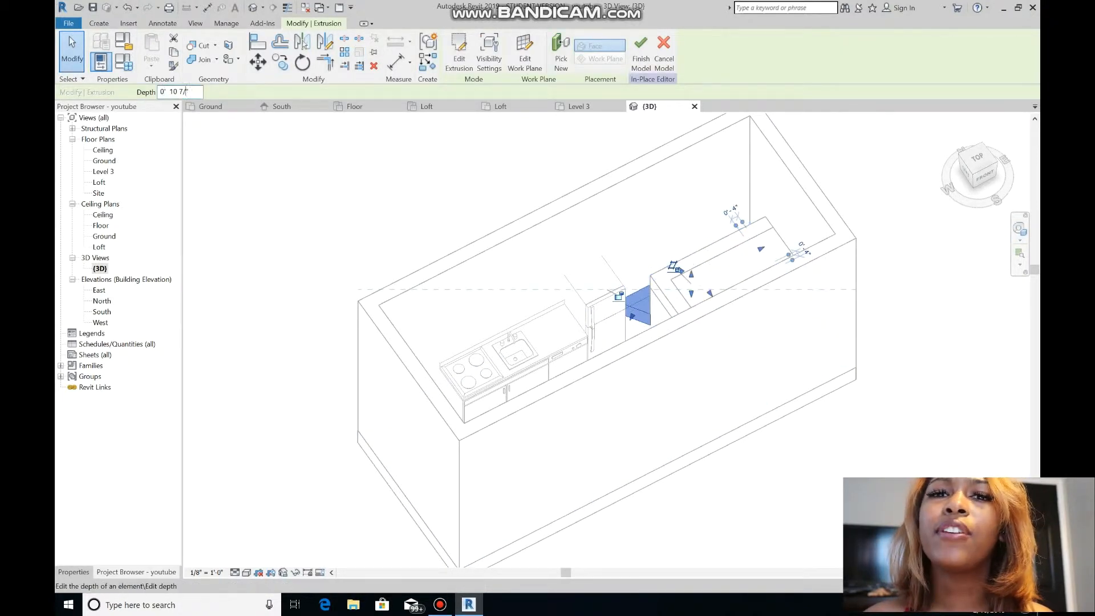
pyautogui.click(641, 51)
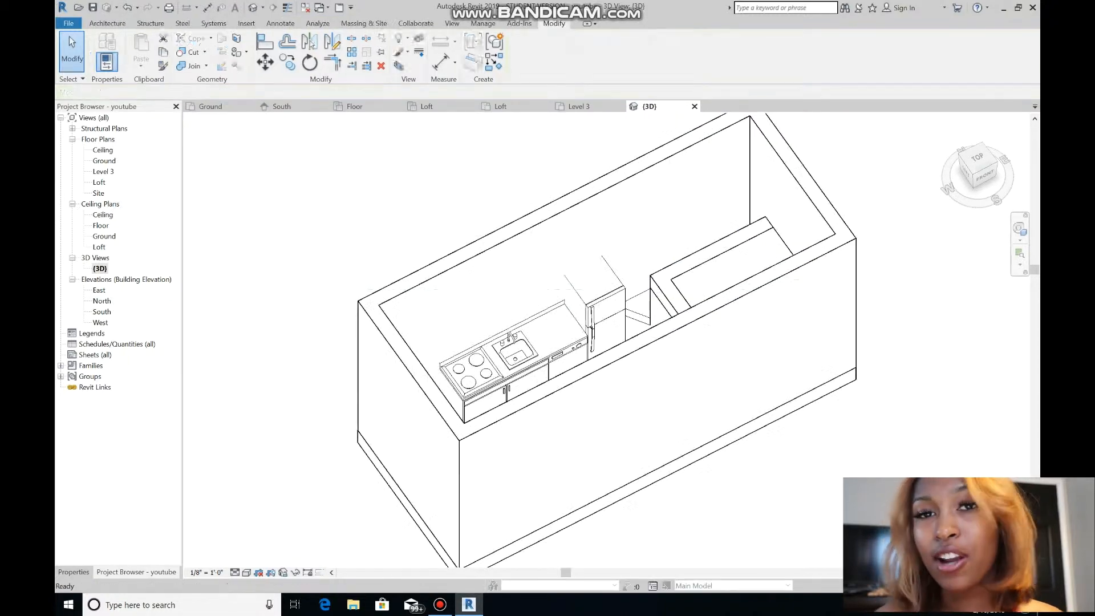
# Reopen the in-place stairs and start a second extrusion with the top face of the first step as its work plane
pyautogui.scroll(4, 646, 306)
pyautogui.click(524, 52)
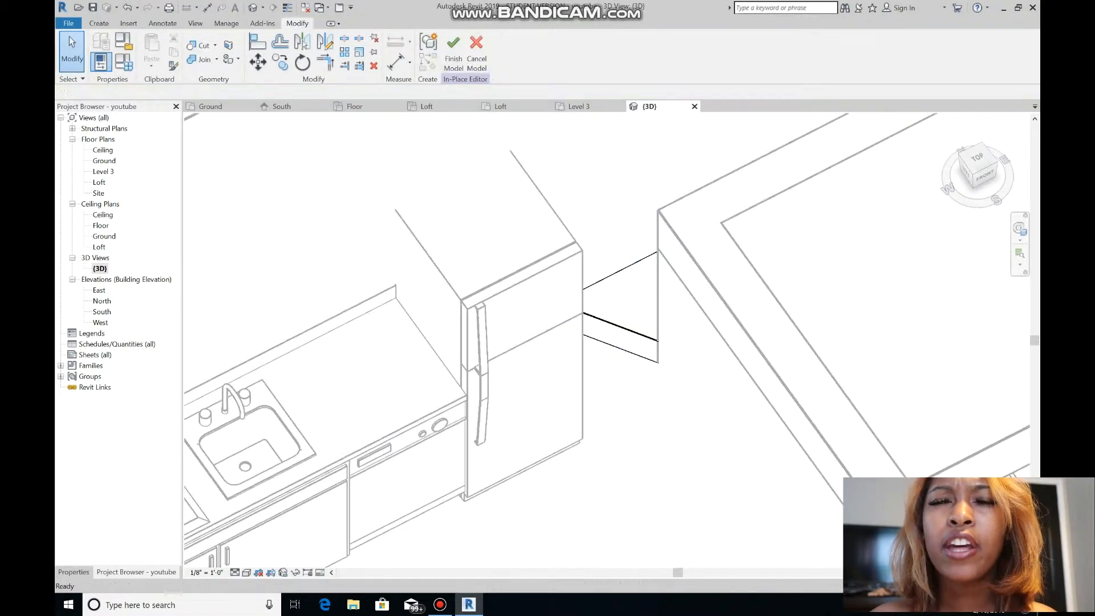
pyautogui.click(98, 23)
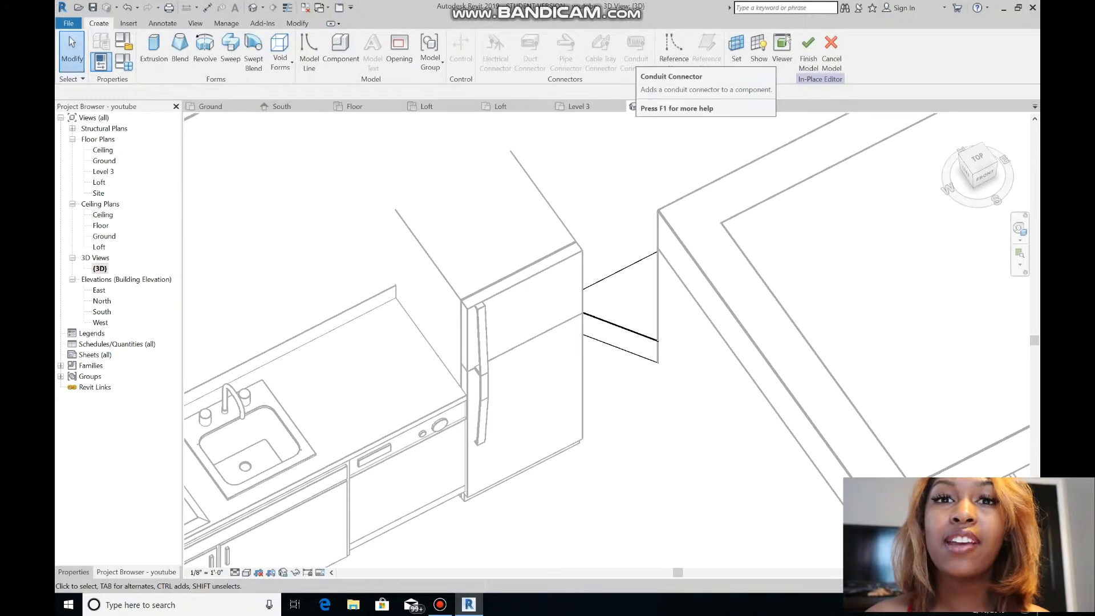
pyautogui.click(736, 51)
pyautogui.click(517, 368)
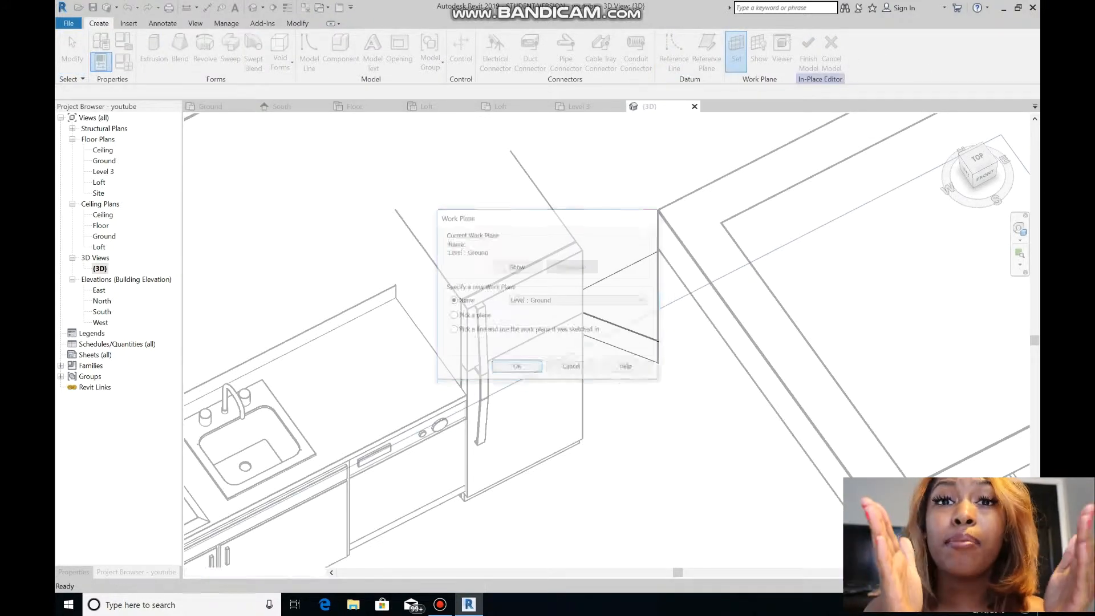
pyautogui.click(153, 49)
pyautogui.click(555, 52)
pyautogui.click(516, 367)
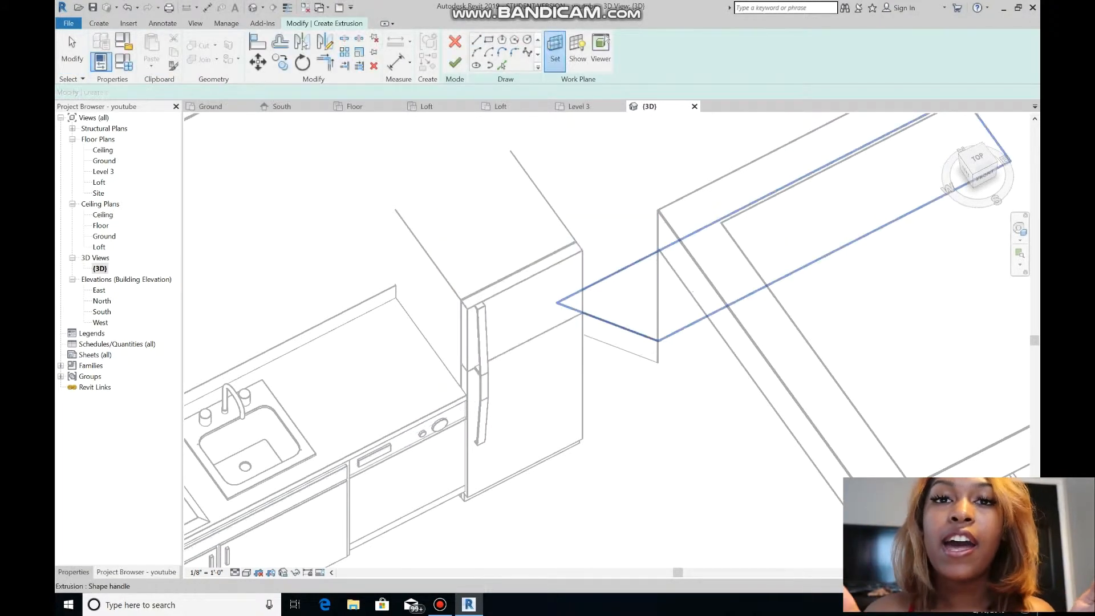
pyautogui.click(634, 330)
# Sketch the second step's four-sided profile on Level 3 with its slanted side starting at the small room's northwest corner, and extrude it 0' 7"
pyautogui.click(580, 107)
pyautogui.scroll(5, 723, 295)
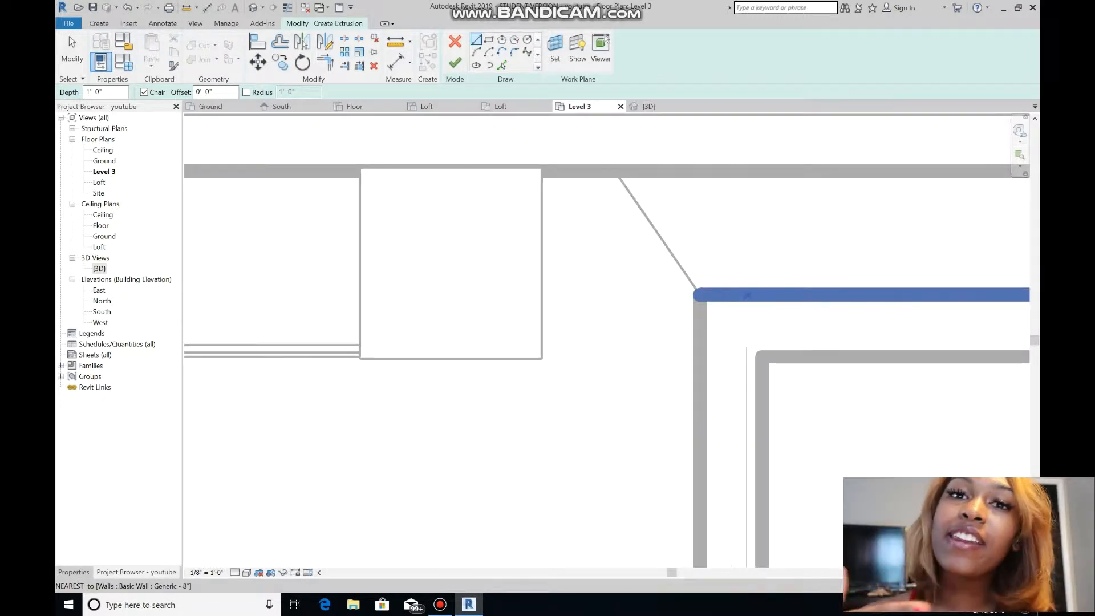
pyautogui.click(696, 294)
pyautogui.scroll(-6, 656, 171)
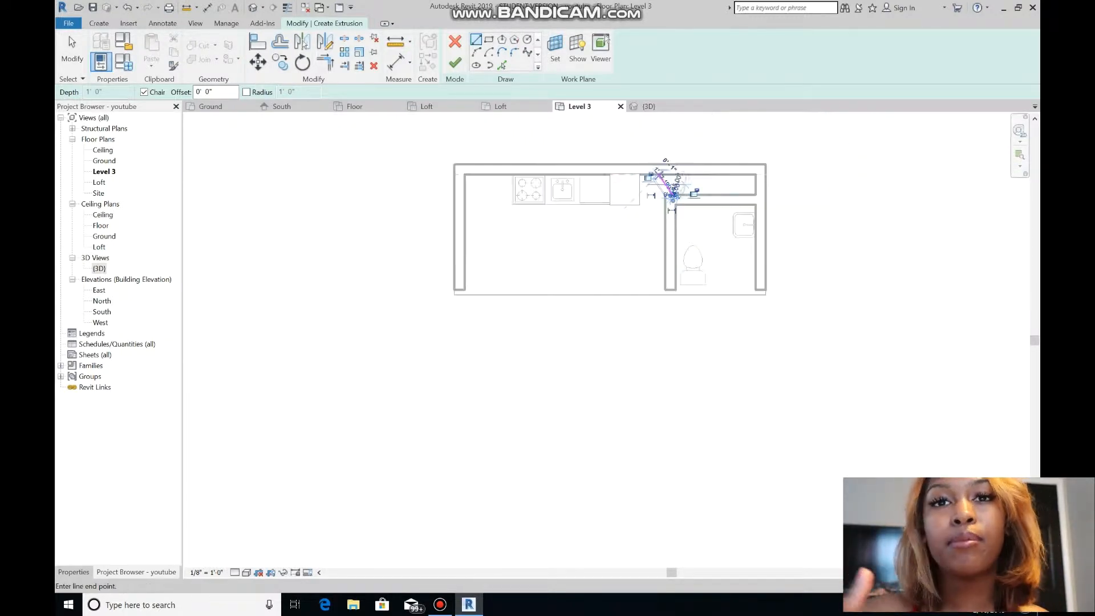
pyautogui.click(756, 174)
pyautogui.click(756, 194)
pyautogui.click(673, 194)
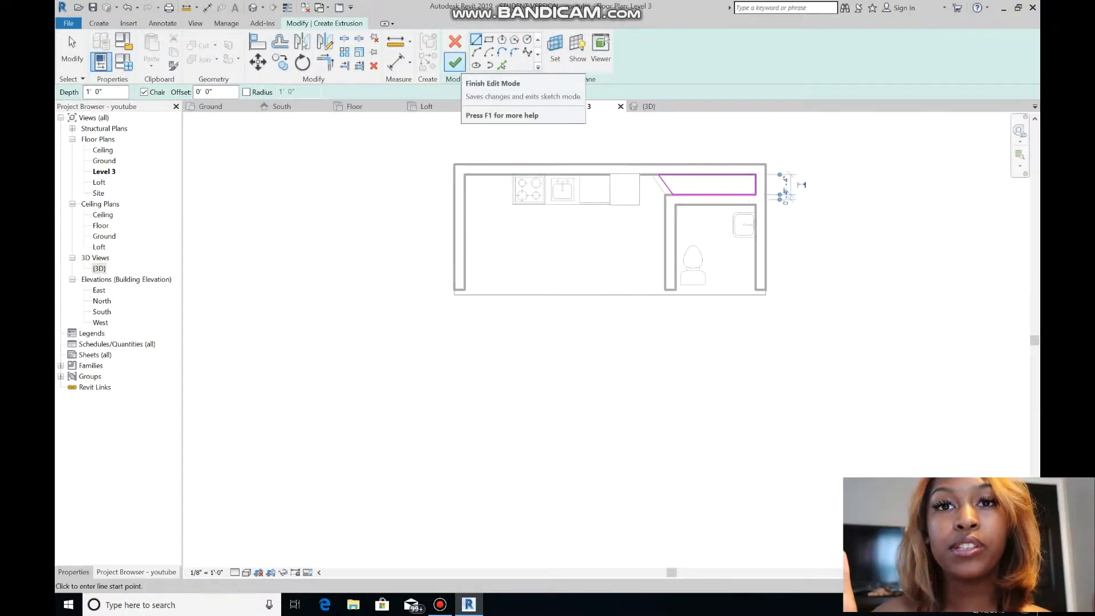
pyautogui.click(454, 62)
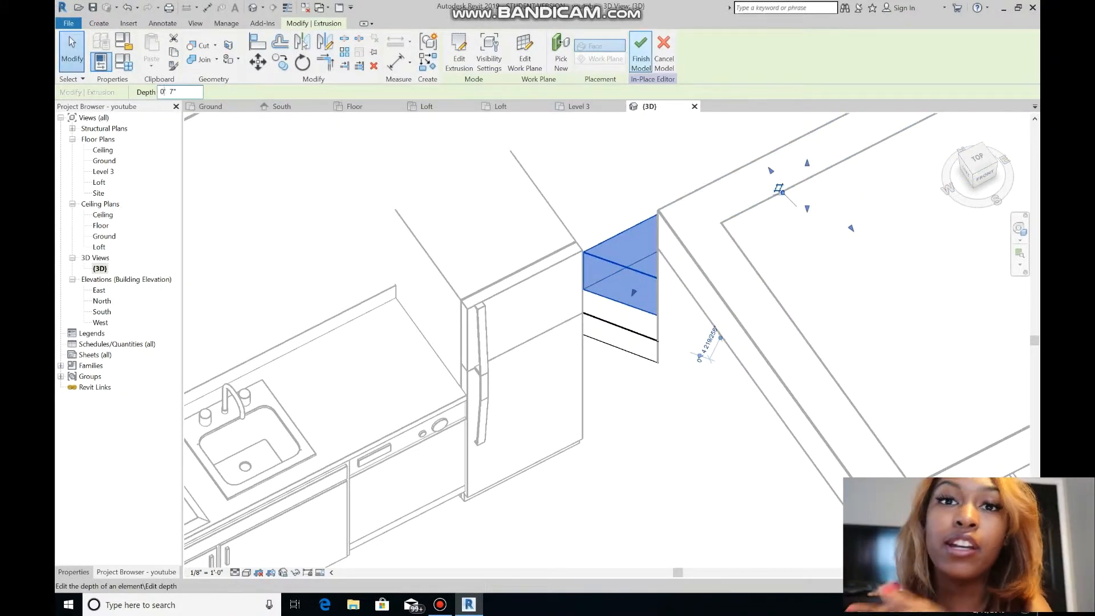
pyautogui.click(640, 51)
# Reopen the in-place stairs and start a third extrusion on the top face of the second step
pyautogui.click(627, 294)
pyautogui.click(455, 53)
pyautogui.click(618, 302)
pyautogui.click(562, 52)
pyautogui.click(555, 51)
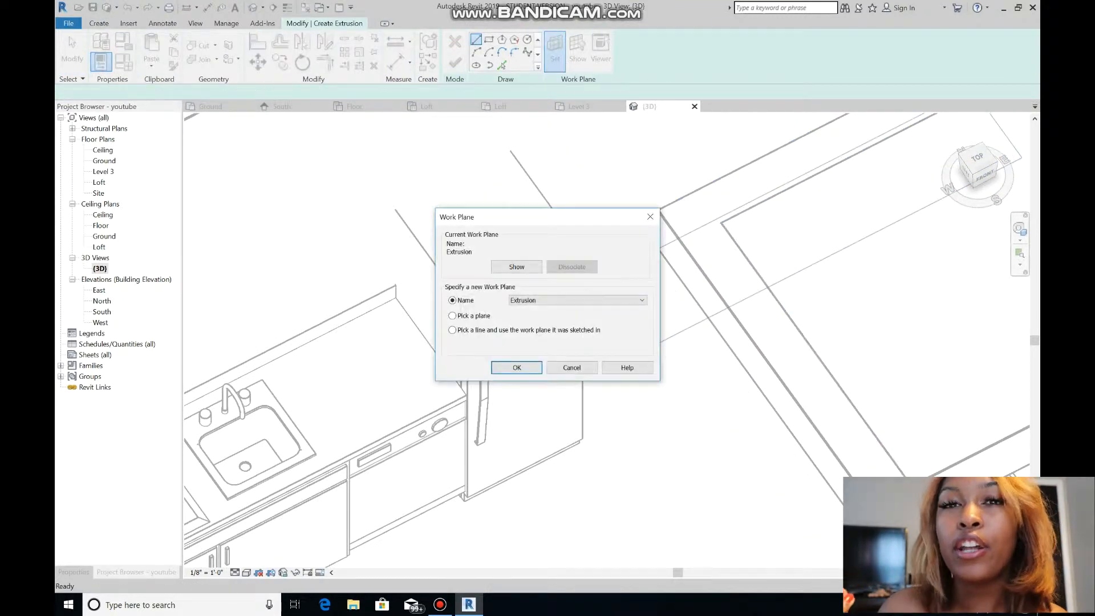
pyautogui.click(517, 368)
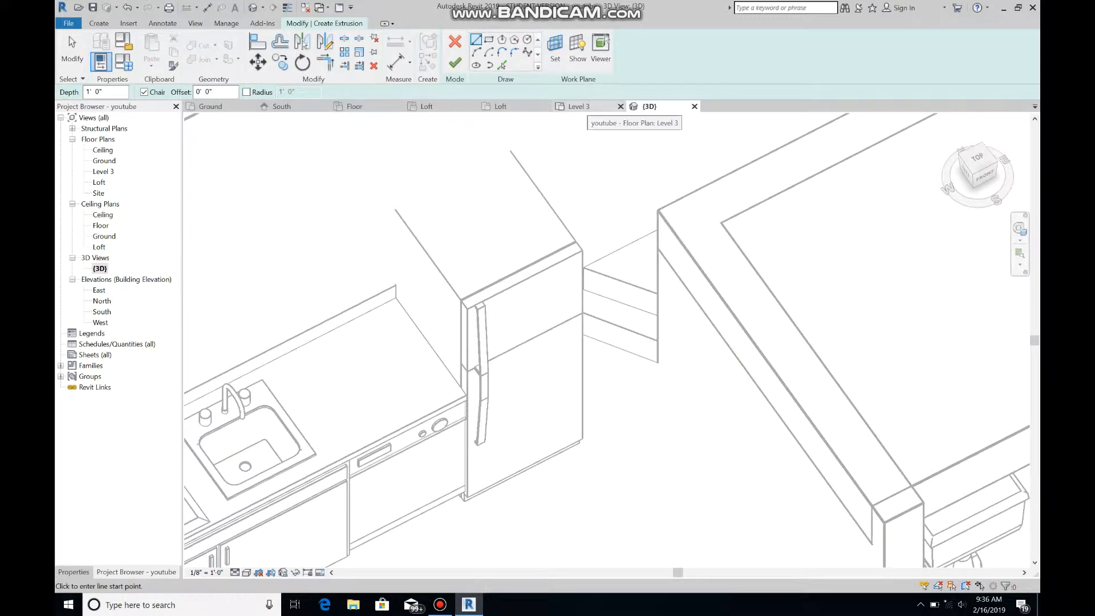
# Sketch the third step's four-sided profile on Level 3, its slanted west side set back east of the second step's edge, and finish the sketch
pyautogui.click(576, 106)
pyautogui.scroll(5, 599, 217)
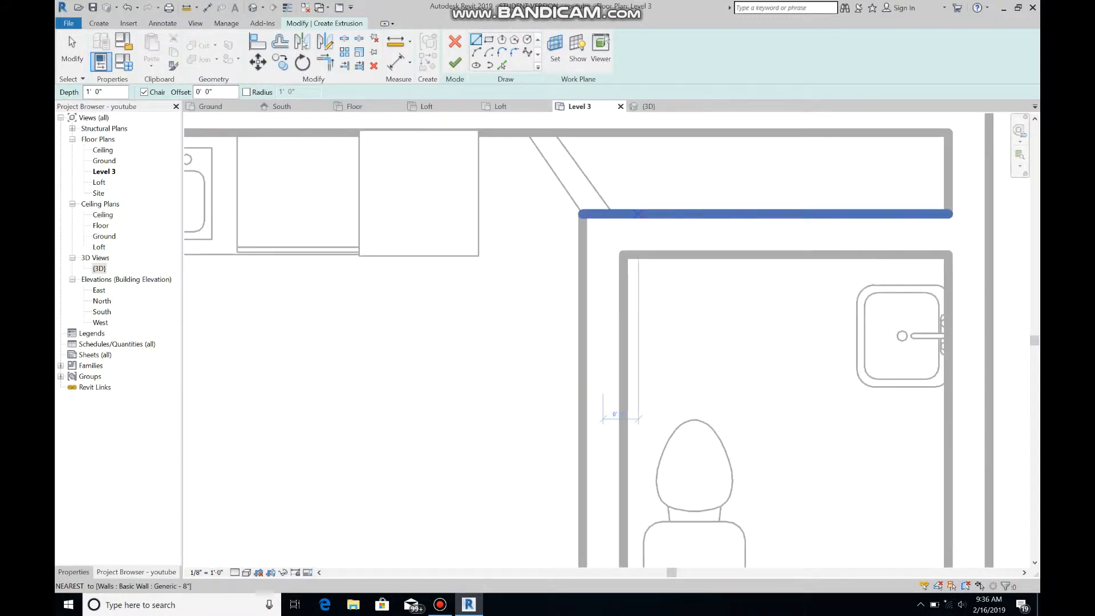
pyautogui.click(638, 214)
pyautogui.press('Escape')
pyautogui.click(643, 214)
pyautogui.click(587, 133)
pyautogui.click(948, 133)
pyautogui.click(948, 214)
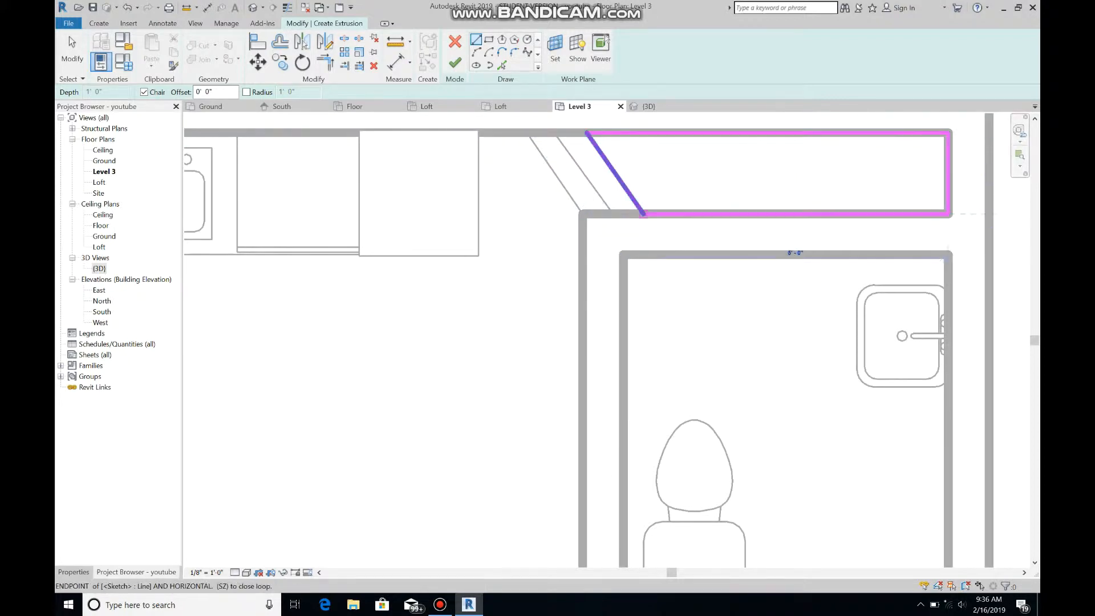
pyautogui.click(644, 214)
pyautogui.click(455, 62)
# Set the third step's extrusion depth to 0' 7" in the 3D view and finish the in-place model
pyautogui.click(646, 106)
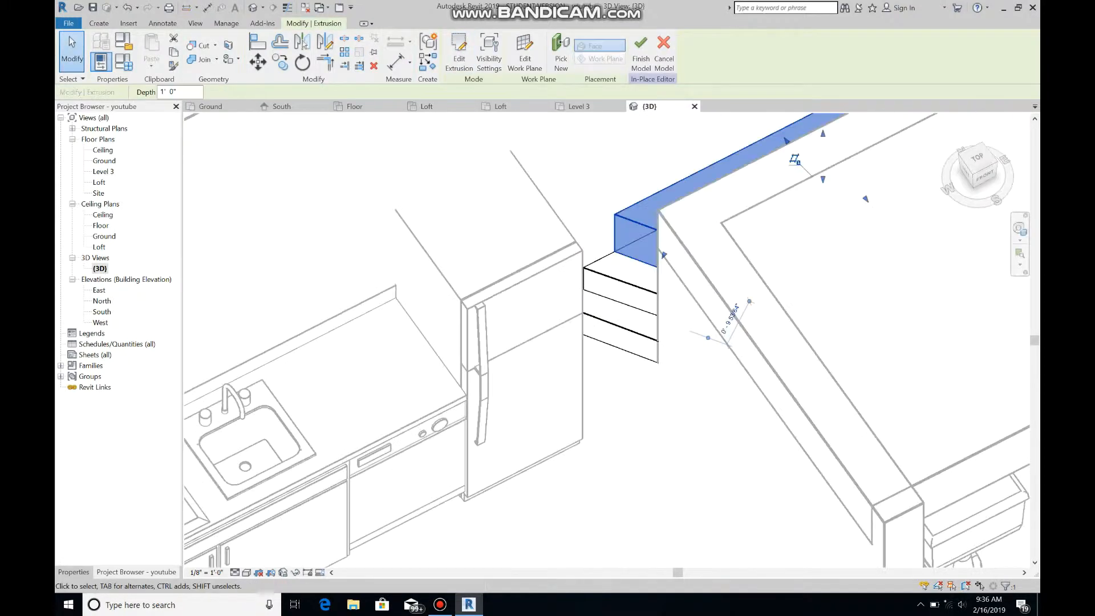
pyautogui.write('7')
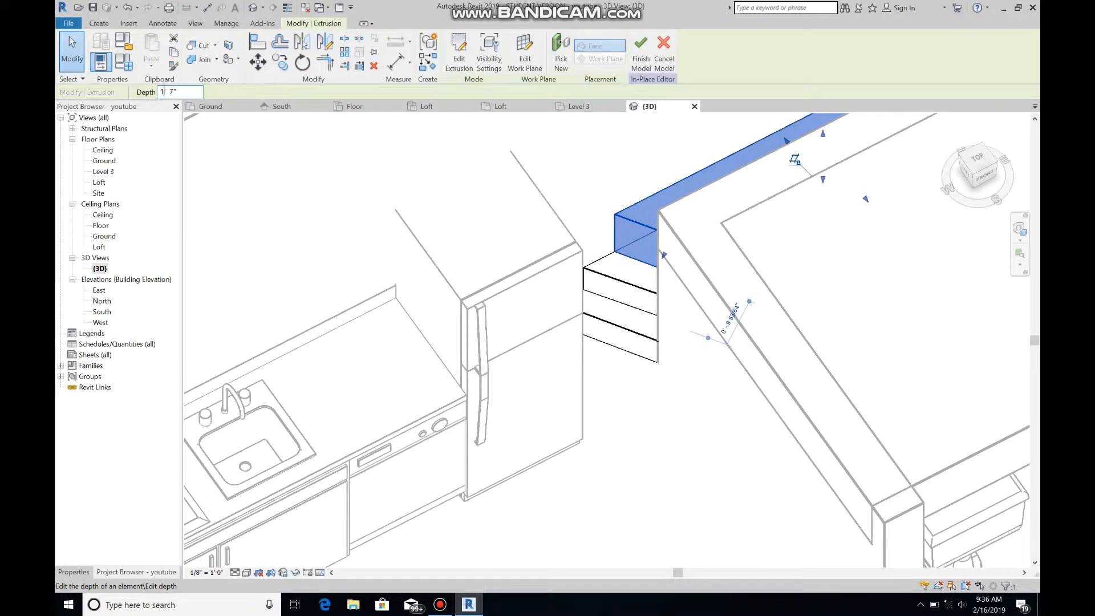
pyautogui.click(640, 54)
# Reopen the in-place stairs and start a fourth extrusion, picking the third step's top face as its work plane
pyautogui.doubleClick(635, 237)
pyautogui.click(635, 238)
pyautogui.click(98, 23)
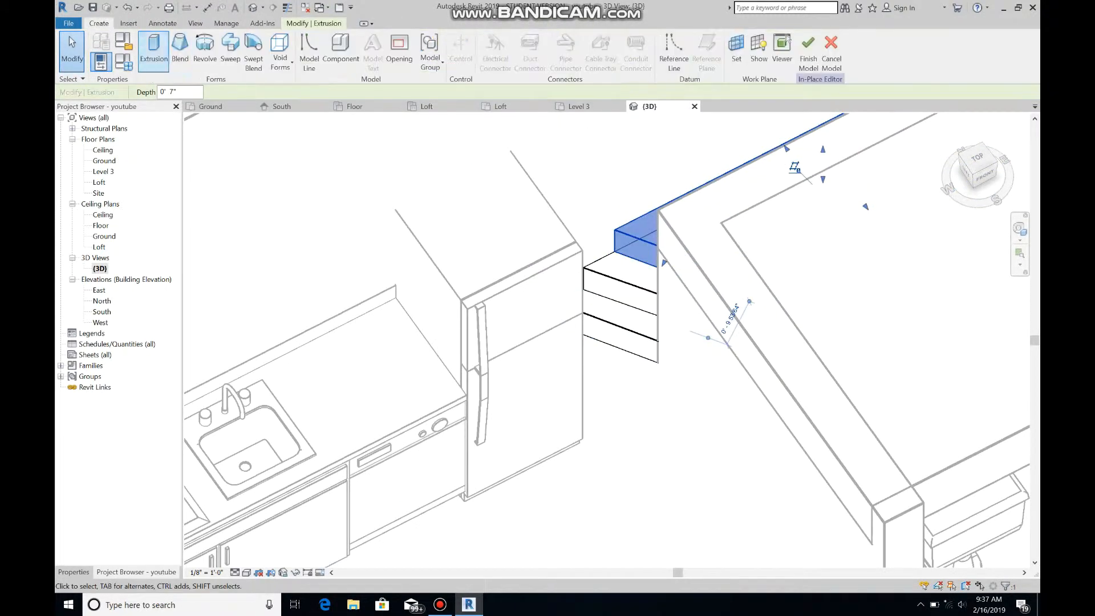
pyautogui.click(153, 52)
pyautogui.click(555, 51)
pyautogui.click(452, 315)
pyautogui.click(516, 368)
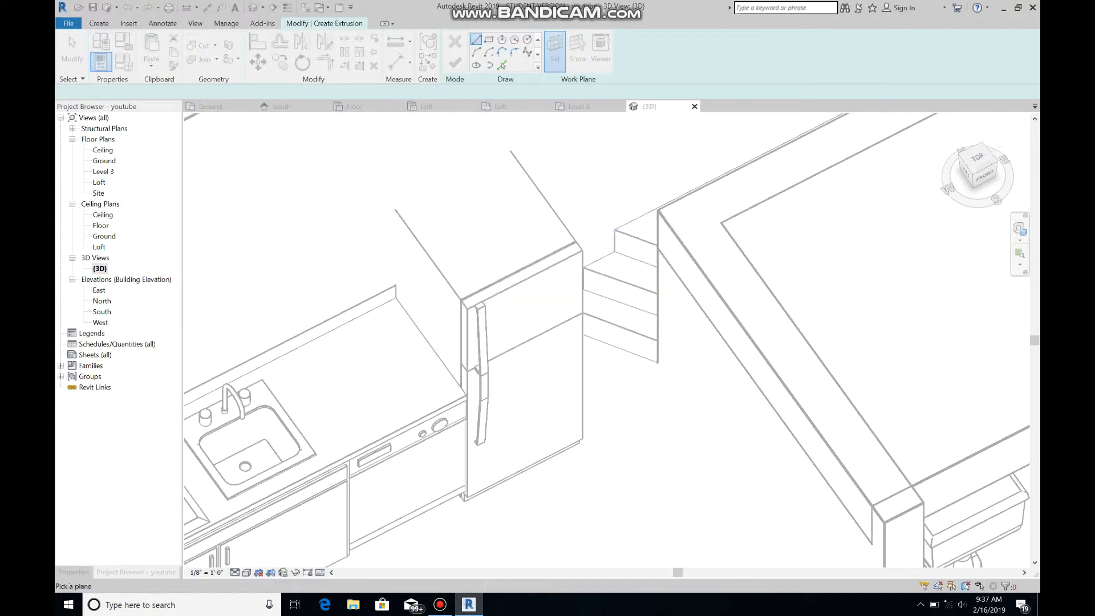
pyautogui.click(624, 233)
# Sketch the fourth step's profile on Level 3 with a steeper slanted west side east of the third step's edge, and extrude it 0' 7"
pyautogui.click(578, 106)
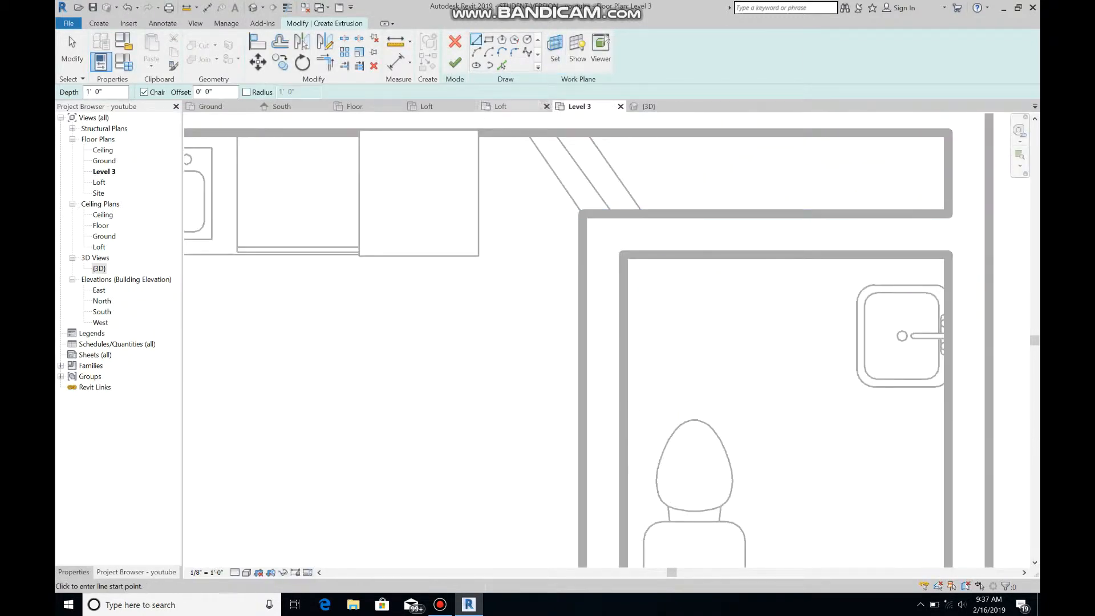
pyautogui.click(663, 214)
pyautogui.click(635, 133)
pyautogui.click(949, 132)
pyautogui.click(949, 214)
pyautogui.click(664, 215)
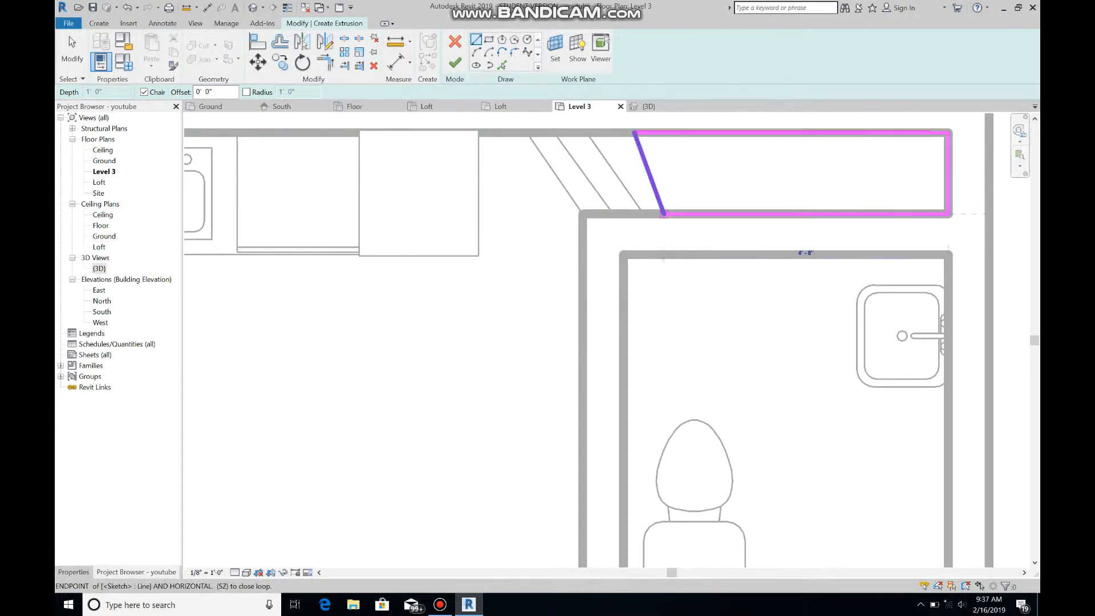
pyautogui.click(454, 62)
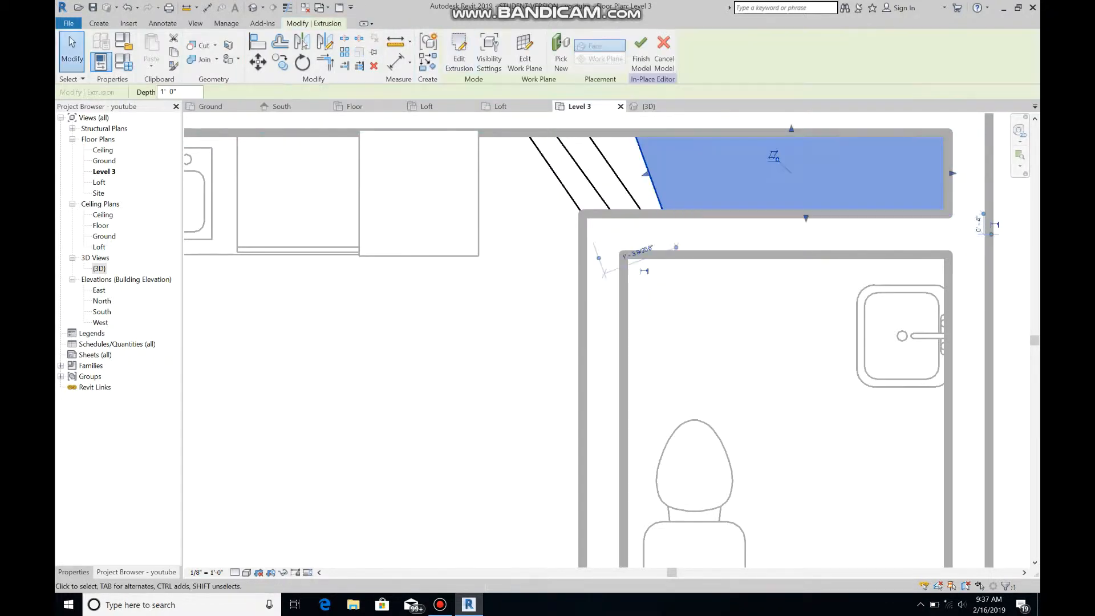
pyautogui.click(649, 106)
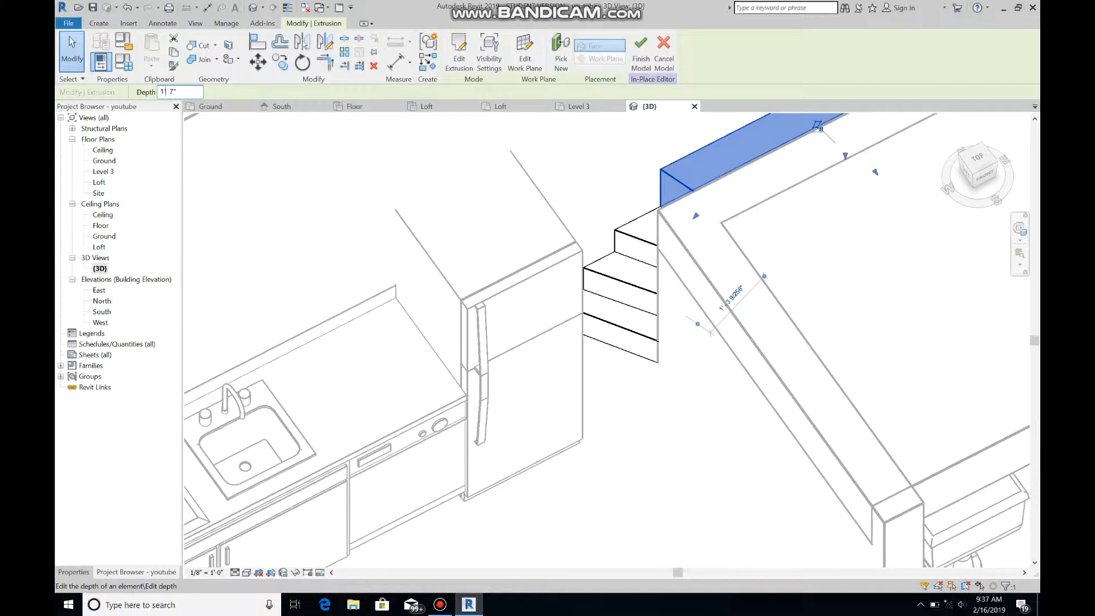
pyautogui.click(640, 52)
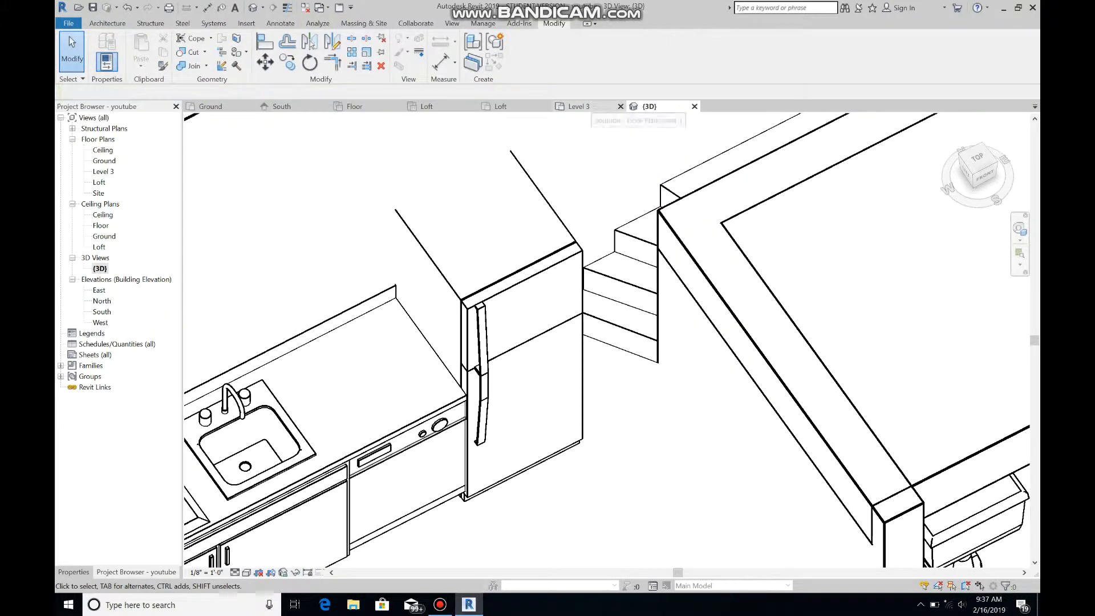
# Reopen the in-place stairs and start a fifth extrusion, picking the fourth step's top face as its work plane
pyautogui.click(581, 106)
pyautogui.click(599, 150)
pyautogui.click(525, 52)
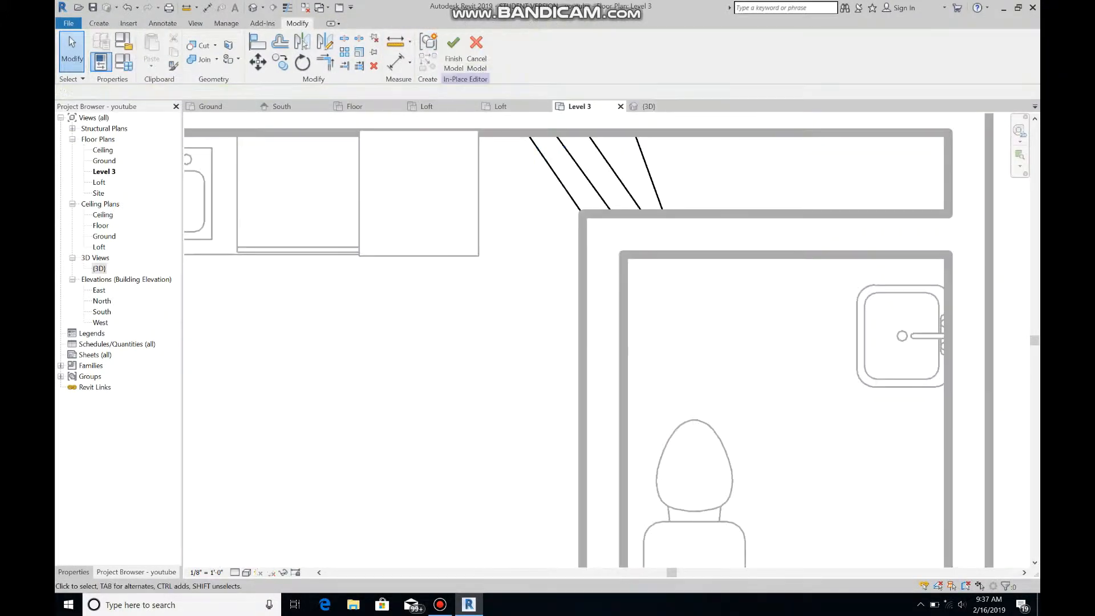
pyautogui.click(649, 106)
pyautogui.click(98, 23)
pyautogui.click(154, 50)
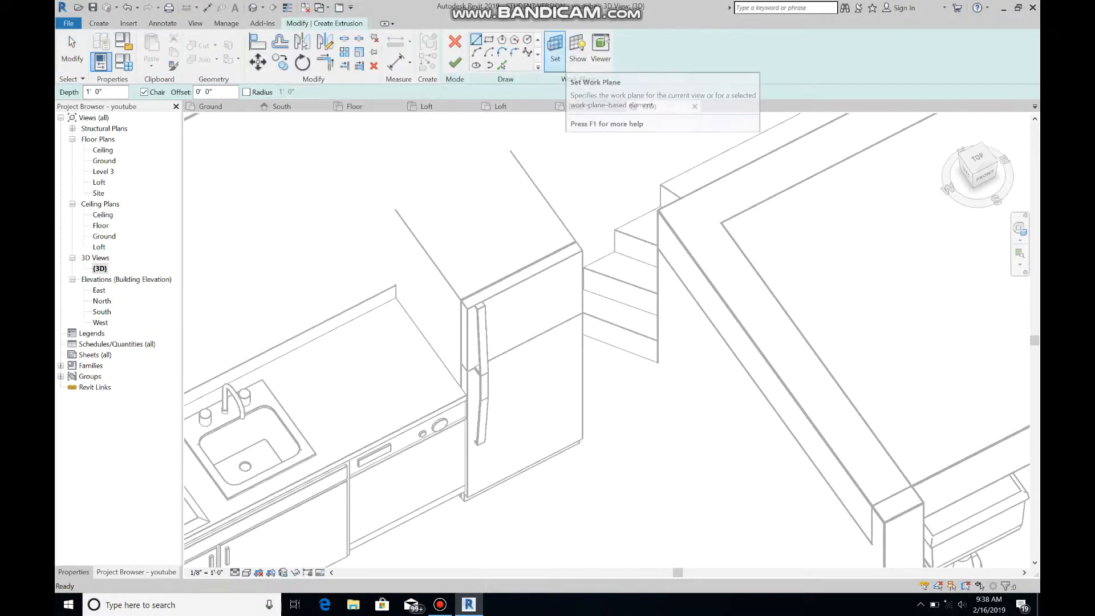
pyautogui.click(555, 52)
pyautogui.click(516, 368)
pyautogui.click(716, 157)
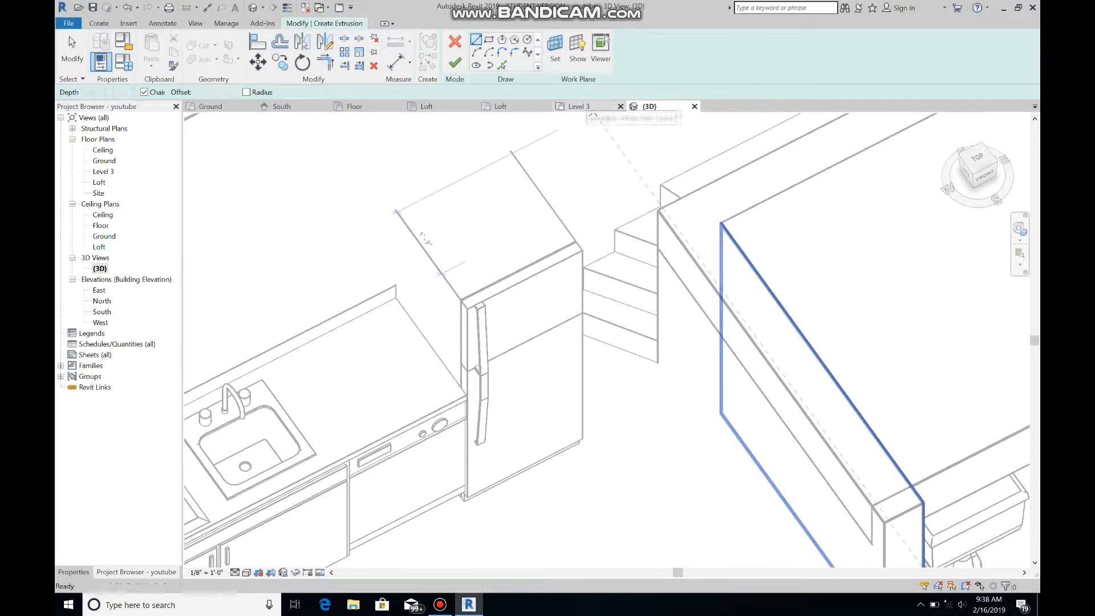
# Sketch the fifth step's rectangular profile, about 1' 4" wide, from just east of the fourth step to the east wall, and finish the sketch
pyautogui.click(581, 106)
pyautogui.click(679, 214)
pyautogui.click(679, 135)
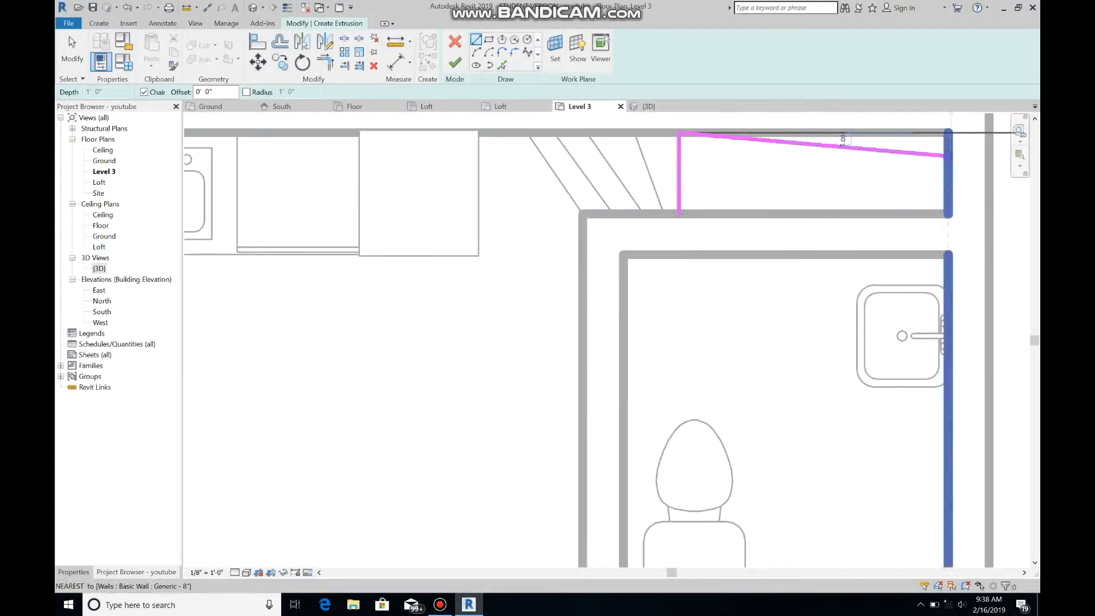
pyautogui.click(943, 135)
pyautogui.click(943, 213)
pyautogui.click(678, 214)
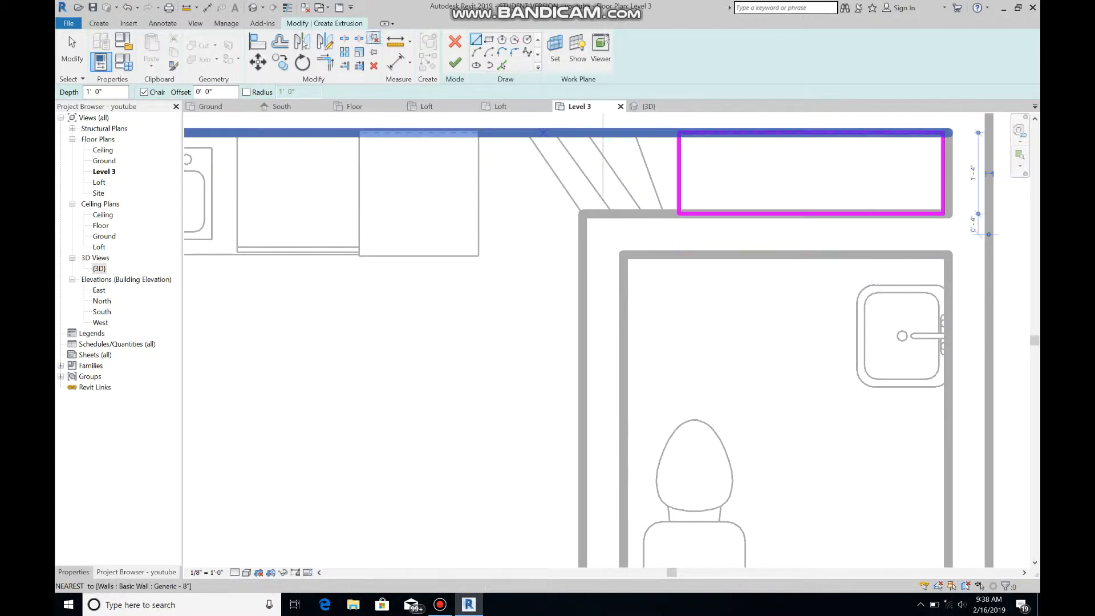
pyautogui.click(455, 63)
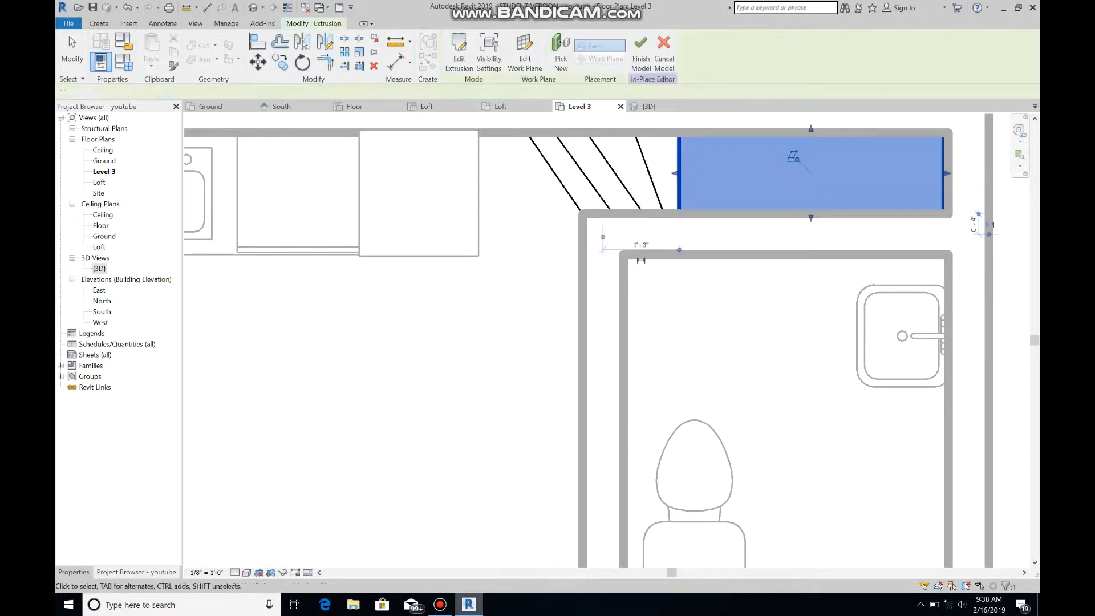
pyautogui.click(645, 106)
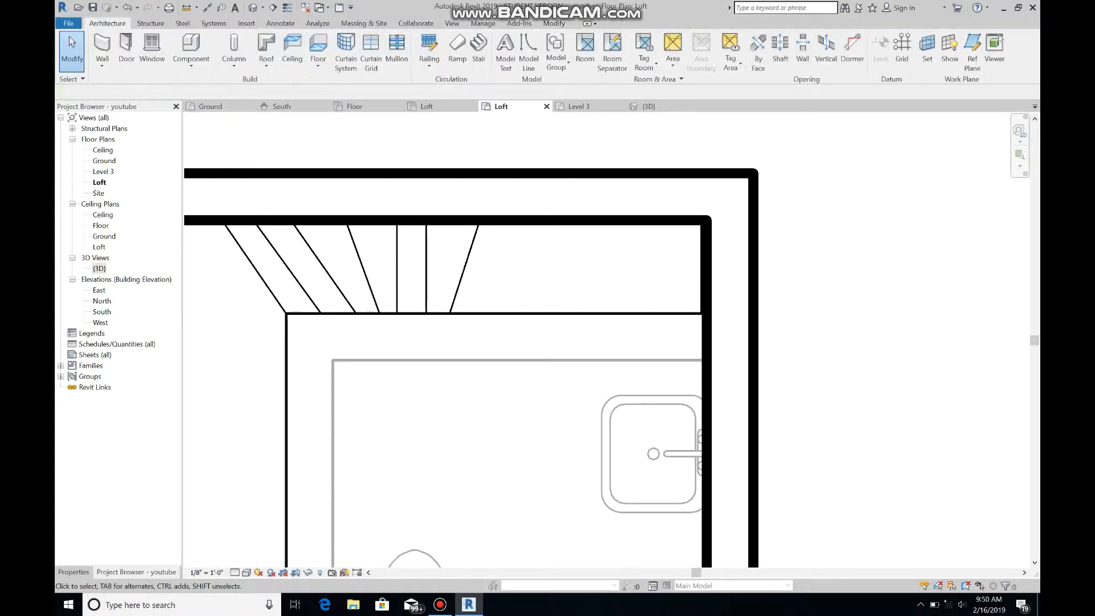
# Load a component family from the Casework folder of the US Imperial library for placement in the Loft plan
pyautogui.click(191, 48)
pyautogui.click(522, 52)
pyautogui.click(655, 192)
pyautogui.click(491, 259)
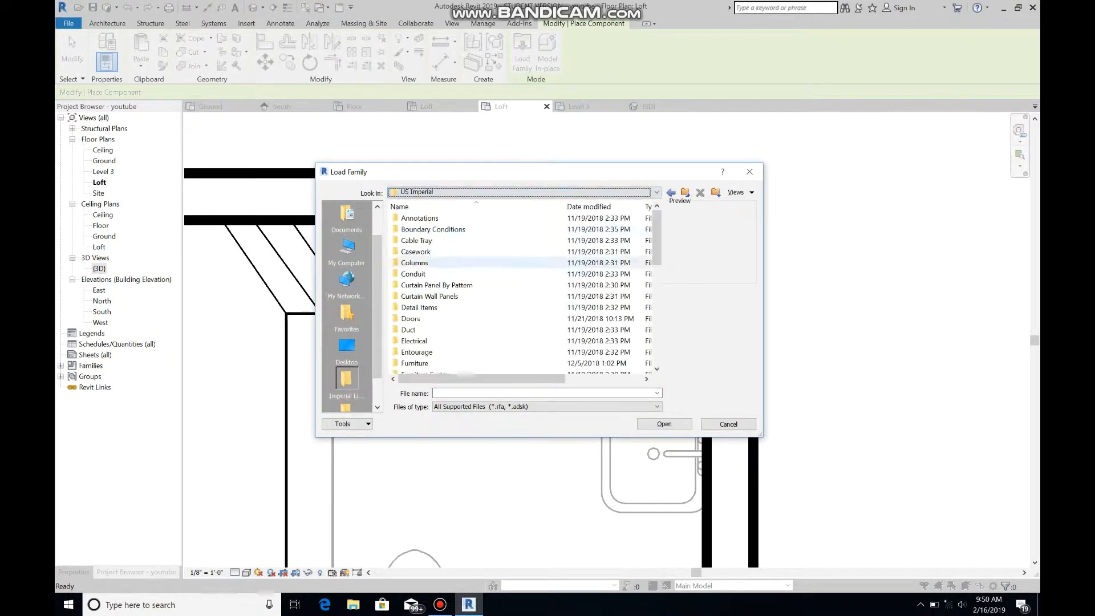
pyautogui.doubleClick(415, 251)
pyautogui.doubleClick(423, 251)
pyautogui.click(444, 229)
pyautogui.click(442, 218)
pyautogui.click(443, 229)
pyautogui.click(664, 424)
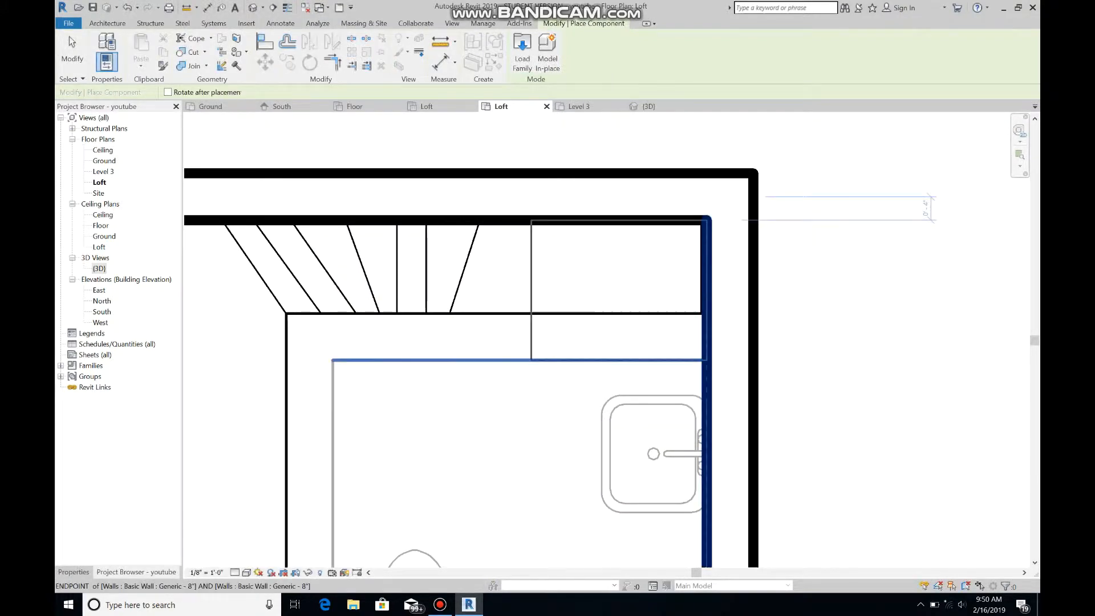
# Set the width of the Tall Cabinet-Double Door(4) 30" type to 1' 4" before placing the cabinet
pyautogui.click(73, 573)
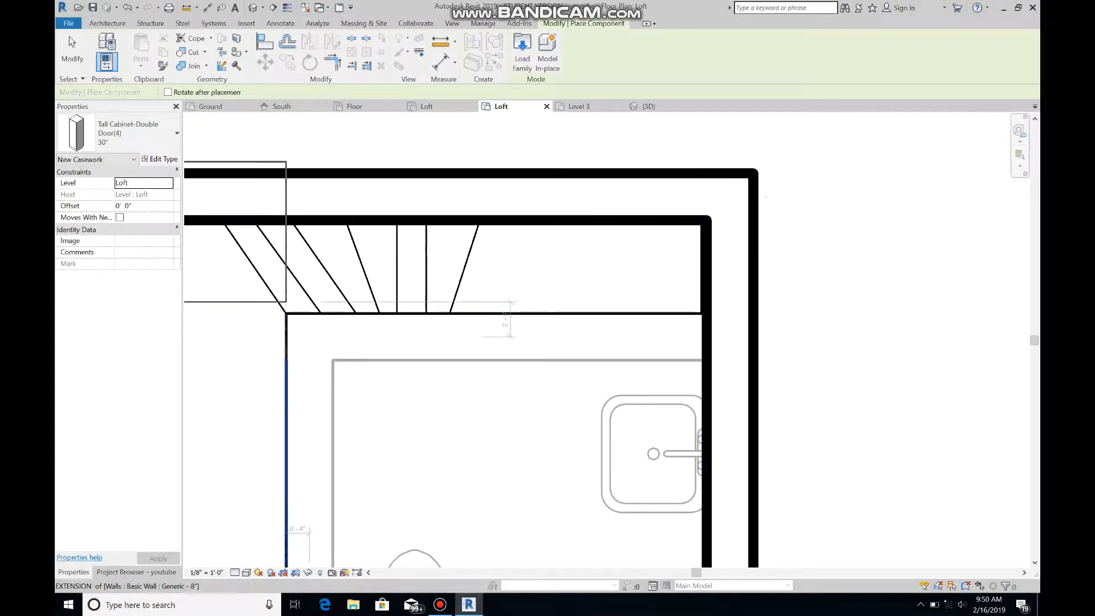
pyautogui.click(145, 160)
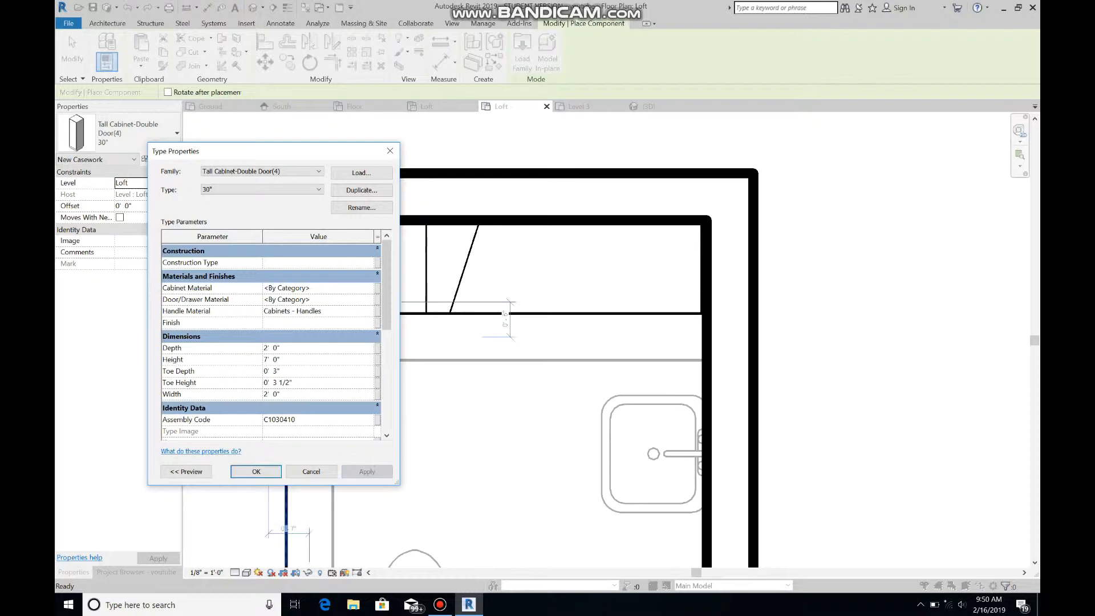
pyautogui.moveTo(273, 151); pyautogui.dragTo(418, 215)
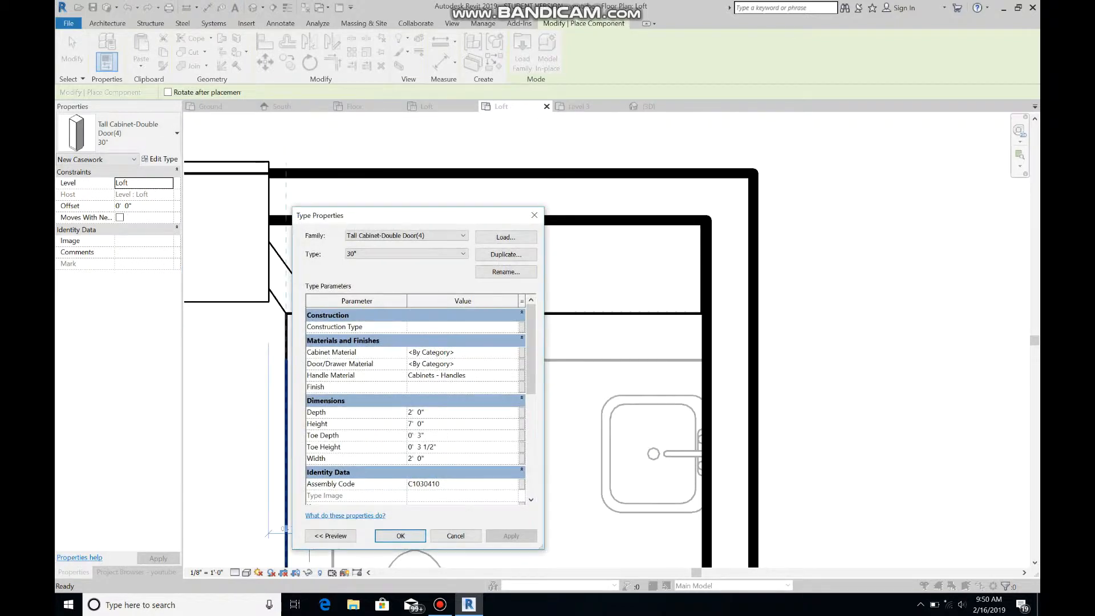
pyautogui.click(534, 215)
pyautogui.click(160, 159)
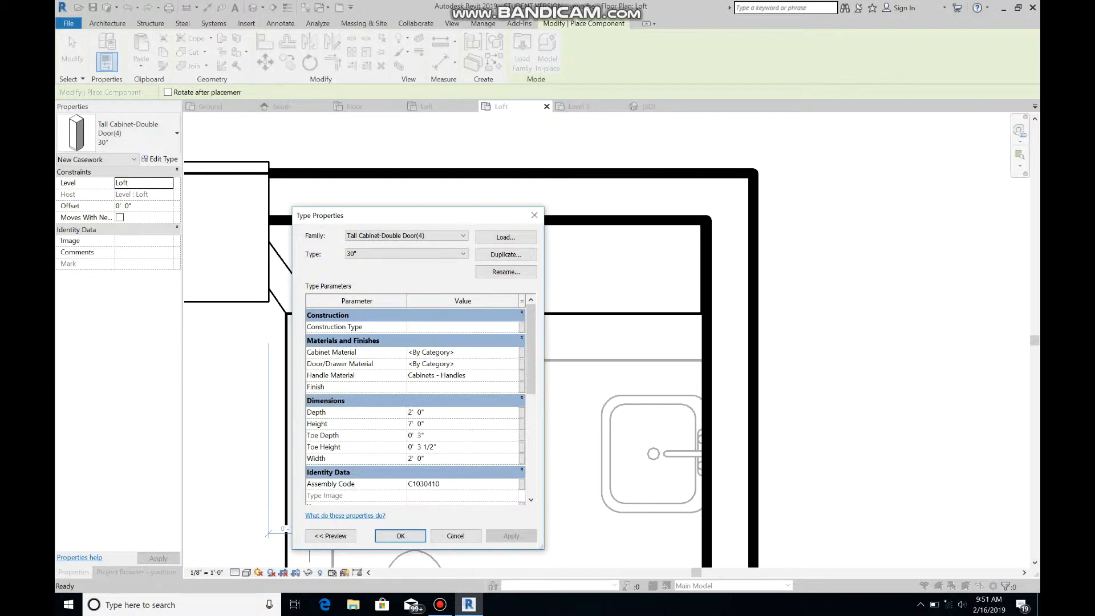
pyautogui.click(400, 536)
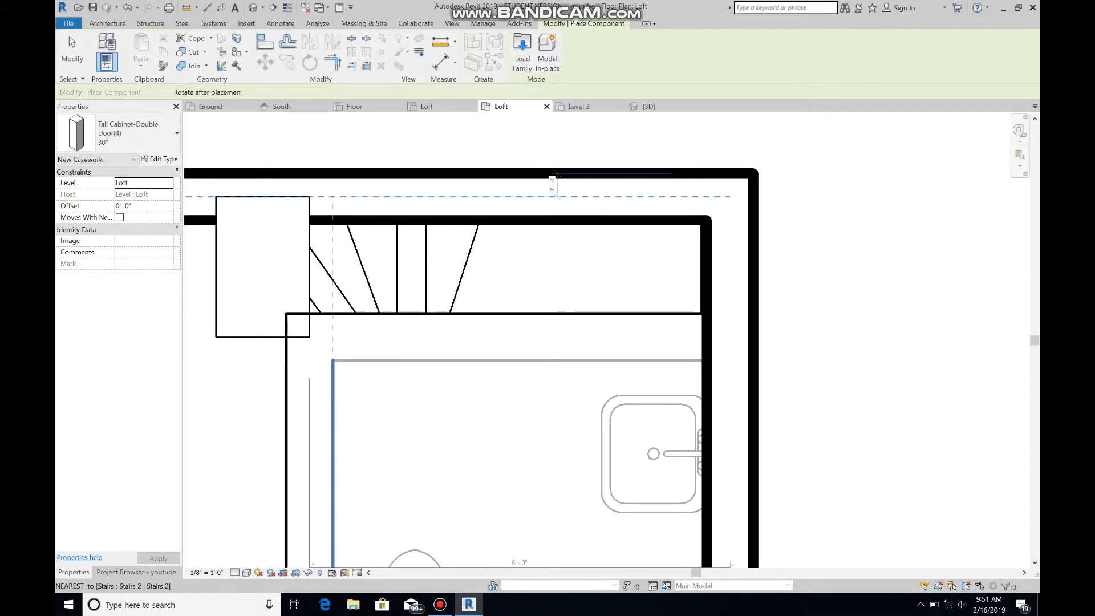
# Set the tall cabinet type's width to 2' 0" and its depth to 1' 4"
pyautogui.click(161, 159)
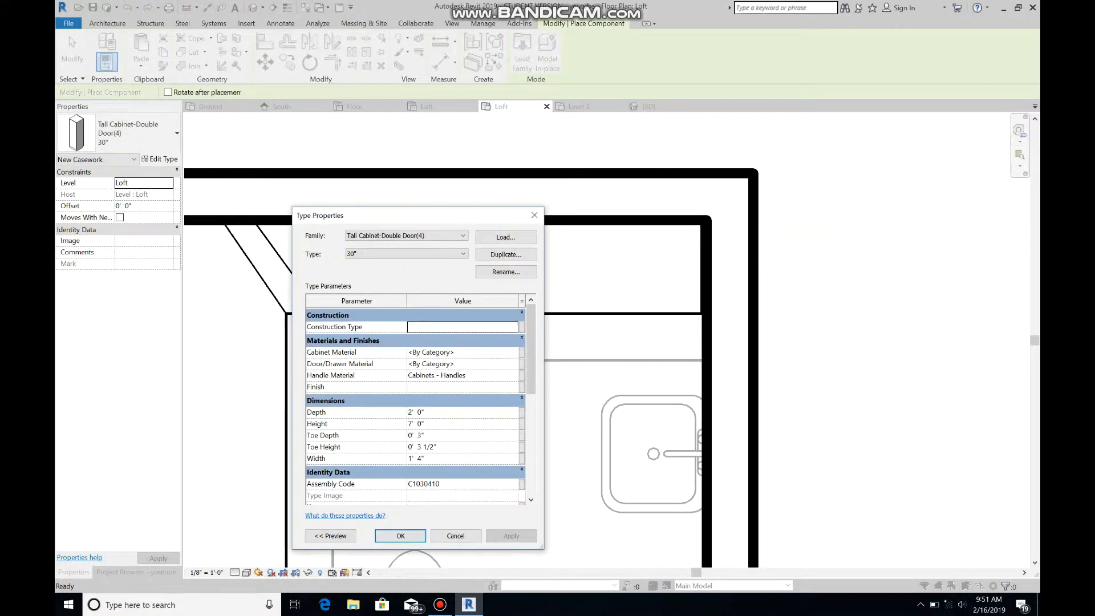
pyautogui.press('BackSpace')
pyautogui.write('1')
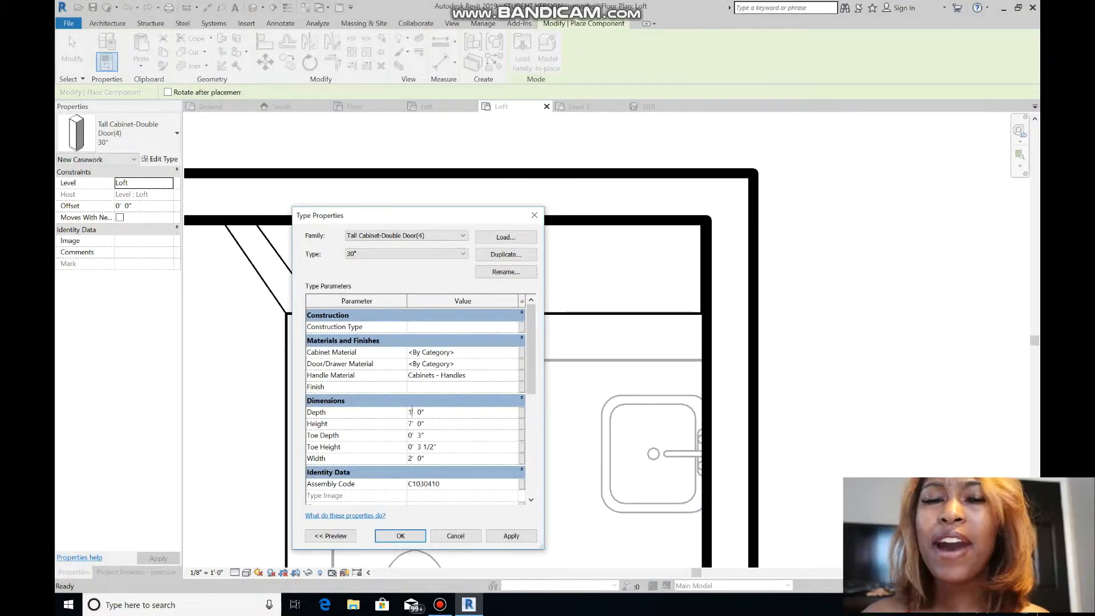
pyautogui.click(400, 536)
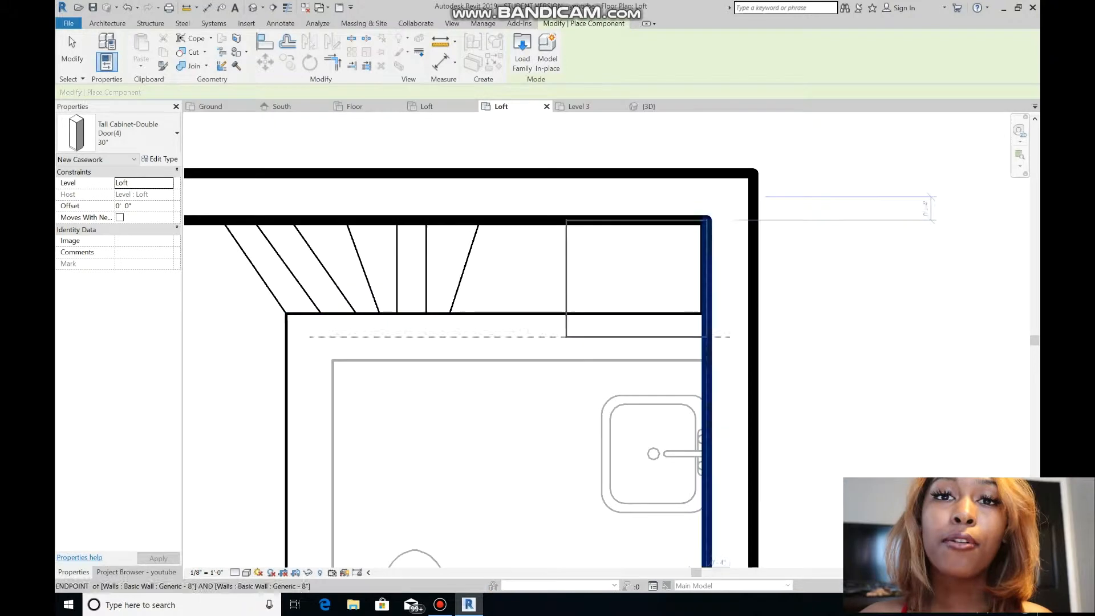
pyautogui.click(160, 159)
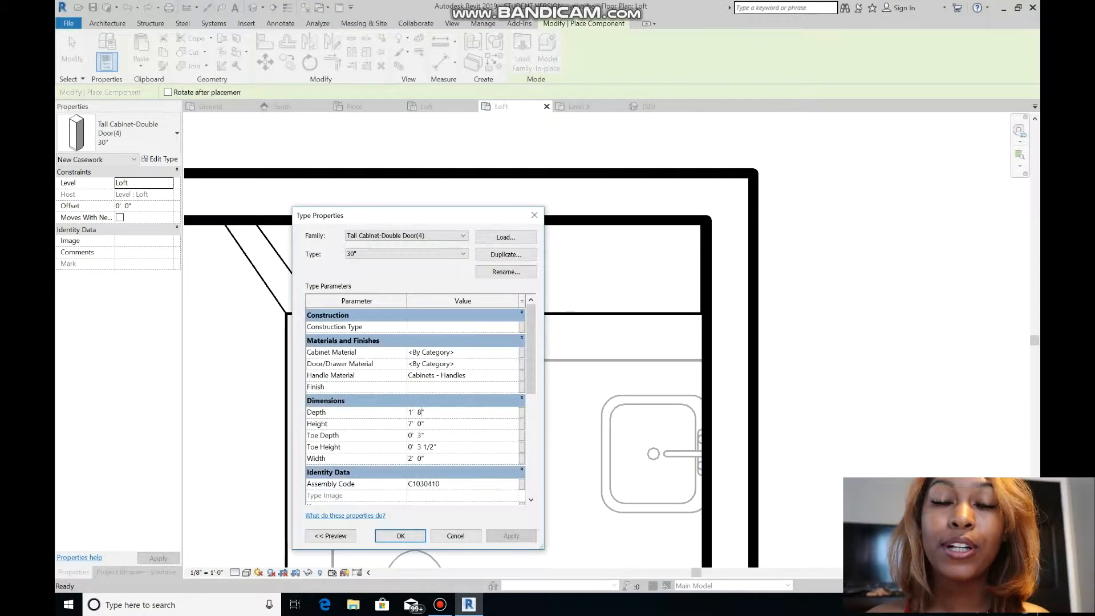
pyautogui.click(400, 536)
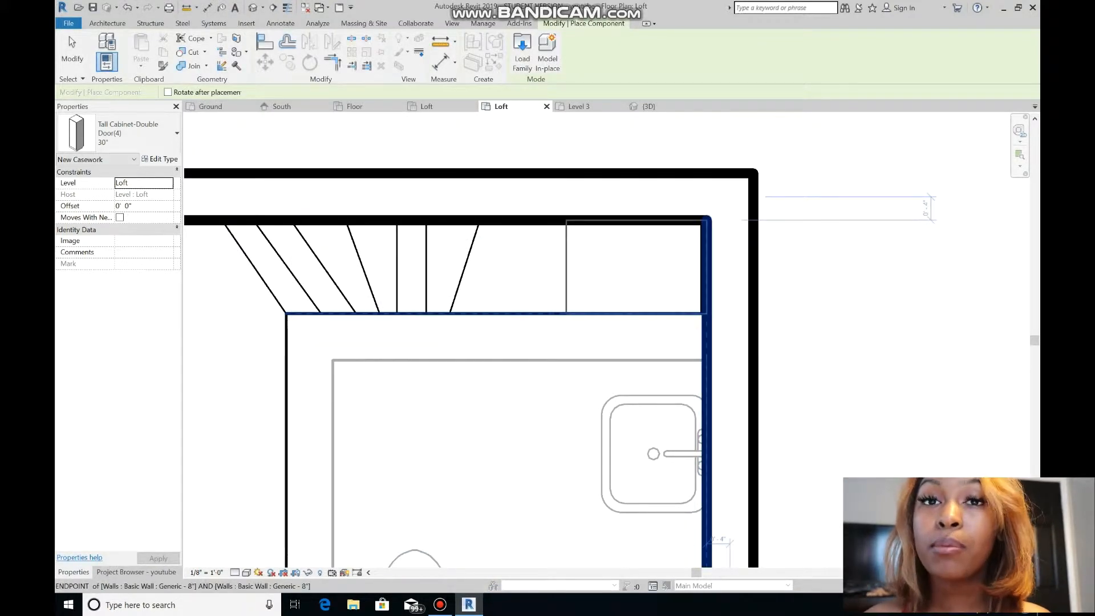
# Reduce the tall cabinet type's width slightly and place the cabinet in the loft's northeast inner wall corner, east of the stairs
pyautogui.click(161, 159)
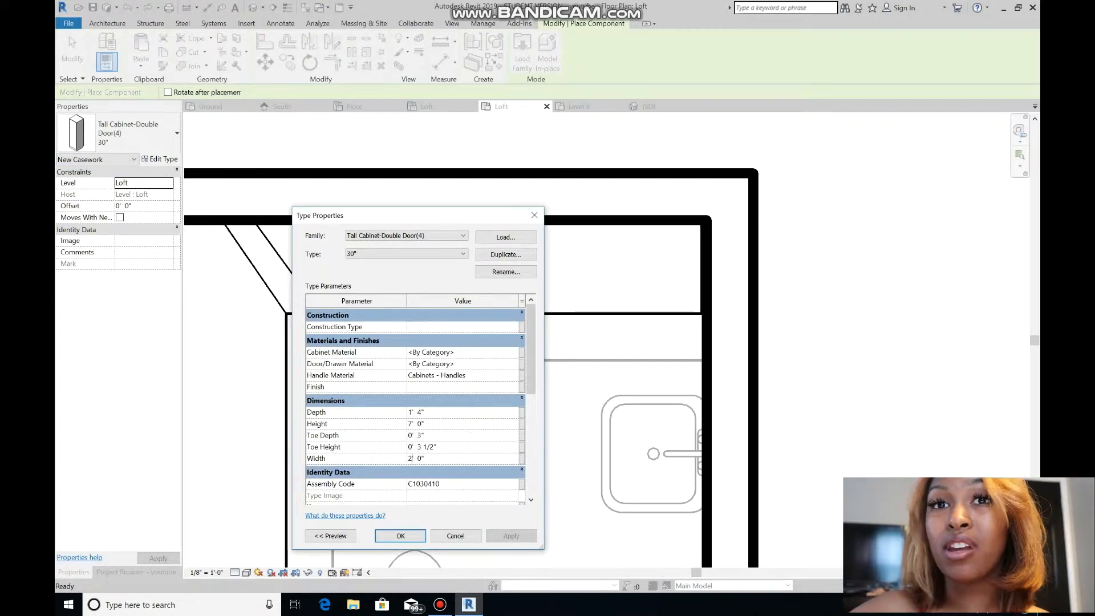
pyautogui.click(400, 536)
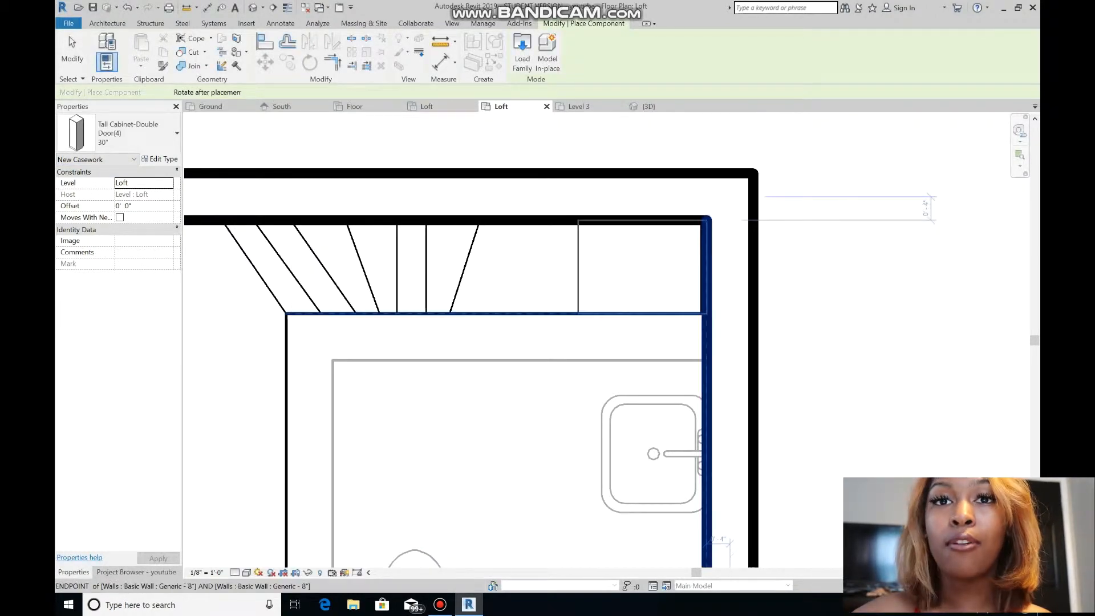
pyautogui.click(707, 220)
pyautogui.press('Escape')
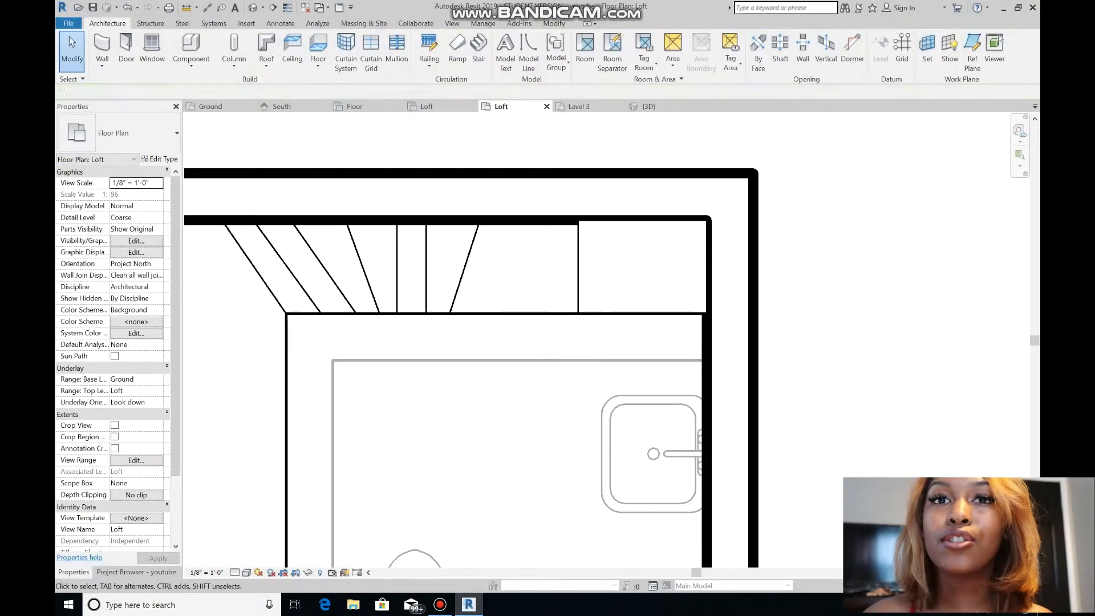
# Load the Sofa.0002 family from the Furniture Seating folder of the US Imperial library
pyautogui.scroll(-5, 638, 410)
pyautogui.scroll(4, 501, 466)
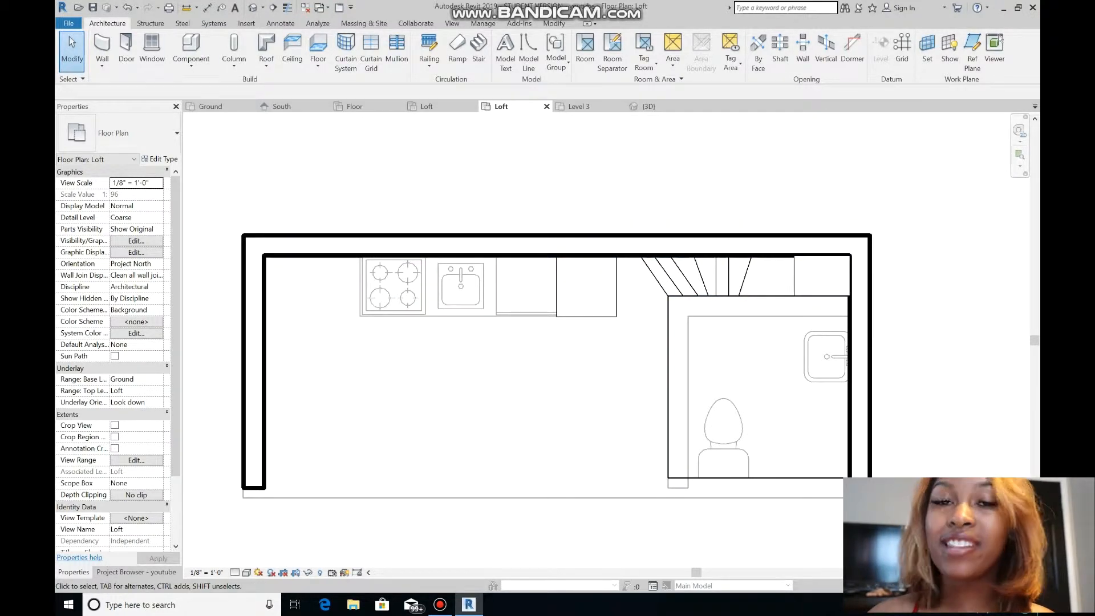
pyautogui.click(191, 47)
pyautogui.click(522, 50)
pyautogui.click(599, 192)
pyautogui.click(479, 267)
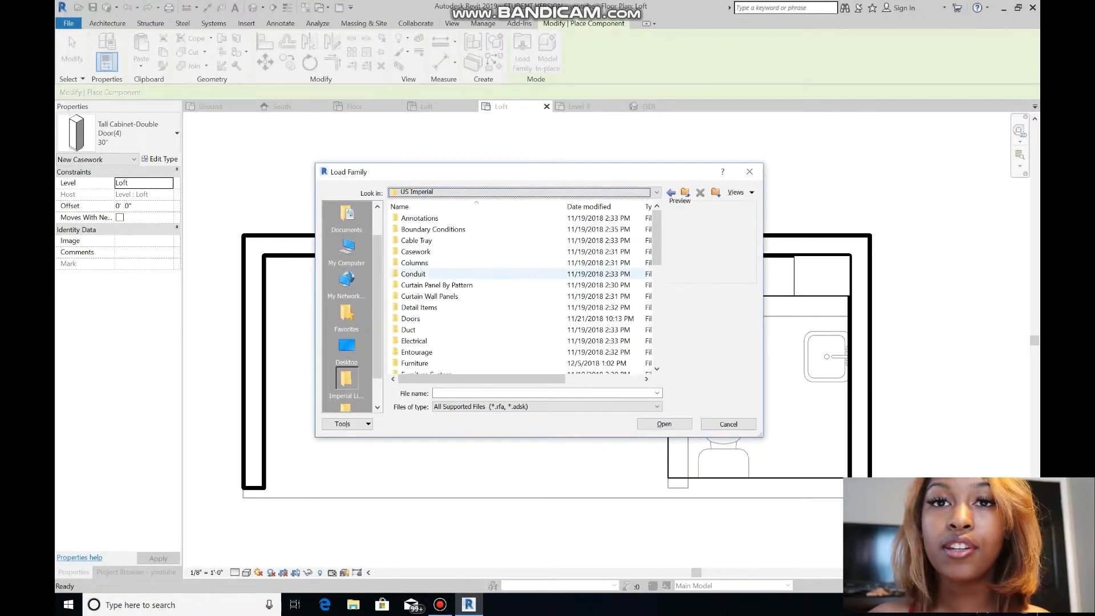
pyautogui.scroll(-7, 519, 291)
pyautogui.scroll(5, 519, 291)
pyautogui.doubleClick(430, 251)
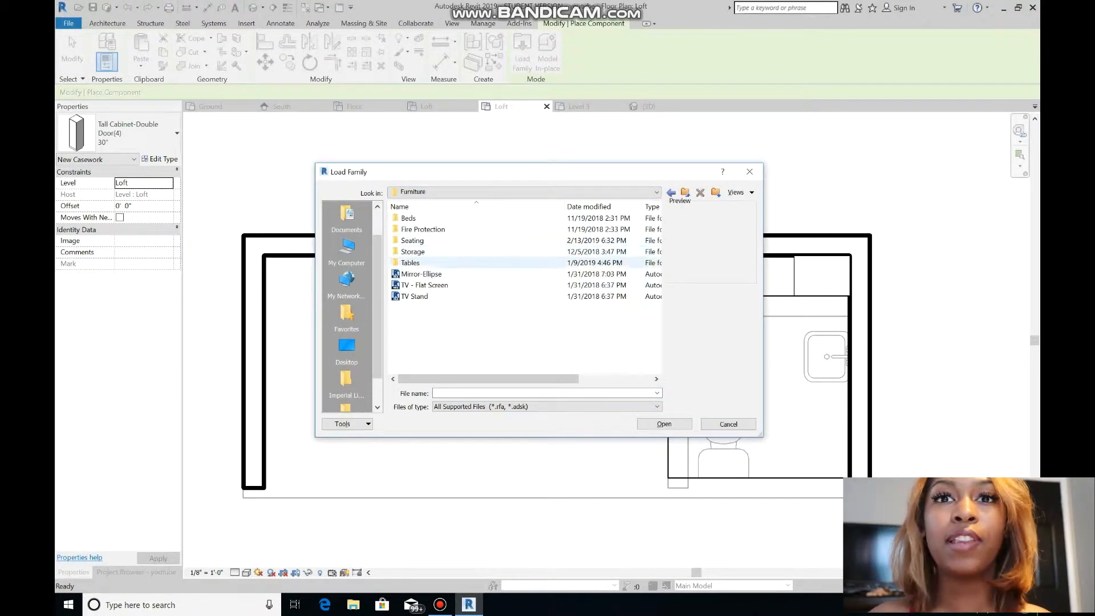
pyautogui.doubleClick(430, 241)
pyautogui.scroll(-2, 434, 252)
pyautogui.click(431, 319)
pyautogui.doubleClick(425, 319)
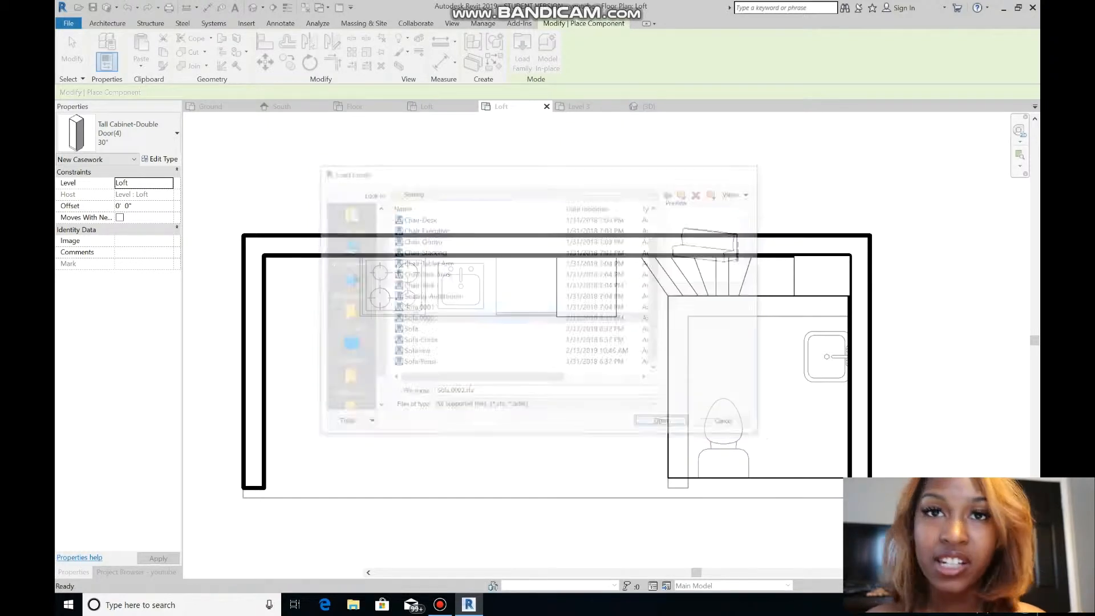
# Rotate the 72" sofa to run north-south and place it against the inner face of the west wall
pyautogui.press('space')
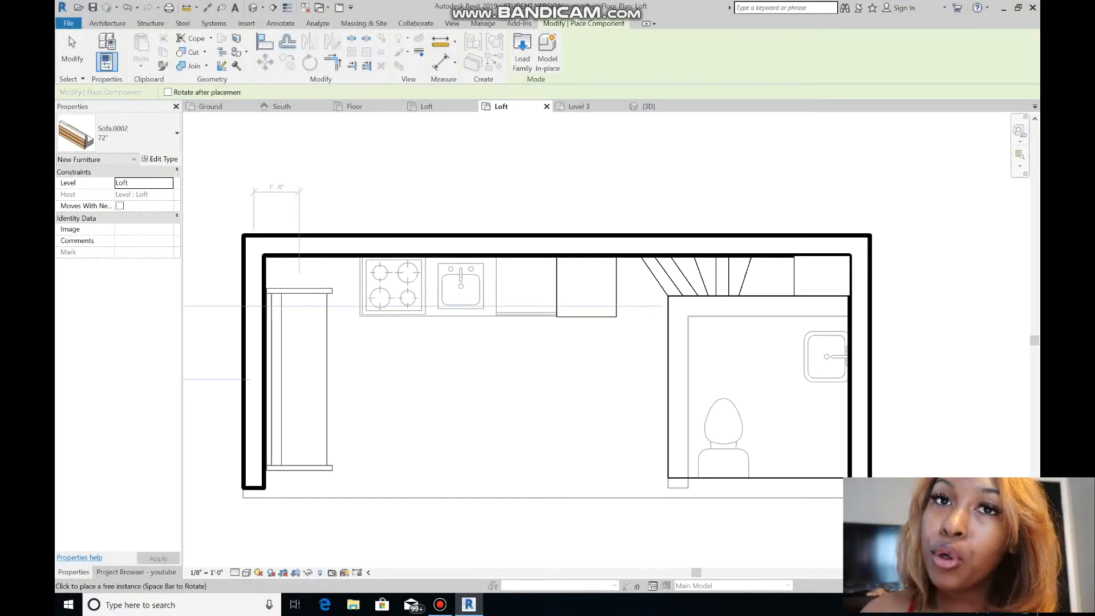
pyautogui.scroll(1, 300, 379)
pyautogui.rightClick(294, 364)
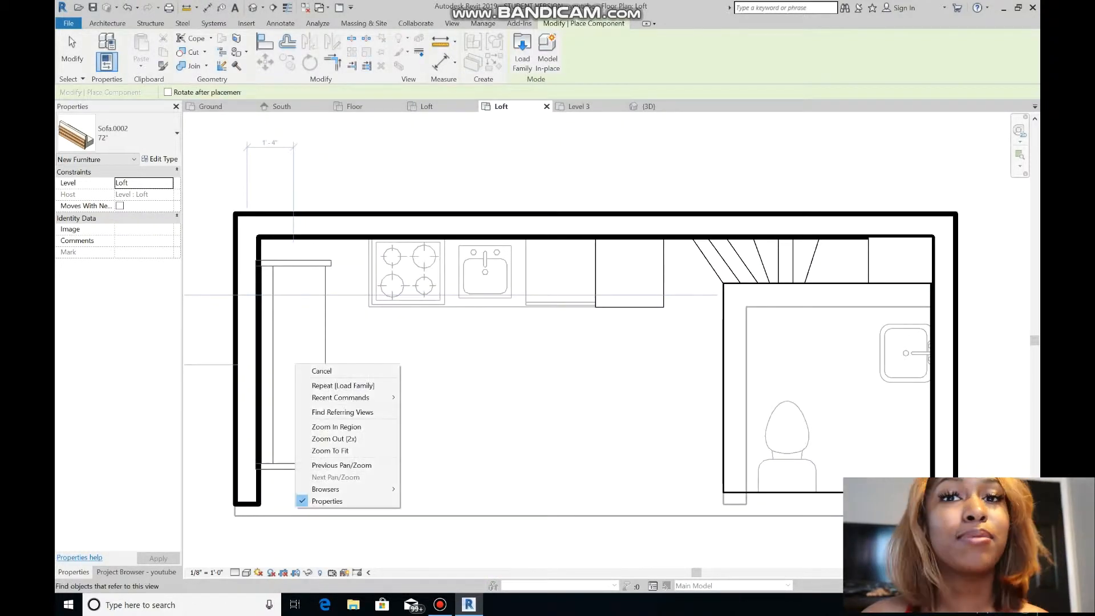
pyautogui.click(587, 174)
pyautogui.click(297, 365)
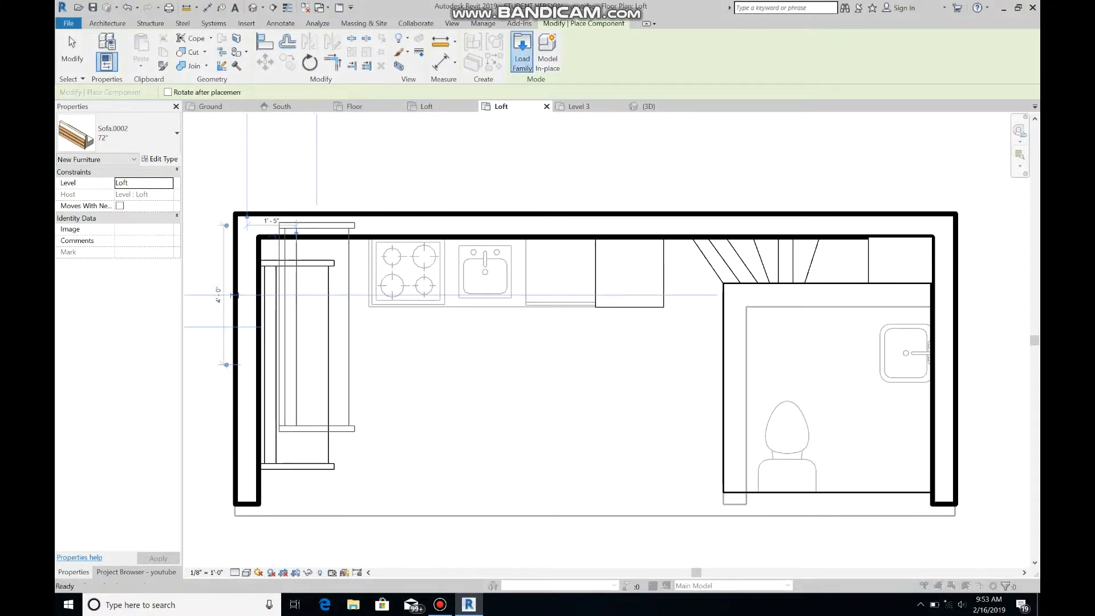
# Load the Table-Night Stand family from the Furniture Tables folder
pyautogui.click(522, 52)
pyautogui.click(519, 192)
pyautogui.click(490, 274)
pyautogui.doubleClick(410, 262)
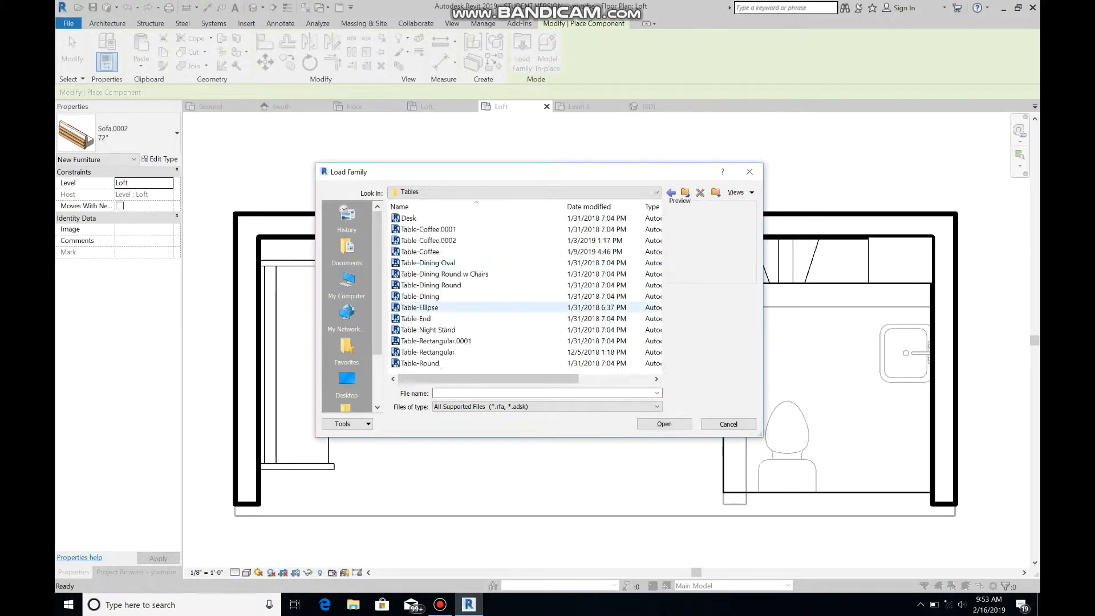
pyautogui.click(428, 329)
pyautogui.click(665, 424)
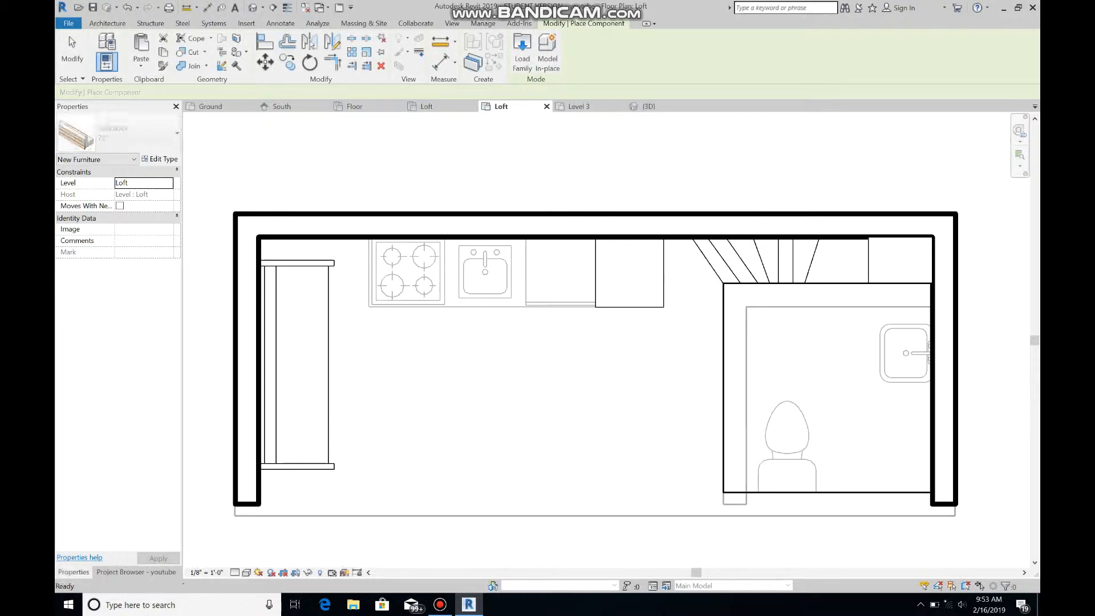
# Reduce the night stand type's depth and width and place the table directly south of the sofa
pyautogui.click(160, 160)
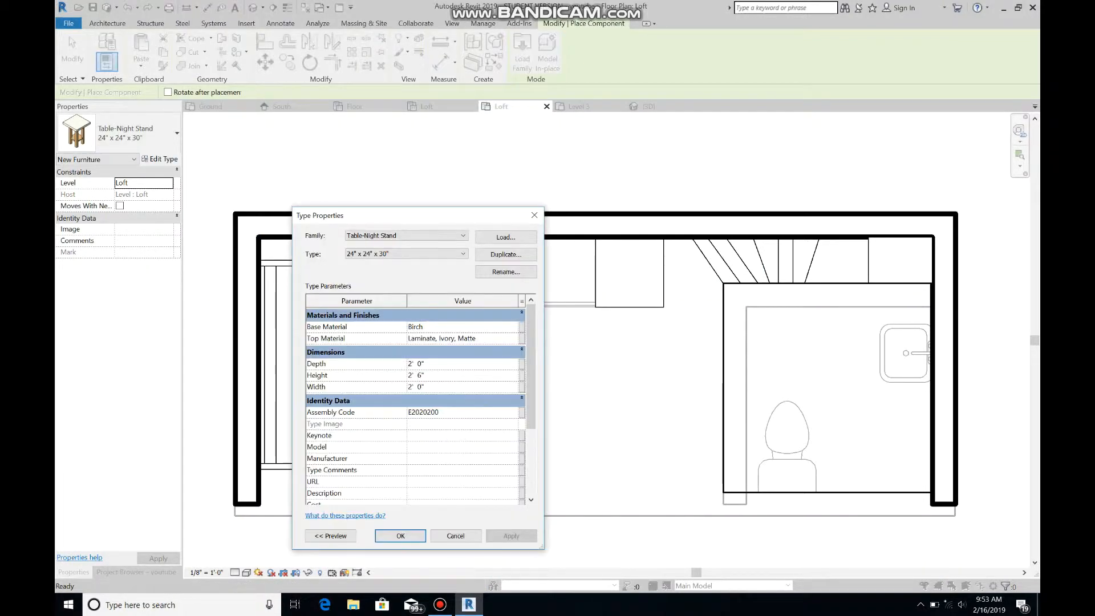
pyautogui.press('Return')
pyautogui.press('Return')
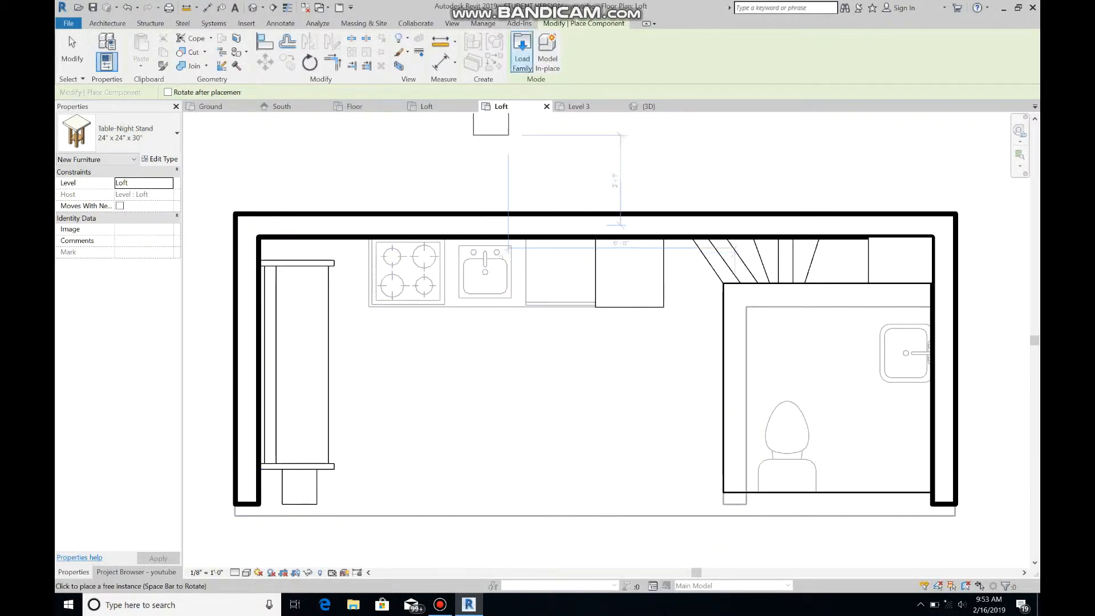
# Load Table-Rectangular.0001 and place the 72" x 30" table along the open south side, 6' 0" from the bathroom's west wall
pyautogui.click(522, 57)
pyautogui.click(446, 351)
pyautogui.click(447, 341)
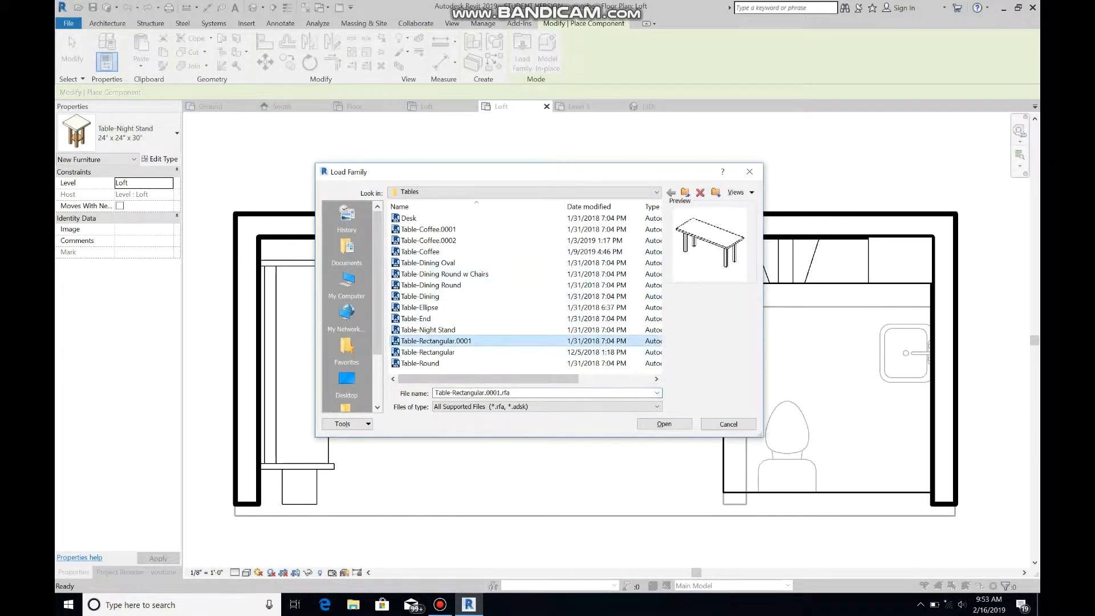
pyautogui.press('Return')
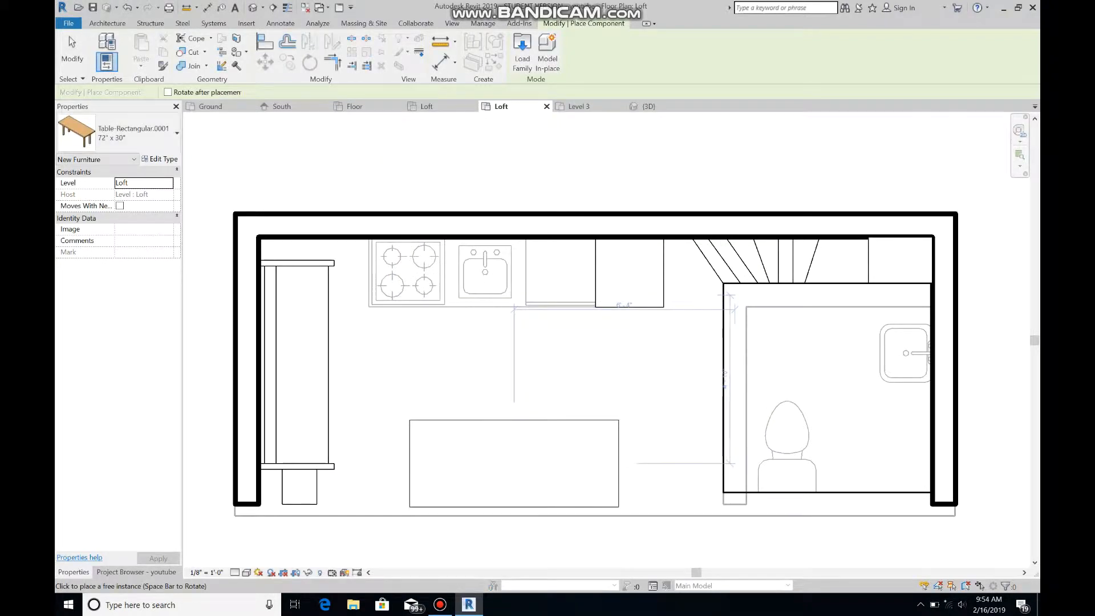
pyautogui.click(525, 460)
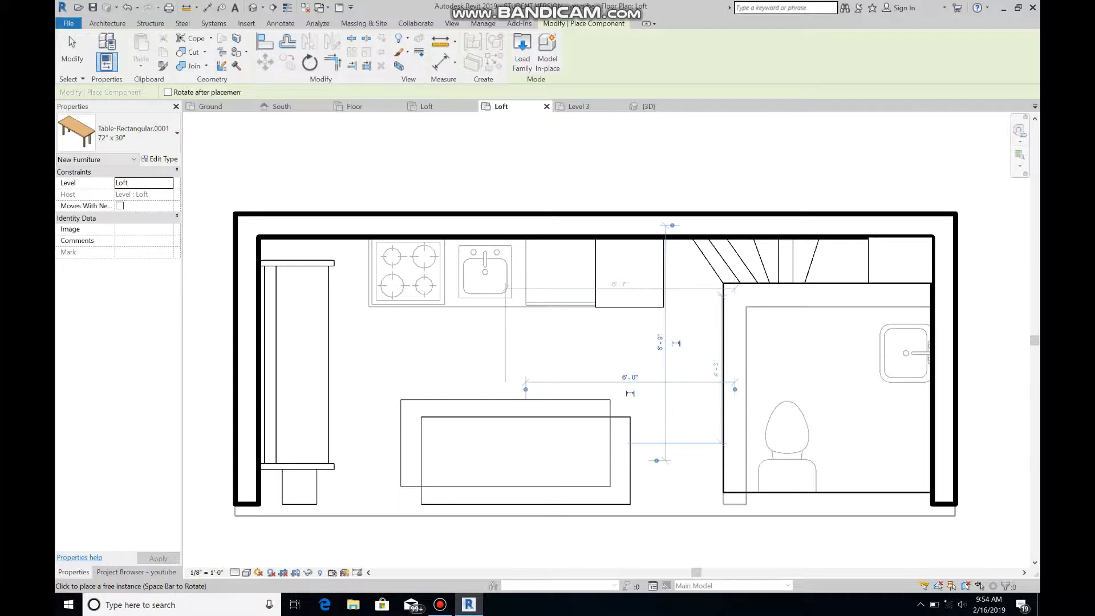
pyautogui.press('Escape')
pyautogui.press('Escape')
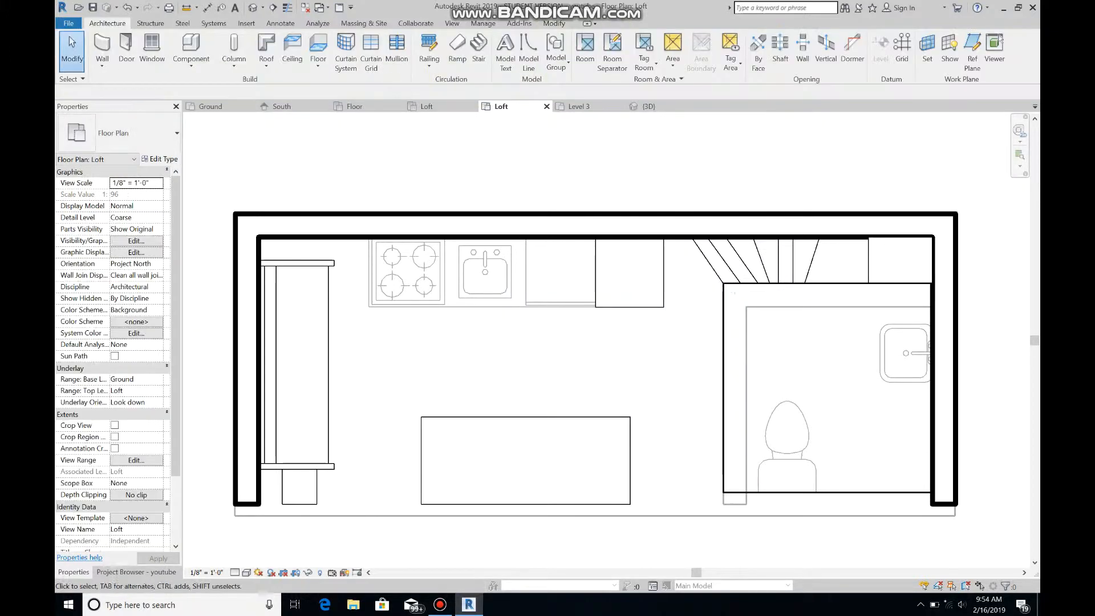
# Load the Chair-Breuer family from the Furniture Seating folder
pyautogui.click(191, 43)
pyautogui.click(522, 51)
pyautogui.click(686, 193)
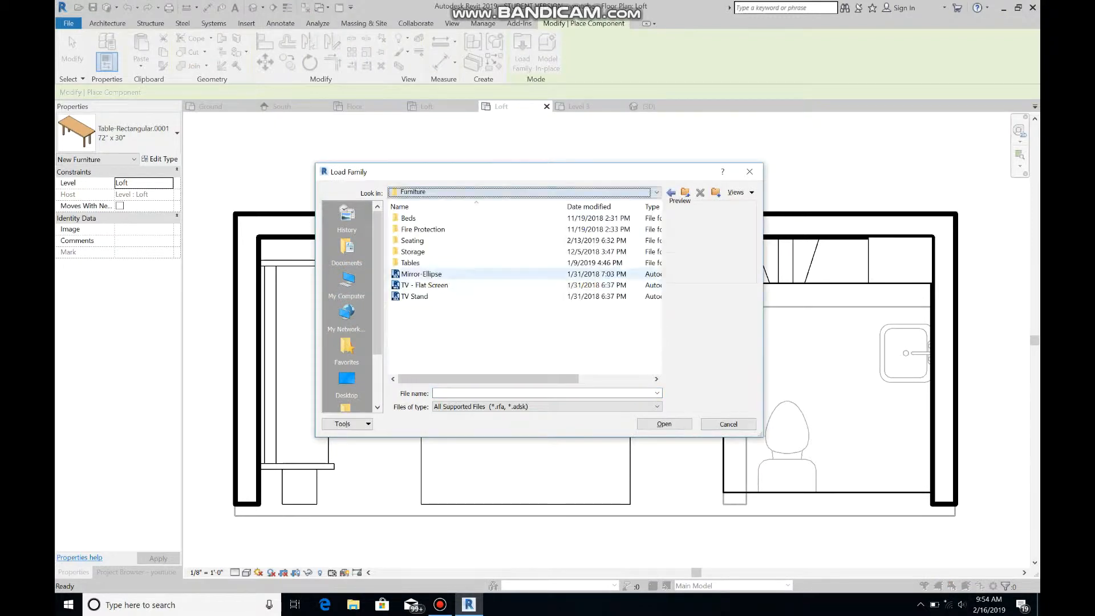
pyautogui.doubleClick(412, 240)
pyautogui.doubleClick(420, 229)
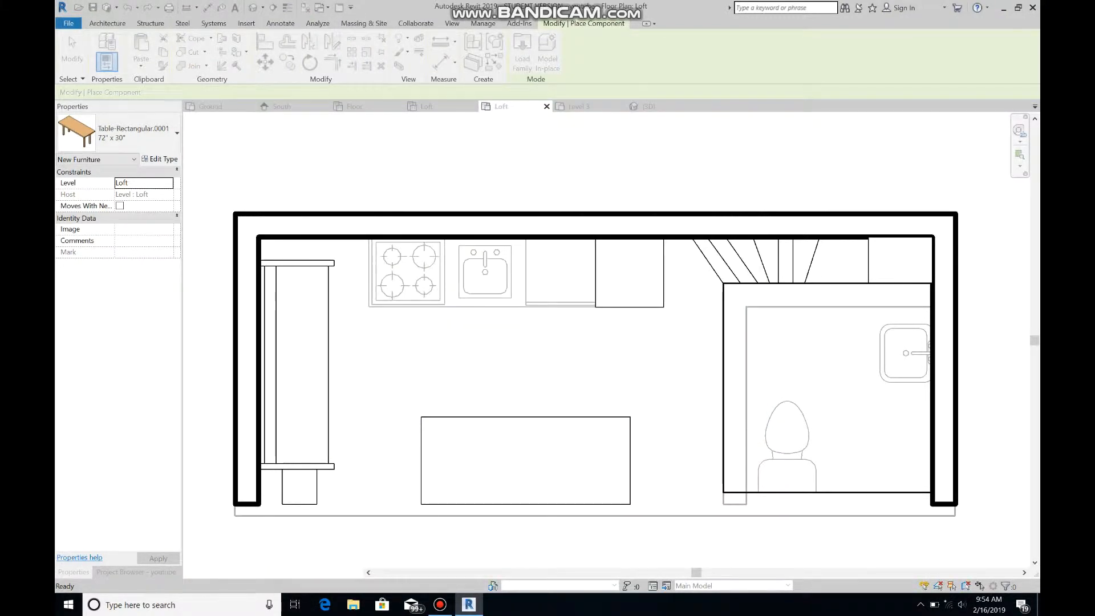
# Rotate the Breuer chair to face south and place two aligned chairs along the rectangular table's north edge
pyautogui.press('space')
pyautogui.press('space')
pyautogui.click(477, 427)
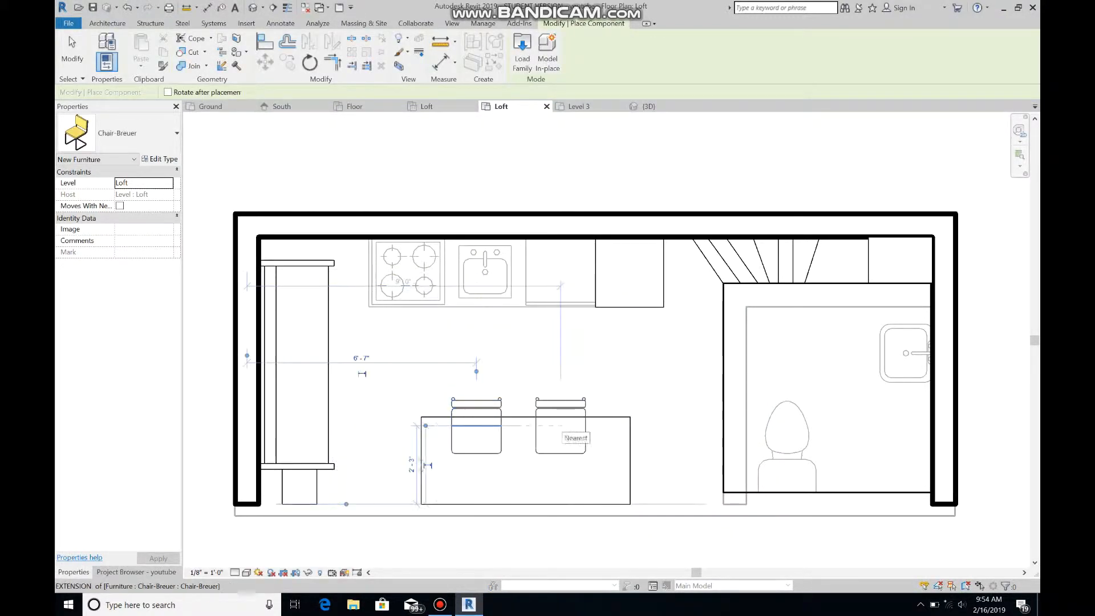
pyautogui.click(563, 425)
pyautogui.press('Escape')
pyautogui.press('Escape')
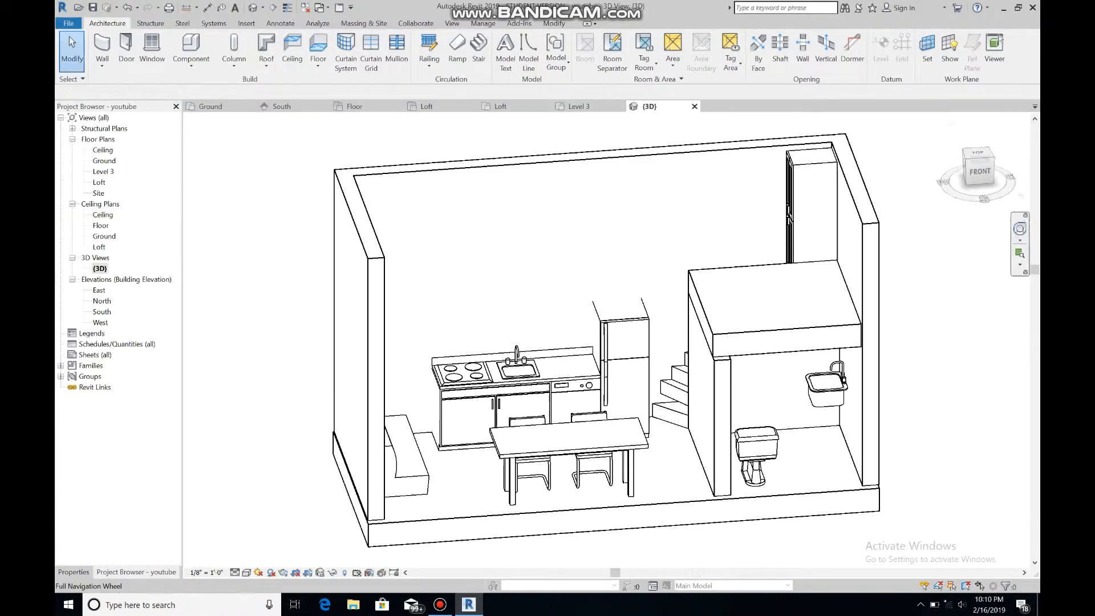
# Edit the loft floor's boundary in the Loft plan, extending its south edge to the wall ends, and attach the walls to its bottom
pyautogui.moveTo(675, 245)
pyautogui.mouseDown()
pyautogui.moveTo(648, 276)
pyautogui.moveTo(648, 245)
pyautogui.moveTo(675, 240)
pyautogui.mouseUp()
pyautogui.press('Escape')
pyautogui.click(501, 106)
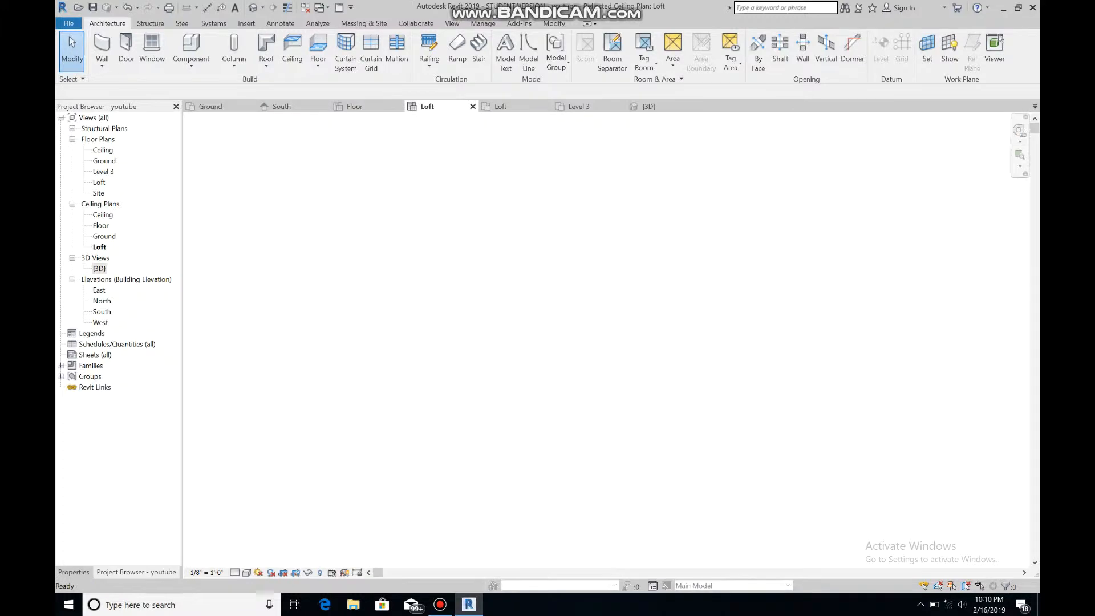
pyautogui.doubleClick(837, 492)
pyautogui.moveTo(838, 492); pyautogui.dragTo(837, 504)
pyautogui.click(523, 67)
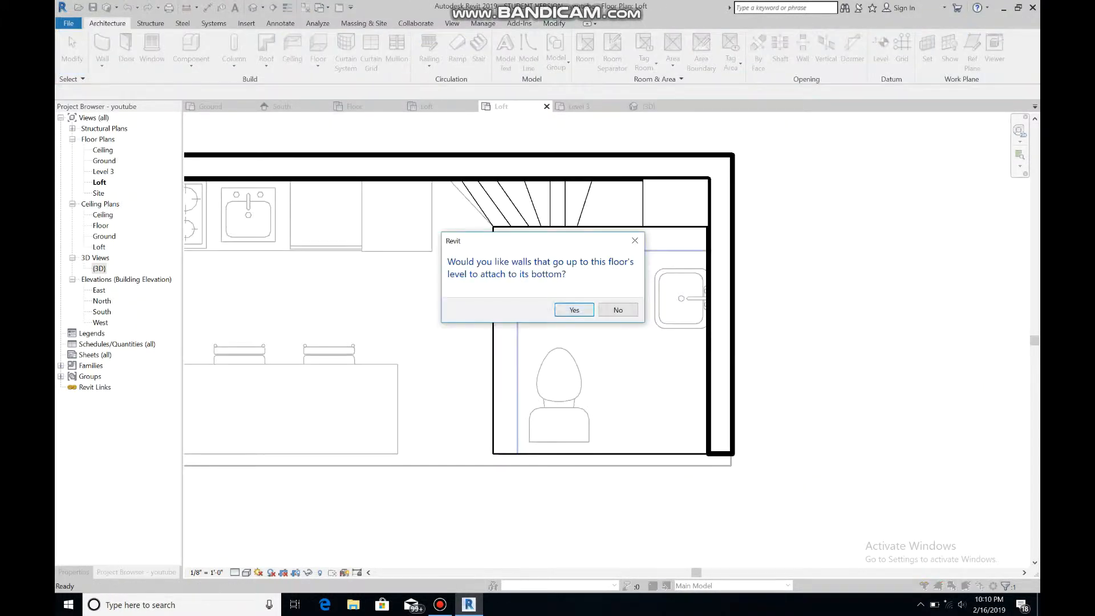
pyautogui.click(575, 309)
# Create a perspective camera view of the house from the Loft floor plan
pyautogui.press('Escape')
pyautogui.click(452, 23)
pyautogui.click(414, 64)
pyautogui.click(428, 108)
pyautogui.click(836, 395)
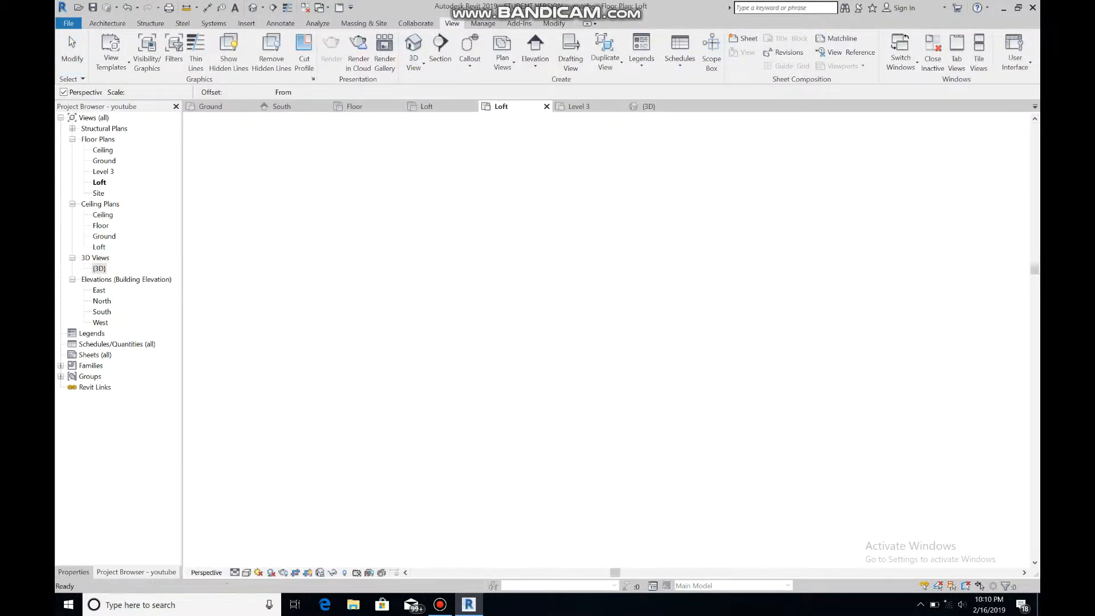
# Resize the new camera view's crop region, trimming its right and top edges to frame the tall cabinet and the far wall
pyautogui.moveTo(697, 309); pyautogui.dragTo(876, 309)
pyautogui.moveTo(638, 310); pyautogui.dragTo(561, 309)
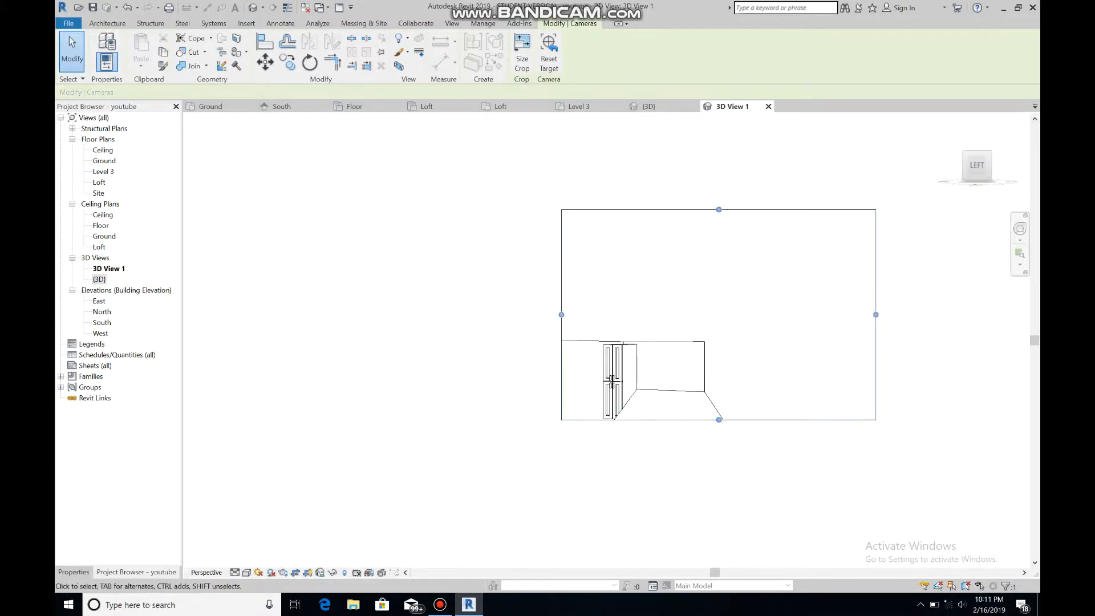
pyautogui.moveTo(749, 315); pyautogui.dragTo(734, 315)
pyautogui.moveTo(647, 210); pyautogui.dragTo(647, 318)
pyautogui.scroll(6, 647, 381)
pyautogui.scroll(-3, 728, 416)
pyautogui.click(977, 235)
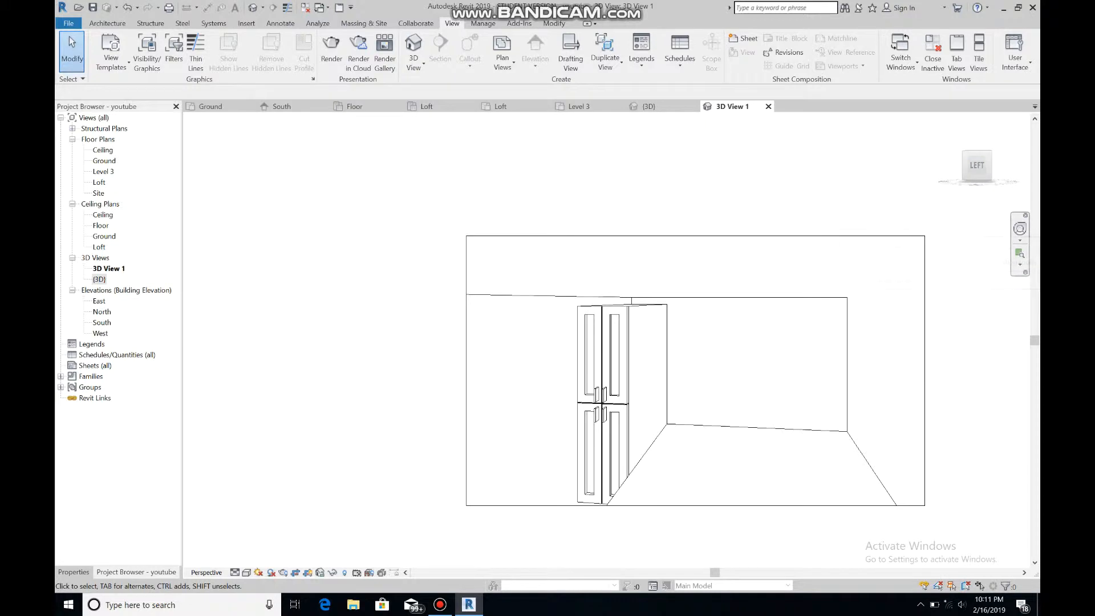
pyautogui.scroll(3, 767, 456)
# Create an in-place model component in the Furniture category, keeping the default name
pyautogui.click(108, 23)
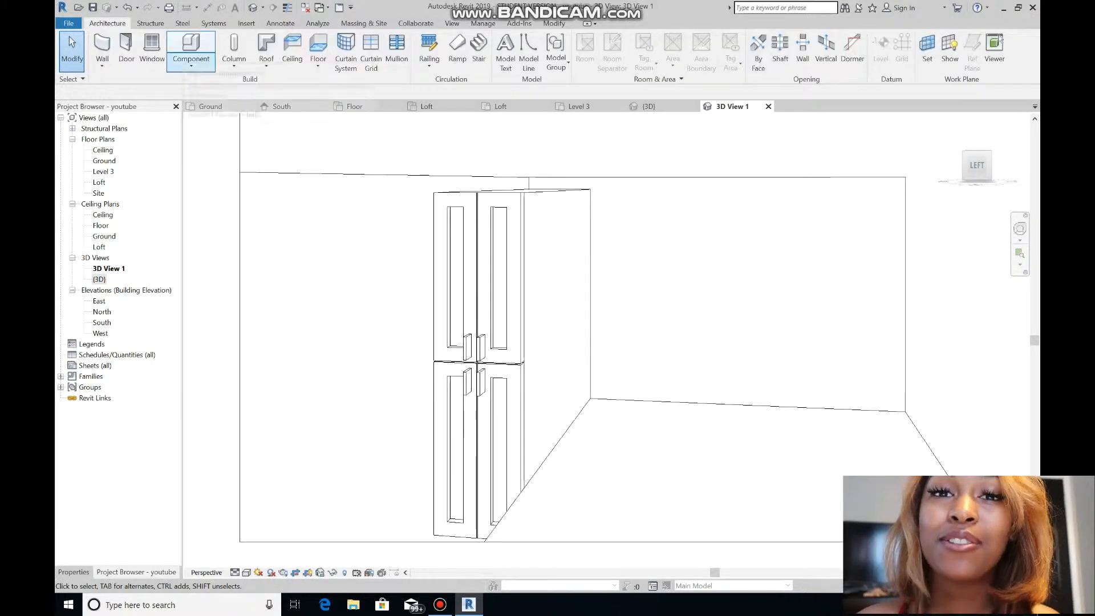
pyautogui.click(191, 46)
pyautogui.click(547, 51)
pyautogui.scroll(-7, 433, 177)
pyautogui.scroll(7, 433, 177)
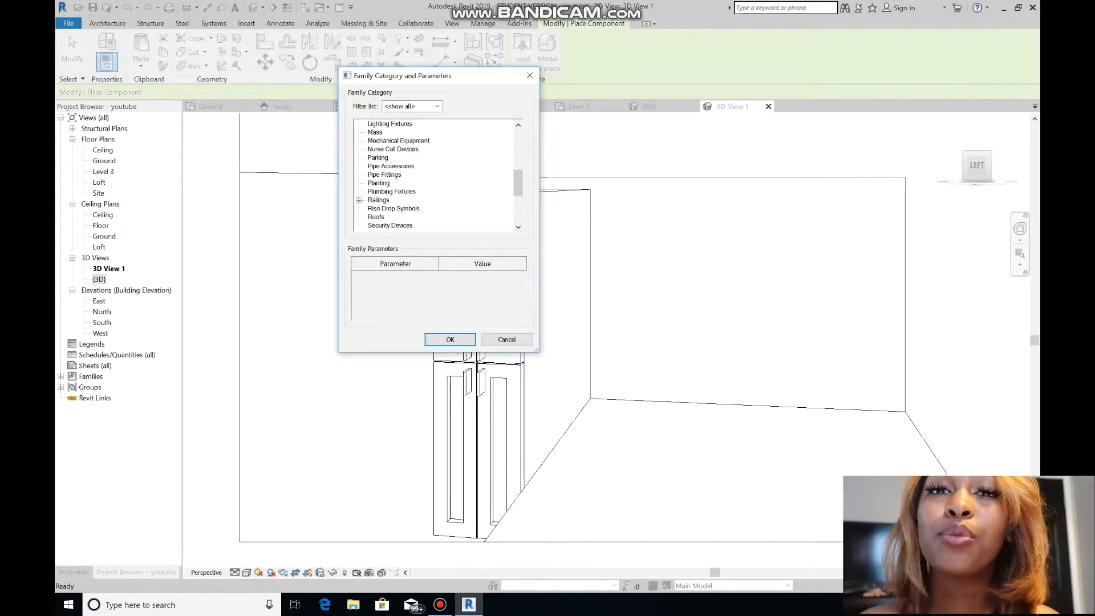
pyautogui.click(380, 226)
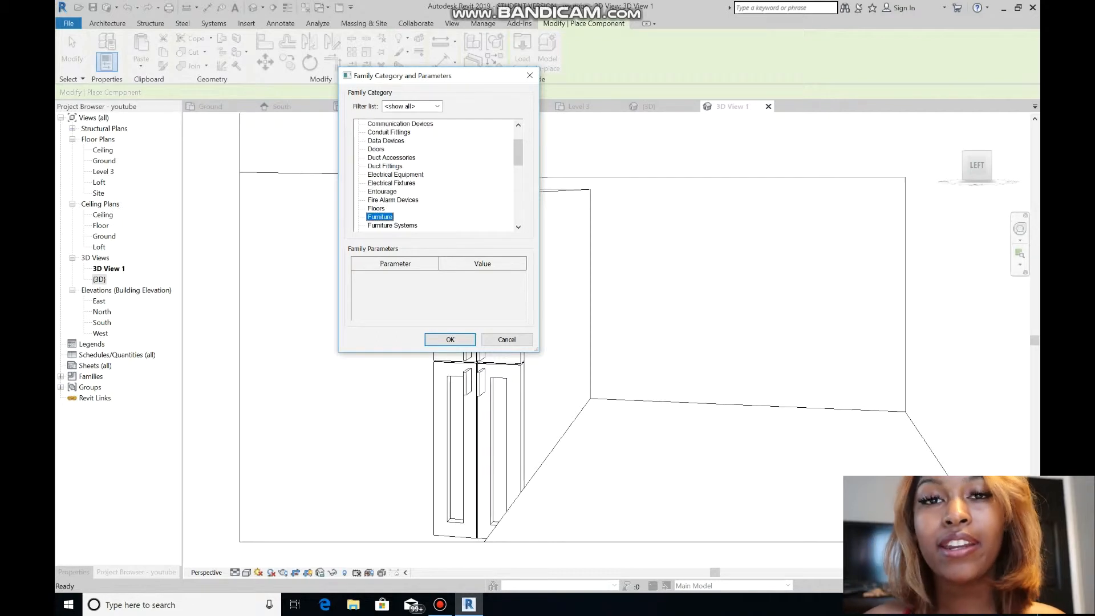
pyautogui.press('Return')
pyautogui.press('Return')
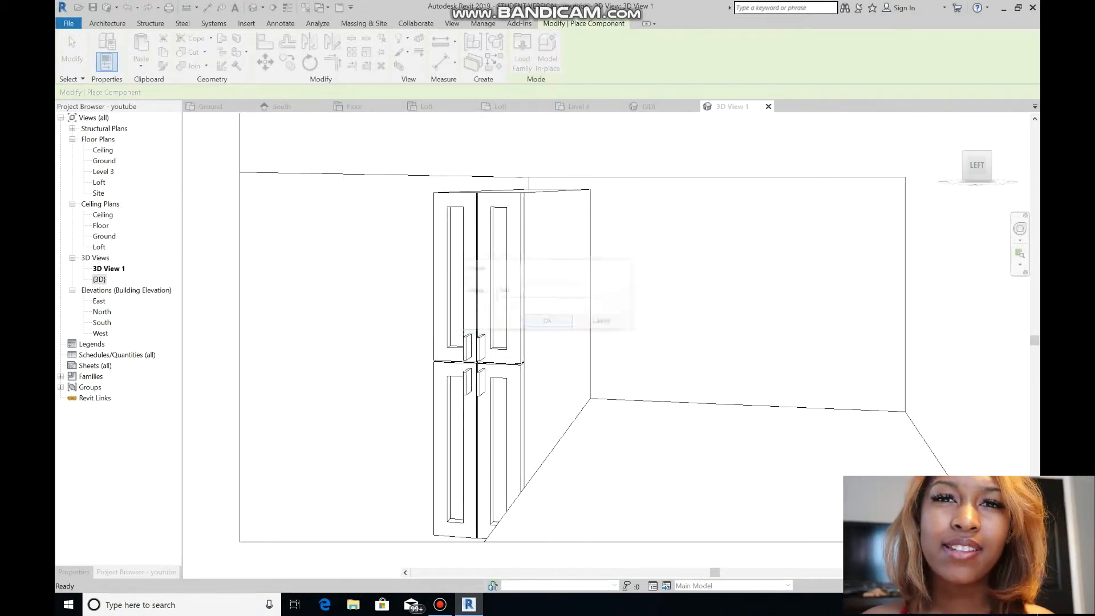
# Start an extrusion in the in-place model and set its work plane on the face of the far wall
pyautogui.click(99, 23)
pyautogui.click(151, 50)
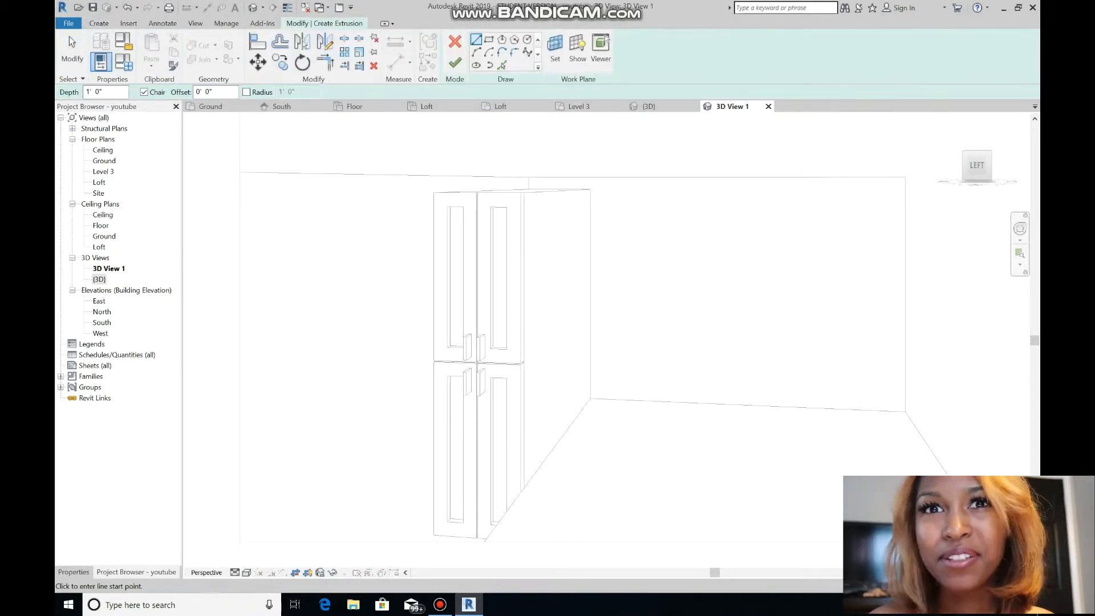
pyautogui.click(555, 51)
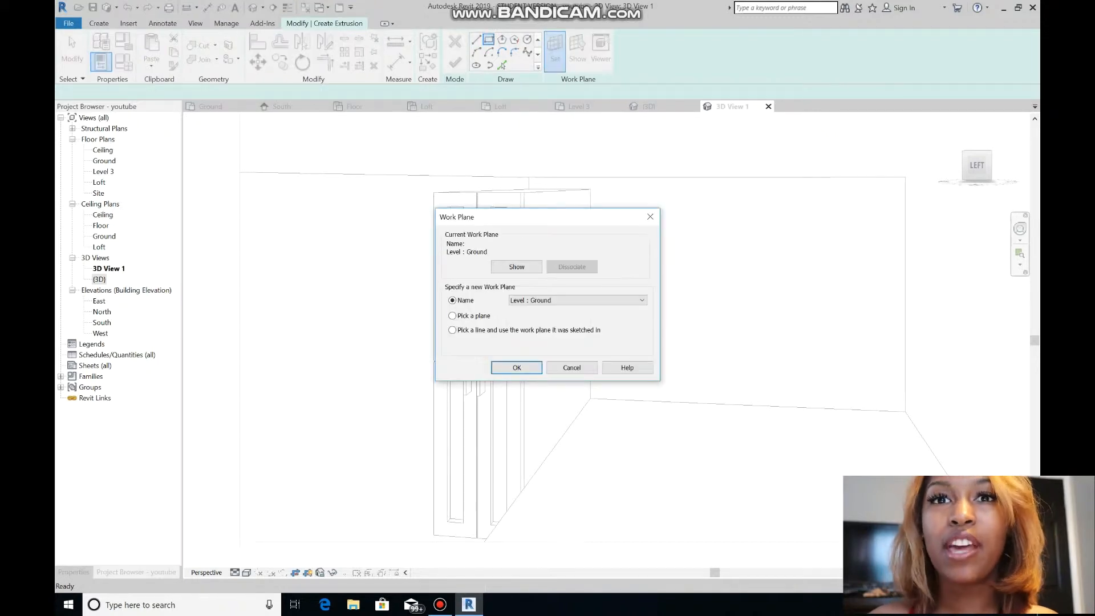
pyautogui.press('Return')
pyautogui.click(685, 177)
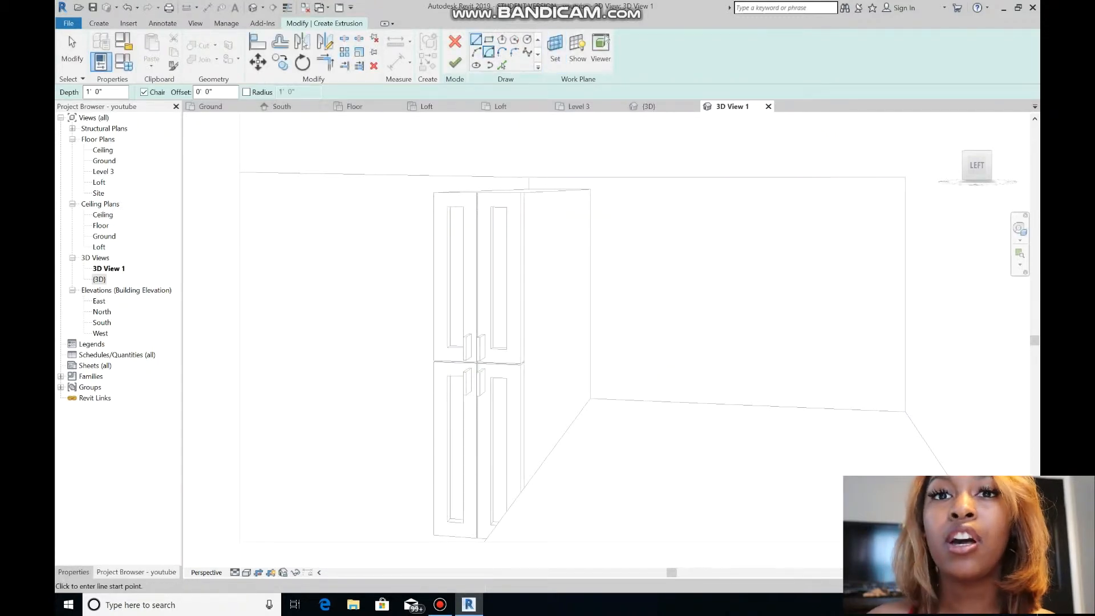
pyautogui.click(622, 400)
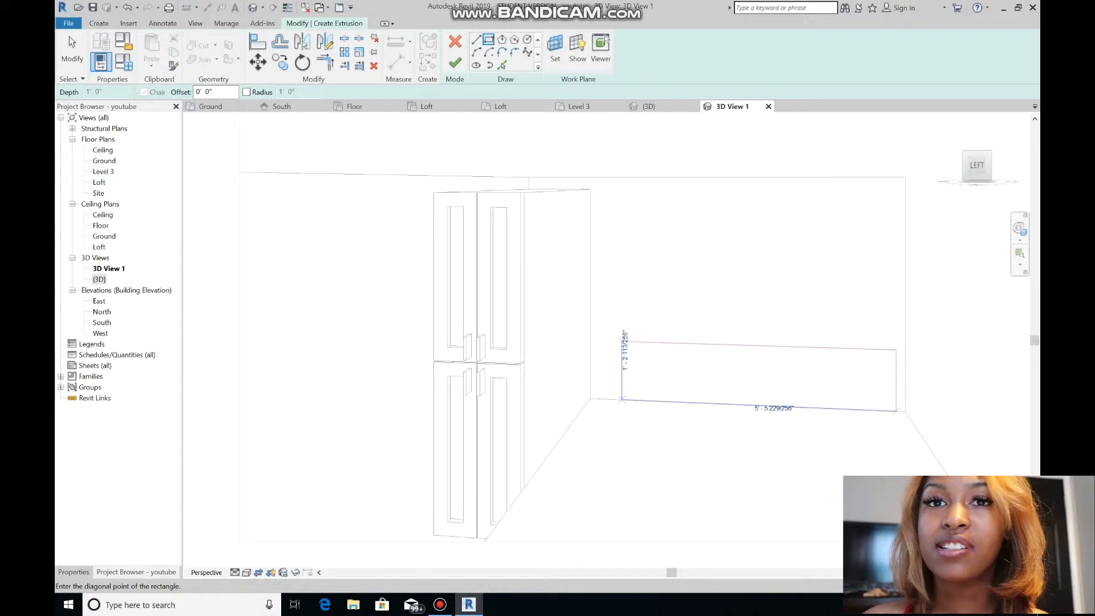
pyautogui.scroll(1, 821, 394)
pyautogui.scroll(-1, 822, 394)
pyautogui.press('Escape')
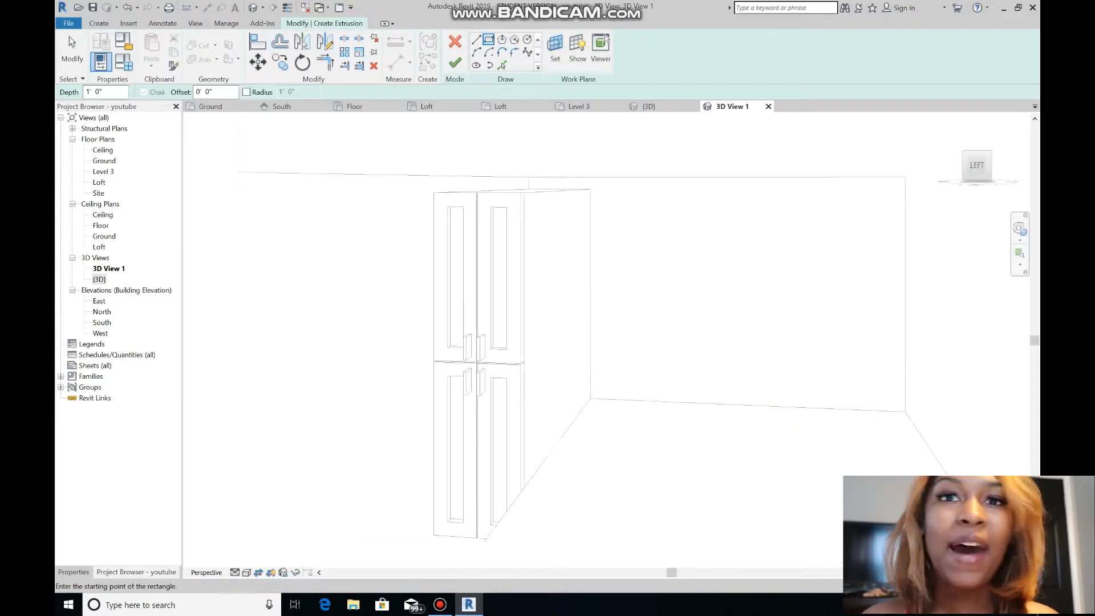
# Sketch a rectangle about 5' 9" by 1' along the far wall's base, fillet its two upper corners and finish the extrusion
pyautogui.click(605, 399)
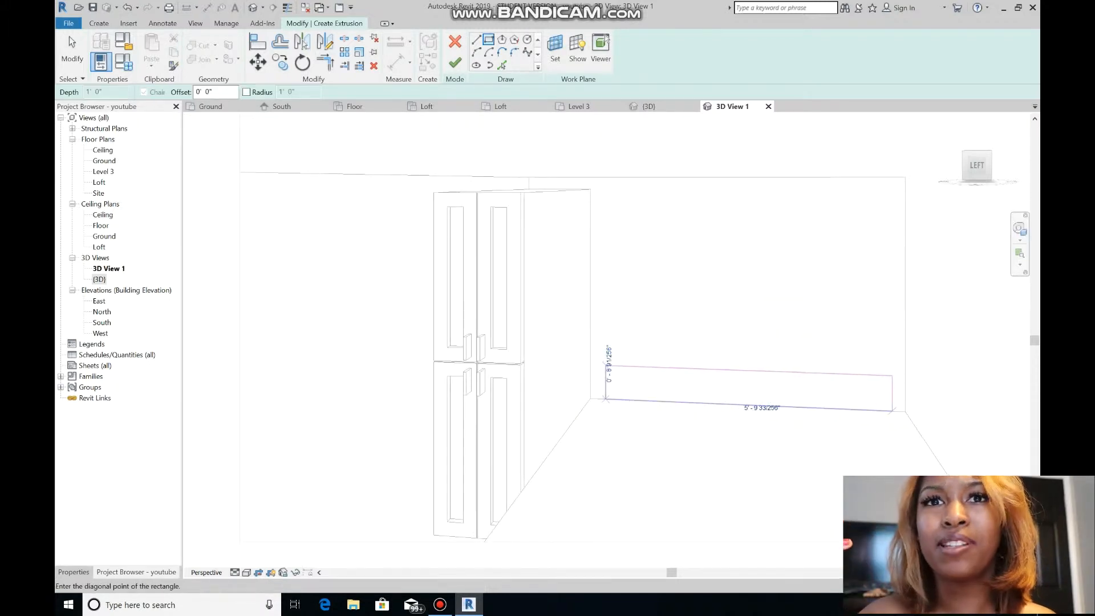
pyautogui.click(894, 410)
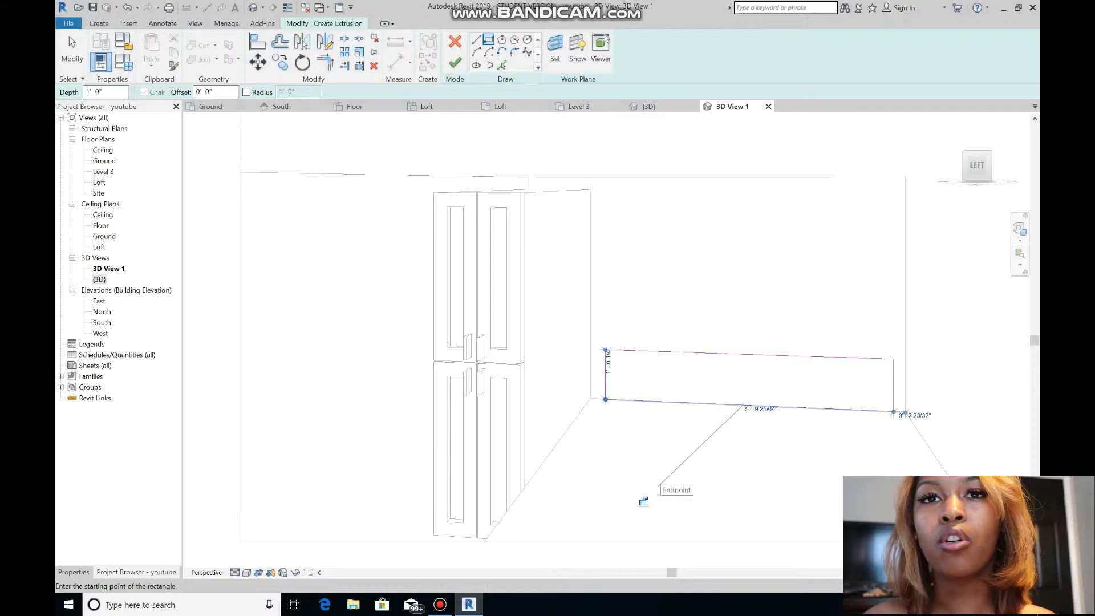
pyautogui.click(514, 52)
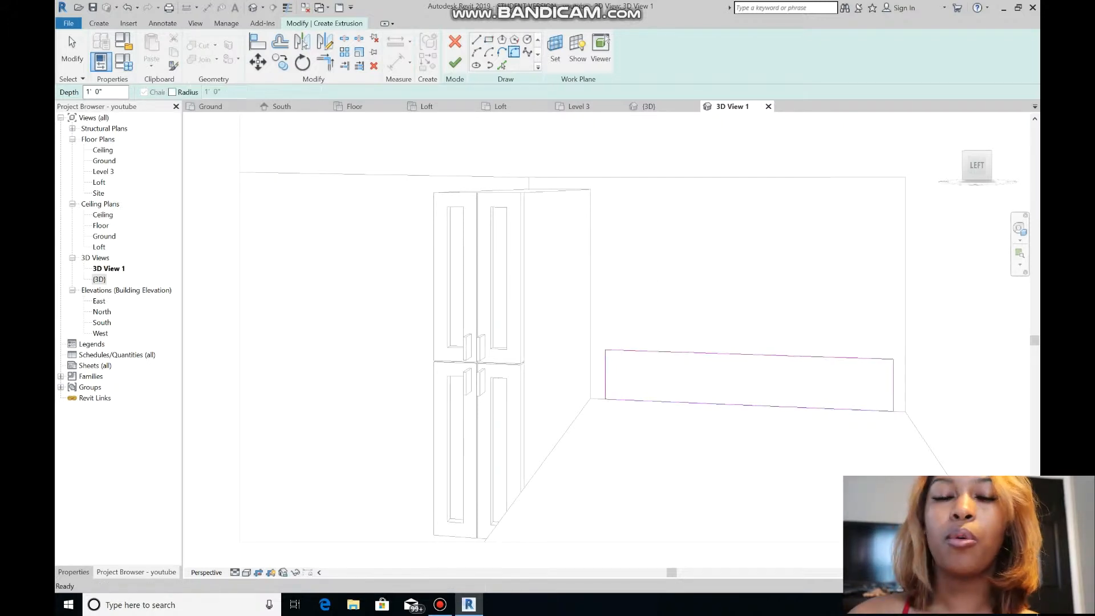
pyautogui.click(626, 356)
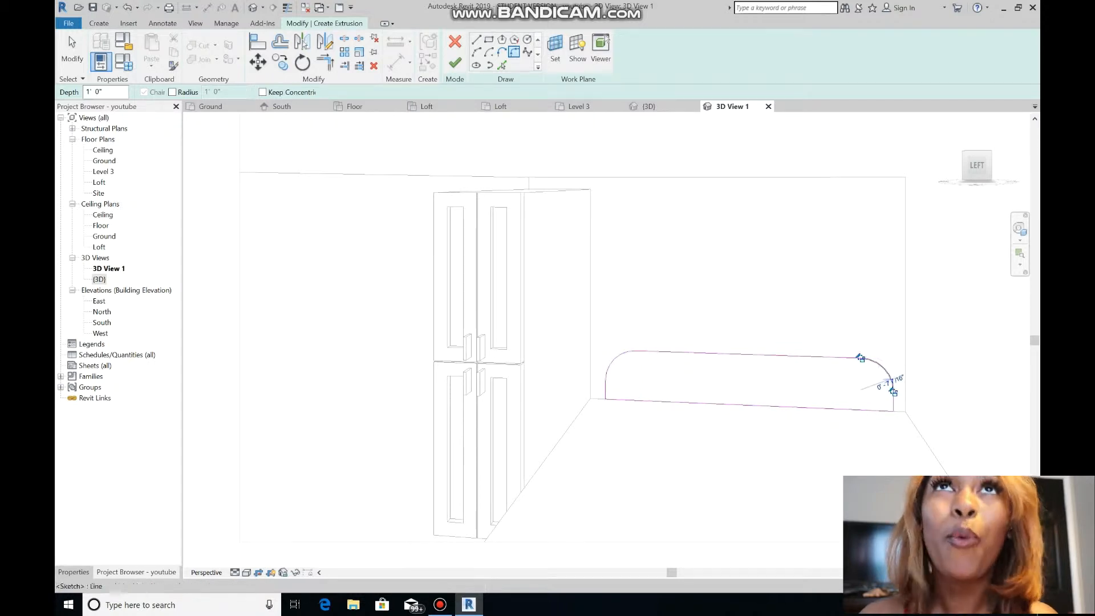
pyautogui.click(454, 61)
# In the Loft floor plan, stretch the extrusion westward to a depth of 6' 0" and finish the in-place model
pyautogui.click(501, 106)
pyautogui.moveTo(893, 395); pyautogui.dragTo(719, 394)
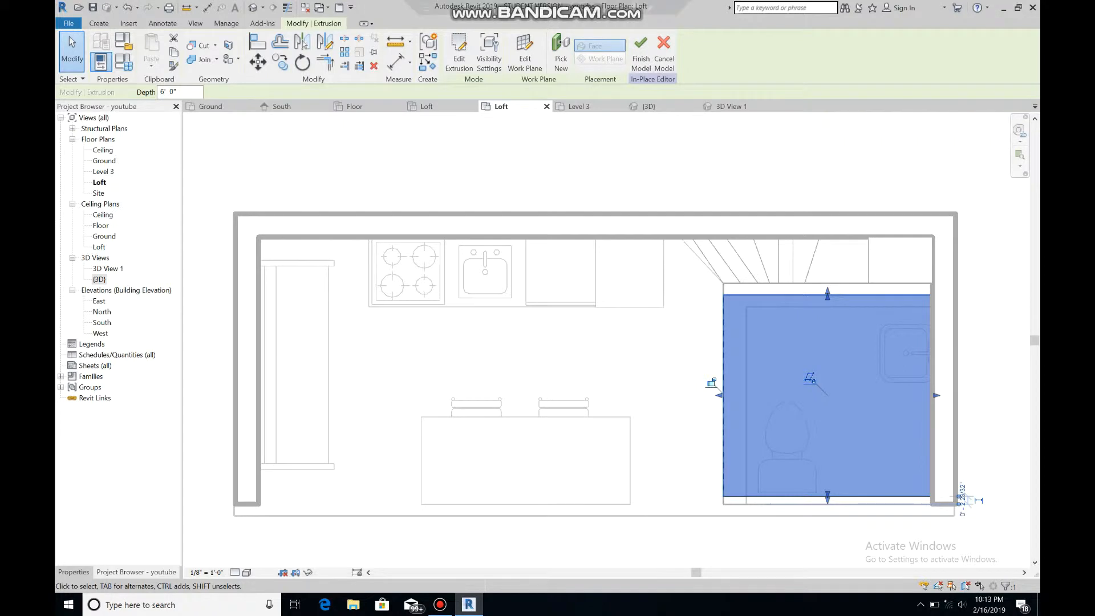
pyautogui.click(641, 55)
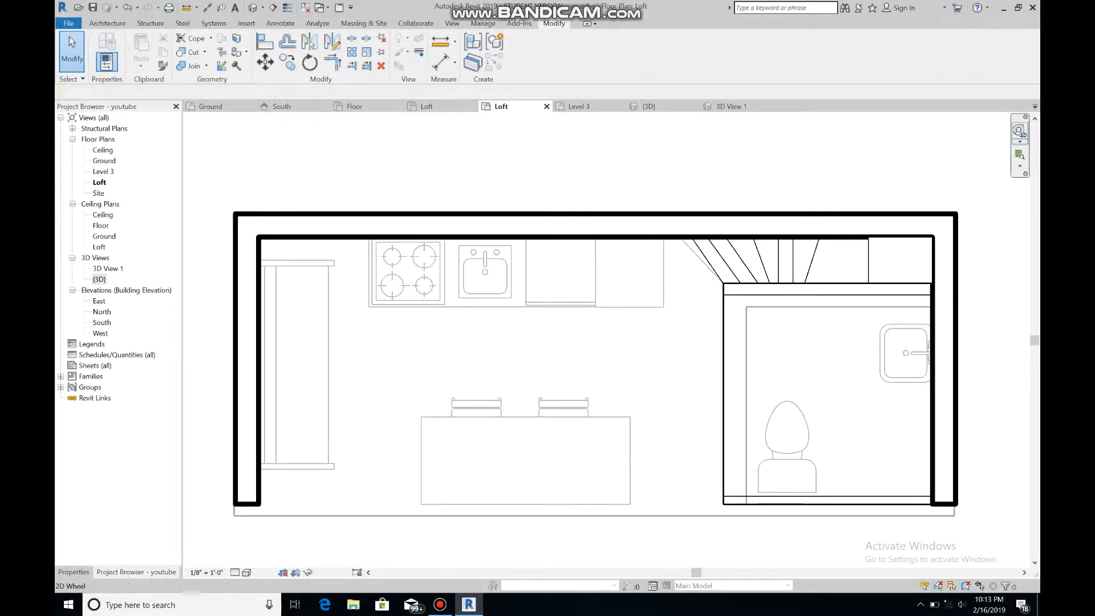
# Extend the crop region of 3D View 1 downward to show more of the rounded furniture block
pyautogui.click(649, 107)
pyautogui.click(579, 107)
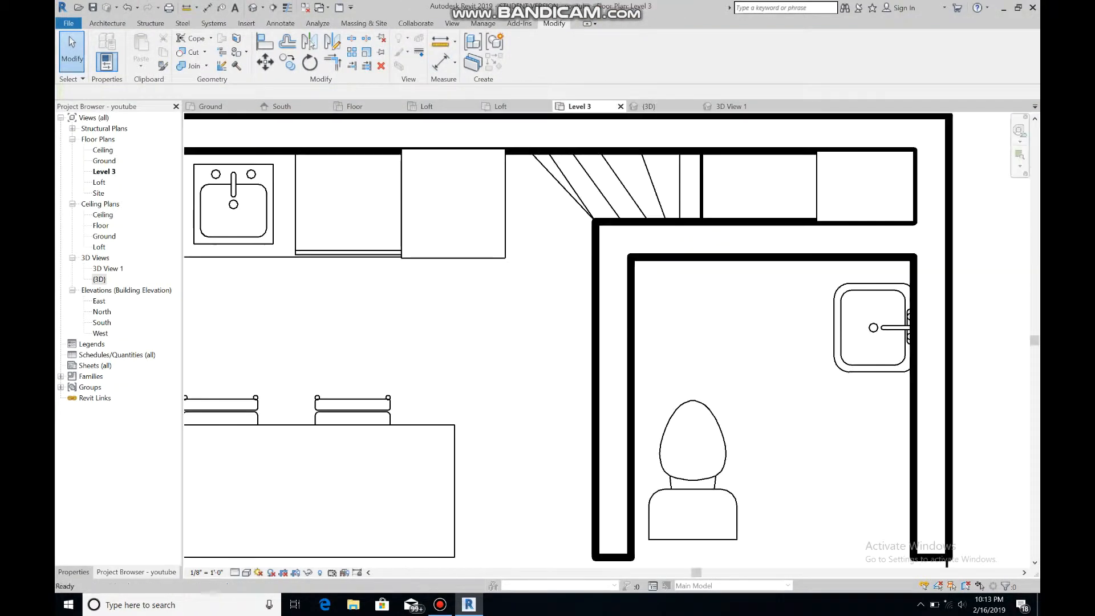
pyautogui.click(731, 107)
pyautogui.scroll(-2, 863, 464)
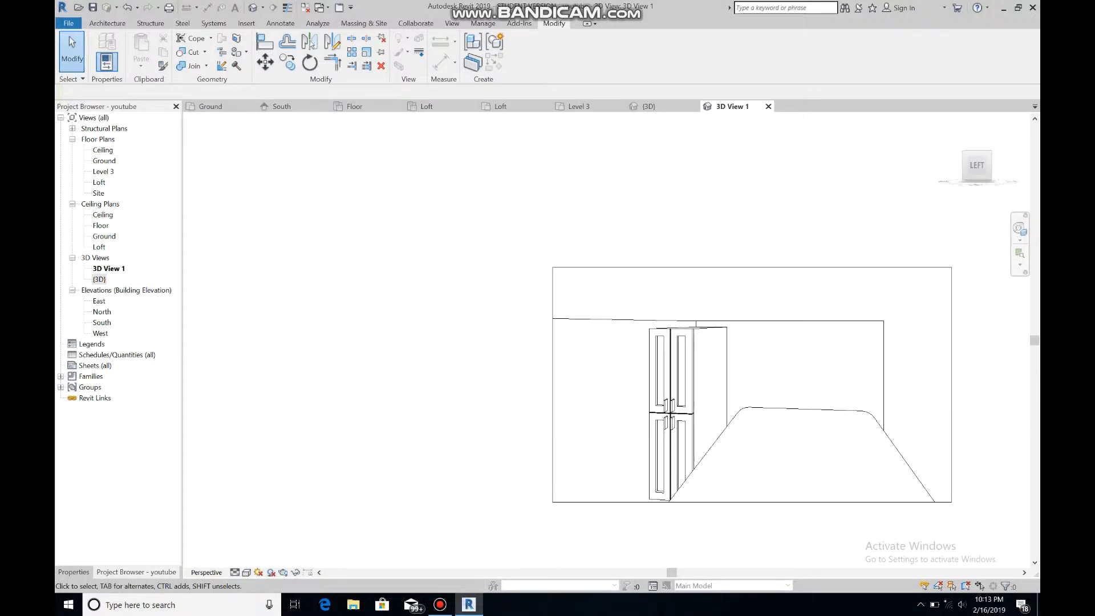
pyautogui.click(1035, 198)
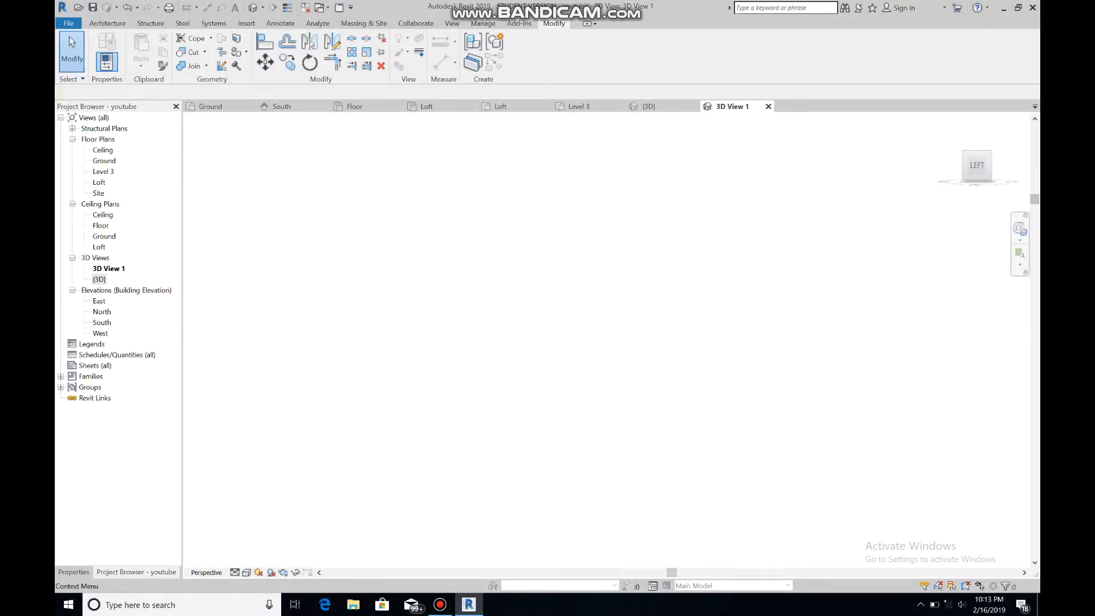
pyautogui.moveTo(1034, 198); pyautogui.dragTo(1035, 363)
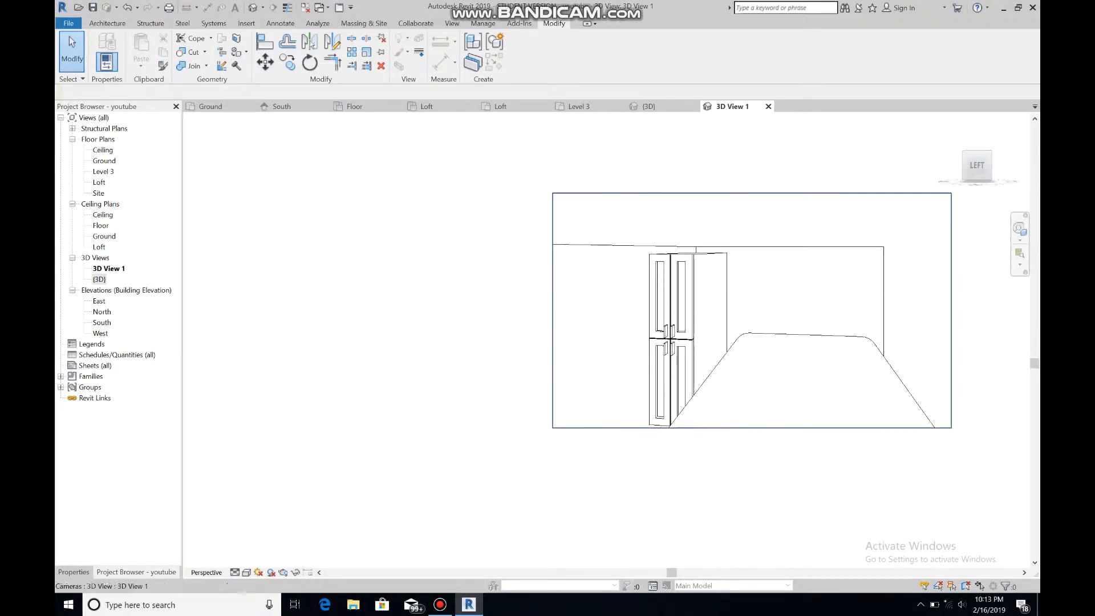
pyautogui.click(952, 354)
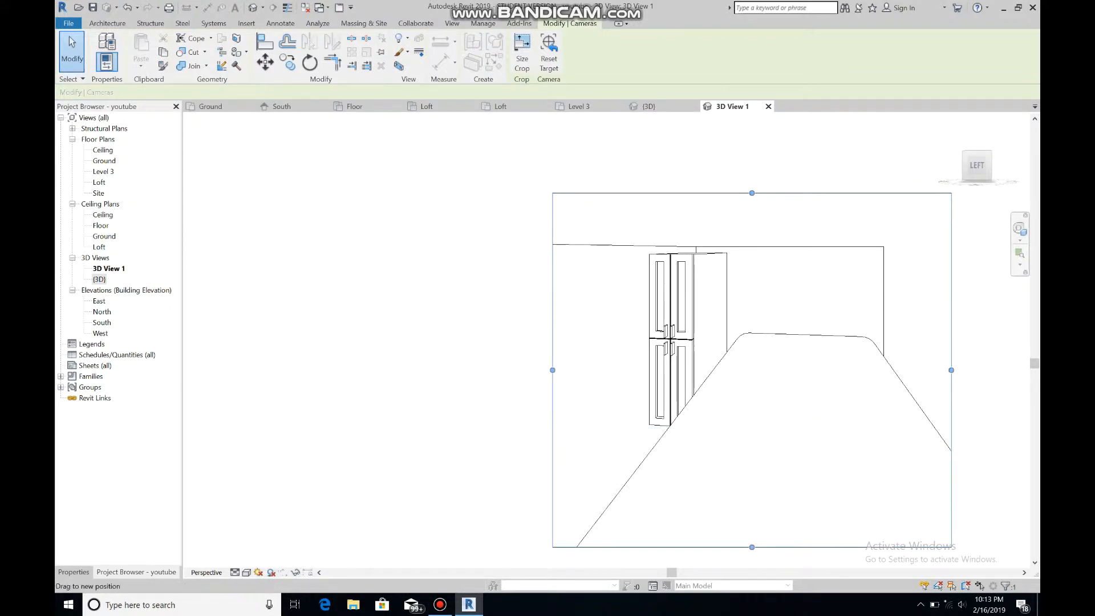
pyautogui.click(970, 319)
# Reopen 3D View 1 and reorient its camera with the navigation wheel to look down on the furniture block from above
pyautogui.click(768, 107)
pyautogui.doubleClick(108, 269)
pyautogui.click(1019, 229)
pyautogui.moveTo(815, 333); pyautogui.dragTo(747, 426)
pyautogui.moveTo(507, 376); pyautogui.dragTo(576, 322)
pyautogui.press('Escape')
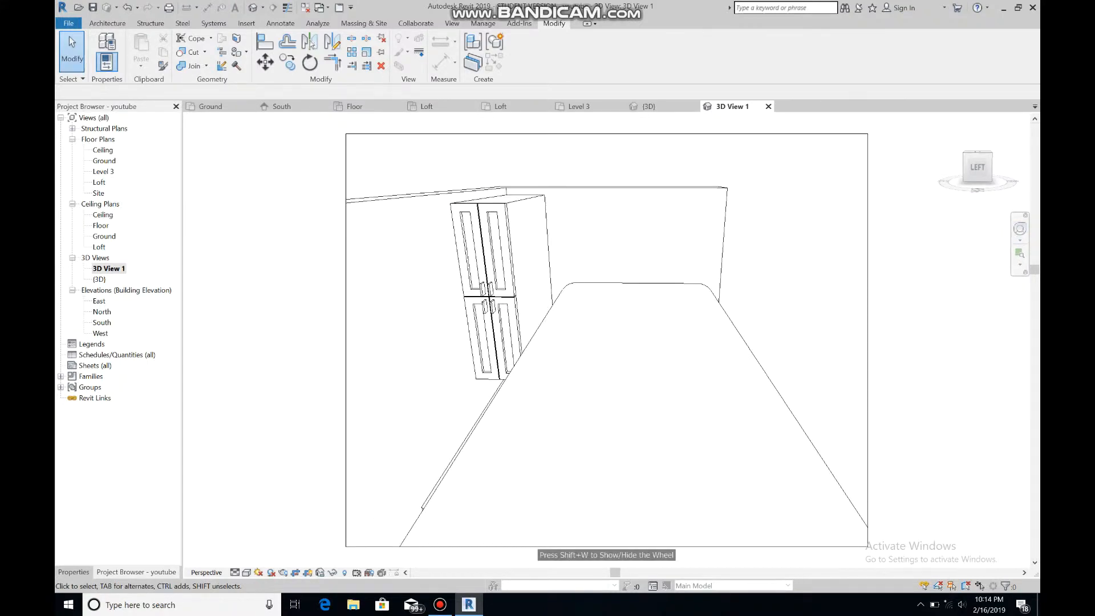
# Open the existing rounded furniture block for in-place editing
pyautogui.scroll(3, 701, 343)
pyautogui.click(108, 23)
pyautogui.click(191, 47)
pyautogui.press('Escape')
pyautogui.click(562, 252)
pyautogui.click(524, 52)
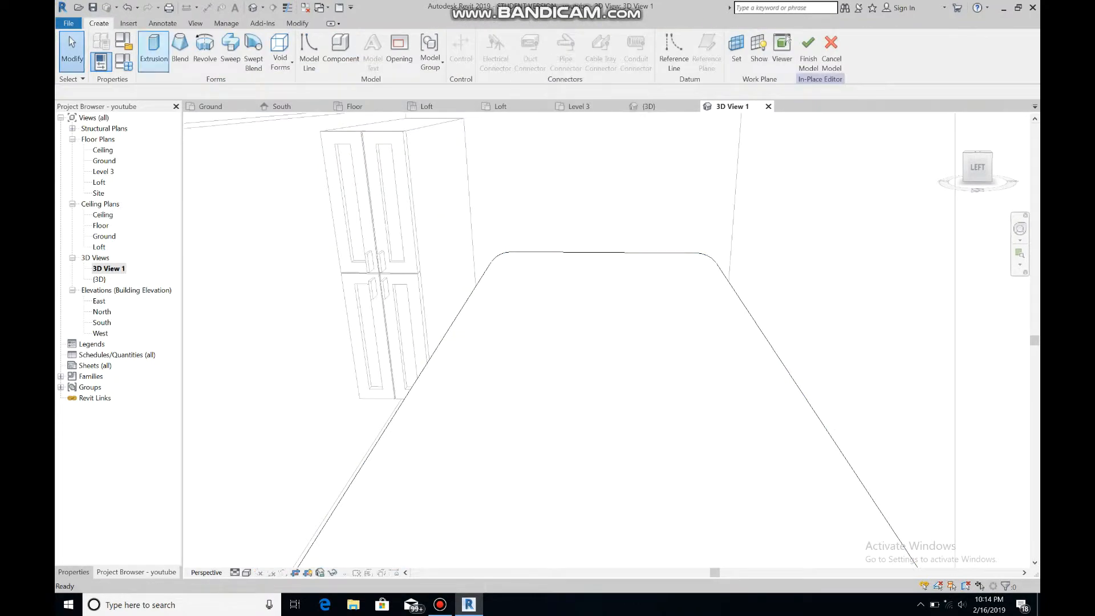
# Start a second extrusion in the furniture model and set its work plane to the far wall
pyautogui.click(153, 49)
pyautogui.scroll(2, 477, 248)
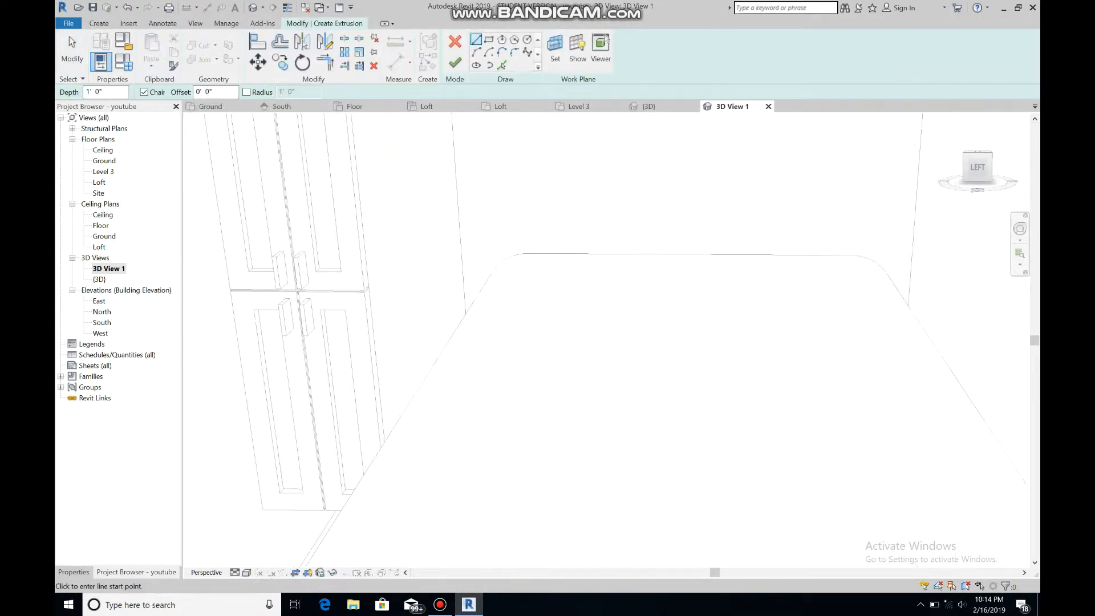
pyautogui.click(515, 380)
pyautogui.press('Escape')
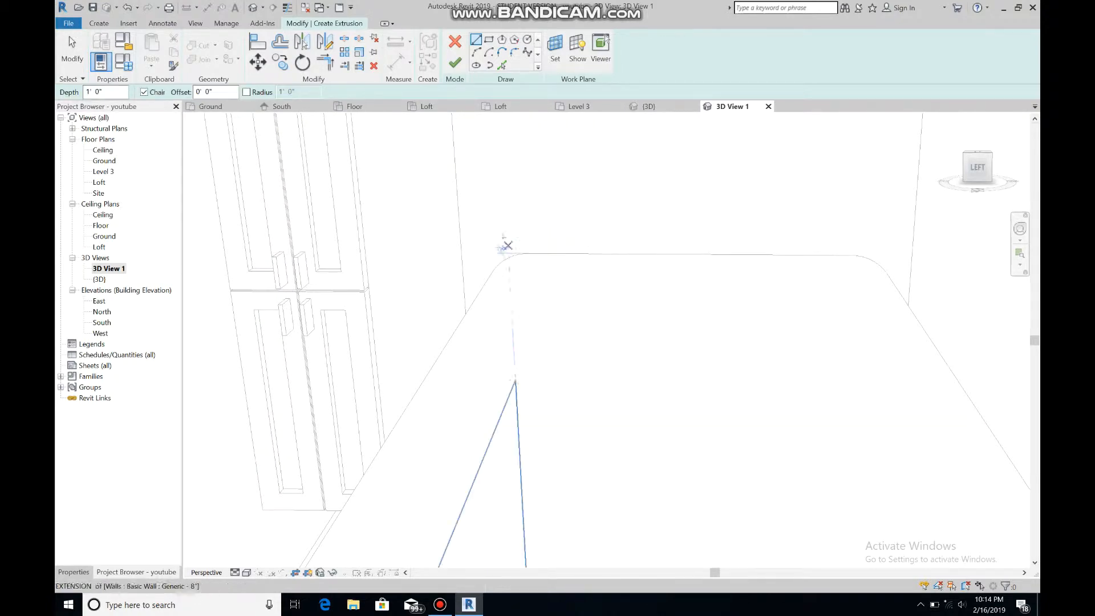
pyautogui.click(555, 50)
pyautogui.click(516, 368)
# Sketch a rectangle about 5' 7" wide and 11" high over the end profile of the furniture block
pyautogui.click(489, 39)
pyautogui.click(494, 246)
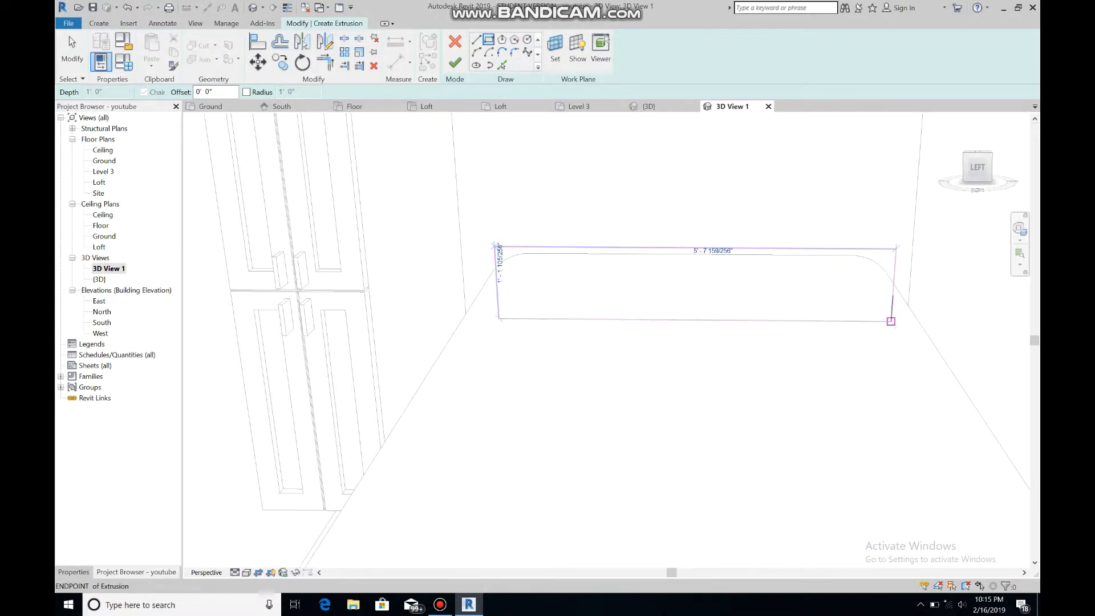
pyautogui.click(891, 308)
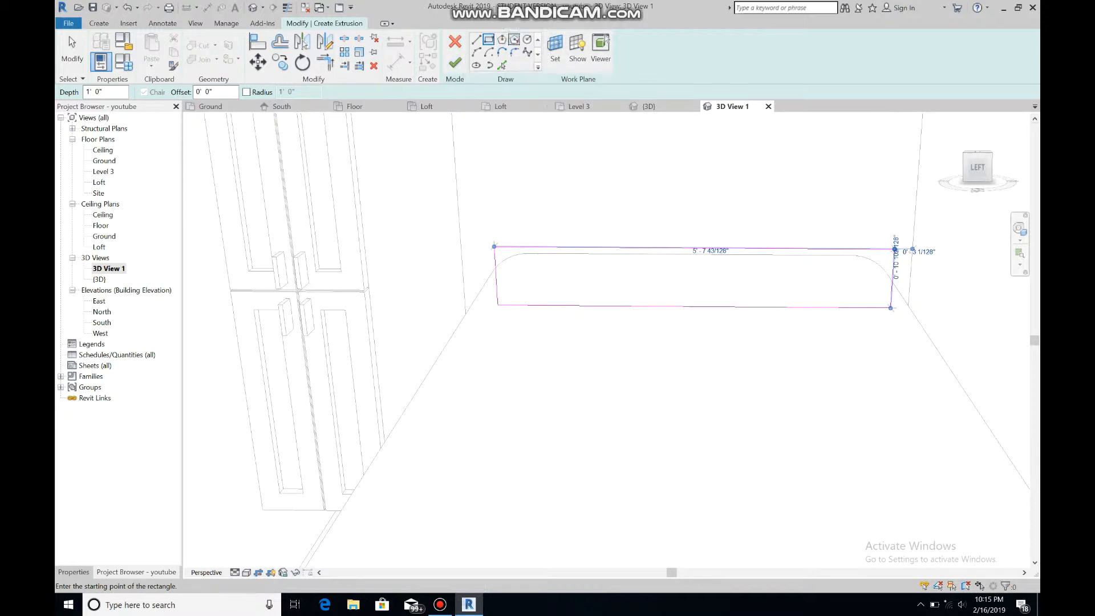
# Fillet the rectangle's upper corners with radii of about 3 1/2" and 5", and finish the extrusion at 1' 0" depth
pyautogui.click(514, 52)
pyautogui.click(497, 280)
pyautogui.click(516, 247)
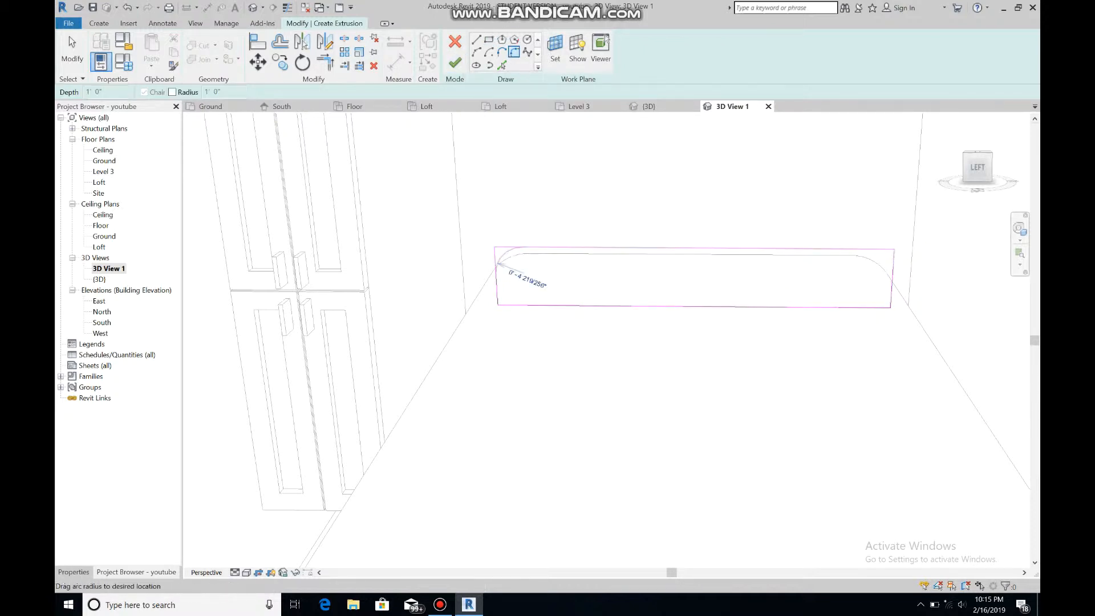
pyautogui.click(498, 262)
pyautogui.click(877, 250)
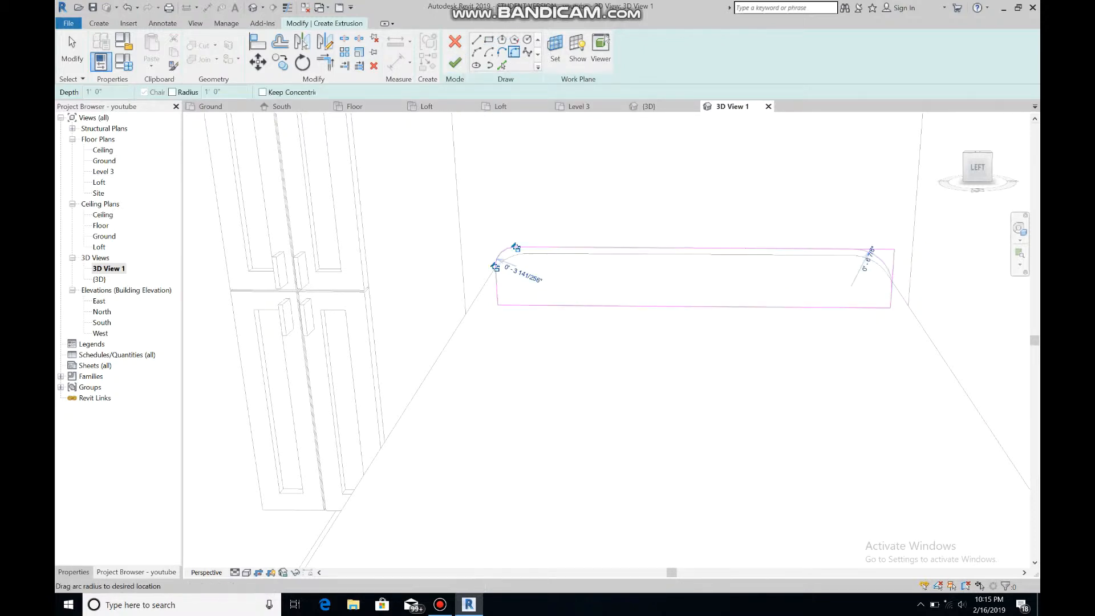
pyautogui.click(881, 258)
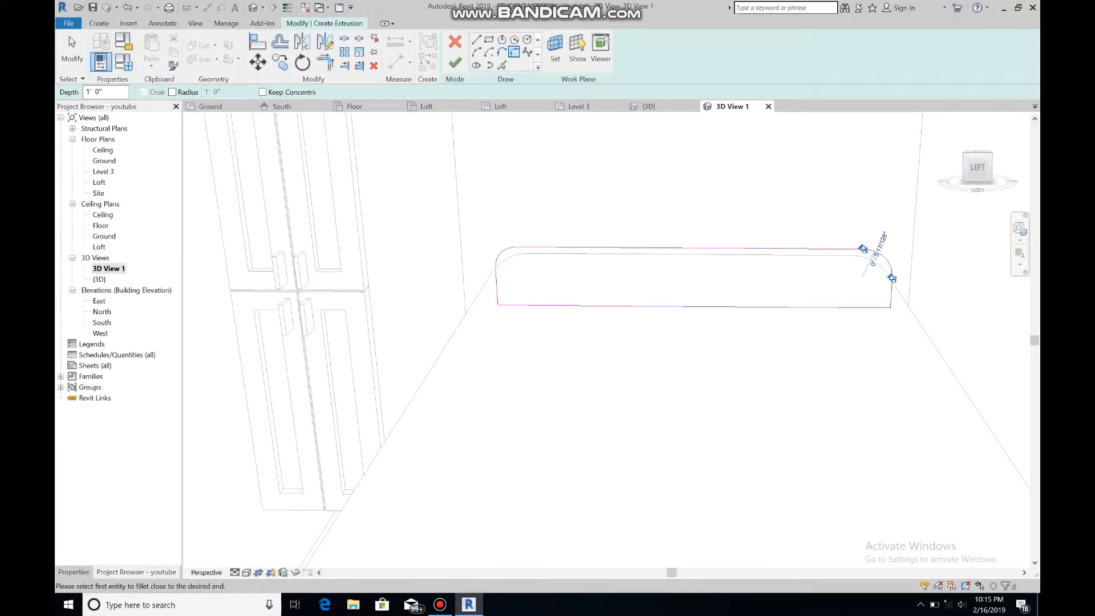
pyautogui.click(454, 62)
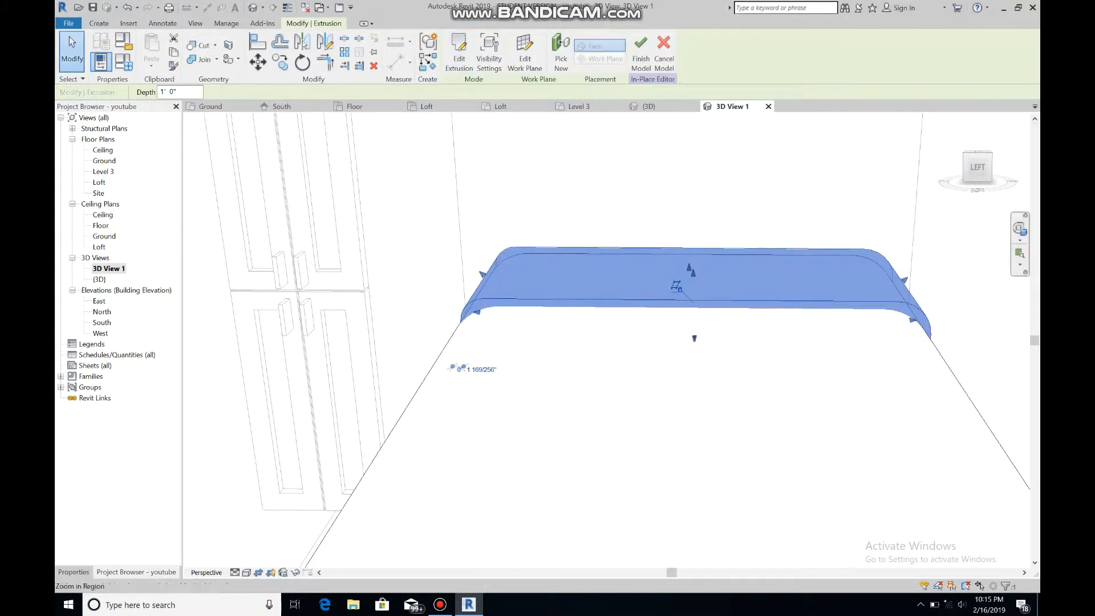
# In the Level 3 floor plan, stretch the second extrusion westward to the block's end, giving a depth of 6' 0"
pyautogui.click(579, 107)
pyautogui.moveTo(856, 395); pyautogui.dragTo(590, 395)
pyautogui.moveTo(571, 244); pyautogui.dragTo(571, 184)
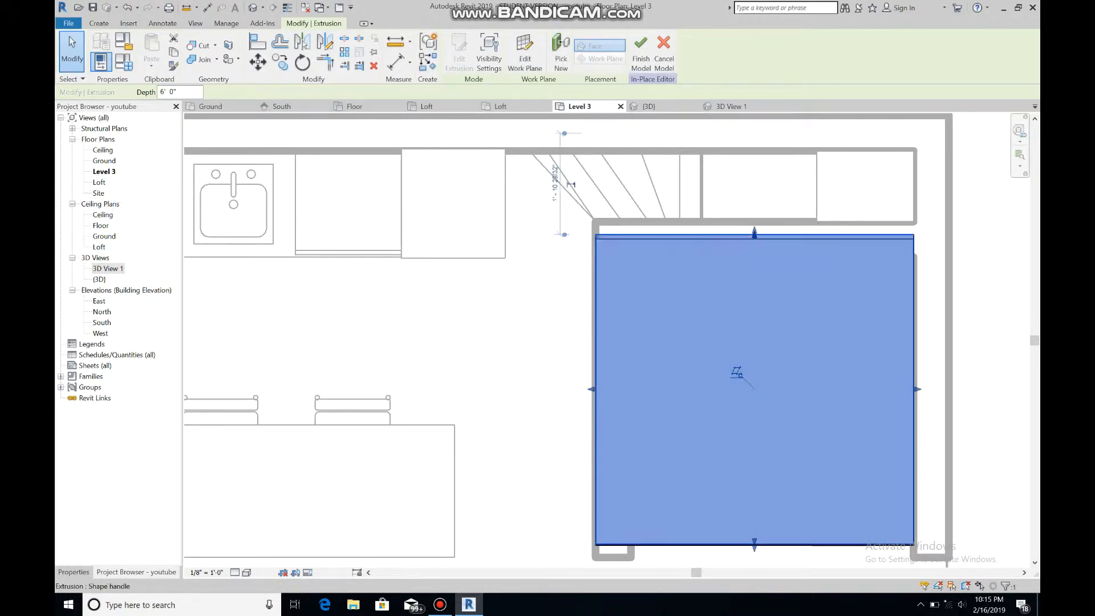
# Pull the second extrusion's east end back to shorten its depth to about 3' 11 1/2"
pyautogui.moveTo(755, 232); pyautogui.dragTo(758, 255)
pyautogui.scroll(8, 754, 225)
pyautogui.scroll(-1, 759, 273)
pyautogui.scroll(-5, 617, 379)
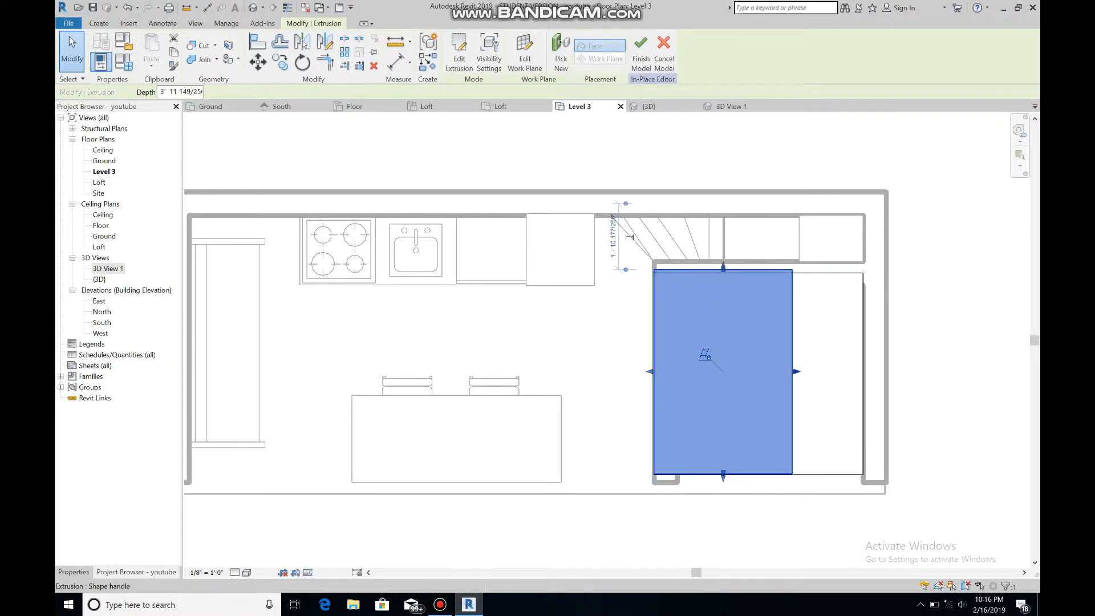
pyautogui.press('Escape')
pyautogui.click(792, 359)
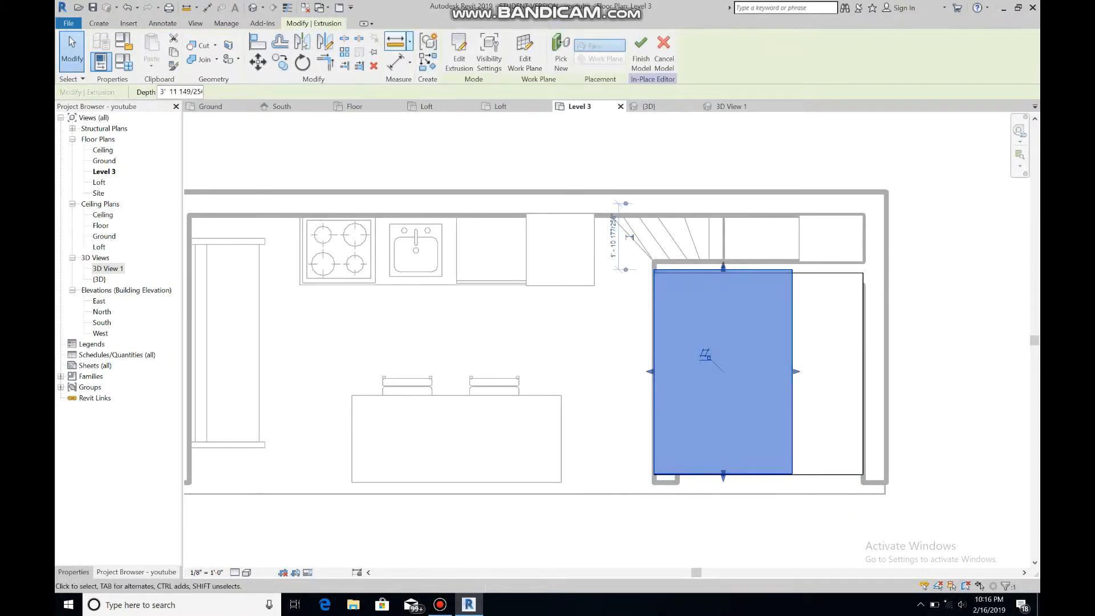
# Copy the second extrusion and pull both ends in to form a band about 2' 0" deep across the bed
pyautogui.click(228, 59)
pyautogui.click(220, 44)
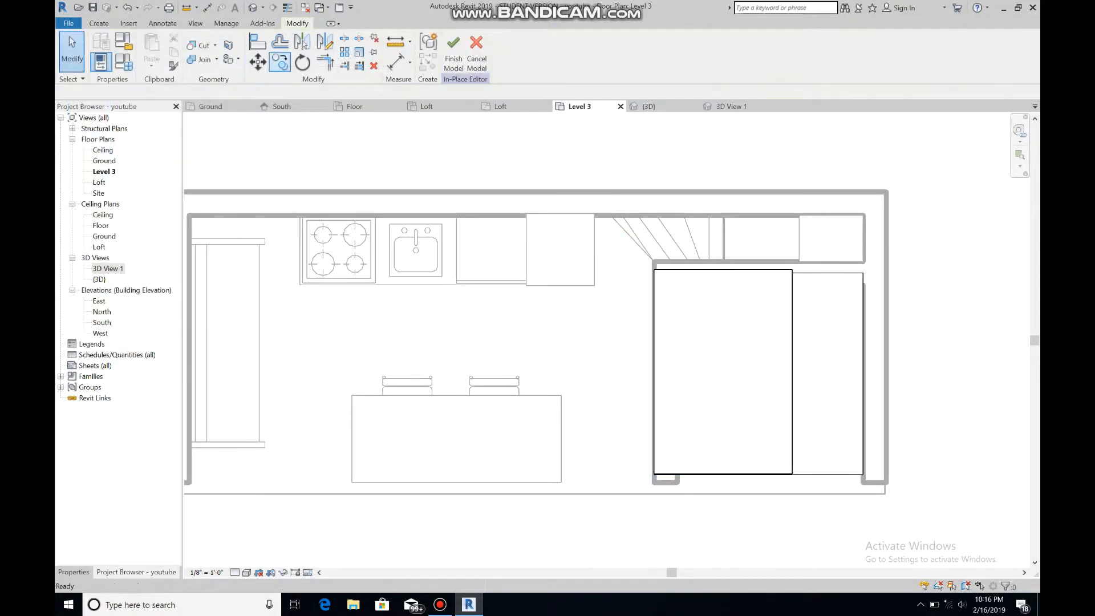
pyautogui.click(706, 357)
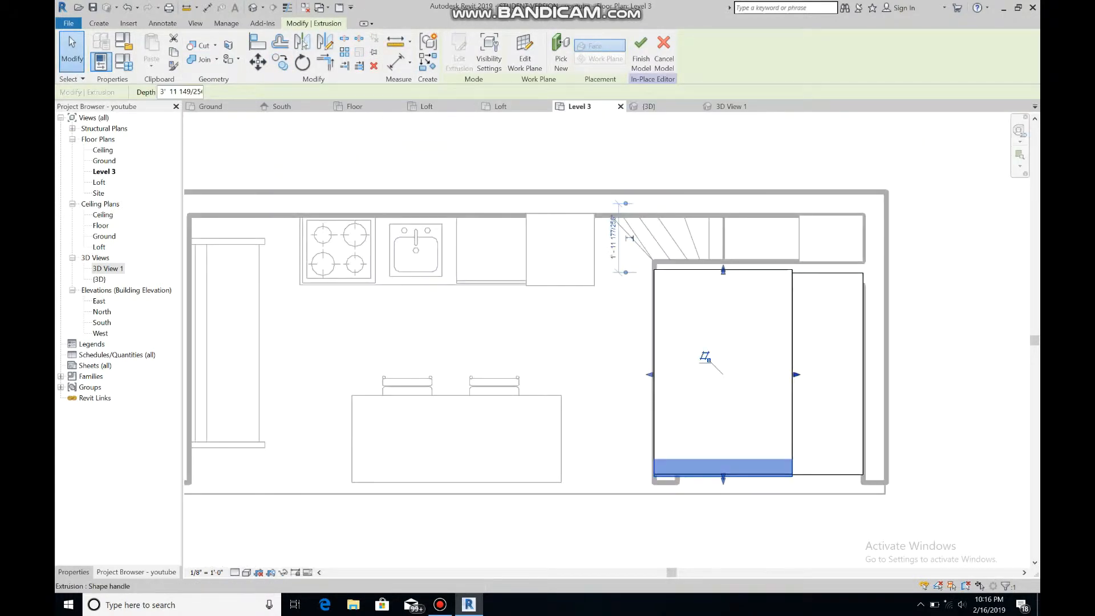
pyautogui.moveTo(797, 375); pyautogui.dragTo(842, 374)
pyautogui.moveTo(650, 375); pyautogui.dragTo(765, 375)
pyautogui.press('Escape')
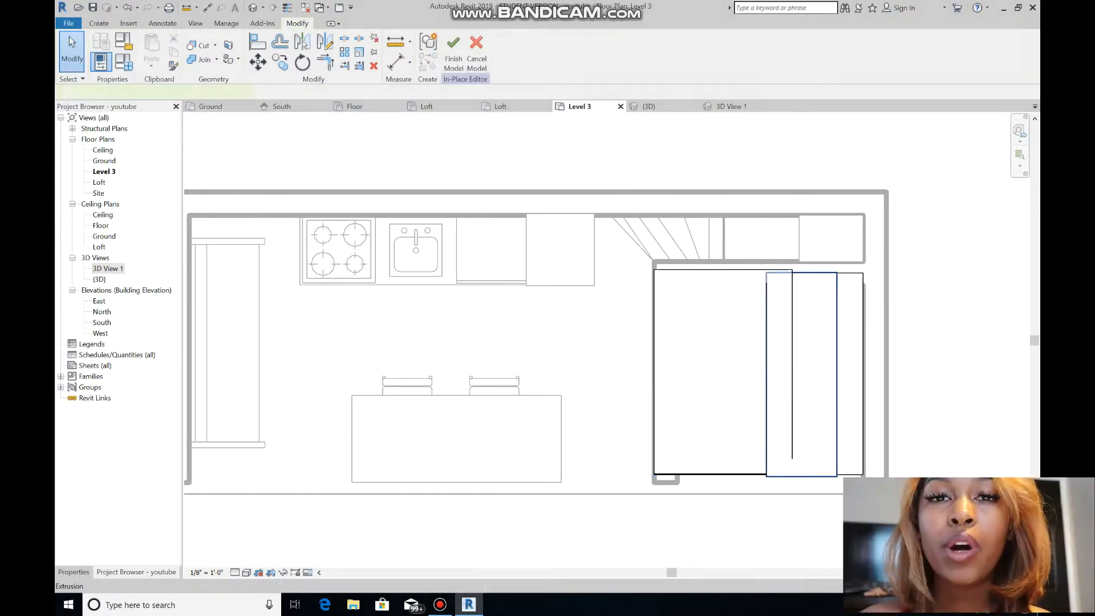
# In the 3D view, raise the band's top slightly above the bed and shorten its depth to about 1' 6 1/4"
pyautogui.click(777, 362)
pyautogui.scroll(4, 770, 396)
pyautogui.scroll(-5, 772, 372)
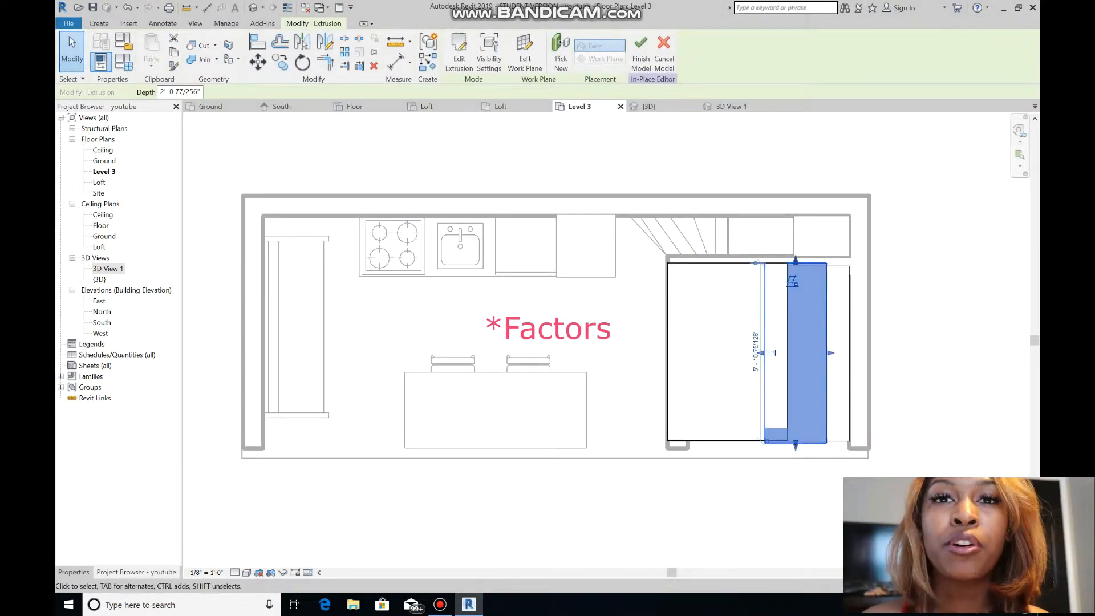
pyautogui.scroll(4, 826, 458)
pyautogui.scroll(-4, 825, 457)
pyautogui.click(649, 106)
pyautogui.moveTo(785, 211); pyautogui.dragTo(785, 201)
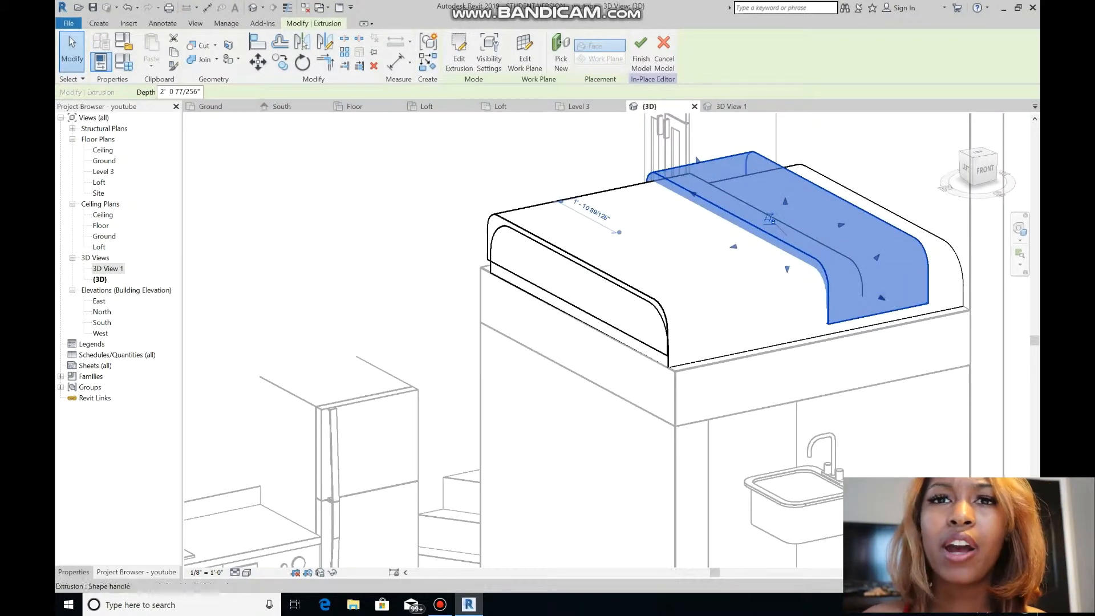
pyautogui.moveTo(841, 224); pyautogui.dragTo(816, 230)
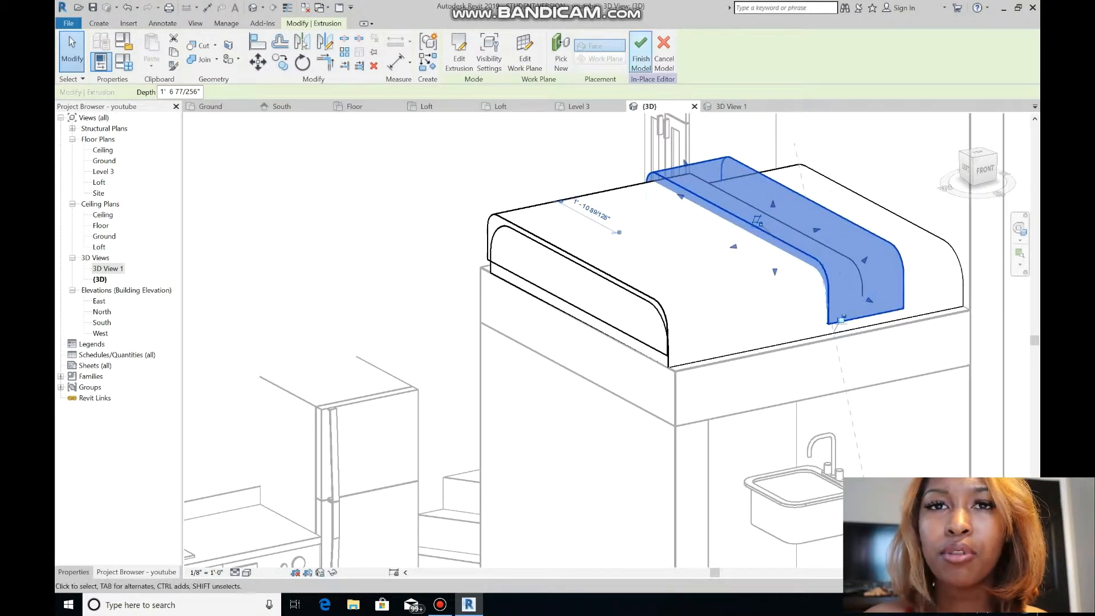
# Examine the band's fit on the bed from above, along its edges, and from the front
pyautogui.click(1020, 228)
pyautogui.moveTo(693, 295); pyautogui.dragTo(825, 374)
pyautogui.scroll(3, 756, 262)
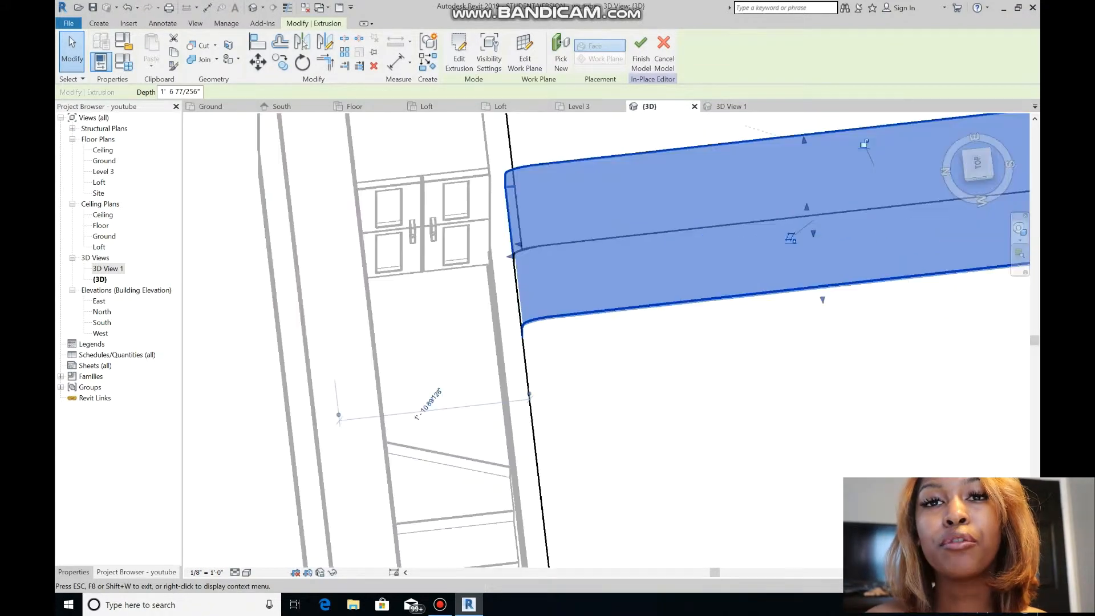
pyautogui.press('Escape')
pyautogui.scroll(-5, 753, 305)
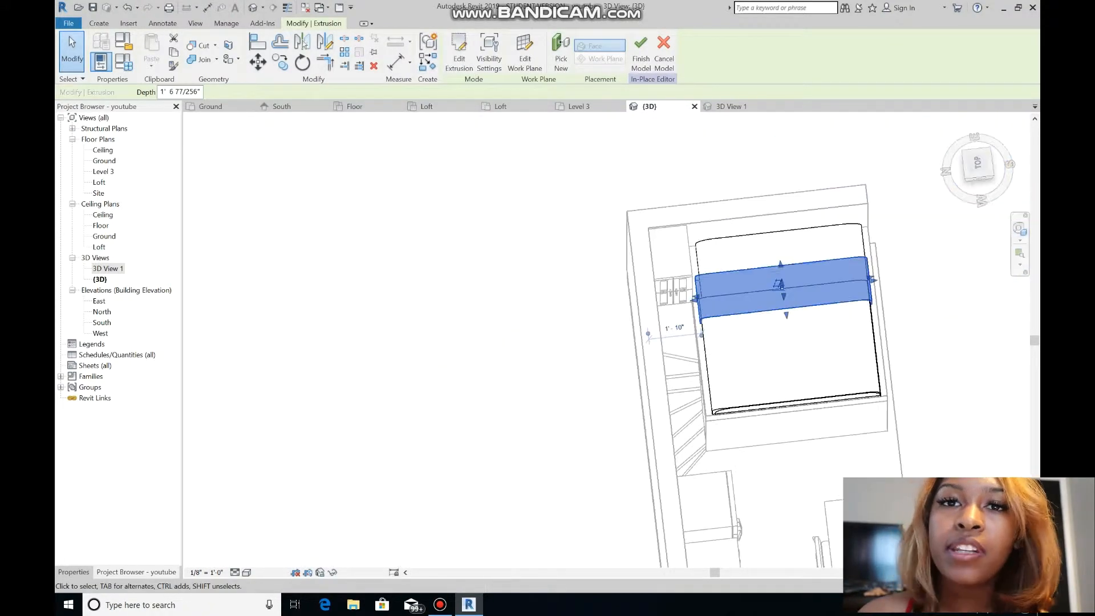
pyautogui.click(1020, 228)
pyautogui.moveTo(815, 233); pyautogui.dragTo(679, 183)
pyautogui.moveTo(903, 272); pyautogui.dragTo(752, 210)
pyautogui.press('Escape')
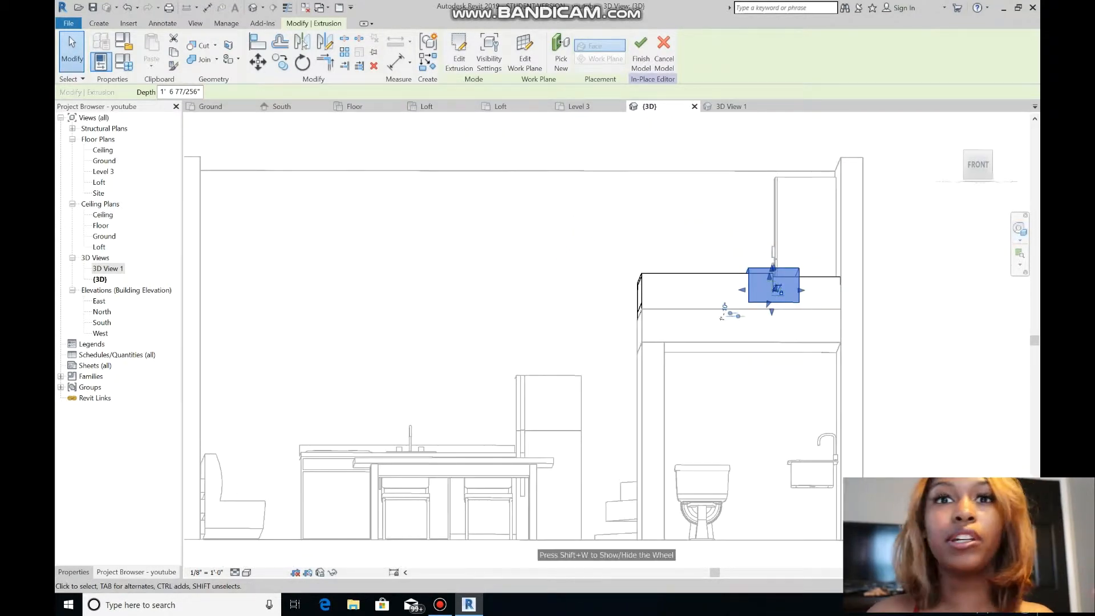
# In the South elevation, start a new extrusion with its work plane picked at the wall beside the bed's head
pyautogui.click(282, 107)
pyautogui.scroll(5, 676, 279)
pyautogui.click(676, 279)
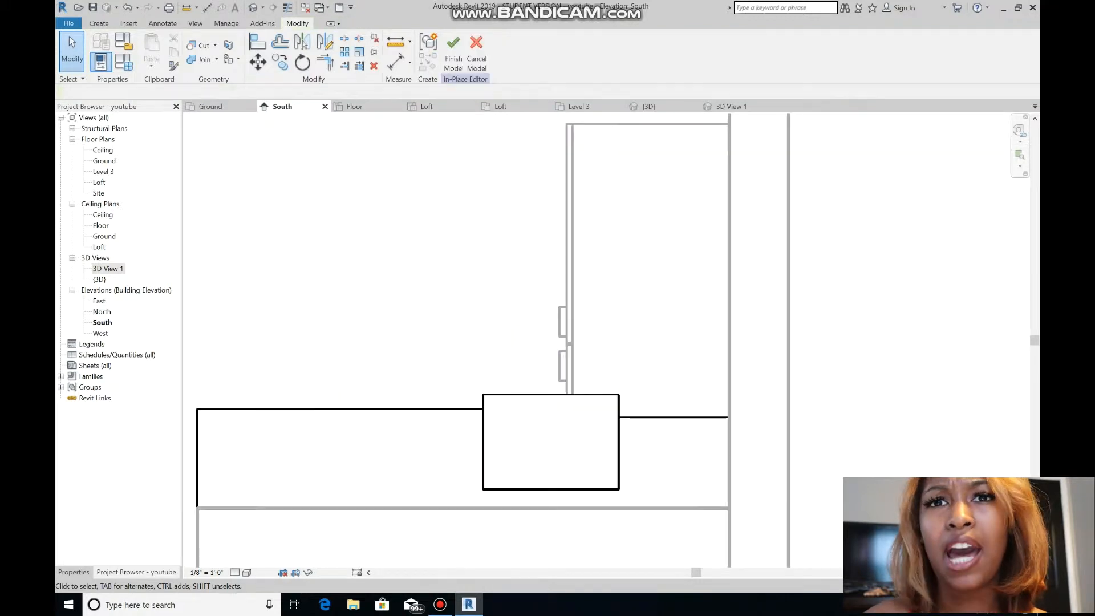
pyautogui.click(99, 23)
pyautogui.click(154, 52)
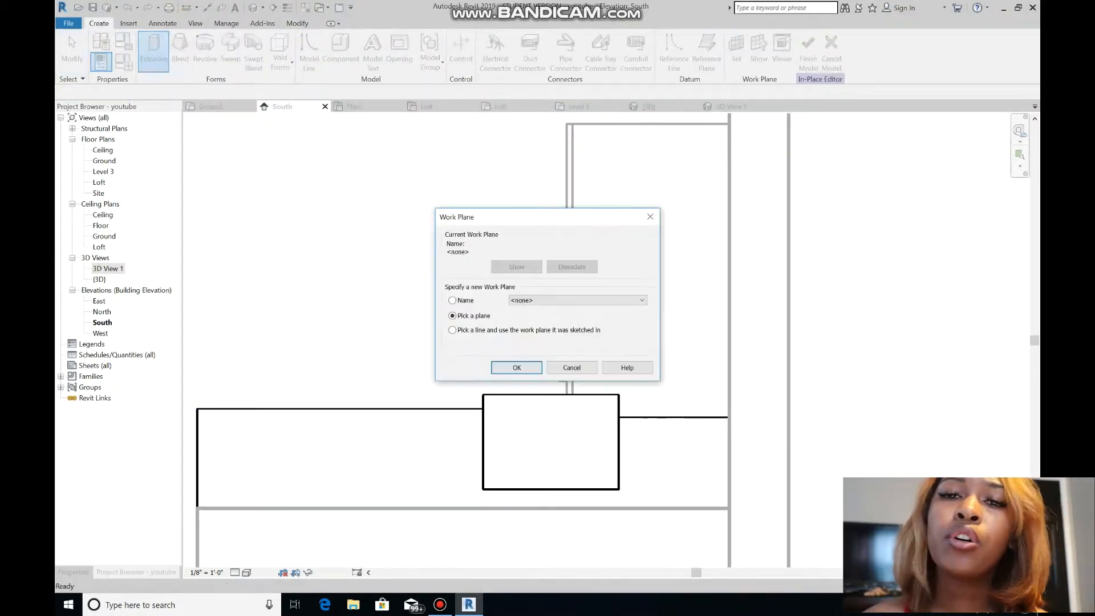
pyautogui.click(517, 368)
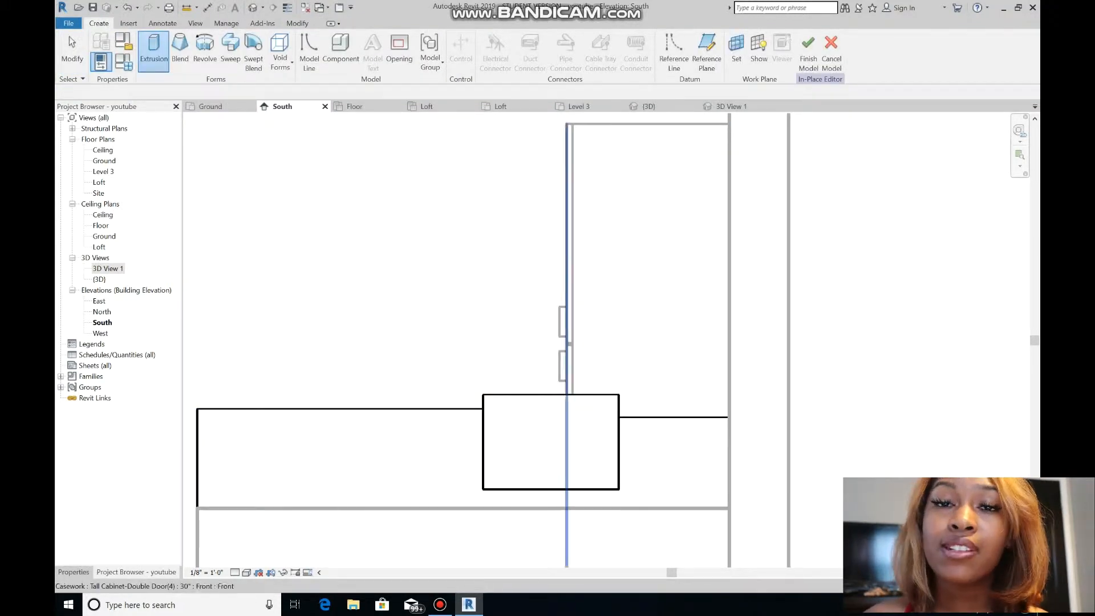
pyautogui.click(730, 274)
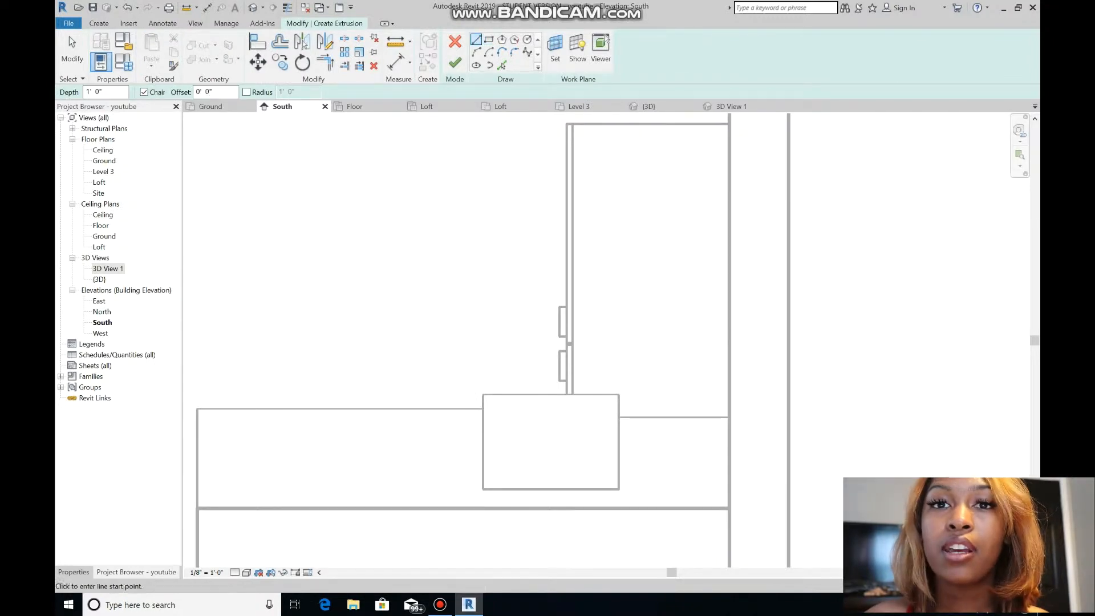
# Sketch a closed, curved headboard profile against the wall on top of the bed and finish the extrusion at 1' 0" depth
pyautogui.click(726, 341)
pyautogui.click(709, 339)
pyautogui.click(699, 349)
pyautogui.click(699, 364)
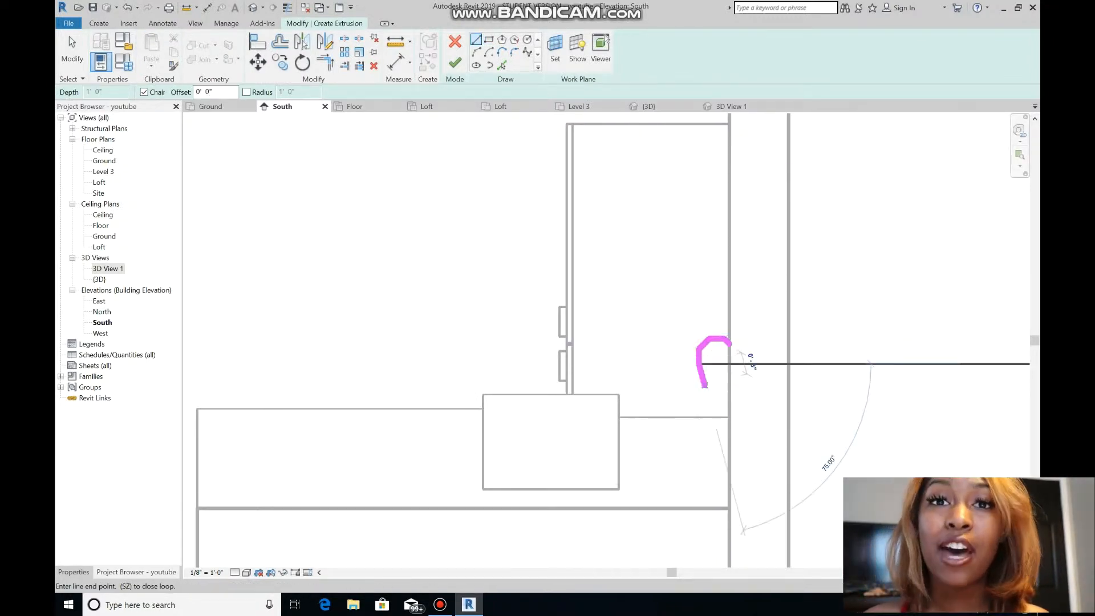
pyautogui.click(705, 385)
pyautogui.click(705, 399)
pyautogui.click(699, 405)
pyautogui.scroll(10, 696, 419)
pyautogui.click(693, 379)
pyautogui.click(693, 409)
pyautogui.click(871, 409)
pyautogui.scroll(-8, 871, 409)
pyautogui.click(869, 287)
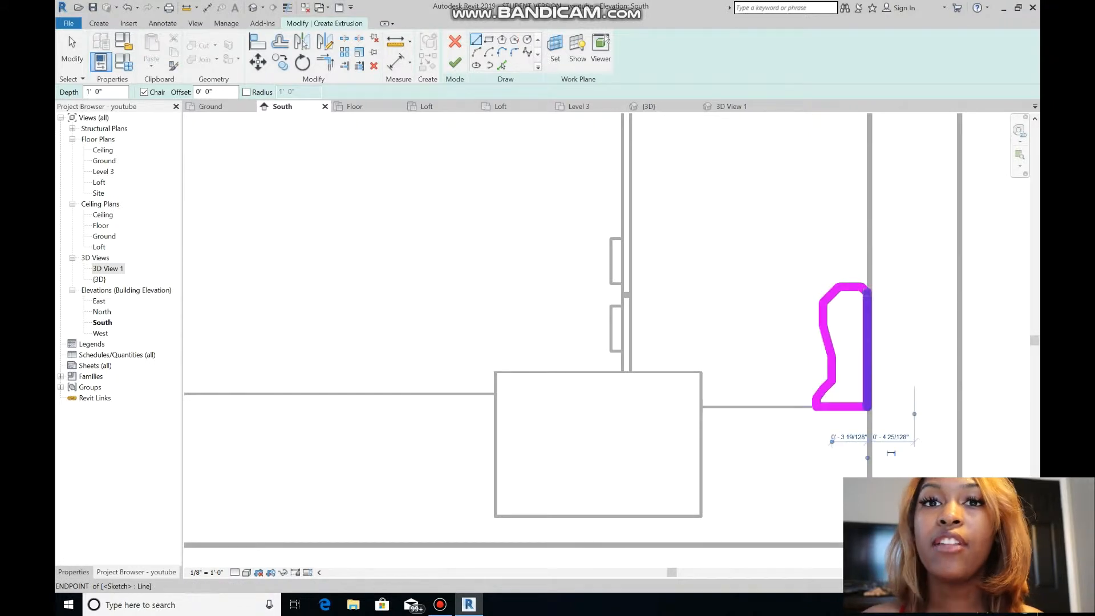
pyautogui.click(454, 62)
# In the Loft plan, stretch the headboard extrusion to about 5' 0 3/4" depth, finish the bed model, and check it in 3D
pyautogui.click(579, 107)
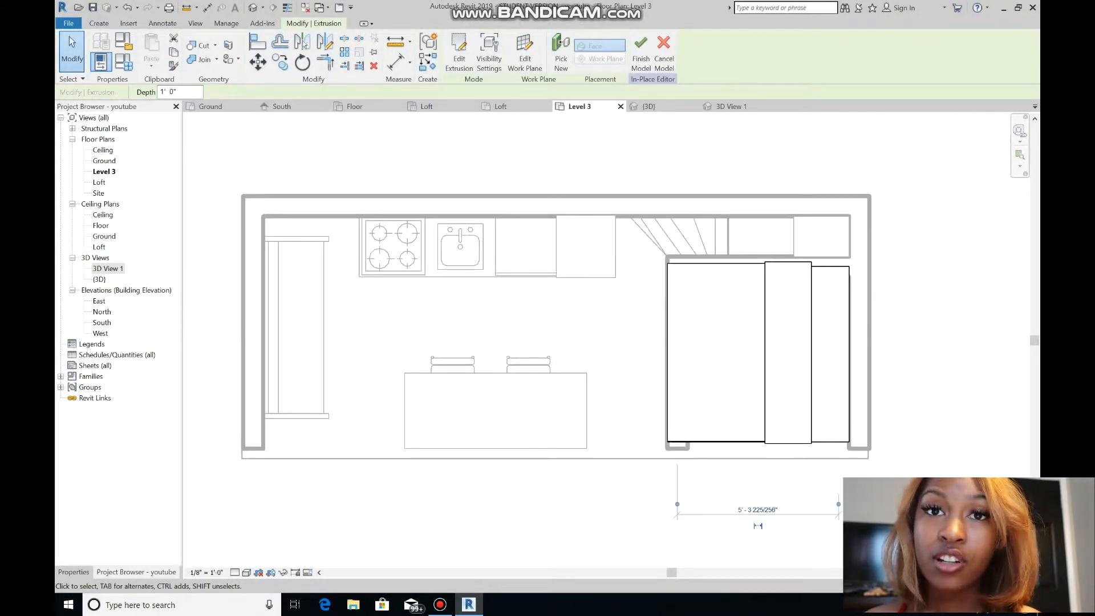
pyautogui.click(496, 106)
pyautogui.click(921, 425)
pyautogui.moveTo(906, 404); pyautogui.dragTo(906, 376)
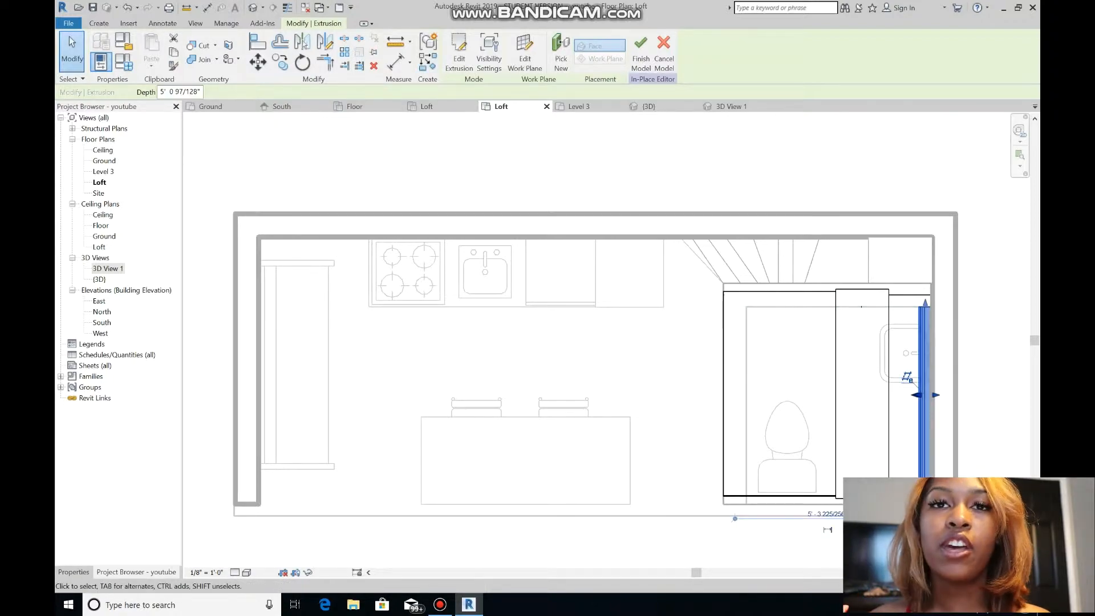
pyautogui.click(641, 52)
pyautogui.click(649, 106)
pyautogui.click(1020, 229)
pyautogui.moveTo(613, 361); pyautogui.dragTo(713, 389)
pyautogui.press('Escape')
# In the Level 3 floor plan, start an in-place component in the Plumbing Fixtures category named shower
pyautogui.click(579, 106)
pyautogui.scroll(2, 488, 146)
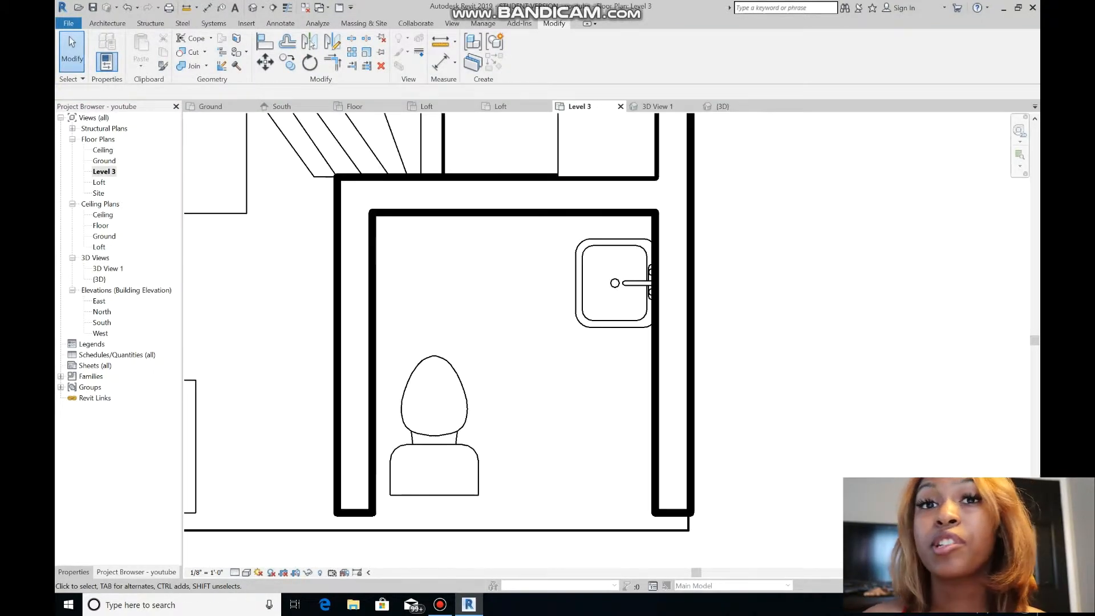
pyautogui.click(107, 23)
pyautogui.click(190, 51)
pyautogui.click(513, 269)
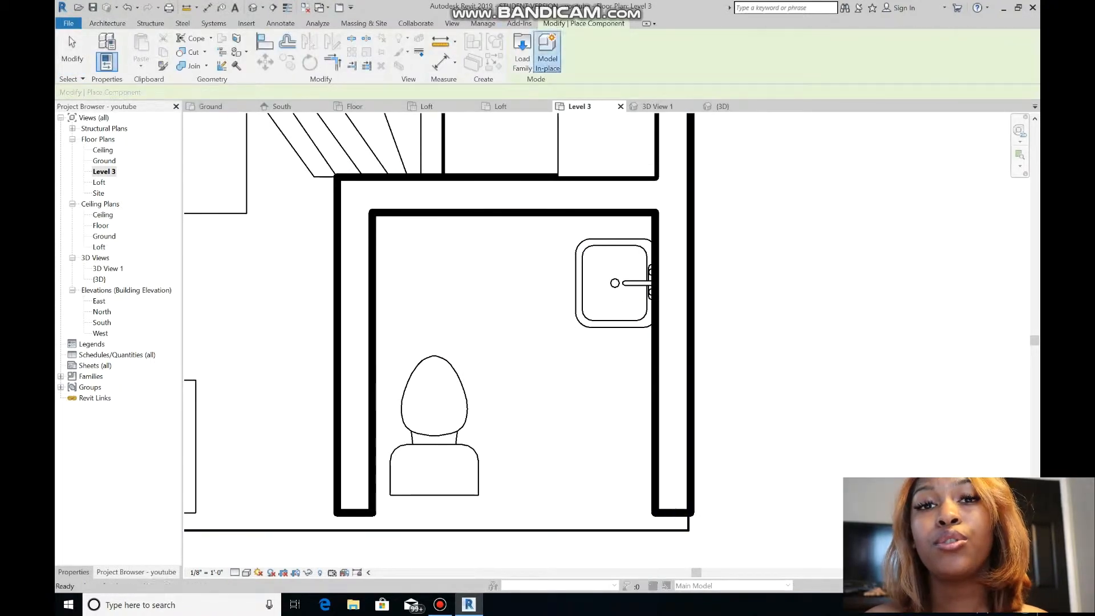
pyautogui.click(547, 54)
pyautogui.scroll(-5, 437, 173)
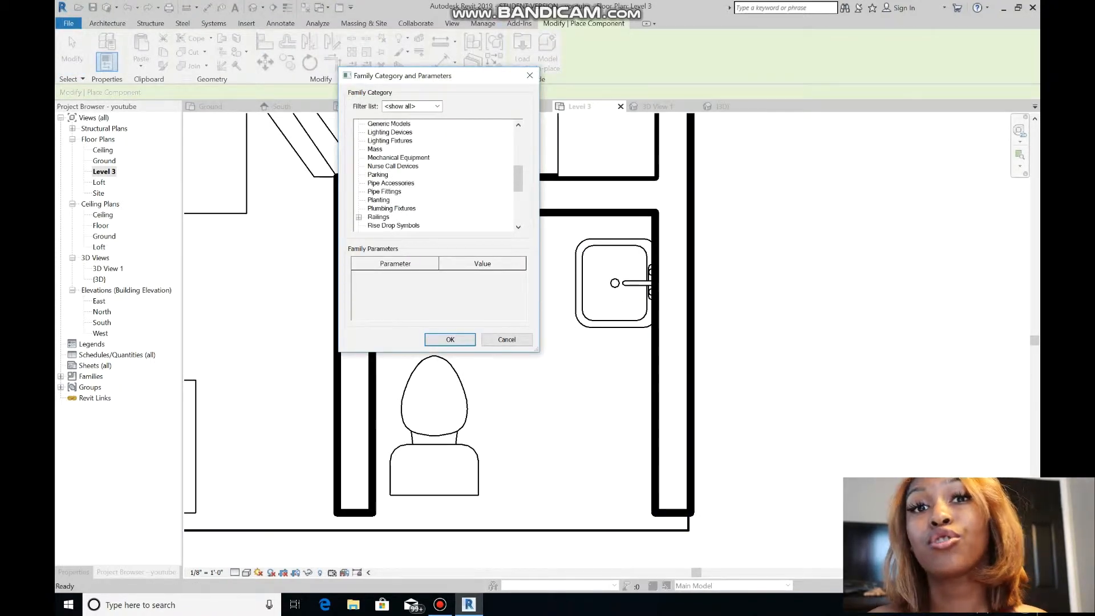
pyautogui.press('Return')
pyautogui.write('shower')
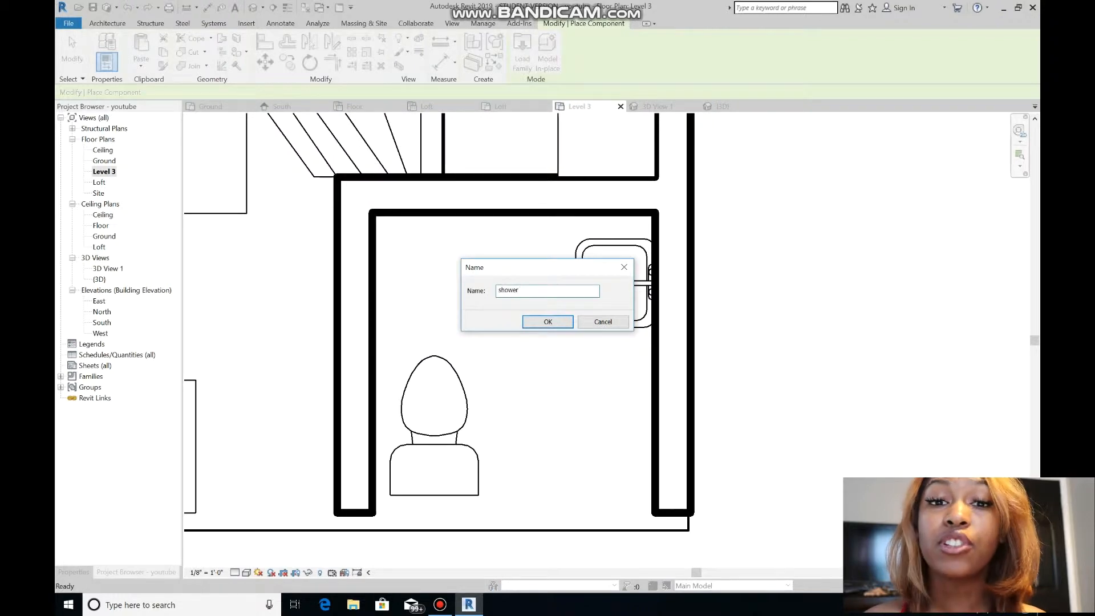
pyautogui.press('Return')
# Extrude a rectangle about 3' 0" by 2' 4" between the toilet and the east wall as the shower base
pyautogui.click(99, 23)
pyautogui.click(153, 52)
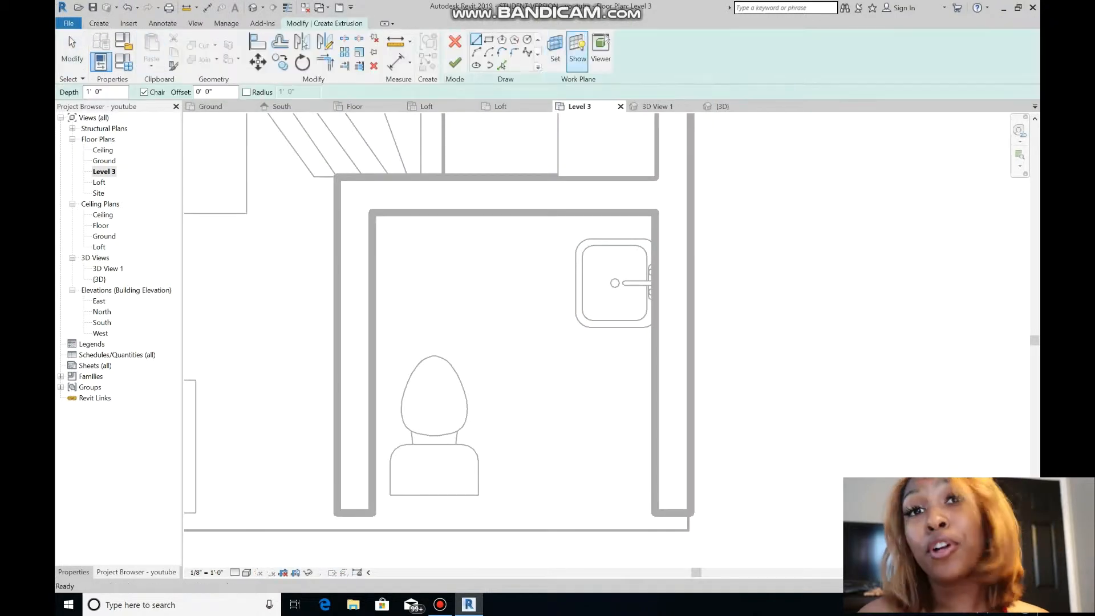
pyautogui.click(554, 51)
pyautogui.press('Return')
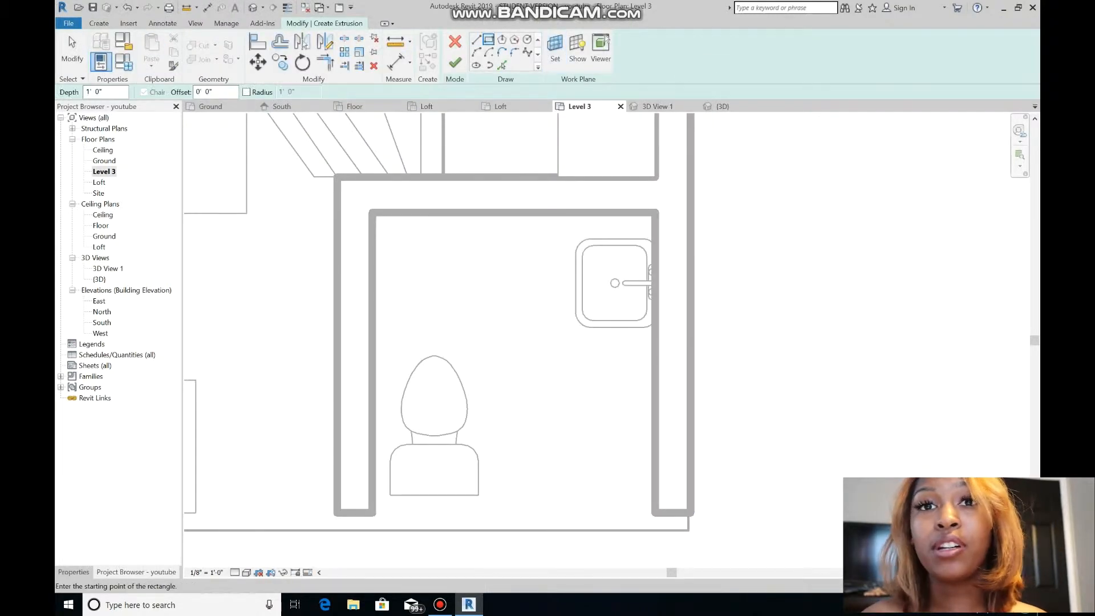
pyautogui.click(635, 512)
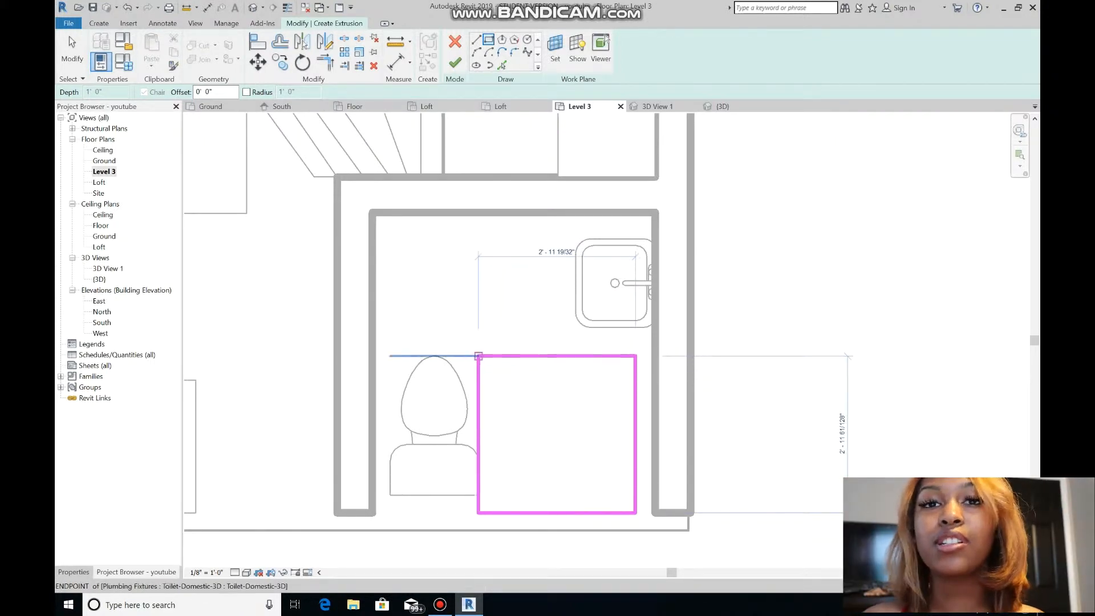
pyautogui.press('Escape')
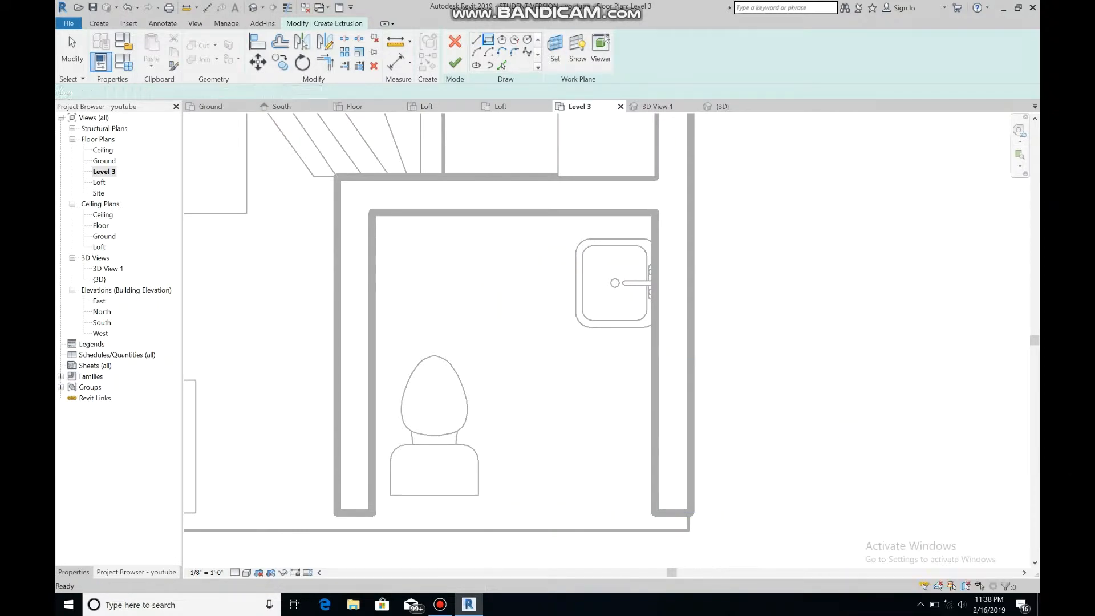
pyautogui.click(644, 488)
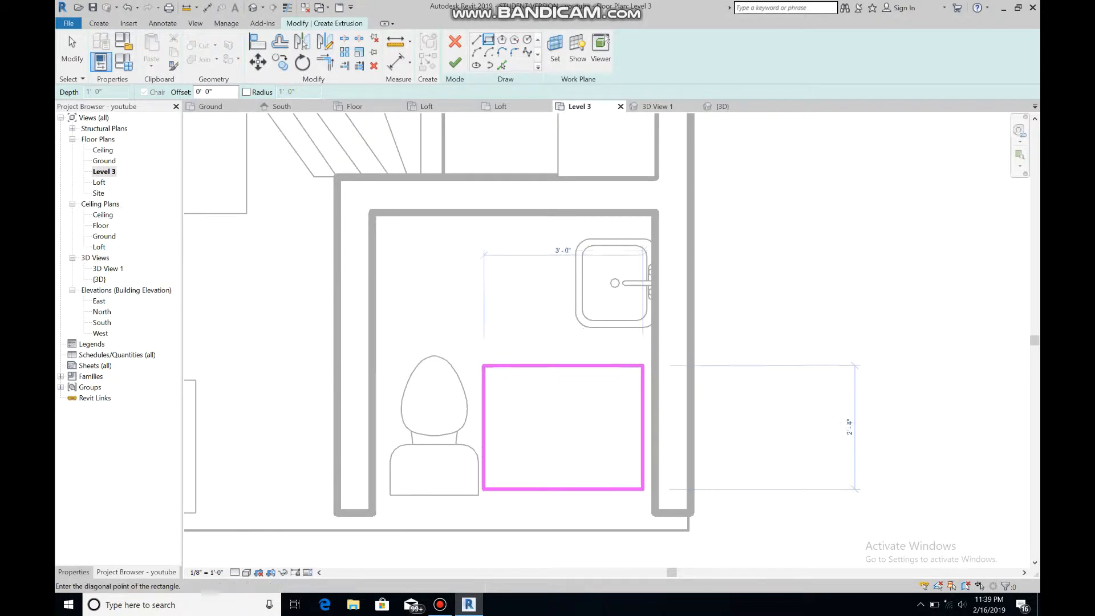
pyautogui.click(479, 360)
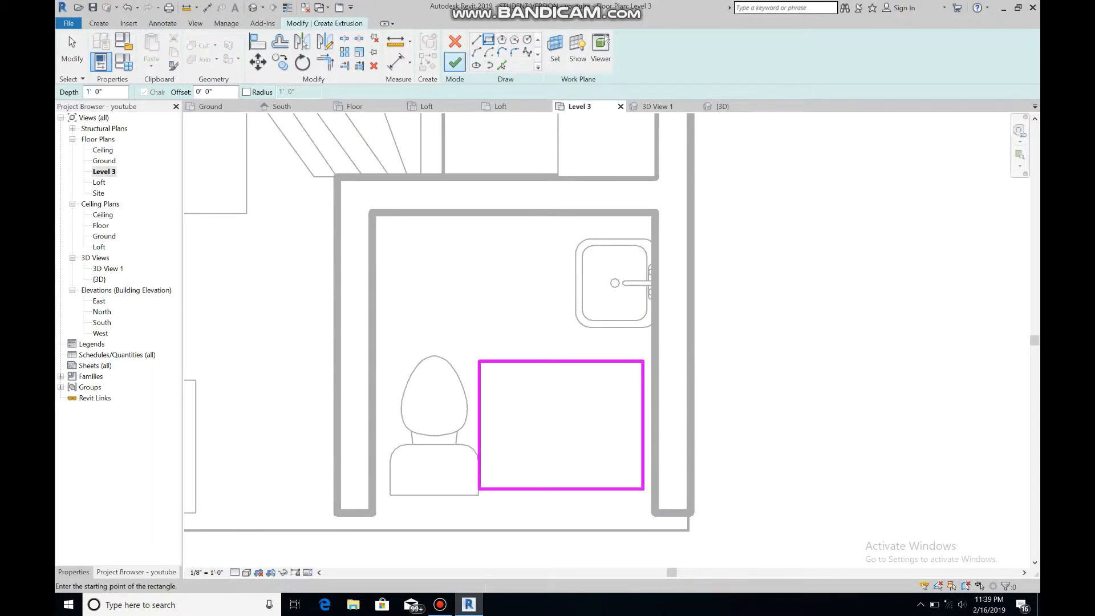
pyautogui.click(455, 63)
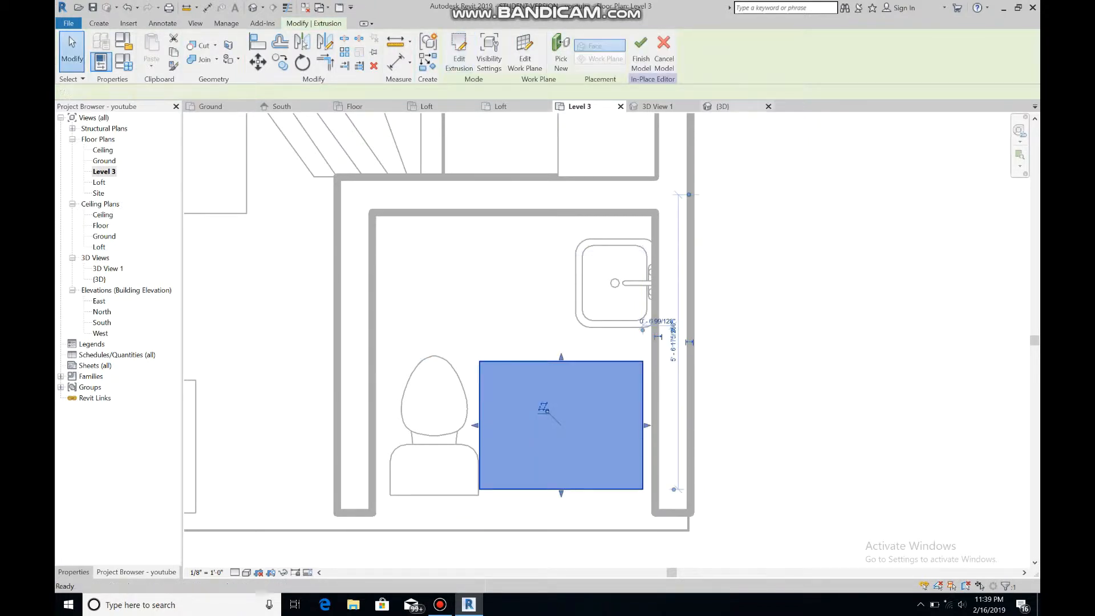
# In the 3D view, lower the shower base's top to a depth of about 4 1/2" and finish the model
pyautogui.click(727, 107)
pyautogui.scroll(3, 856, 416)
pyautogui.moveTo(733, 358); pyautogui.dragTo(733, 385)
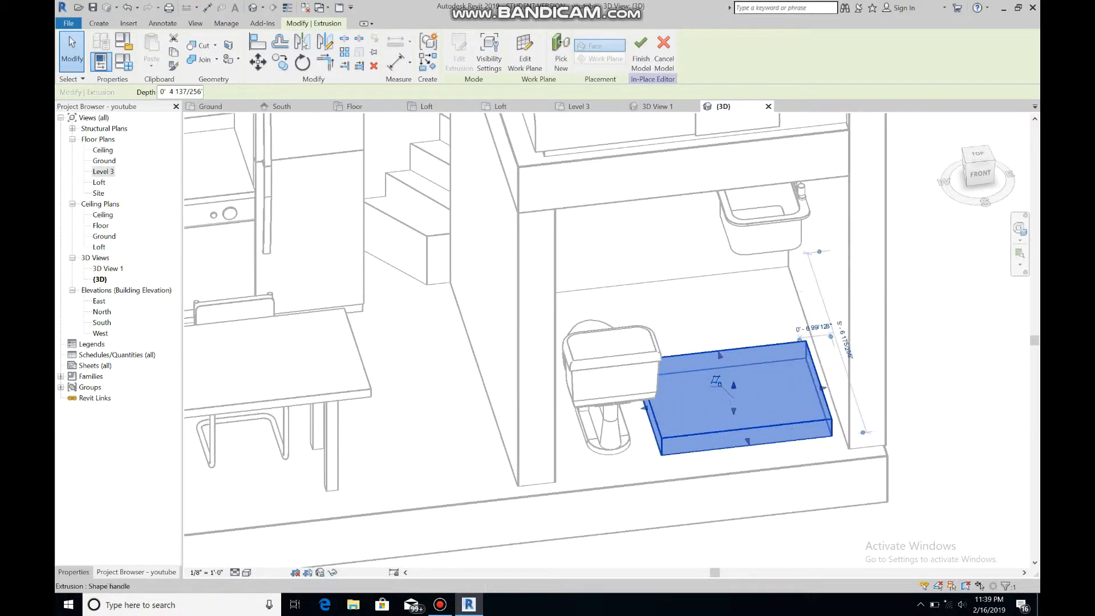
pyautogui.click(641, 52)
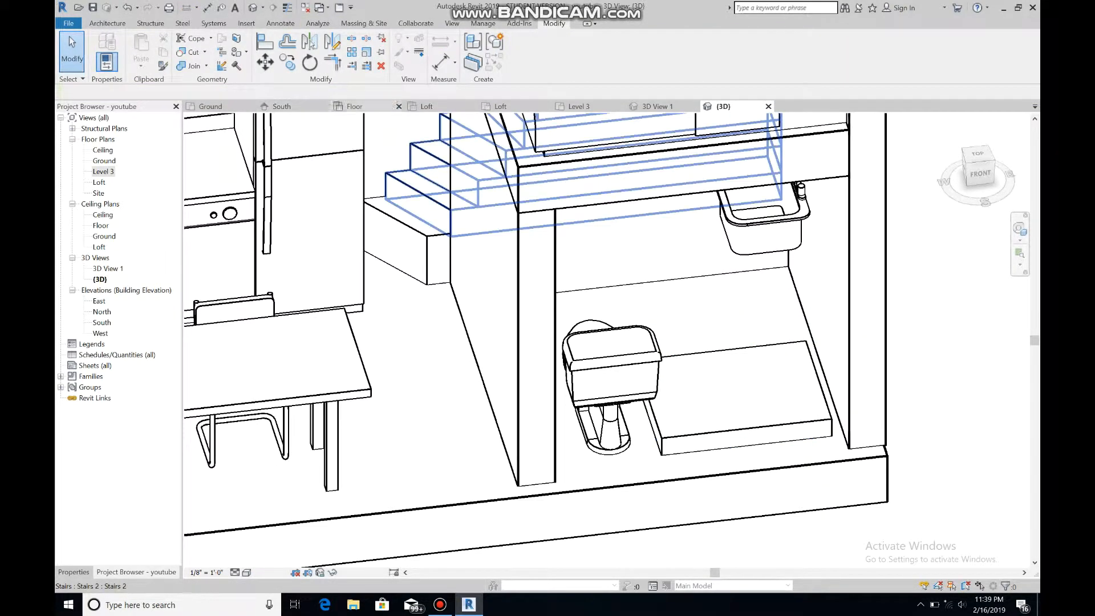
# In the Level 3 floor plan, move the toilet slightly west against the bathroom wall and check it in 3D
pyautogui.click(579, 106)
pyautogui.moveTo(436, 450)
pyautogui.mouseDown()
pyautogui.moveTo(397, 442)
pyautogui.moveTo(419, 451)
pyautogui.moveTo(433, 442)
pyautogui.moveTo(423, 446)
pyautogui.mouseUp()
pyautogui.click(722, 106)
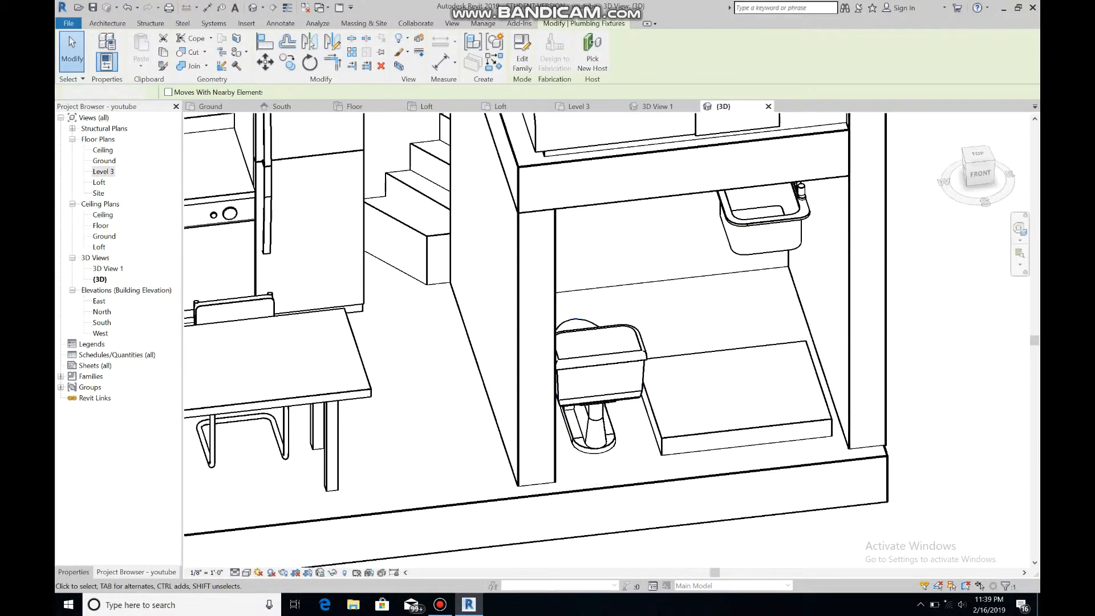
pyautogui.press('Escape')
# Edit the shower in place and create a void extrusion from a 2' 9" by 2' 1" rectangle inset within the base
pyautogui.click(579, 107)
pyautogui.click(570, 361)
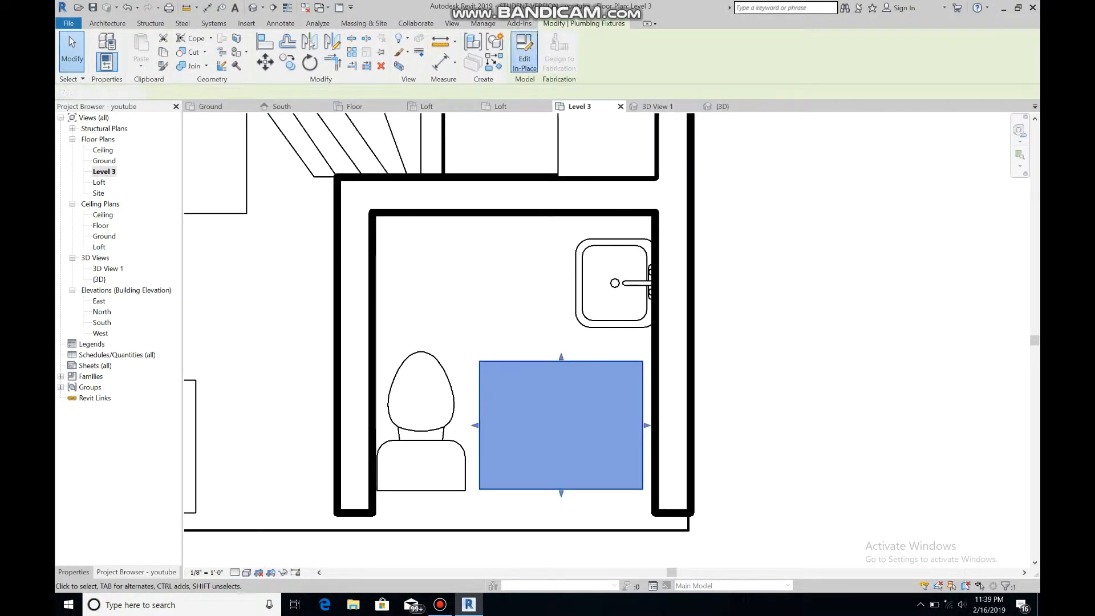
pyautogui.click(524, 52)
pyautogui.click(279, 56)
pyautogui.click(309, 86)
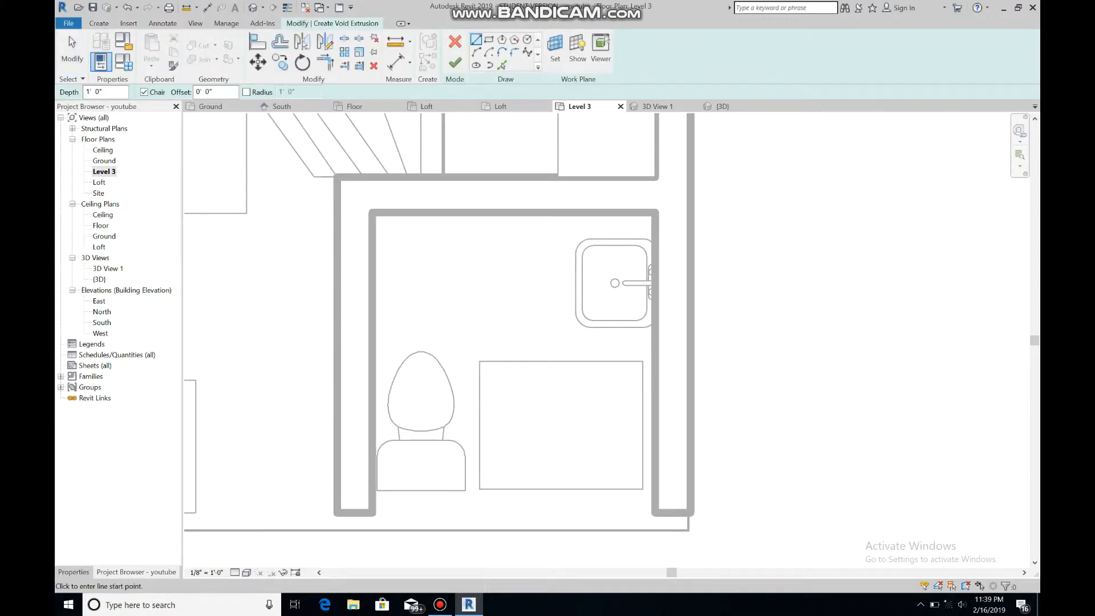
pyautogui.click(555, 51)
pyautogui.click(517, 366)
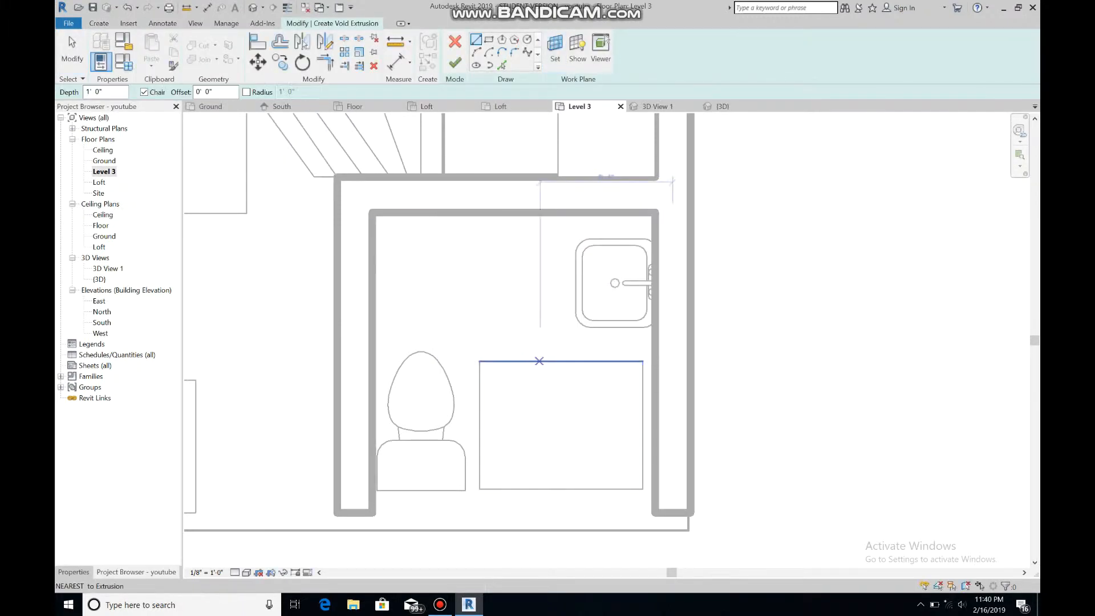
pyautogui.click(488, 368)
pyautogui.click(634, 479)
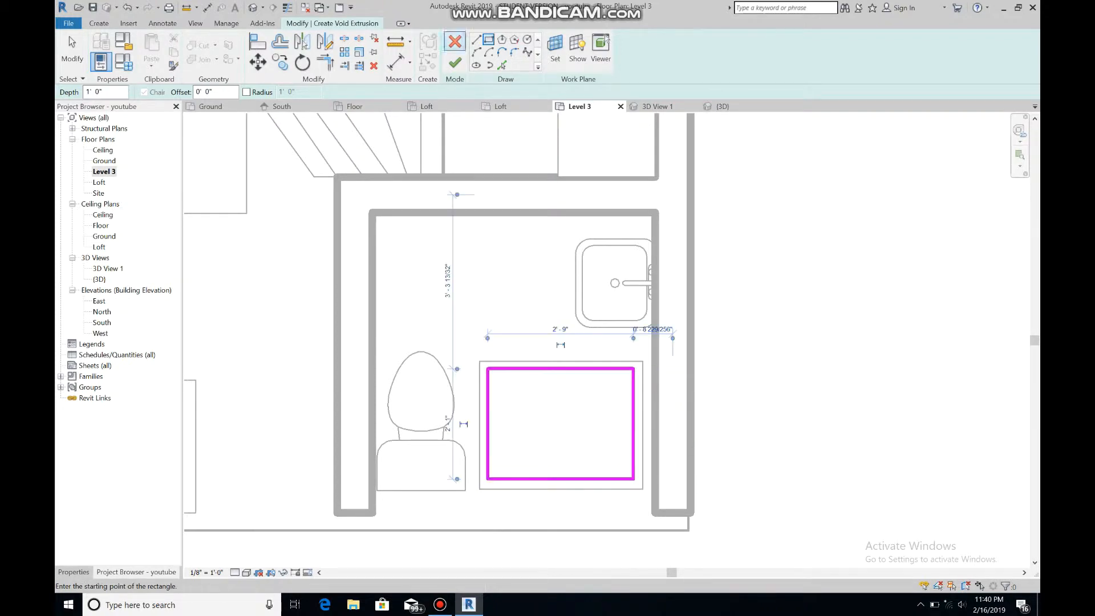
pyautogui.click(454, 62)
# In the 3D view, adjust the void's top and bottom to hollow the shower base into a tray, and finish the model
pyautogui.click(723, 106)
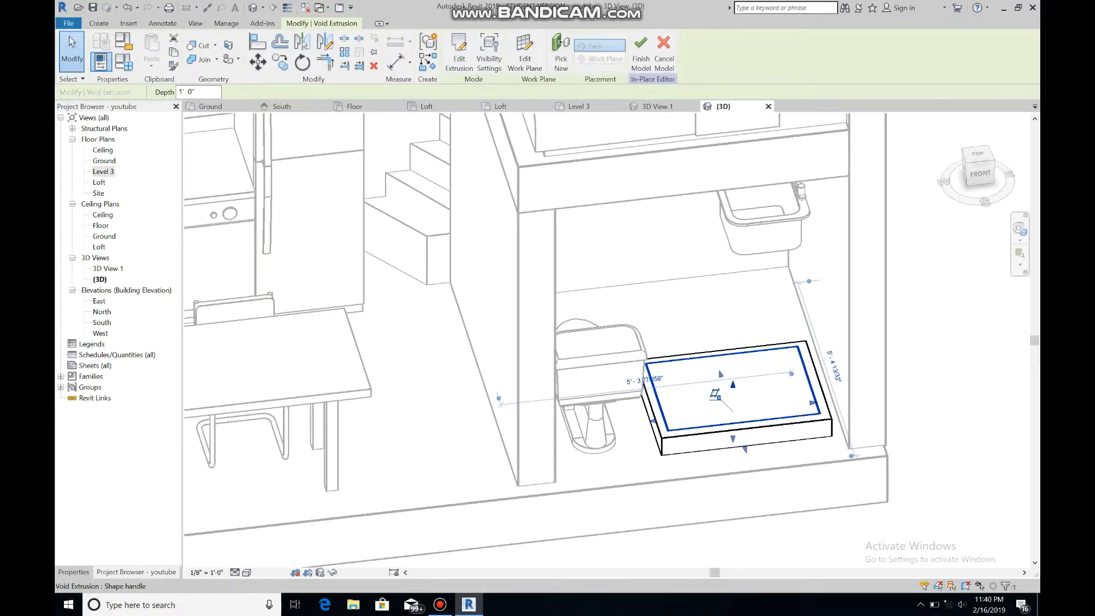
pyautogui.moveTo(733, 385); pyautogui.dragTo(733, 371)
pyautogui.moveTo(733, 439); pyautogui.dragTo(733, 411)
pyautogui.click(641, 57)
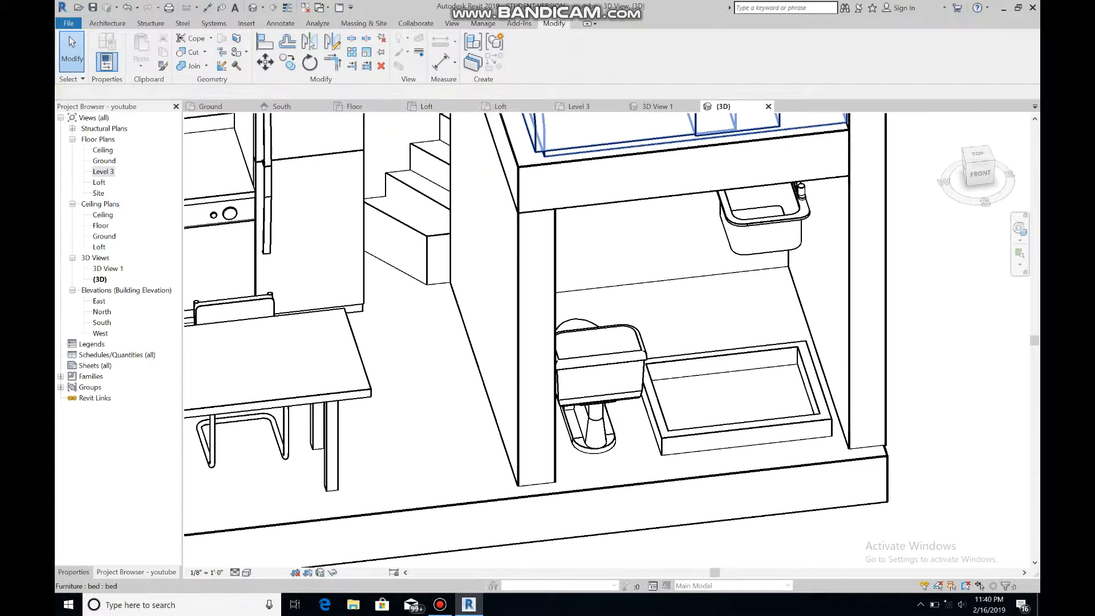
# Reopen the shower for in-place editing in the Level 3 plan and start an extrusion rectangle from the tray's outer northwest corner
pyautogui.click(579, 107)
pyautogui.scroll(1, 646, 551)
pyautogui.click(107, 23)
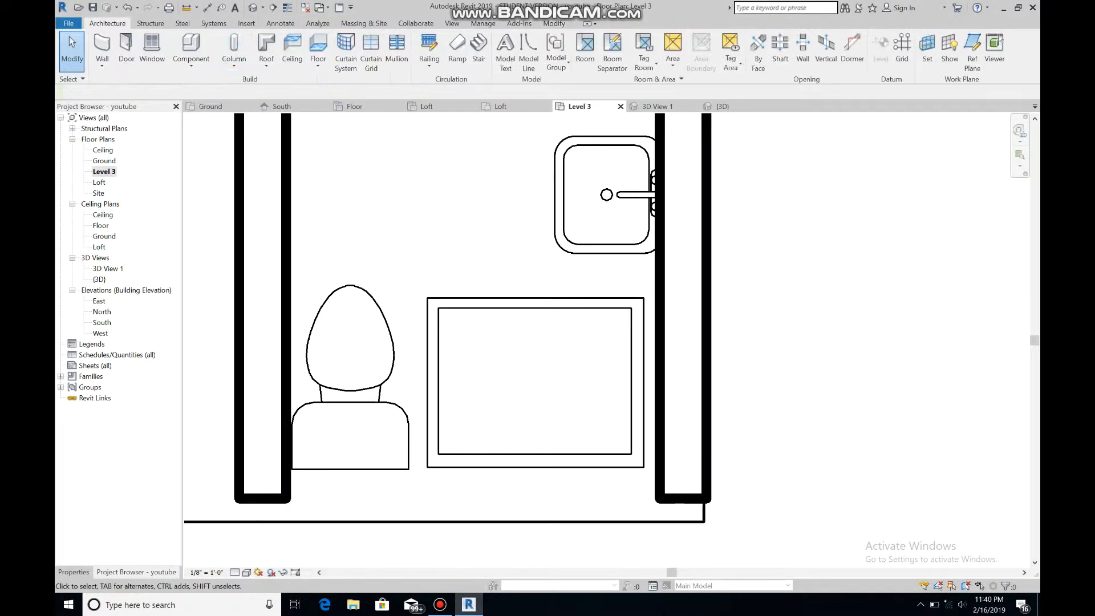
pyautogui.click(192, 51)
pyautogui.press('Escape')
pyautogui.doubleClick(450, 302)
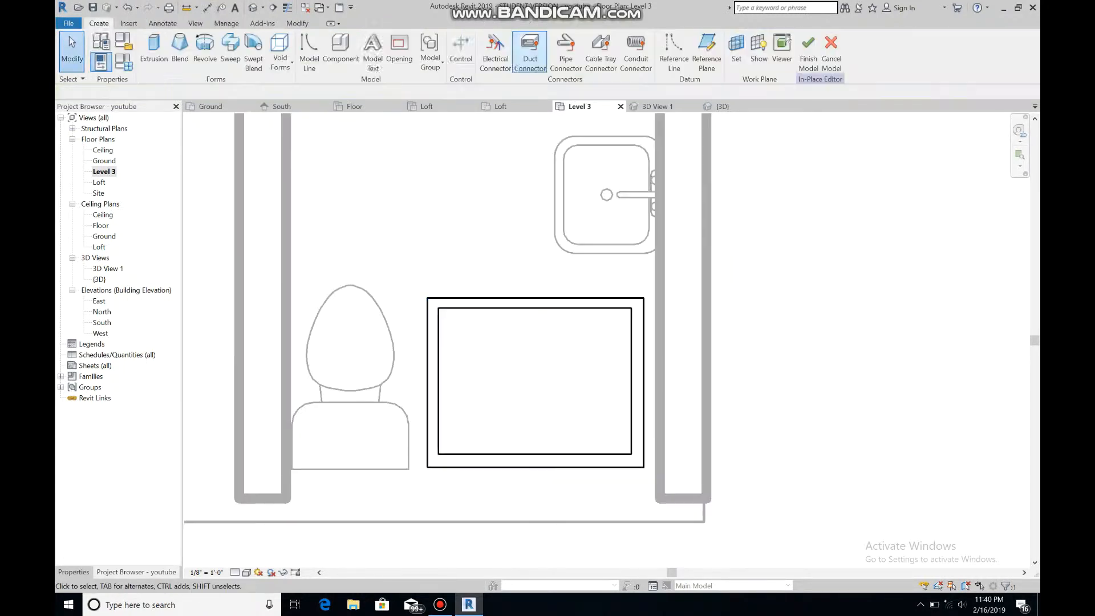
pyautogui.click(154, 48)
pyautogui.click(555, 49)
pyautogui.press('Return')
pyautogui.click(427, 297)
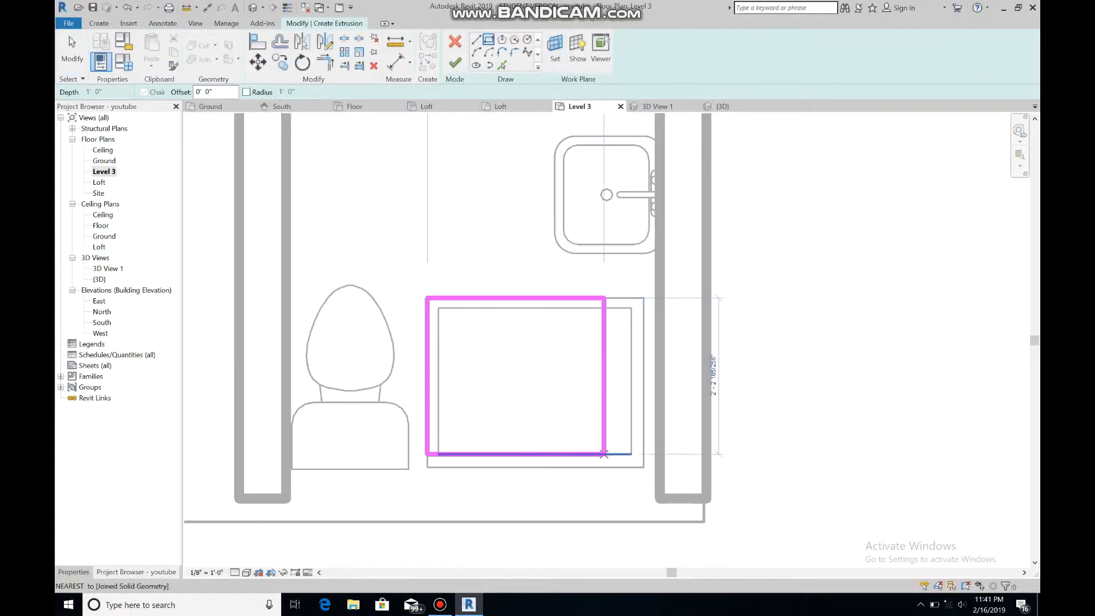
# Finish a rectangular extrusion sketched over the shower base's outer edge and switch to the 3D view
pyautogui.click(644, 467)
pyautogui.click(455, 62)
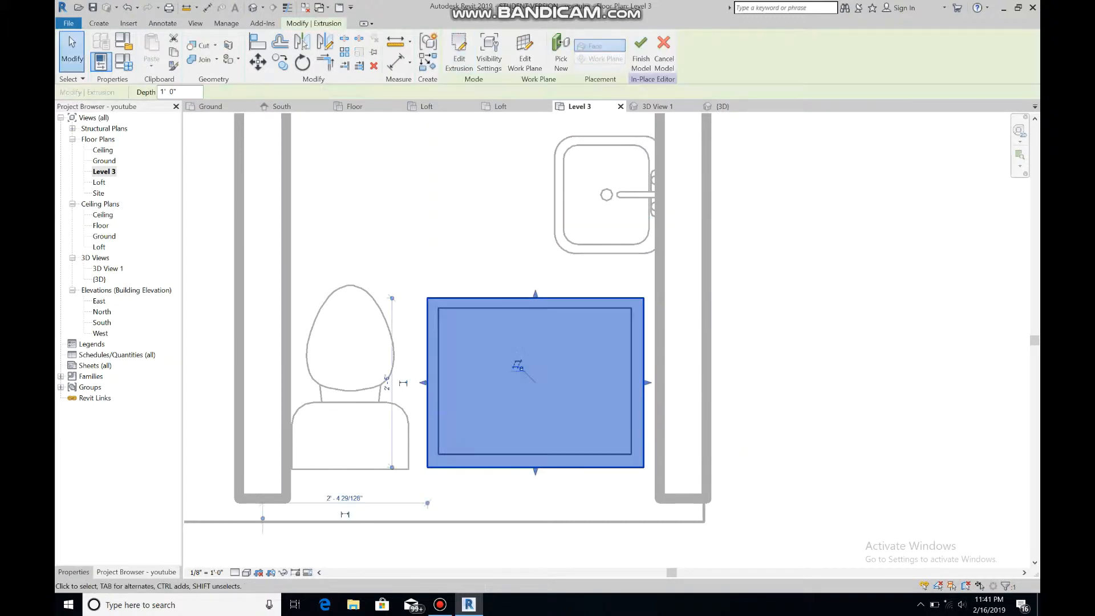
pyautogui.click(723, 107)
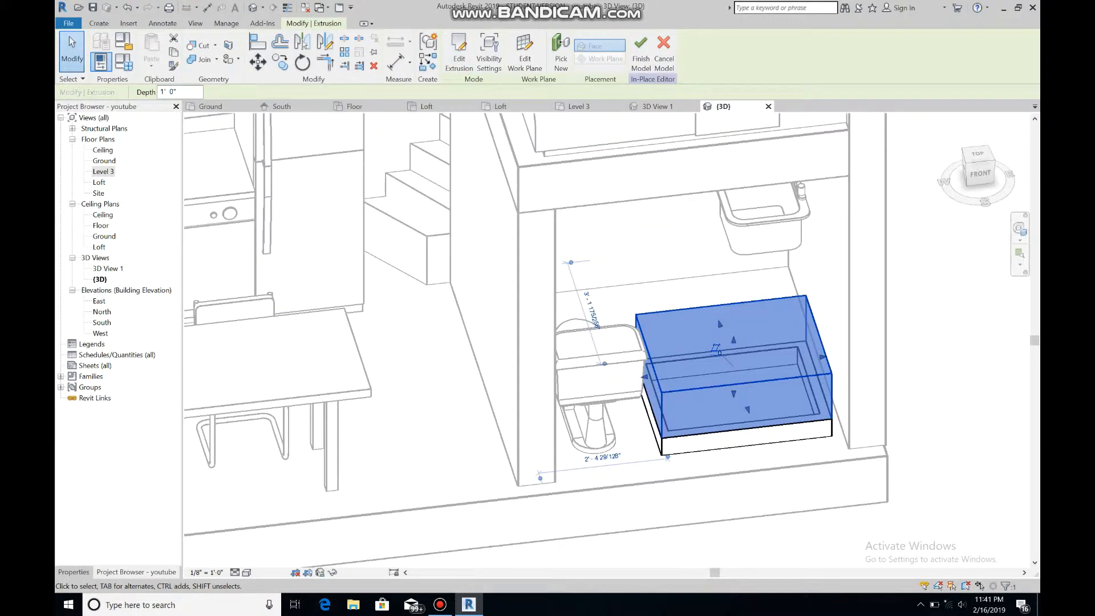
# In the South elevation, stretch the new shower extrusion upward to a depth of about 5' 2"
pyautogui.click(281, 107)
pyautogui.scroll(-6, 576, 374)
pyautogui.scroll(2, 587, 536)
pyautogui.moveTo(587, 537); pyautogui.dragTo(579, 419, button='middle')
pyautogui.moveTo(577, 399); pyautogui.dragTo(560, 334)
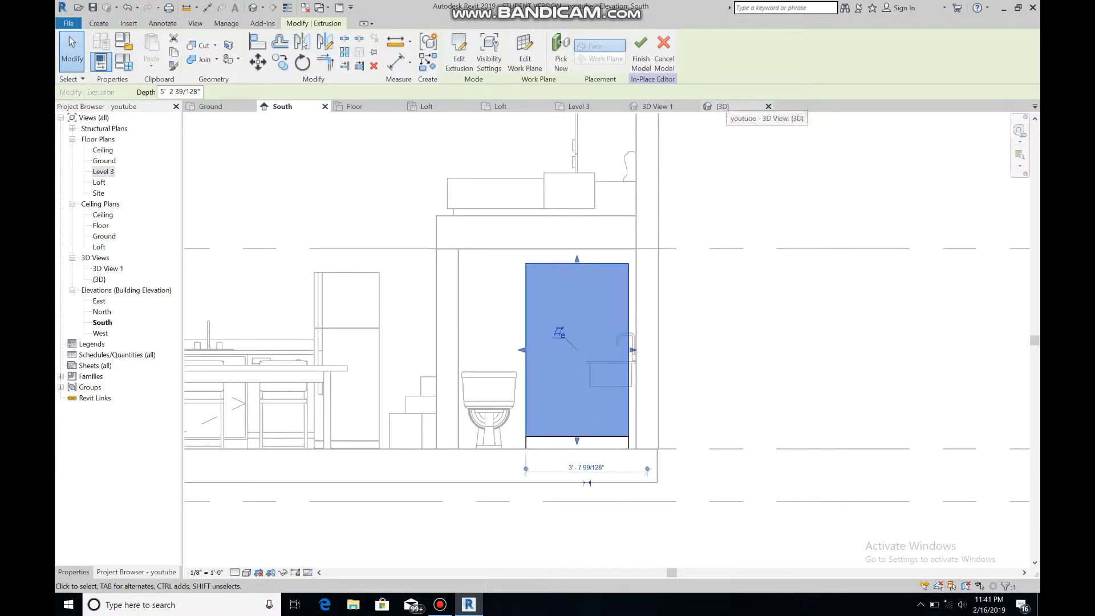
pyautogui.click(640, 52)
pyautogui.click(524, 52)
pyautogui.click(99, 23)
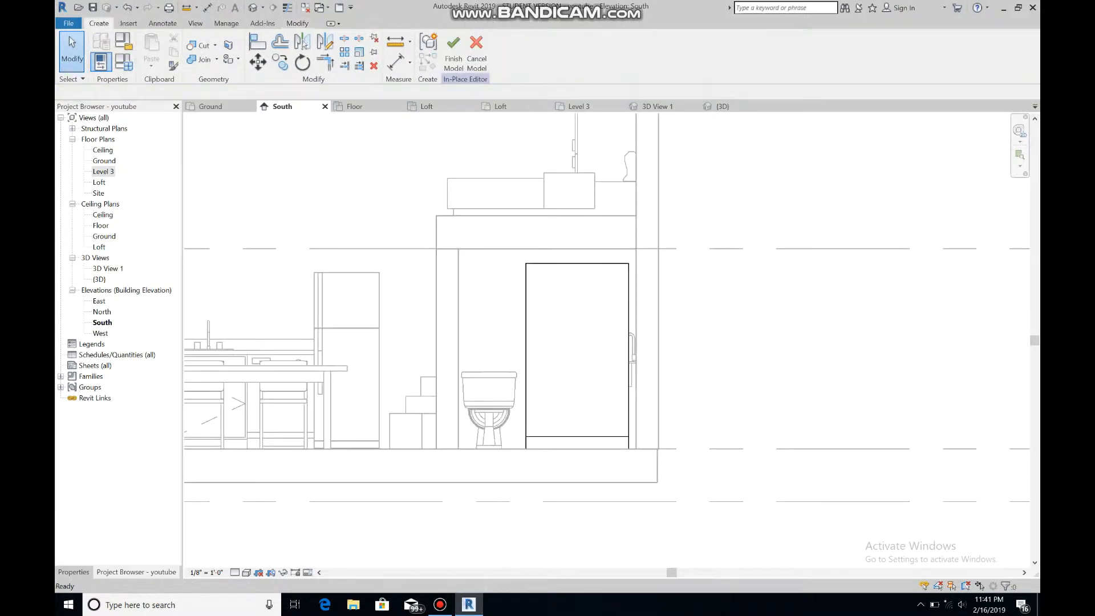
pyautogui.click(280, 53)
pyautogui.click(303, 85)
pyautogui.press('Return')
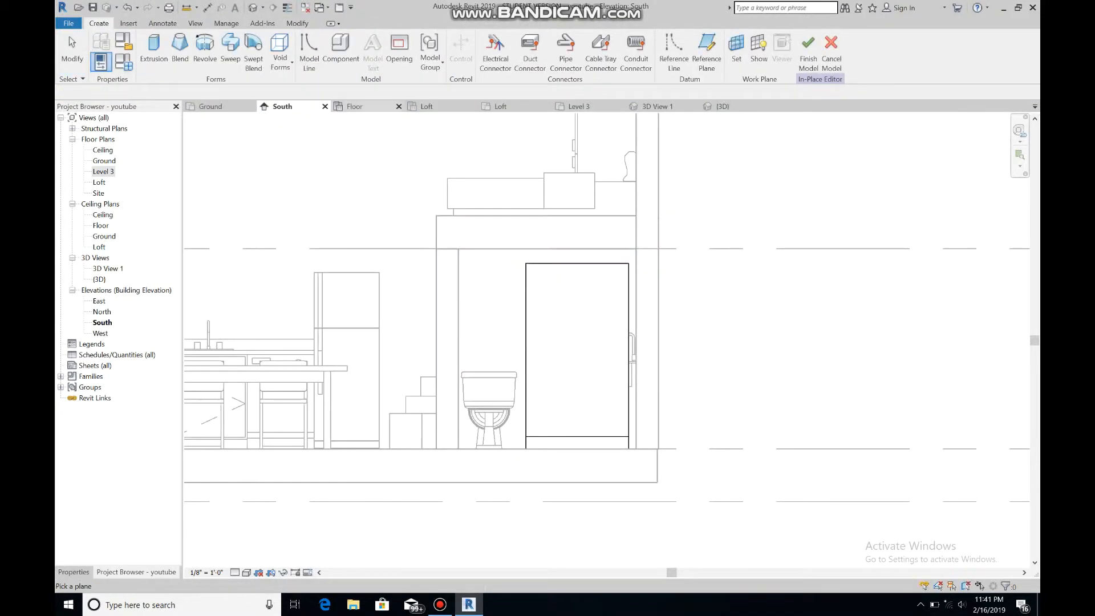
# Set up a rectangular void extrusion in the Level 3 plan, using the Extrusion work plane
pyautogui.click(592, 107)
pyautogui.scroll(3, 437, 303)
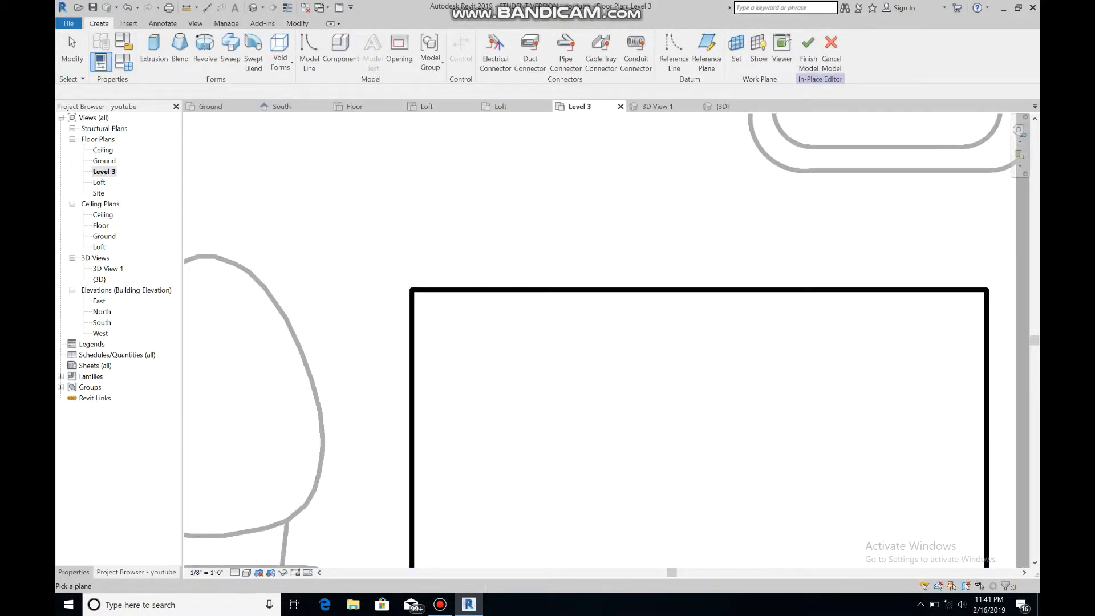
pyautogui.scroll(-5, 770, 486)
pyautogui.click(280, 54)
pyautogui.click(304, 86)
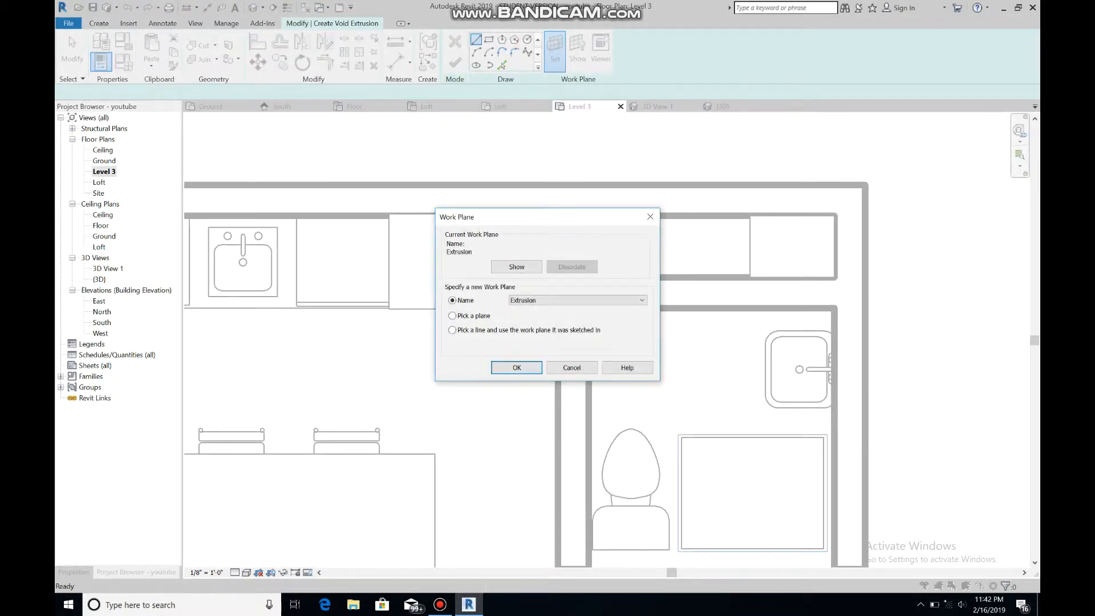
pyautogui.press('Return')
pyautogui.click(681, 437)
pyautogui.press('Escape')
pyautogui.scroll(6, 848, 565)
pyautogui.scroll(-1, 848, 565)
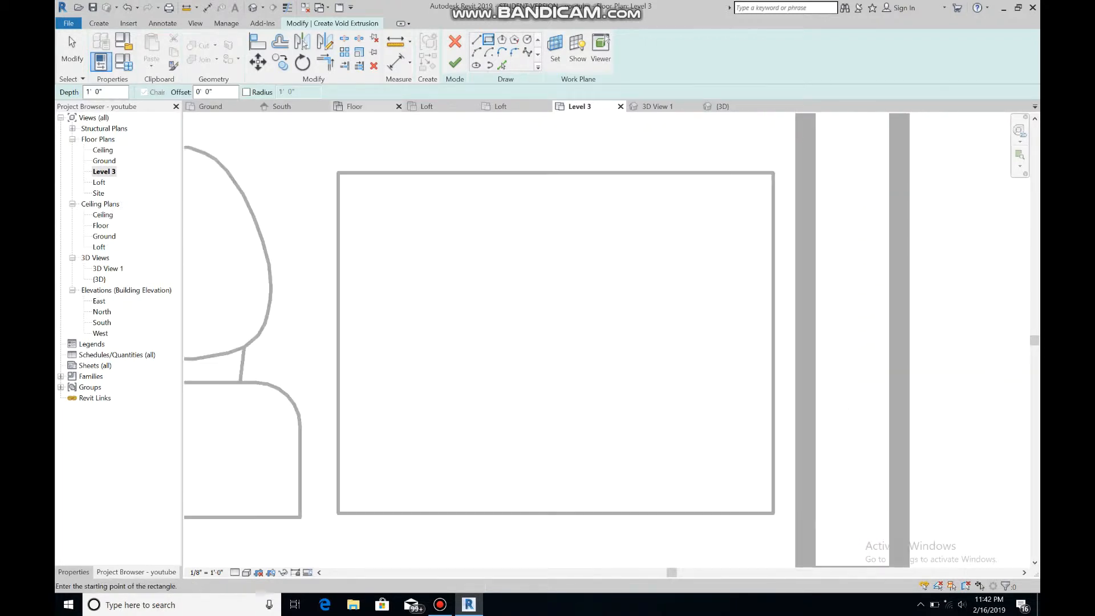
pyautogui.click(347, 181)
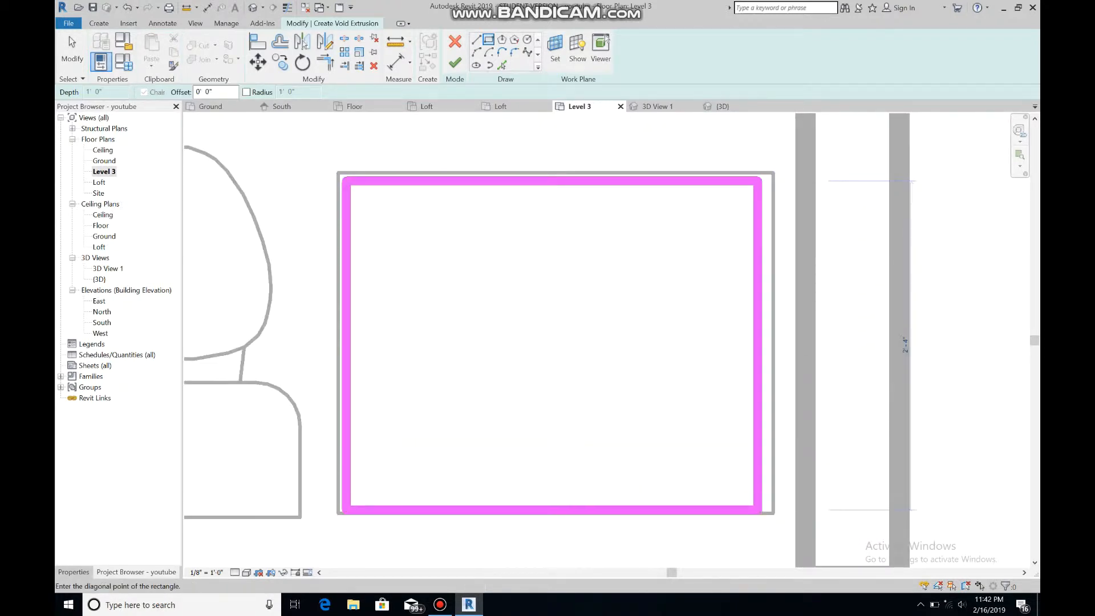
pyautogui.click(770, 499)
pyautogui.moveTo(277, 135); pyautogui.dragTo(431, 216)
pyautogui.moveTo(306, 145); pyautogui.dragTo(1021, 566)
pyautogui.press('Delete')
# Sketch a void rectangle about 2' 11" by 2' 3" just inside the shower outline and finish the sketch
pyautogui.click(489, 39)
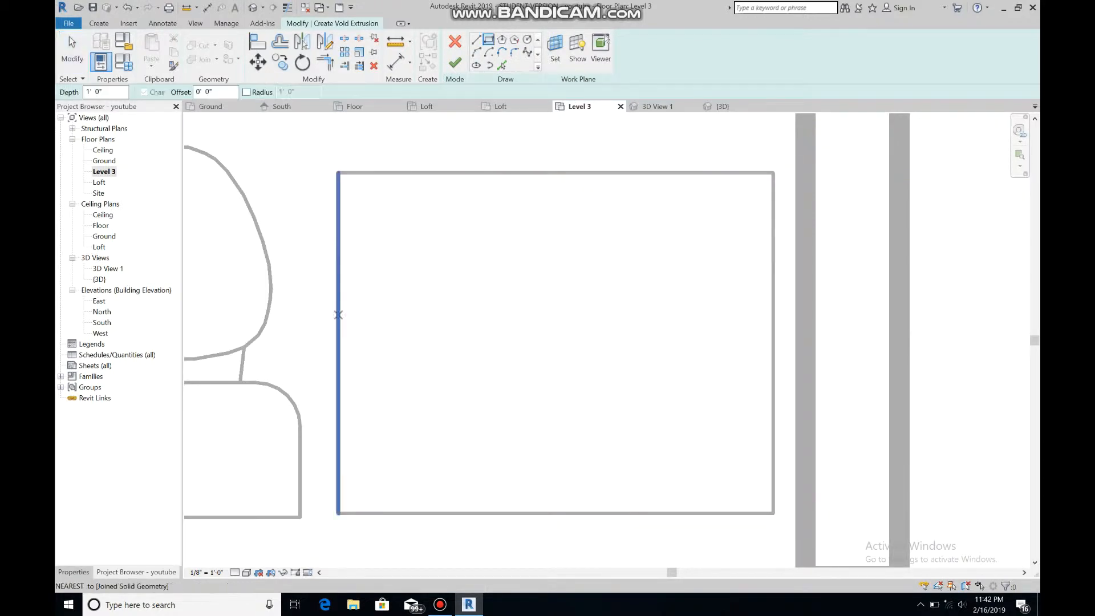
pyautogui.click(346, 180)
pyautogui.click(758, 498)
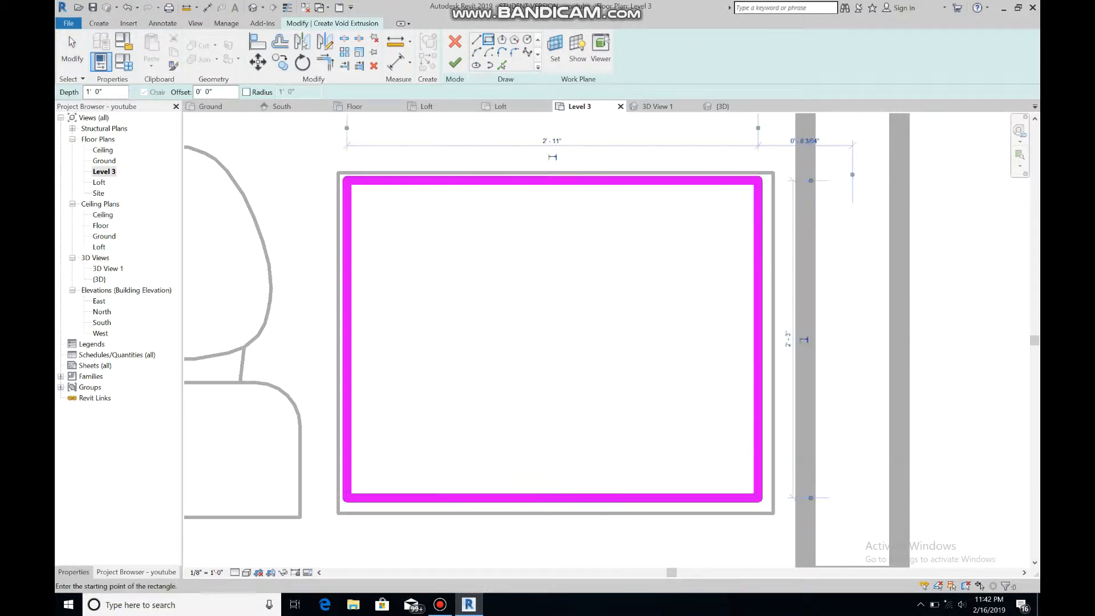
pyautogui.click(454, 63)
# In the 3D view, stretch the void through the shower enclosure to a depth of about 5' 4" and finish the in-place model
pyautogui.click(722, 106)
pyautogui.moveTo(744, 214); pyautogui.dragTo(746, 398)
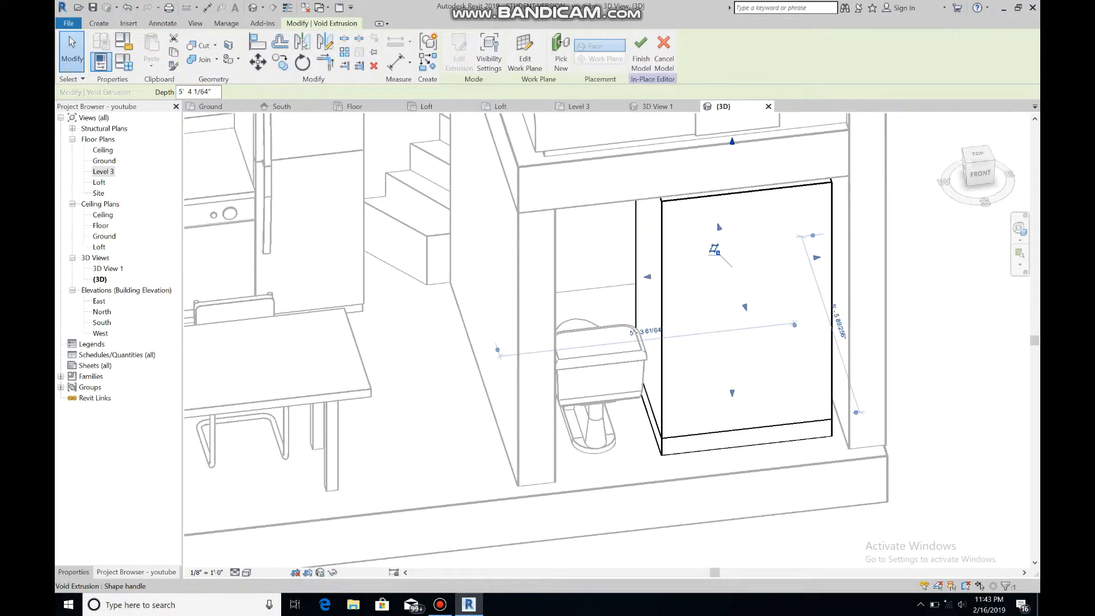
pyautogui.click(640, 52)
pyautogui.click(440, 605)
pyautogui.click(961, 149)
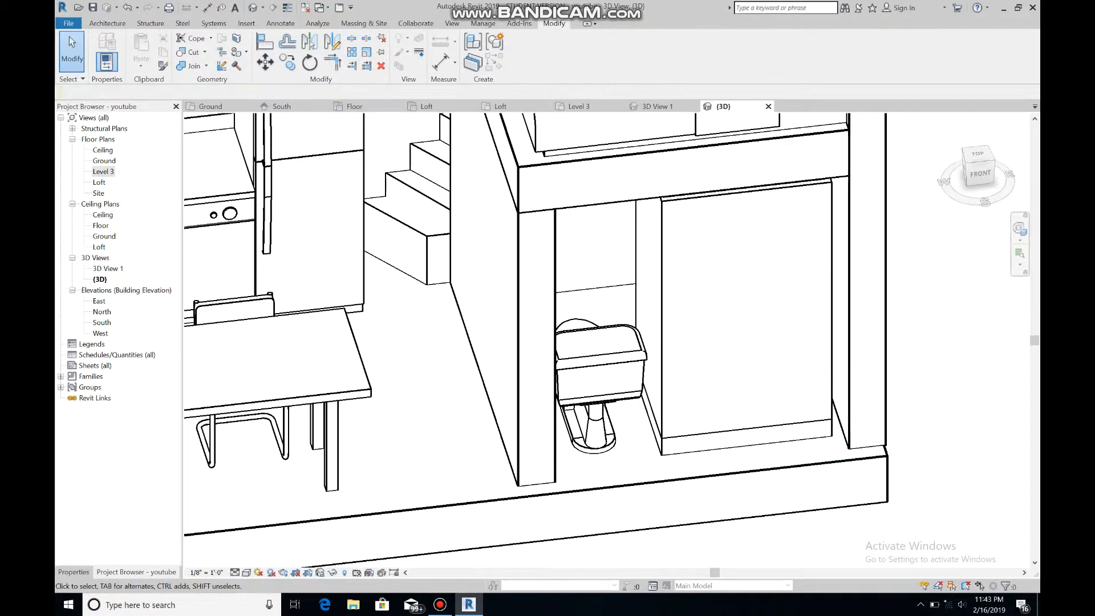
pyautogui.click(1020, 230)
pyautogui.moveTo(688, 325); pyautogui.dragTo(679, 272)
pyautogui.scroll(-6, 650, 268)
pyautogui.moveTo(614, 285); pyautogui.dragTo(629, 342)
pyautogui.click(444, 212)
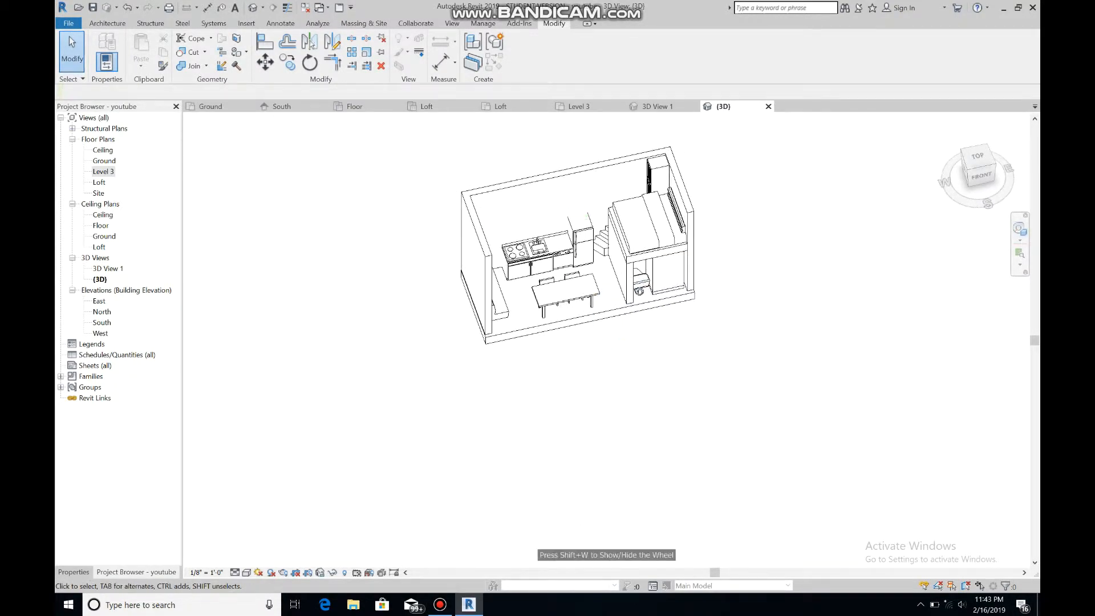
# Return to the Level 3 floor plan and check it for hidden elements
pyautogui.click(579, 106)
pyautogui.scroll(-2, 502, 421)
pyautogui.scroll(4, 195, 402)
pyautogui.click(440, 605)
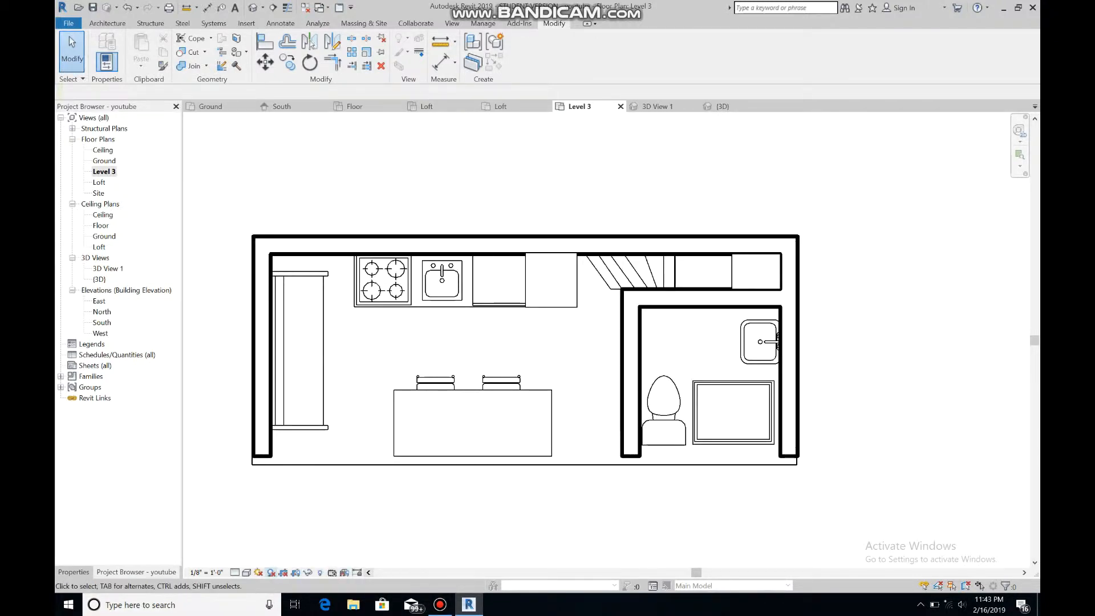
pyautogui.click(320, 573)
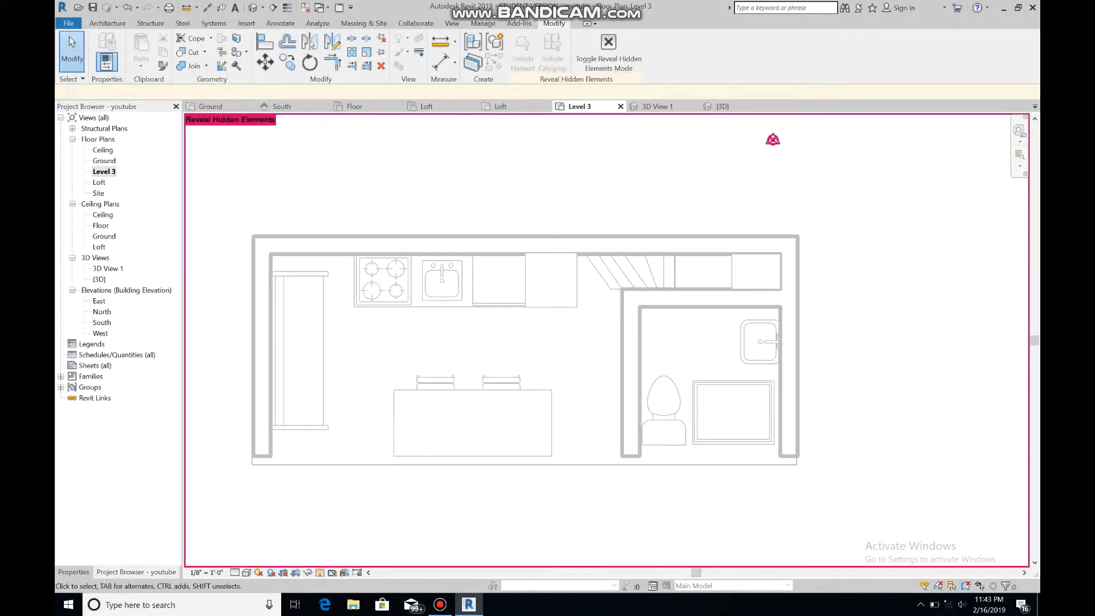
pyautogui.click(320, 573)
# Draw a 20' wall closing the open front side of the house between the two end walls
pyautogui.click(107, 24)
pyautogui.click(99, 46)
pyautogui.click(262, 456)
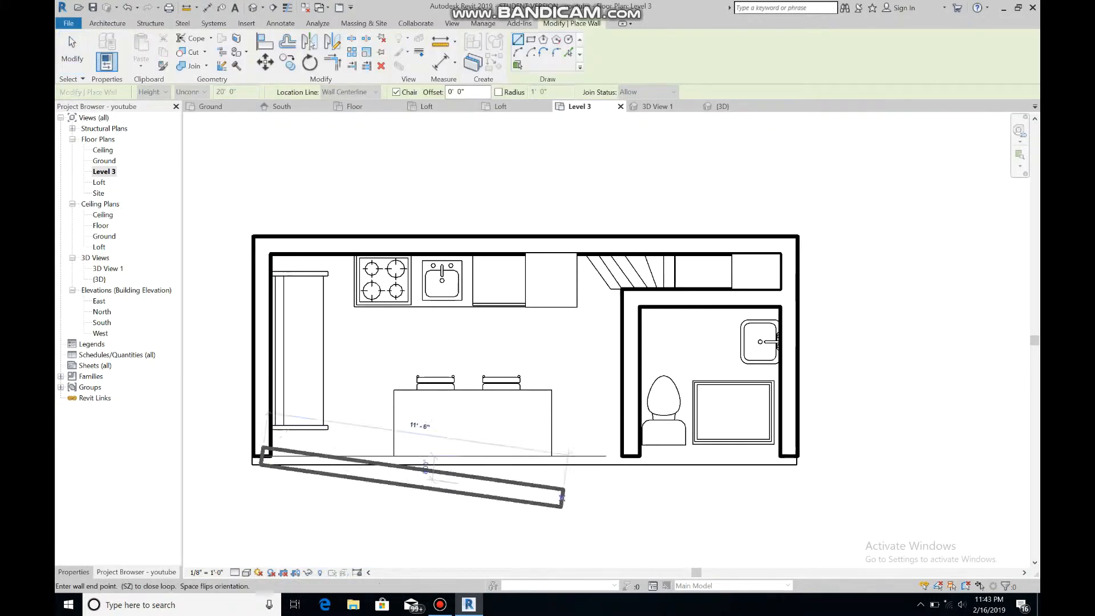
pyautogui.click(789, 456)
pyautogui.press('Escape')
pyautogui.press('Escape')
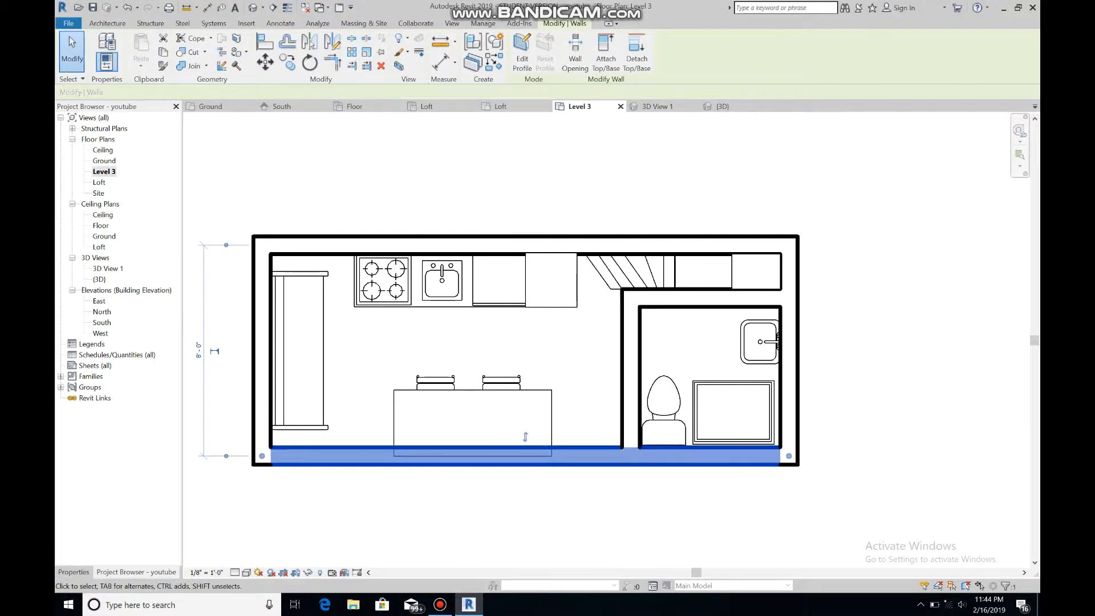
# Set the new front wall's top constraint to Up to level: Ceiling
pyautogui.click(74, 572)
pyautogui.click(168, 241)
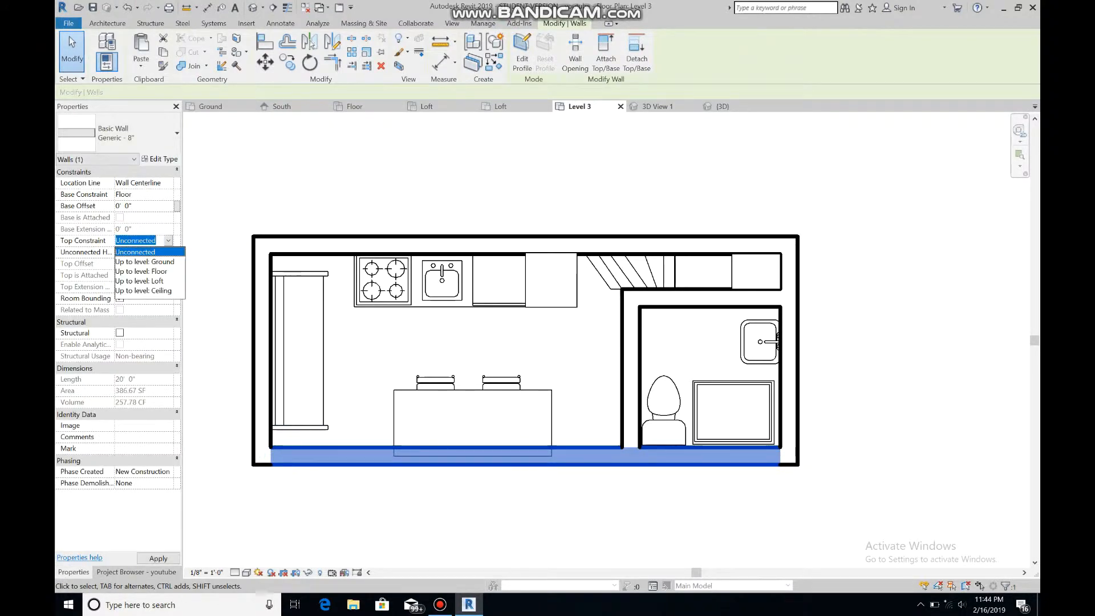
pyautogui.click(143, 291)
pyautogui.press('Escape')
# Move the table clear of the front wall and nearer the sofa, with both chairs along its kitchen side
pyautogui.moveTo(502, 382); pyautogui.dragTo(499, 362)
pyautogui.moveTo(435, 383); pyautogui.dragTo(433, 362)
pyautogui.click(505, 379)
pyautogui.moveTo(502, 420); pyautogui.dragTo(502, 399)
pyautogui.scroll(2, 437, 483)
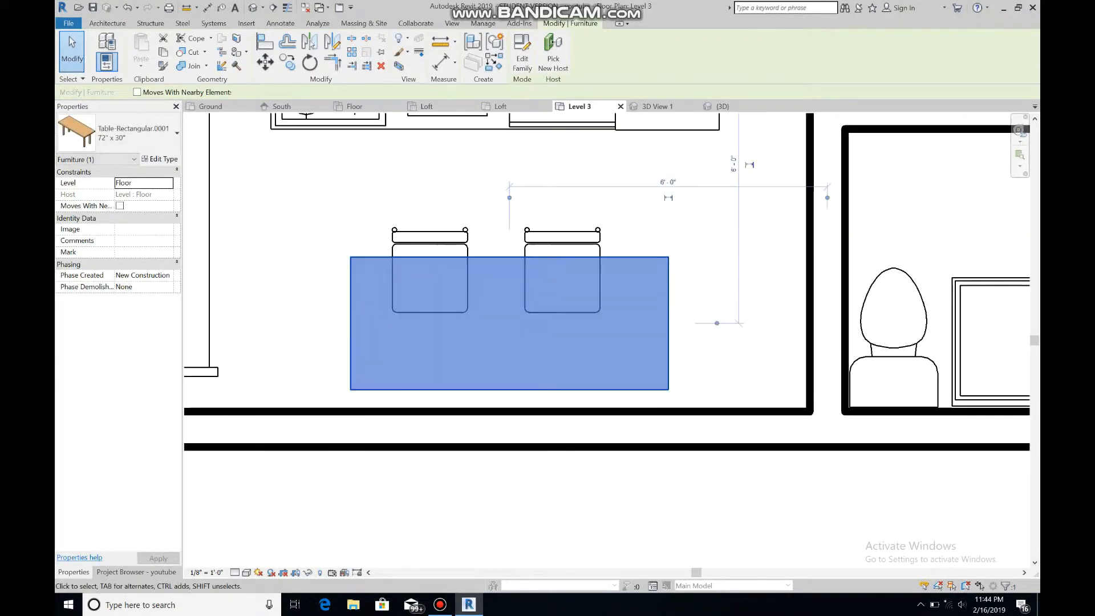
pyautogui.moveTo(485, 257); pyautogui.dragTo(316, 260)
pyautogui.moveTo(556, 242); pyautogui.dragTo(473, 260)
# Place a 36" x 84" Single-Flush door in the bathroom partition wall, swinging into the kitchen area
pyautogui.click(108, 23)
pyautogui.click(125, 49)
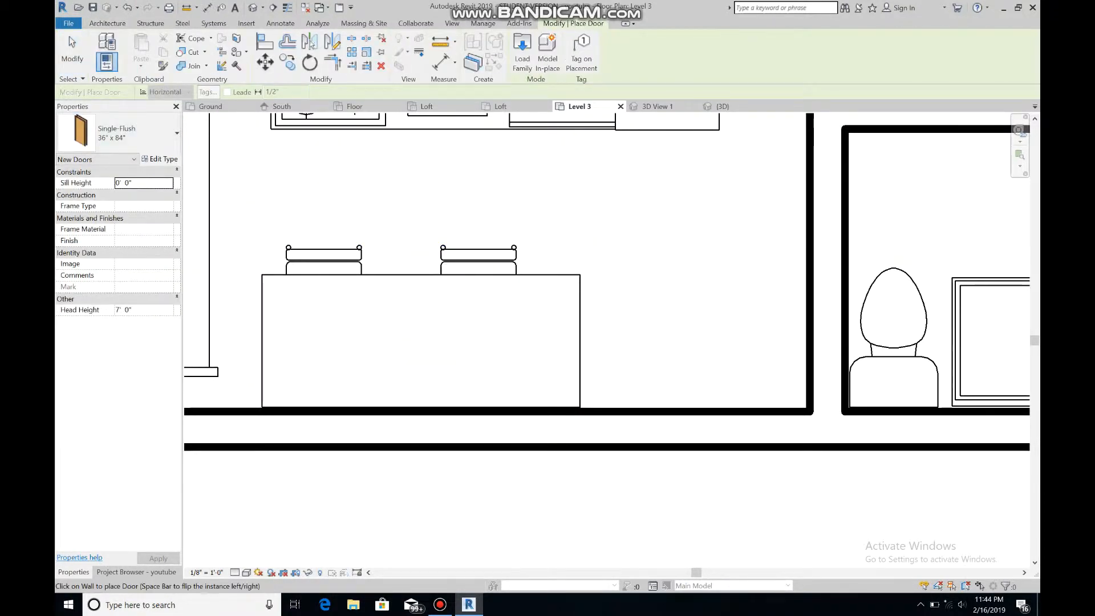
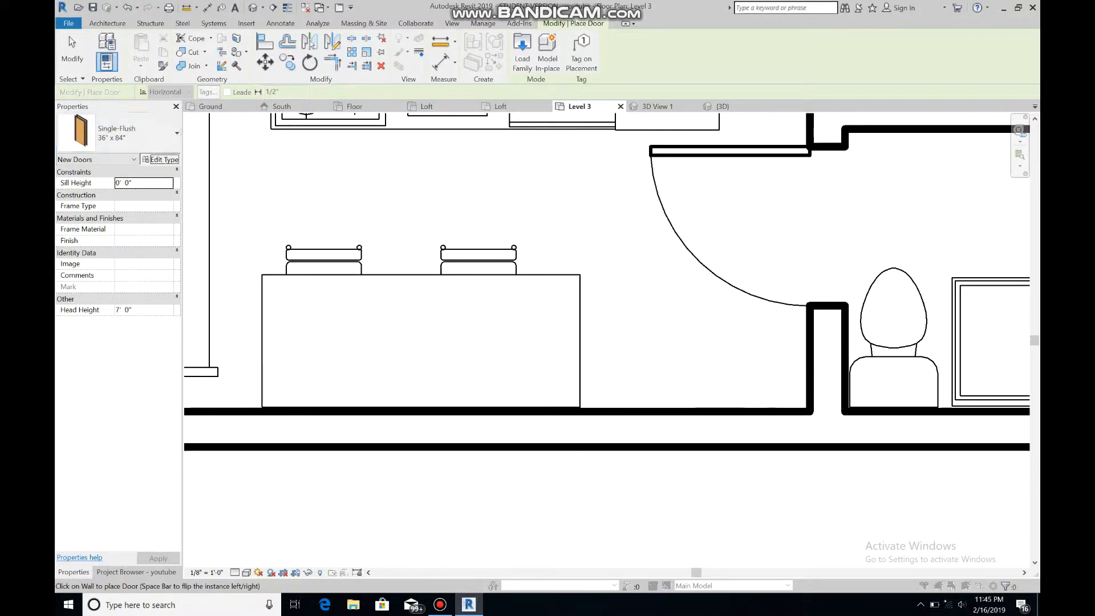
pyautogui.click(160, 160)
pyautogui.click(406, 235)
pyautogui.click(535, 215)
# Browse the family library from US Imperial to the Residential doors folder
pyautogui.click(522, 52)
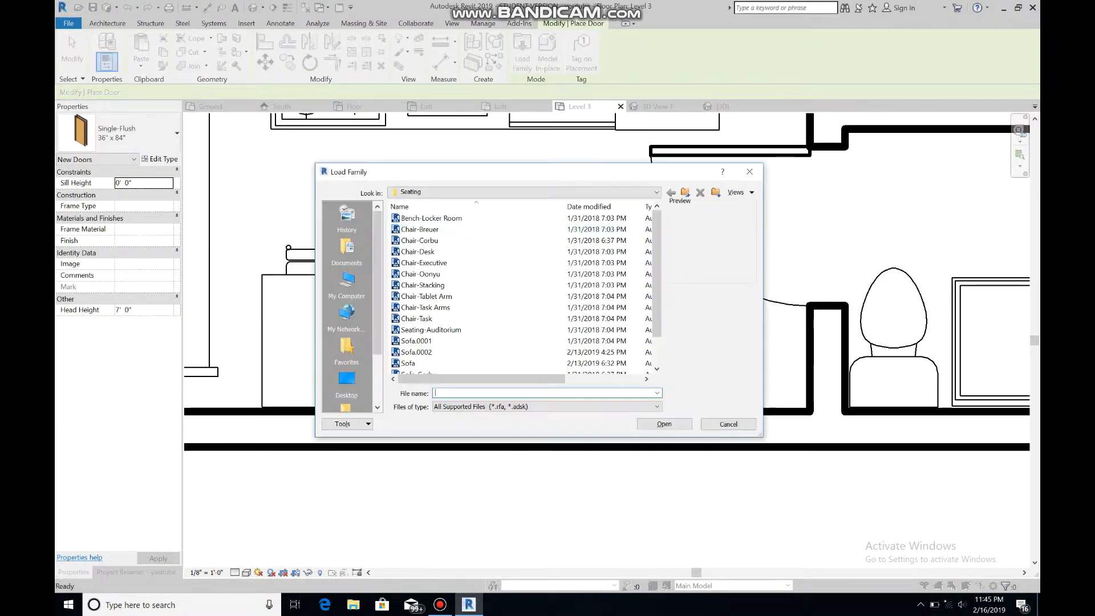
pyautogui.click(656, 192)
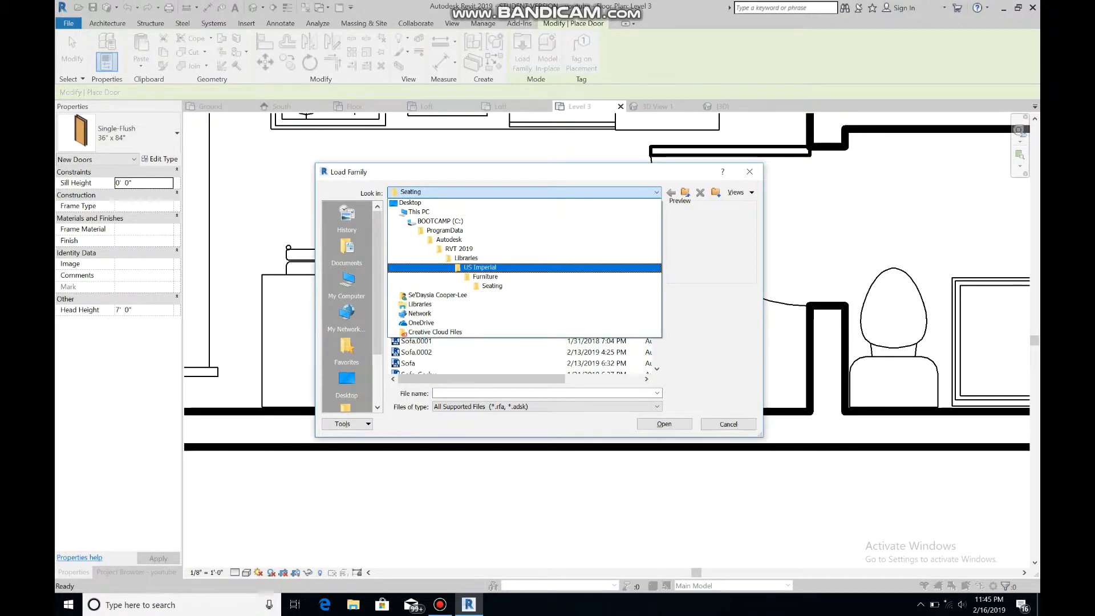
pyautogui.click(479, 267)
pyautogui.scroll(10, 410, 318)
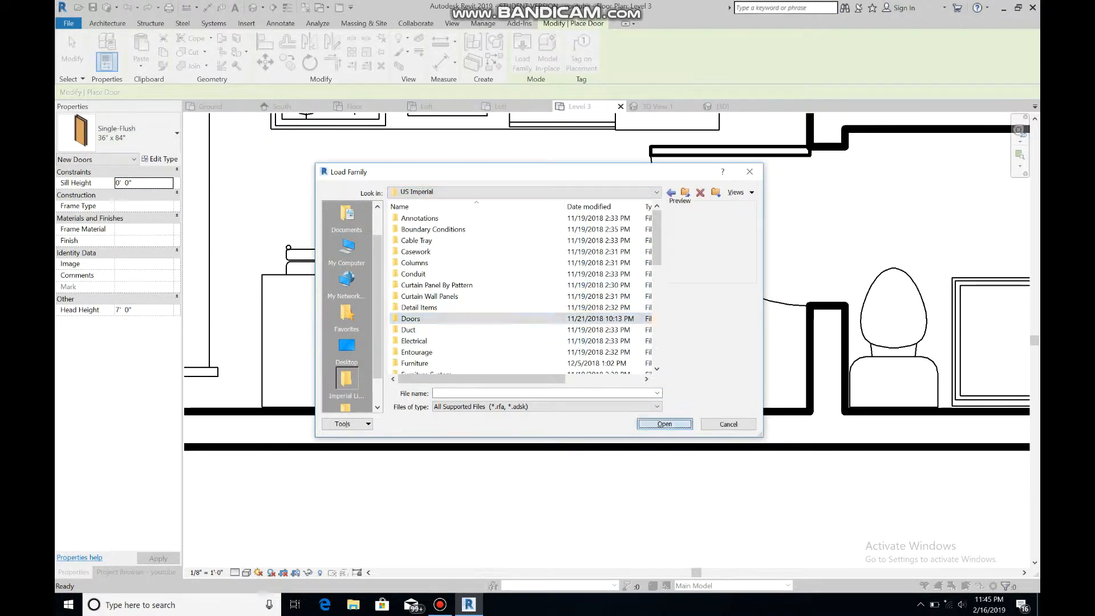
pyautogui.doubleClick(411, 318)
pyautogui.doubleClick(417, 230)
pyautogui.click(686, 193)
pyautogui.doubleClick(534, 241)
pyautogui.scroll(-2, 534, 243)
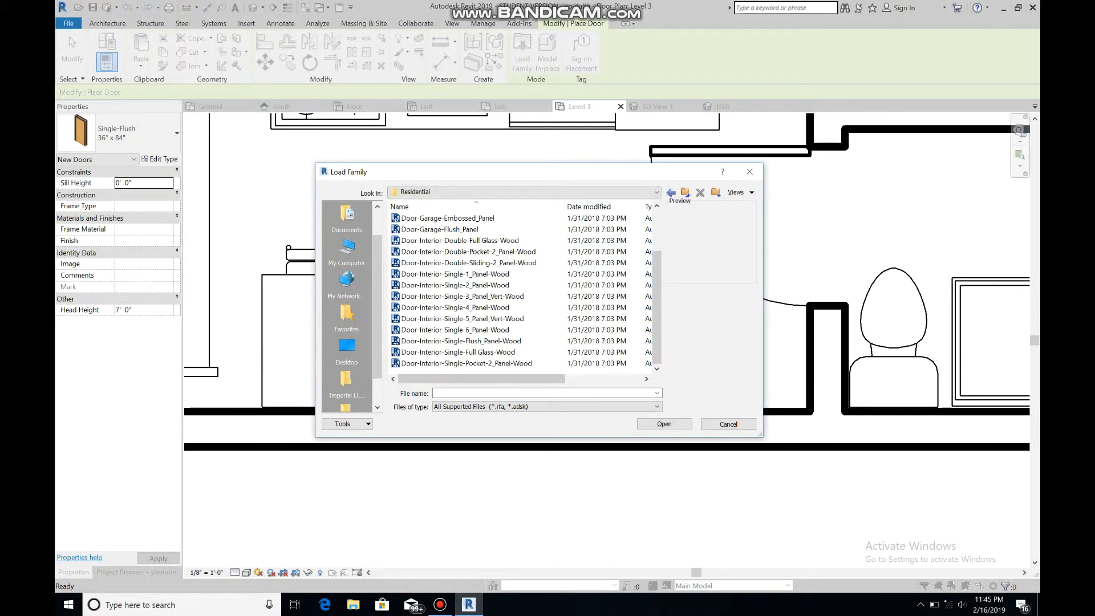
# Try to pick a door family by previewing several files in the Residential folder
pyautogui.click(487, 342)
pyautogui.scroll(2, 487, 341)
pyautogui.click(487, 219)
pyautogui.click(488, 229)
pyautogui.click(487, 251)
pyautogui.click(487, 262)
pyautogui.press('Down')
pyautogui.press('Down')
pyautogui.press('Down')
pyautogui.press('Down')
pyautogui.press('Return')
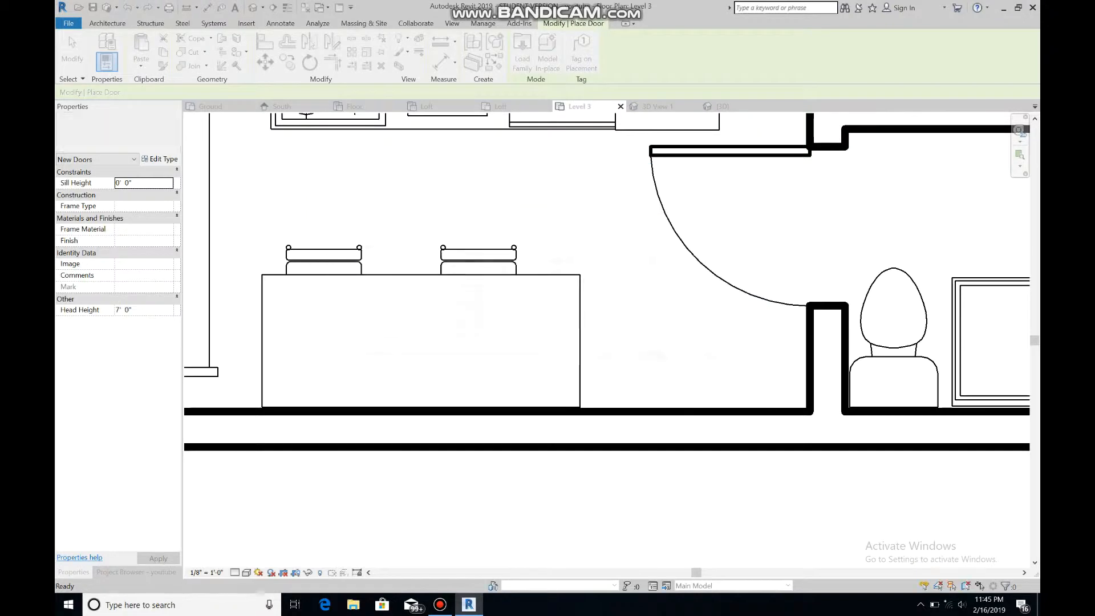
# Start loading a family again and open the US Imperial library's Residential folder under Doors
pyautogui.click(522, 52)
pyautogui.click(657, 192)
pyautogui.click(485, 267)
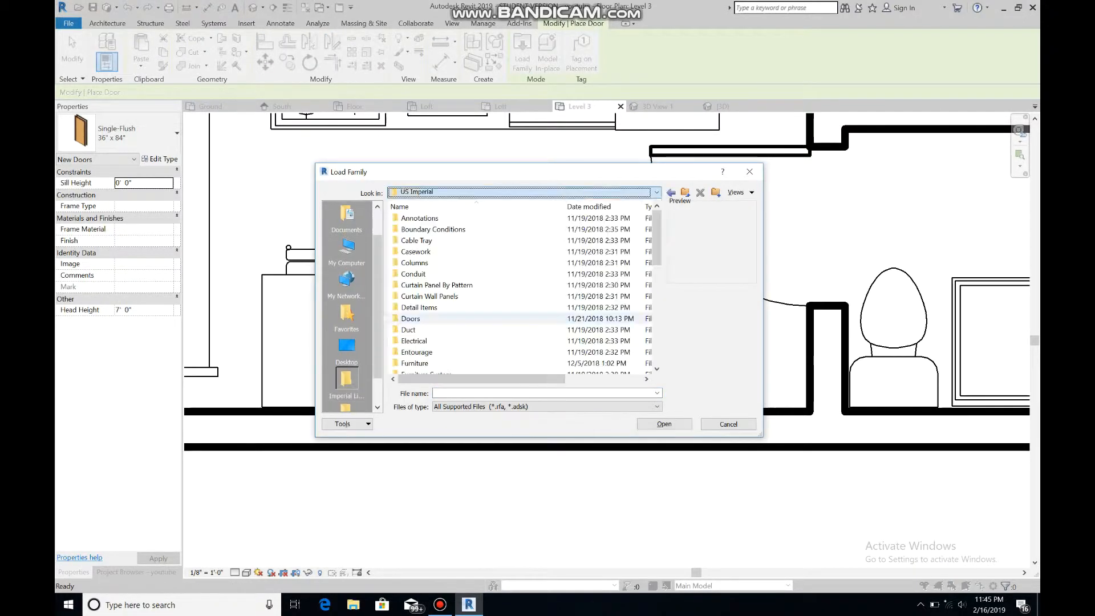
pyautogui.click(440, 605)
pyautogui.click(440, 605)
pyautogui.scroll(-2, 479, 330)
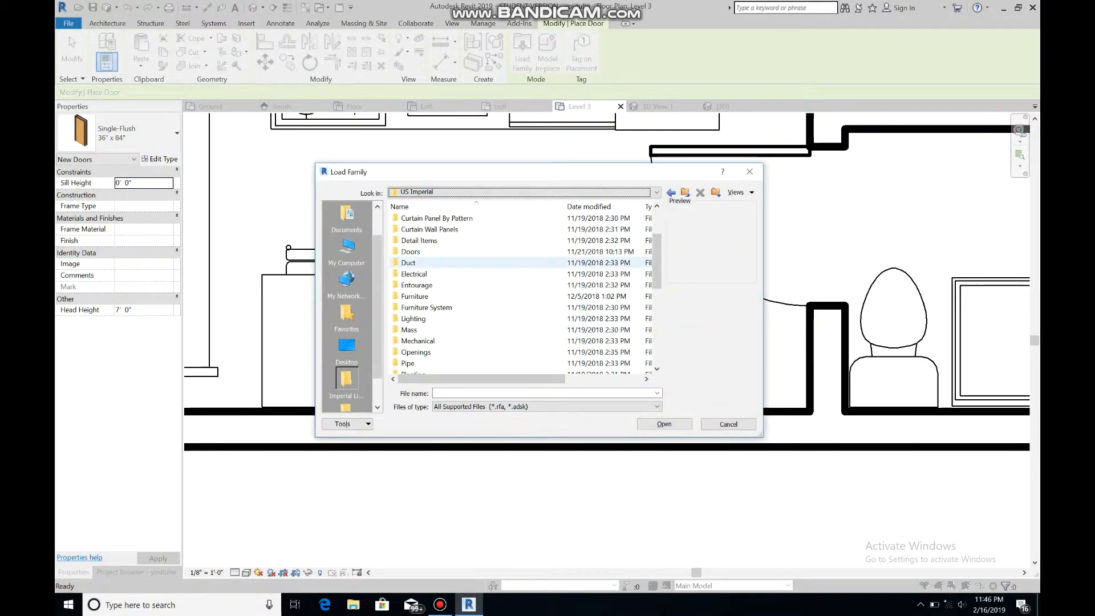
pyautogui.doubleClick(433, 252)
pyautogui.doubleClick(433, 240)
pyautogui.scroll(-2, 456, 240)
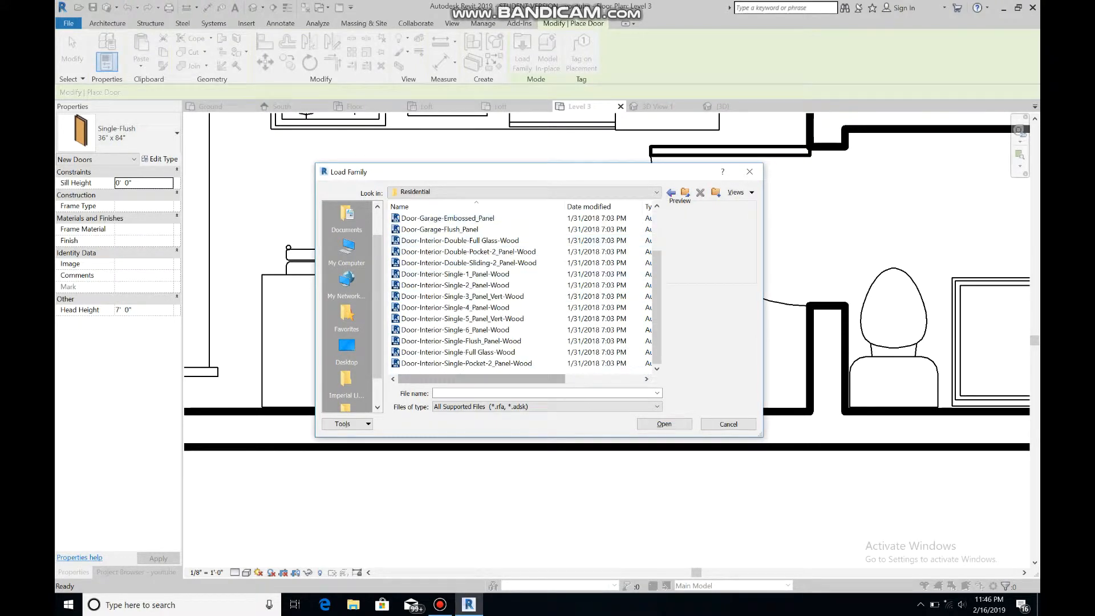
# Preview the interior single and double door families to compare their panel designs
pyautogui.click(468, 352)
pyautogui.click(468, 363)
pyautogui.press('Up')
pyautogui.press('Up')
pyautogui.press('Up')
pyautogui.press('Up')
pyautogui.press('Up')
pyautogui.press('Up')
pyautogui.press('Up')
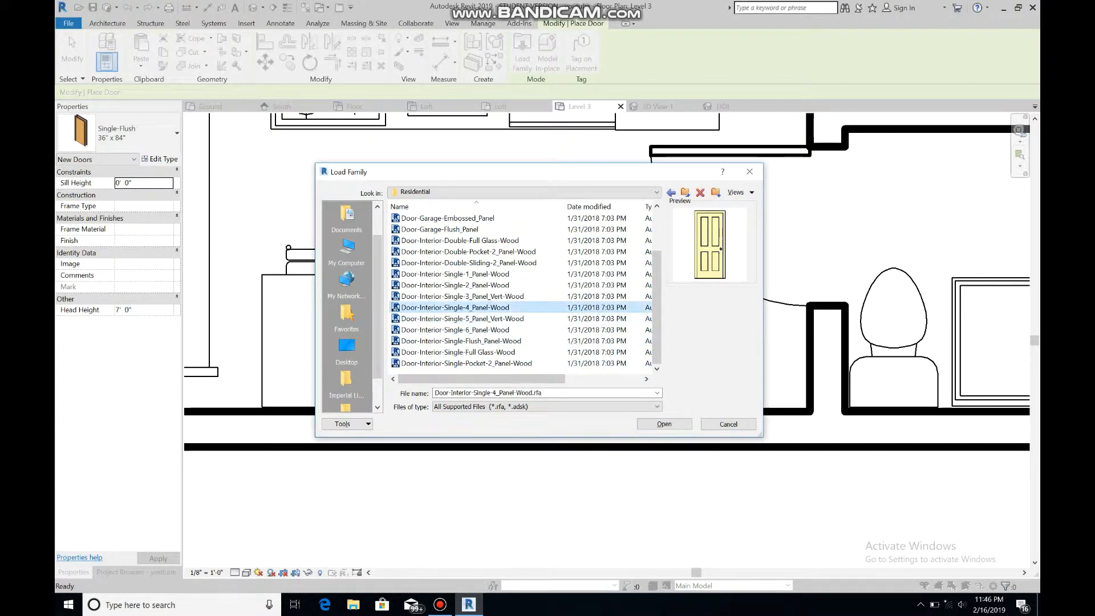
pyautogui.click(508, 274)
pyautogui.click(507, 263)
pyautogui.click(511, 274)
pyautogui.click(510, 285)
# Load the Door-Interior-Single-4_Panel-Wood family into the project
pyautogui.click(485, 307)
pyautogui.click(664, 424)
pyautogui.click(604, 358)
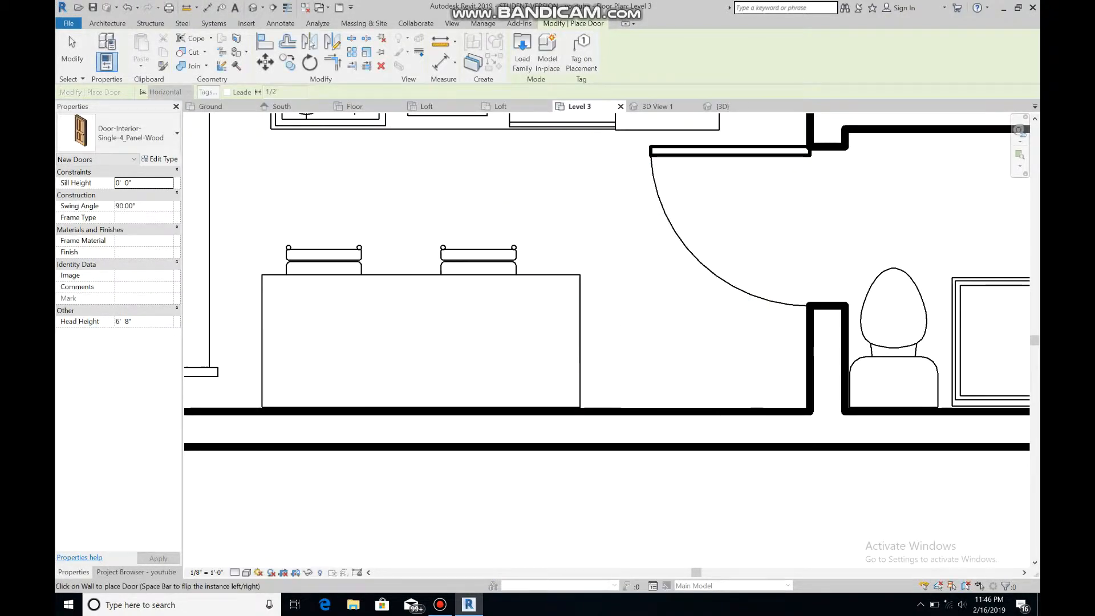
# Place the four-panel wood door in the front wall between the table and bathroom, flipped to hinge beside the table
pyautogui.press('space')
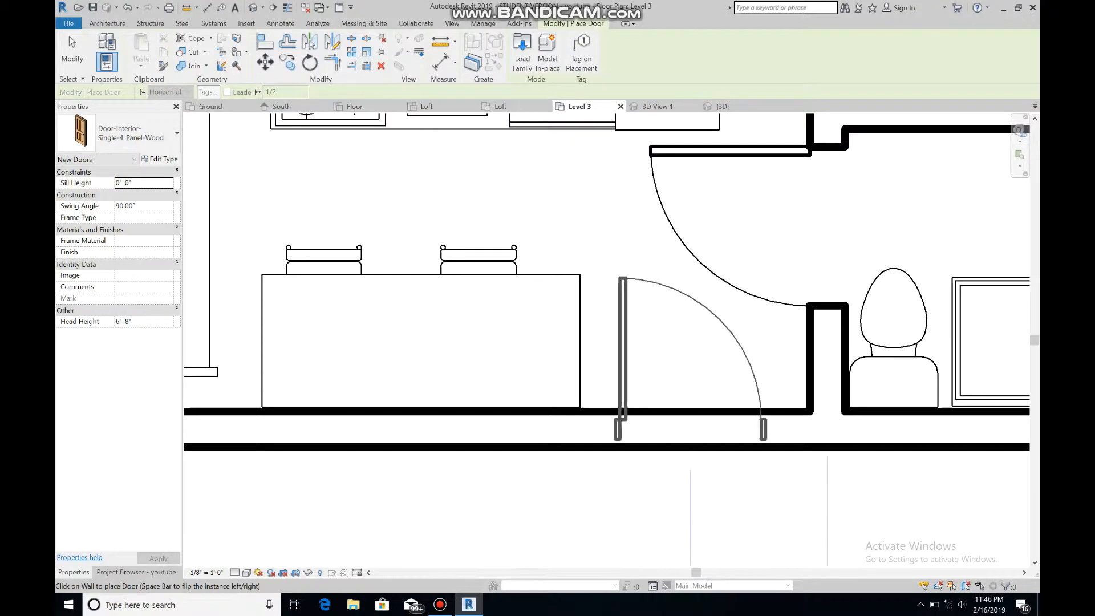
pyautogui.click(688, 431)
pyautogui.scroll(-5, 690, 416)
pyautogui.scroll(1, 691, 415)
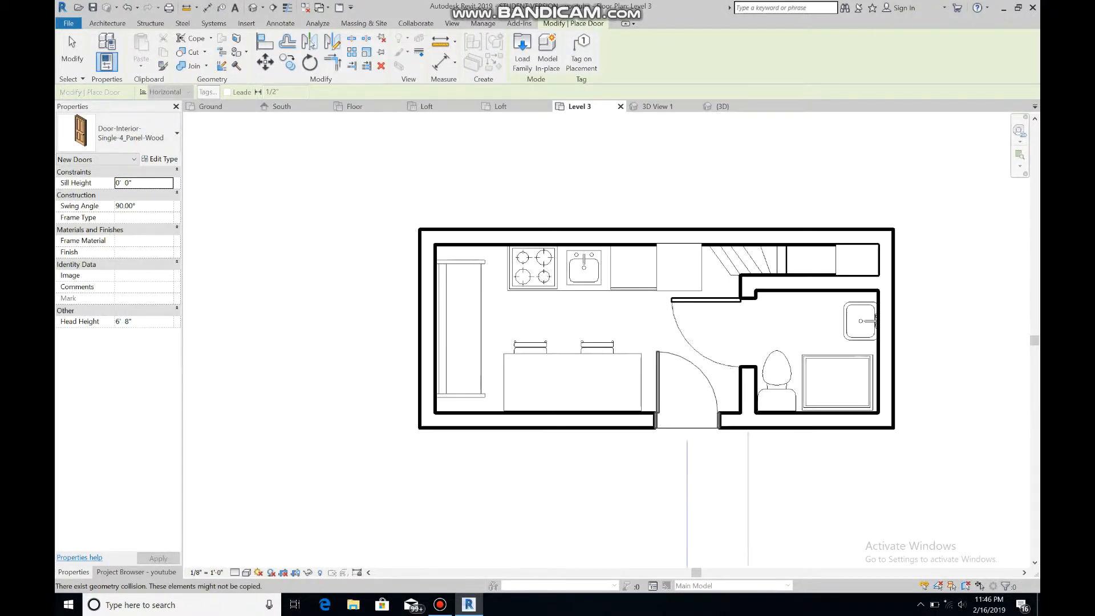
pyautogui.press('Escape')
pyautogui.scroll(3, 478, 333)
pyautogui.scroll(-2, 478, 333)
pyautogui.scroll(-1, 478, 340)
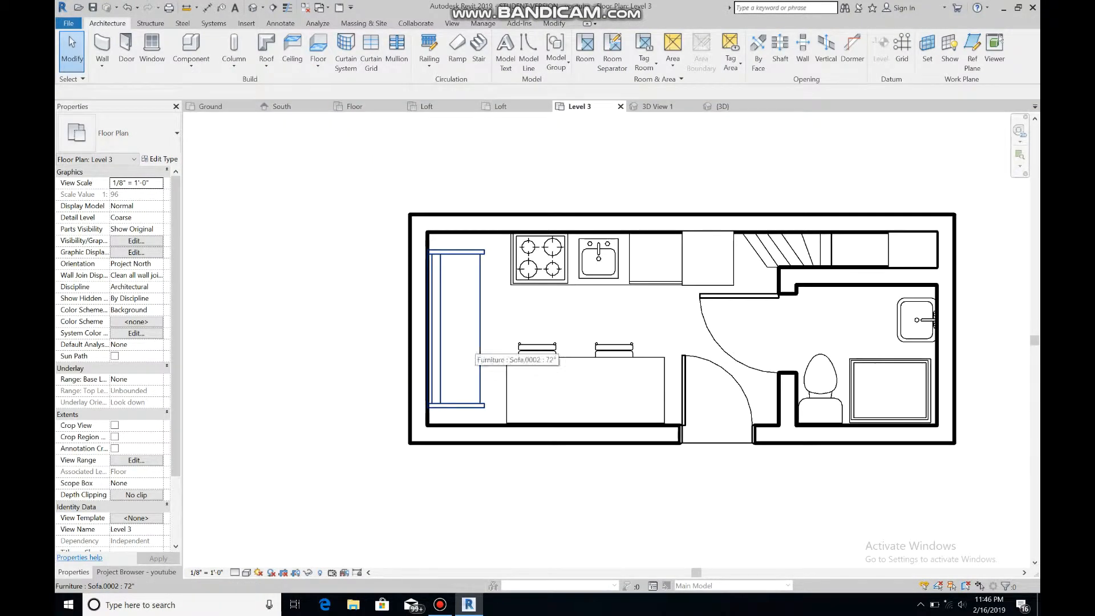
# Place a Fixed 36" x 48" window in the front wall behind the table
pyautogui.click(152, 50)
pyautogui.click(138, 133)
pyautogui.click(138, 133)
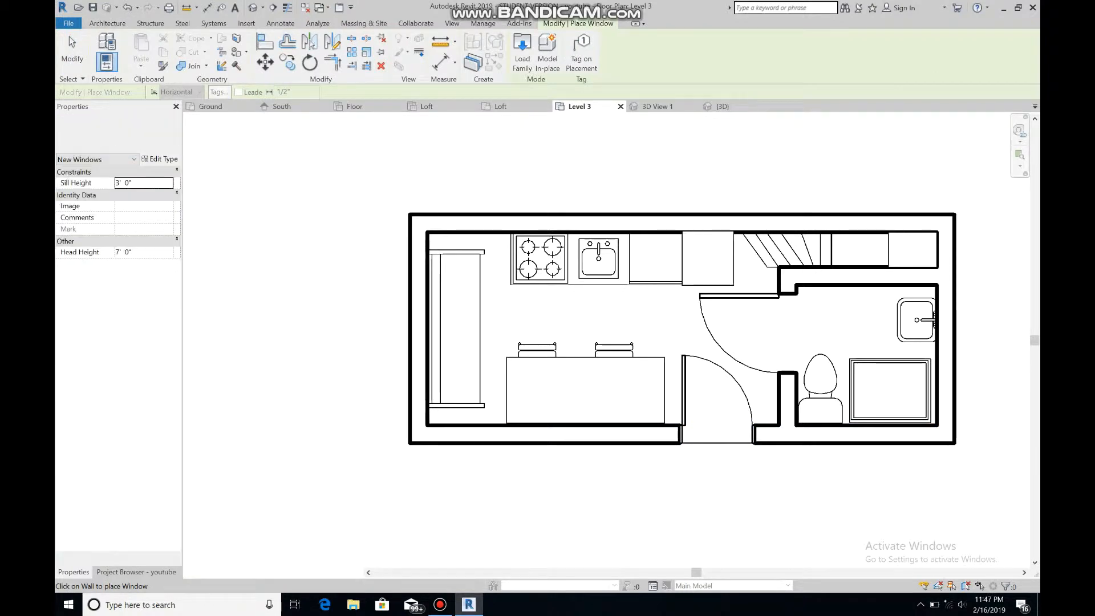
pyautogui.click(585, 434)
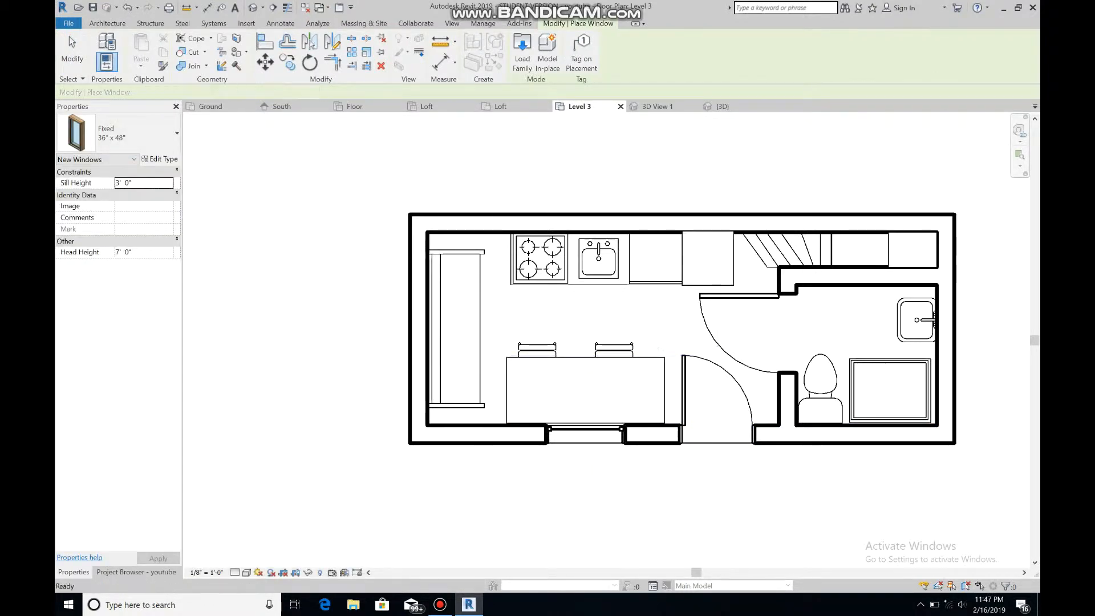
# Load the Window-Fixed-Octagon family from the US Imperial library's Windows folder
pyautogui.click(523, 50)
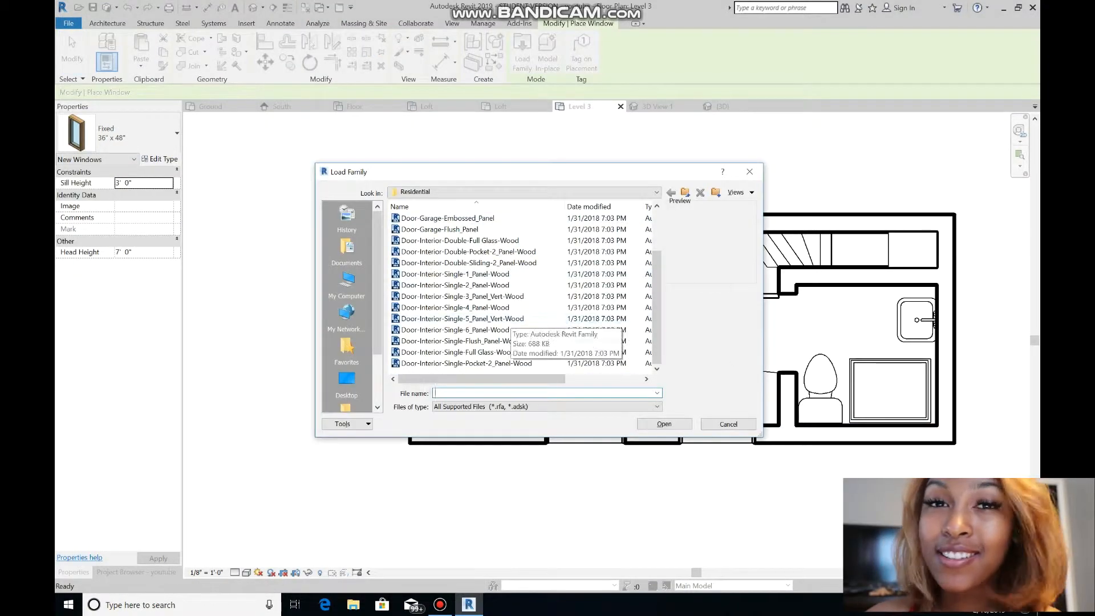
pyautogui.click(525, 192)
pyautogui.click(491, 267)
pyautogui.scroll(-10, 491, 239)
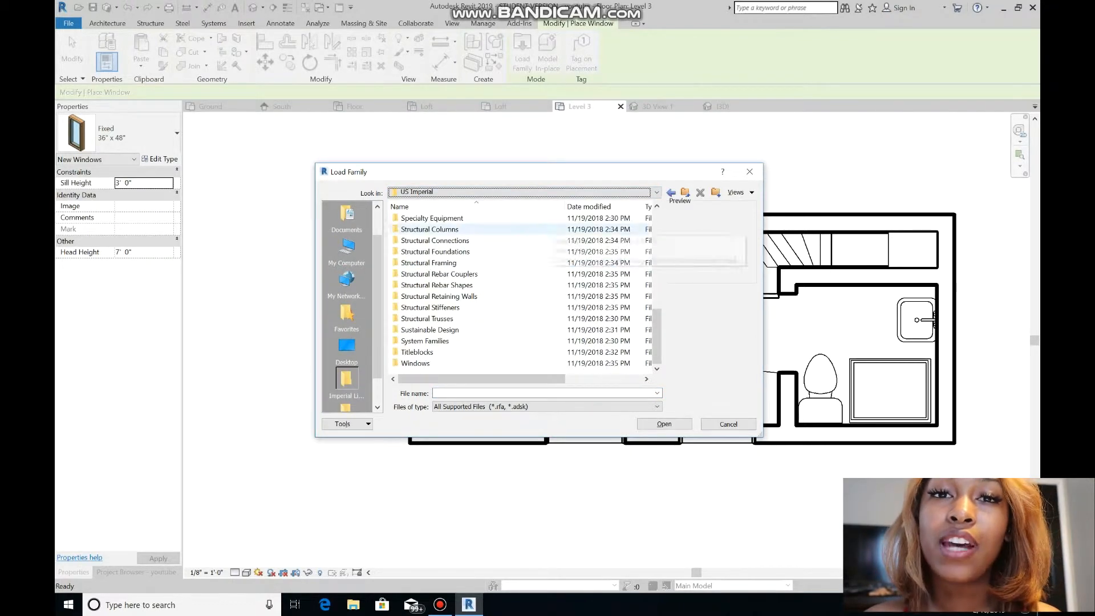
pyautogui.doubleClick(444, 363)
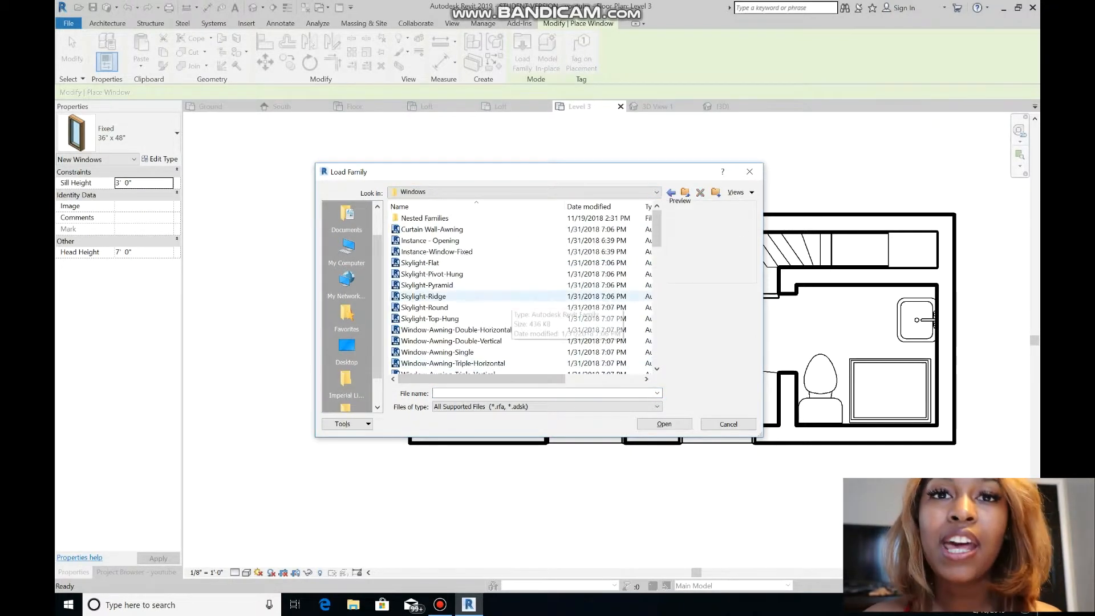
pyautogui.scroll(-13, 504, 297)
pyautogui.scroll(-1, 486, 228)
pyautogui.doubleClick(485, 220)
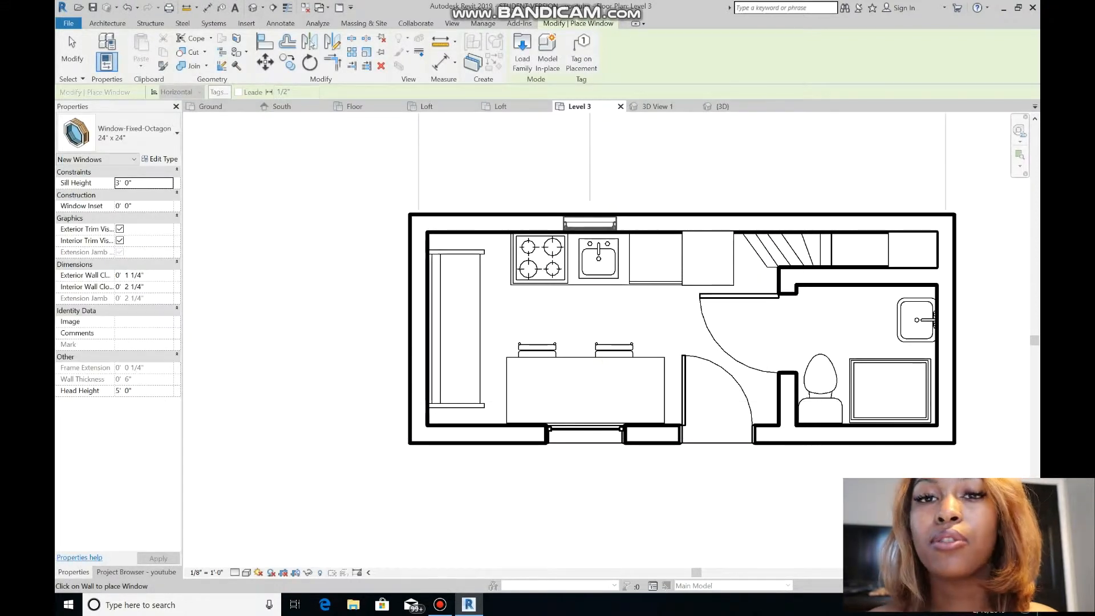
# Place a 24" x 24" octagon window in the back wall behind the kitchen sink and finish placing windows
pyautogui.scroll(5, 592, 234)
pyautogui.click(607, 213)
pyautogui.scroll(-7, 608, 388)
pyautogui.scroll(4, 603, 536)
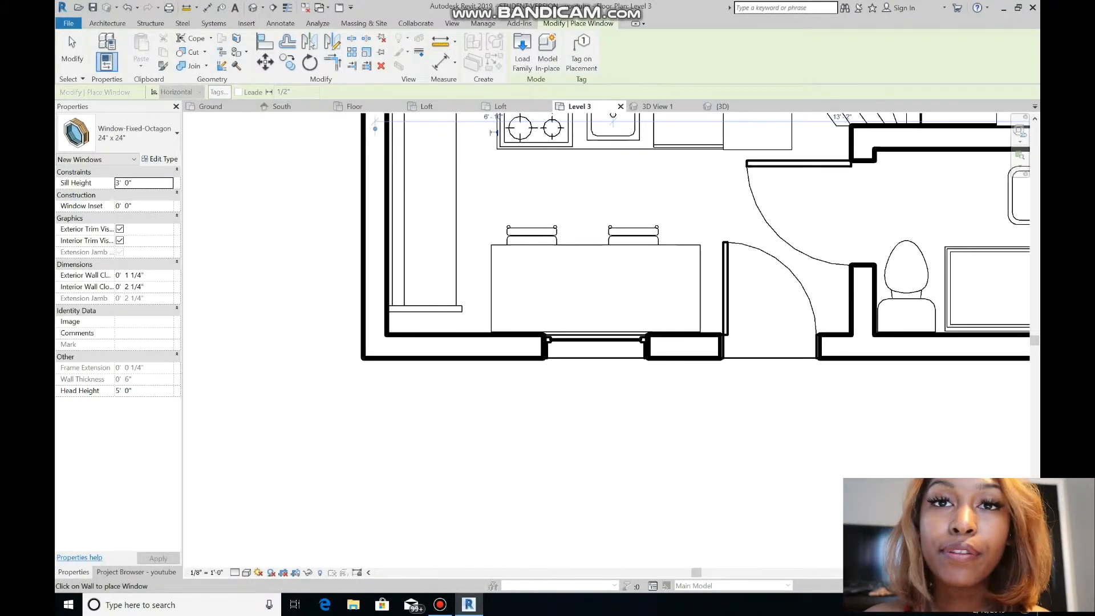
pyautogui.scroll(-2, 603, 493)
pyautogui.press('Escape')
# Change the front wall window behind the table to the 36" x 72" type
pyautogui.click(599, 391)
pyautogui.click(160, 159)
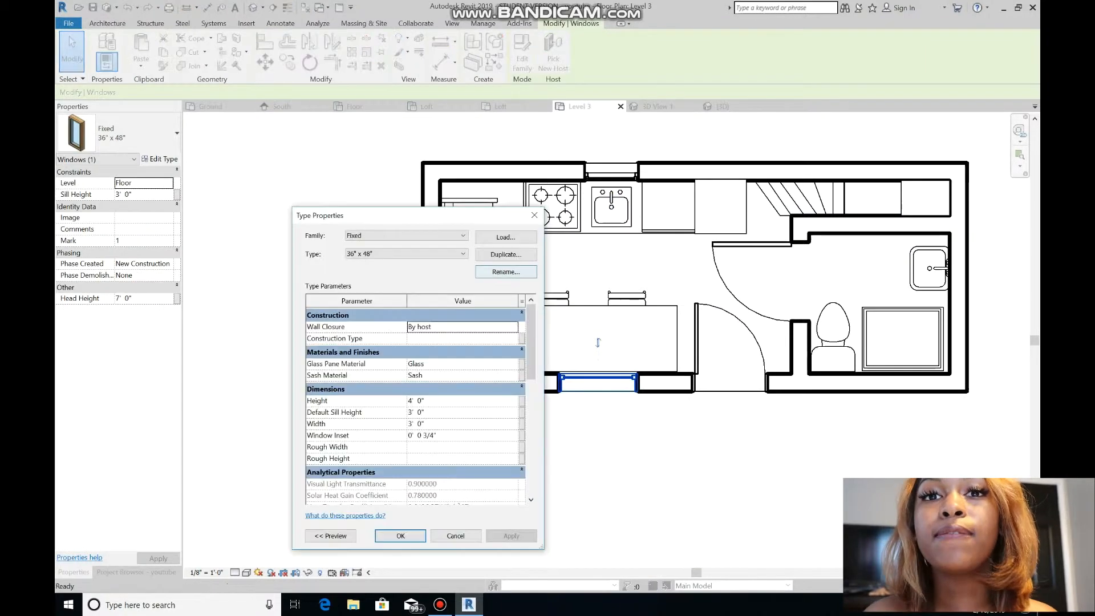
pyautogui.click(406, 254)
pyautogui.click(406, 322)
pyautogui.click(400, 537)
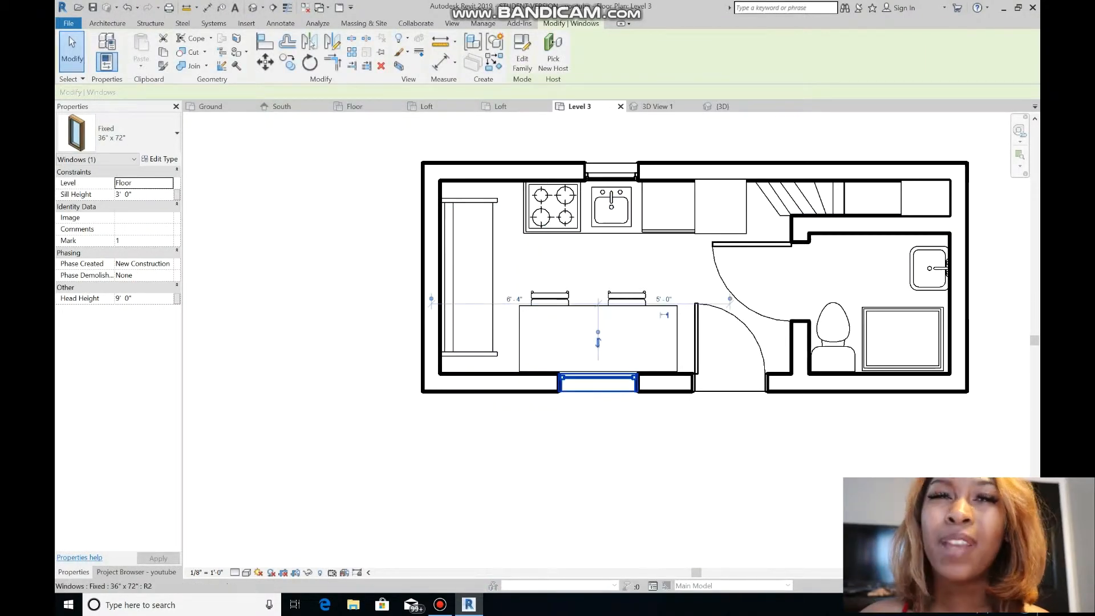
# Switch the front wall window to the 36" x 24" type
pyautogui.click(160, 159)
pyautogui.click(407, 254)
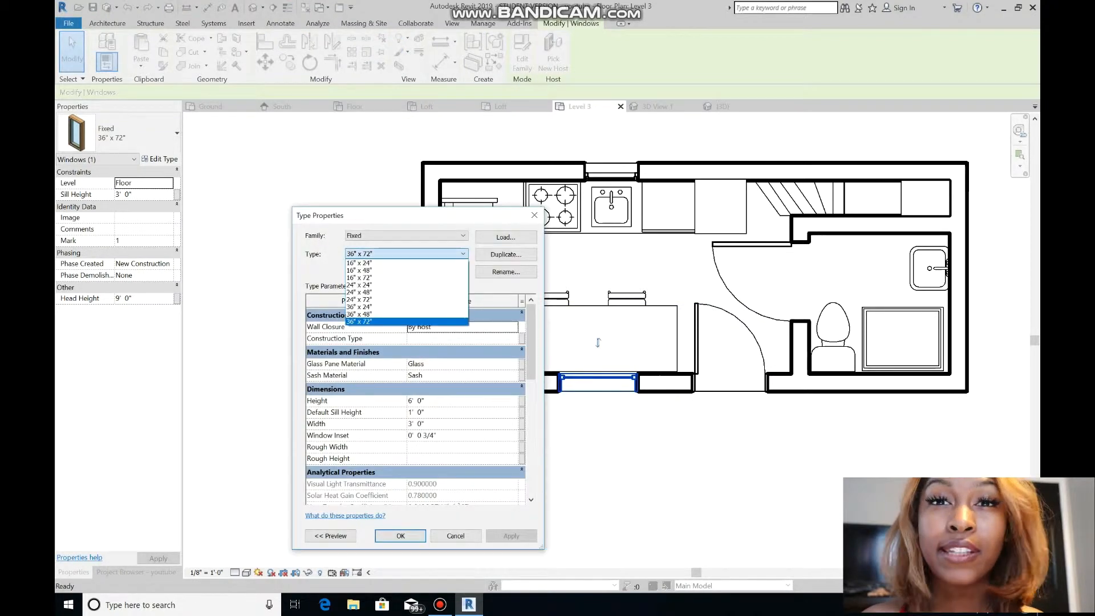
pyautogui.click(360, 307)
pyautogui.click(400, 536)
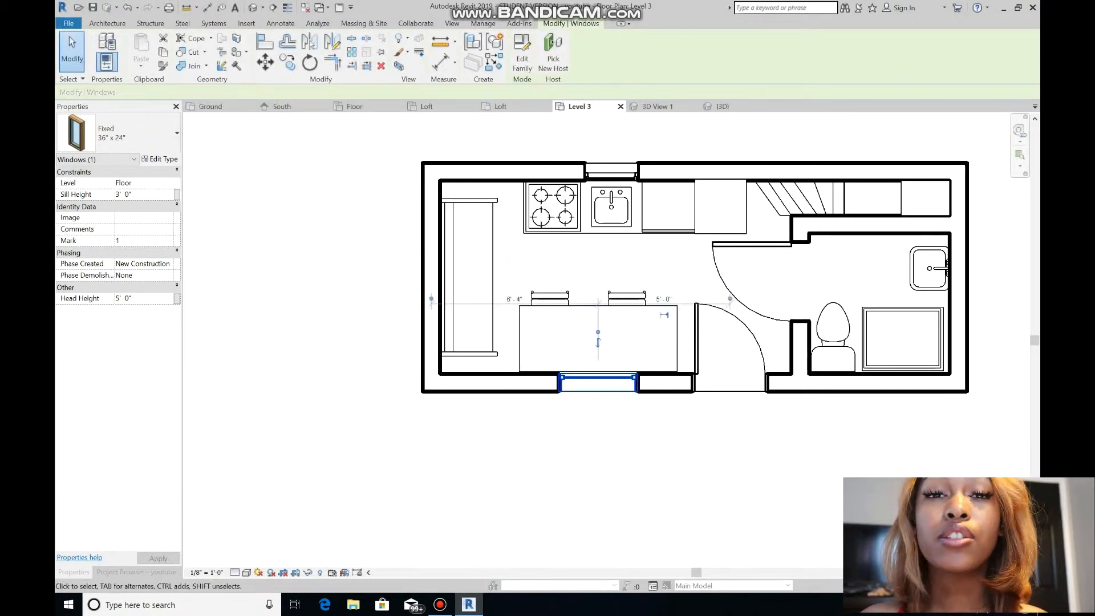
# Set the front window type's width to 6' 0" so it spans the table's length
pyautogui.click(160, 159)
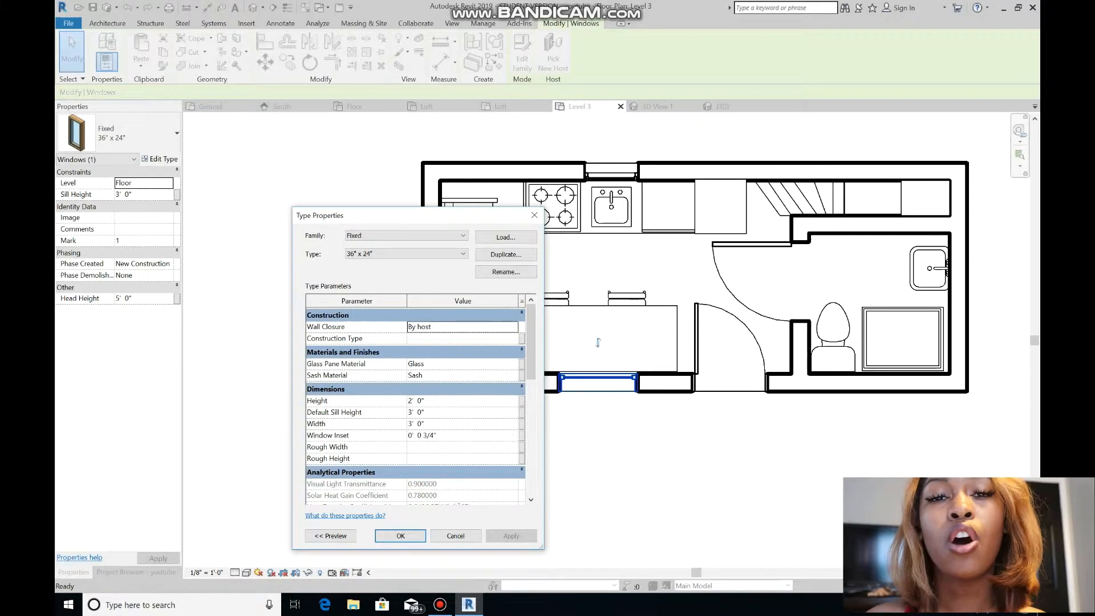
pyautogui.click(511, 535)
pyautogui.moveTo(365, 215); pyautogui.dragTo(236, 211)
pyautogui.click(271, 532)
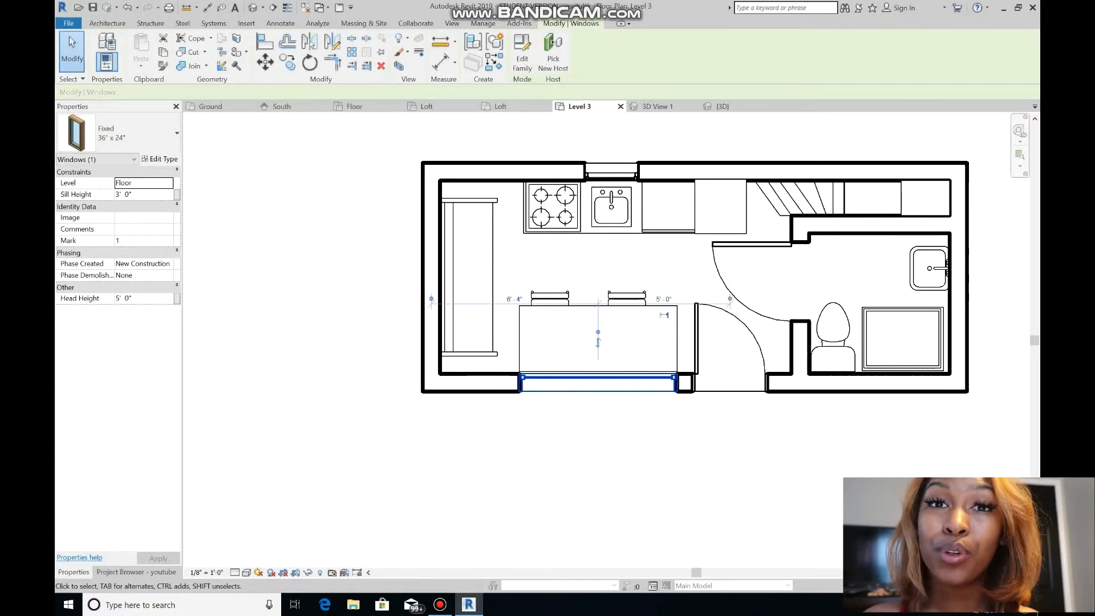
pyautogui.click(445, 445)
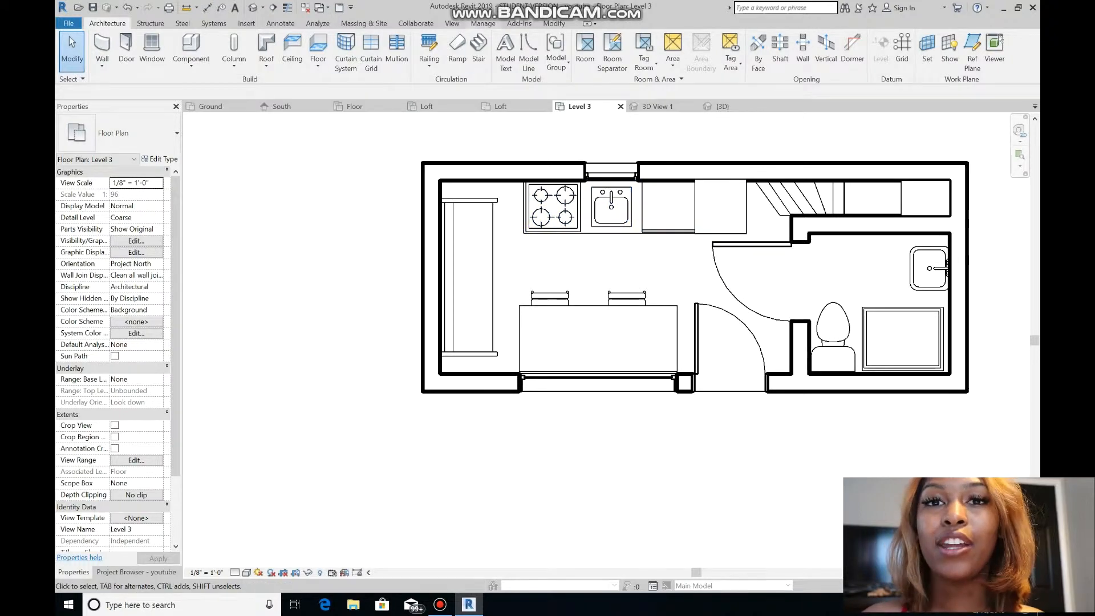
# Create a camera view looking from the bathroom doorway toward the sofa wall and enlarge its crop region downward and on both sides
pyautogui.click(452, 23)
pyautogui.click(414, 63)
pyautogui.click(439, 132)
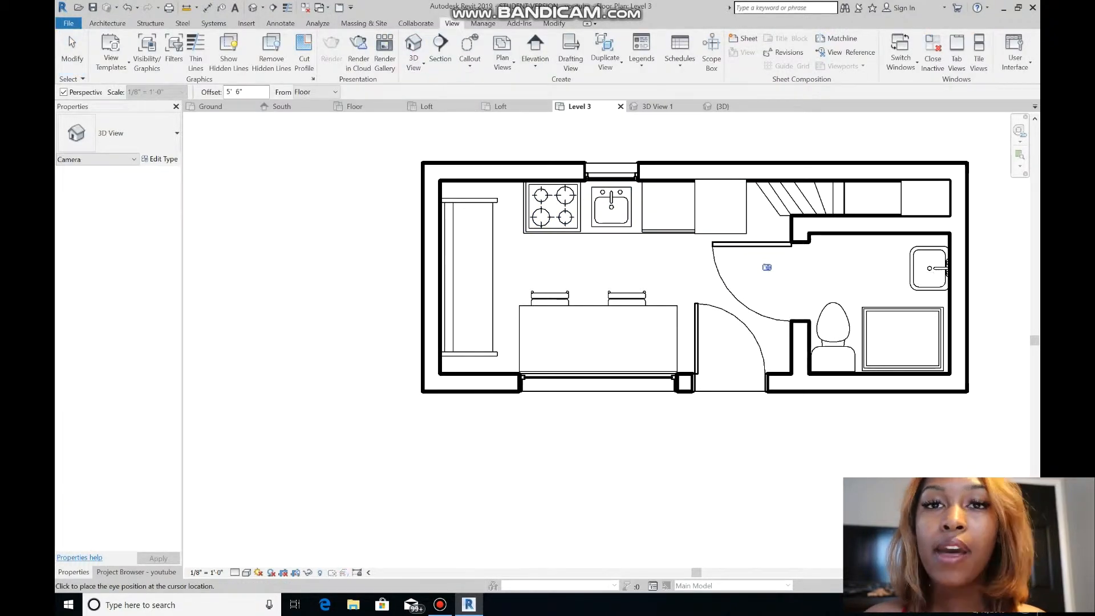
pyautogui.click(372, 264)
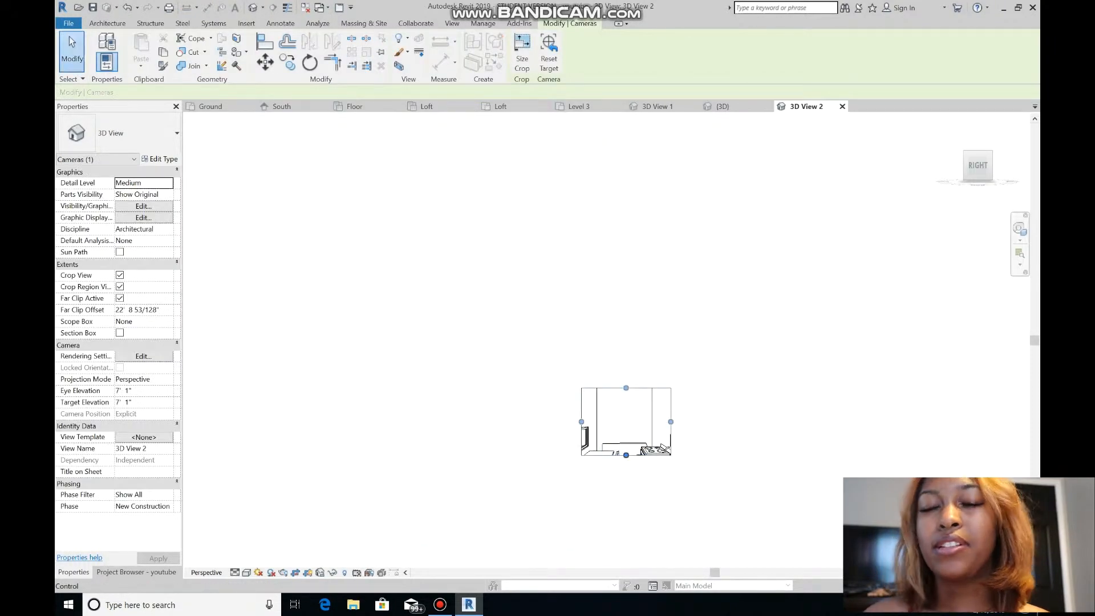
pyautogui.moveTo(626, 455); pyautogui.dragTo(626, 539)
pyautogui.moveTo(671, 463); pyautogui.dragTo(731, 464)
pyautogui.moveTo(581, 464); pyautogui.dragTo(523, 464)
# Set the height of the window type above the table to 4' 0"
pyautogui.click(556, 451)
pyautogui.click(161, 159)
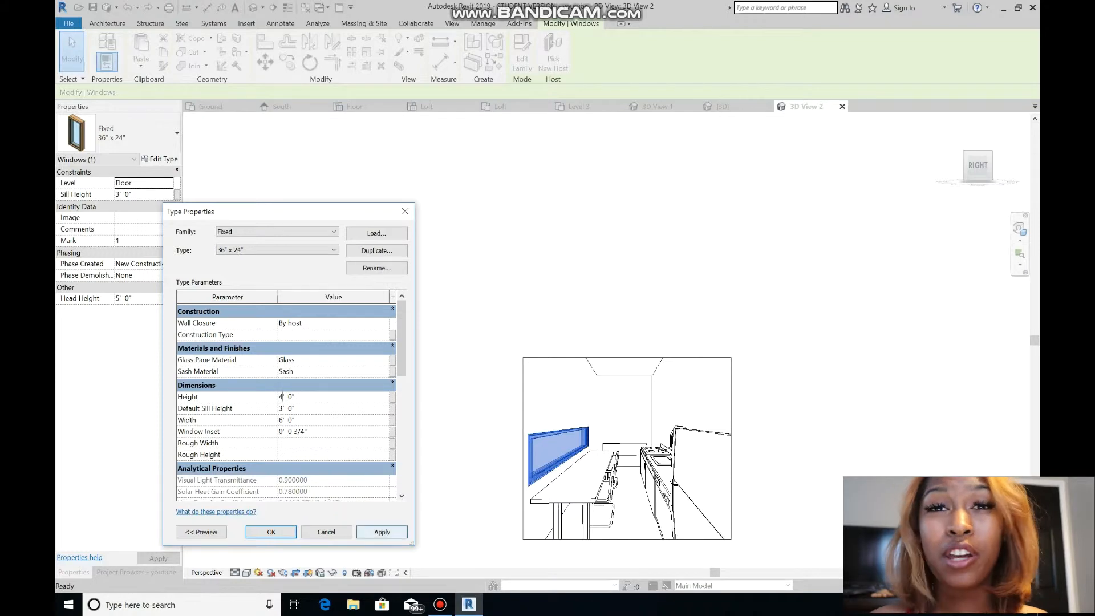
pyautogui.click(381, 532)
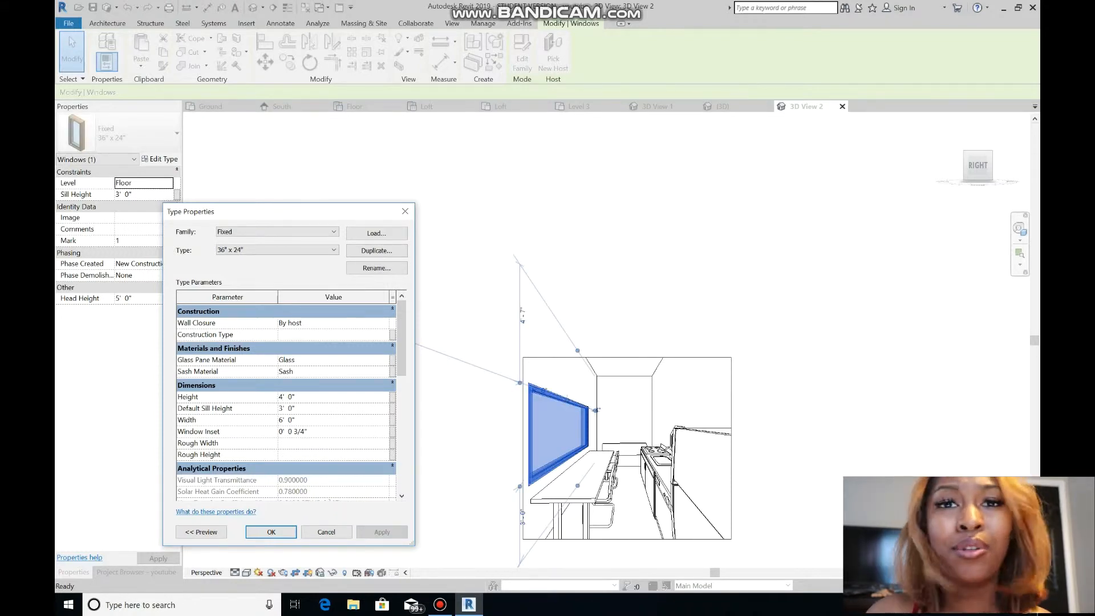
pyautogui.click(271, 532)
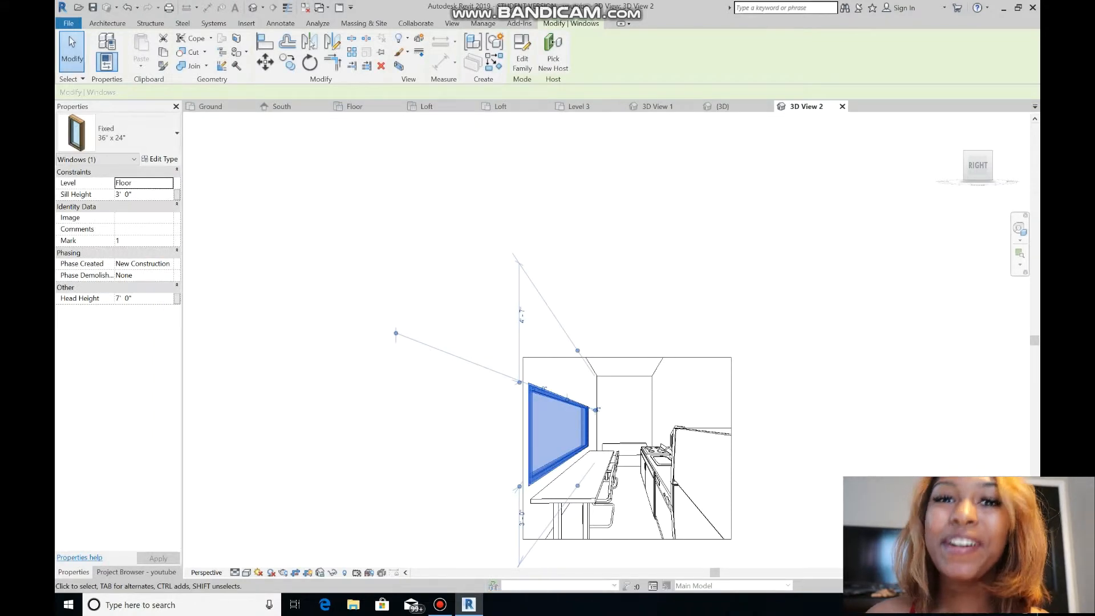
pyautogui.scroll(4, 746, 545)
pyautogui.press('Escape')
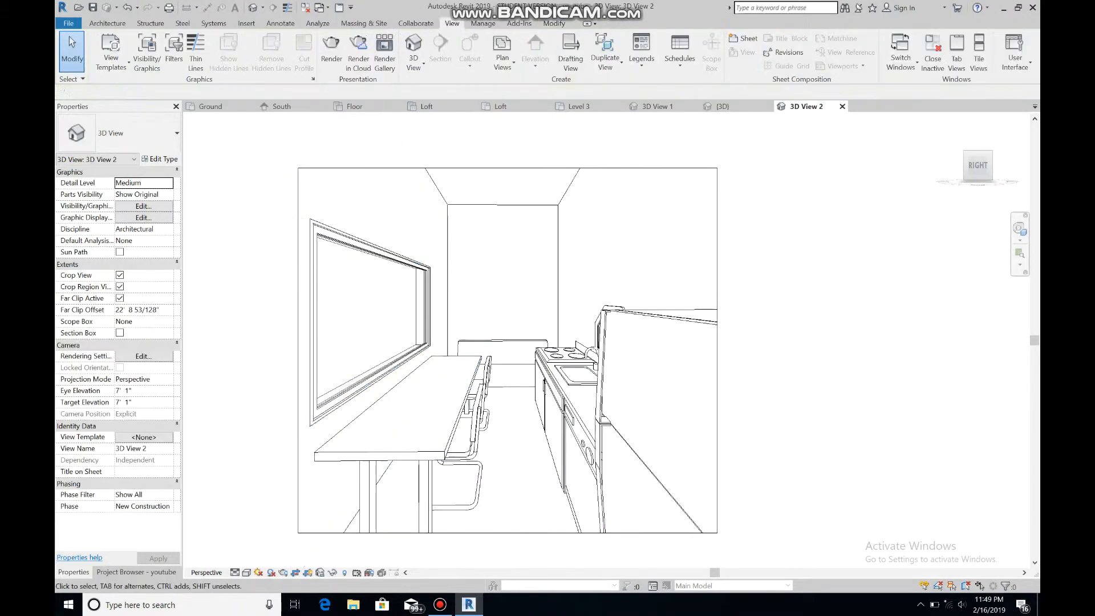
# Turn the camera view toward the kitchen and change the octagon window above the sink to the 48" x 48" type
pyautogui.click(1020, 228)
pyautogui.moveTo(582, 360); pyautogui.dragTo(685, 374)
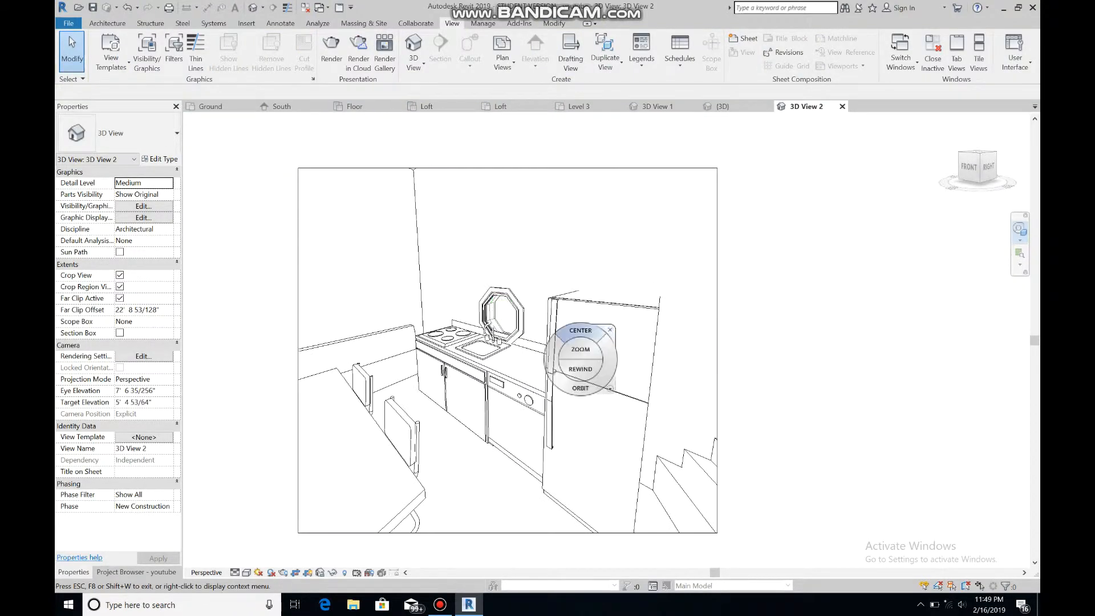
pyautogui.press('Escape')
pyautogui.click(507, 313)
pyautogui.click(502, 314)
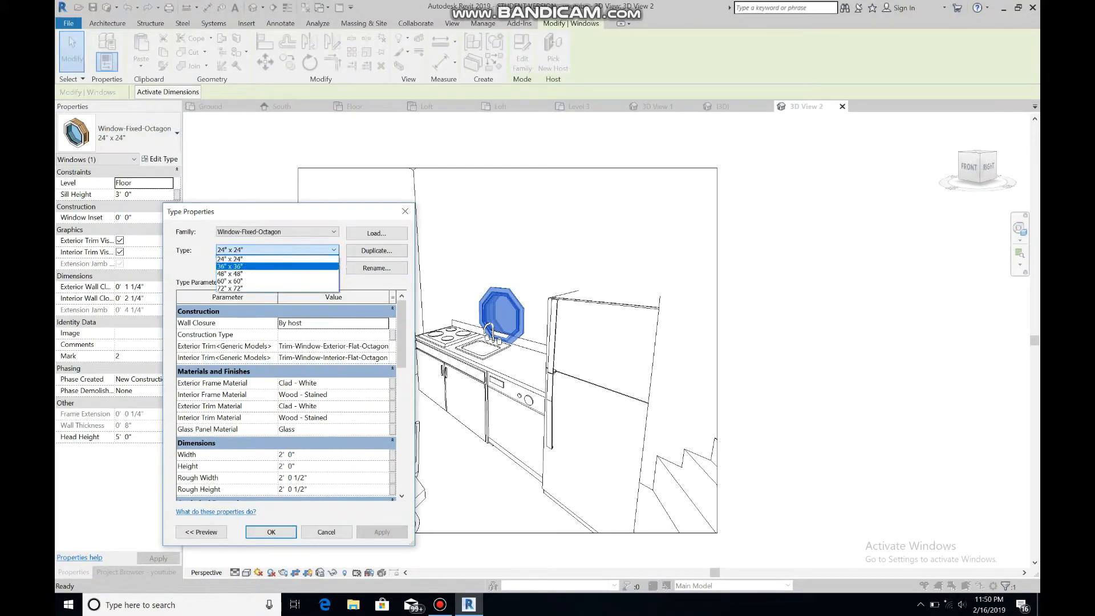
pyautogui.click(277, 266)
pyautogui.click(277, 250)
pyautogui.click(277, 273)
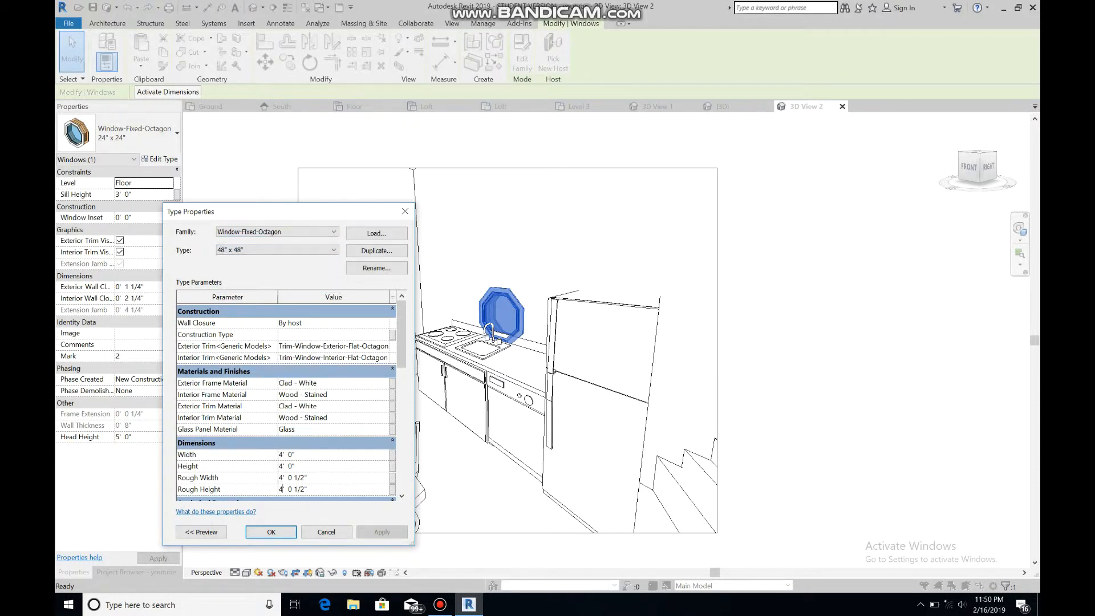
pyautogui.click(272, 532)
pyautogui.click(137, 132)
pyautogui.click(242, 285)
pyautogui.click(463, 268)
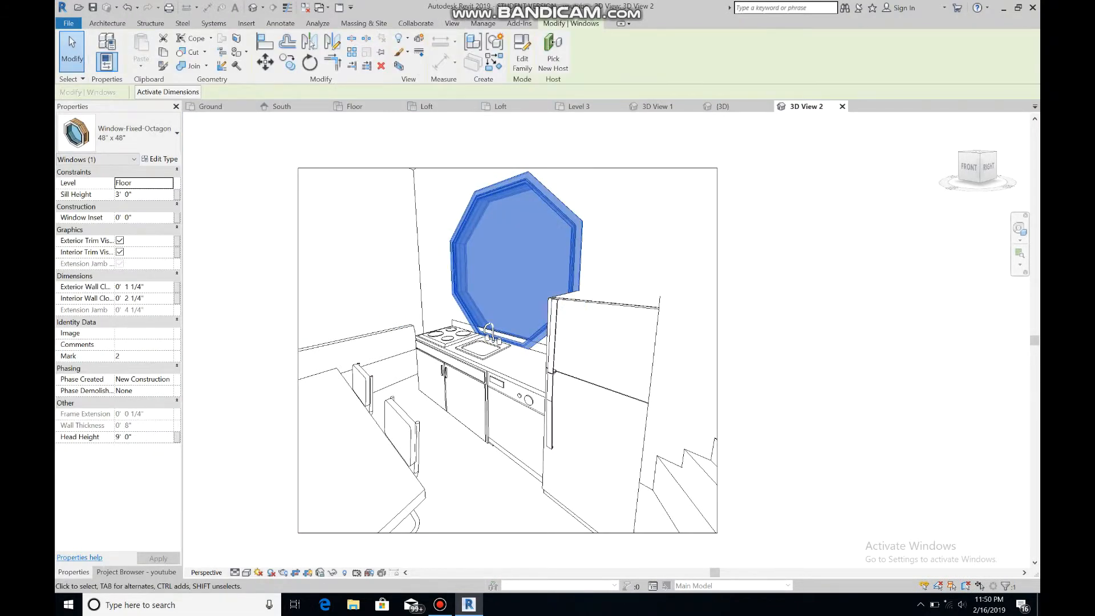
# Shrink the octagon window type by lowering its rough height to 5' 0 1/2", 4' 2" and slightly less
pyautogui.click(160, 159)
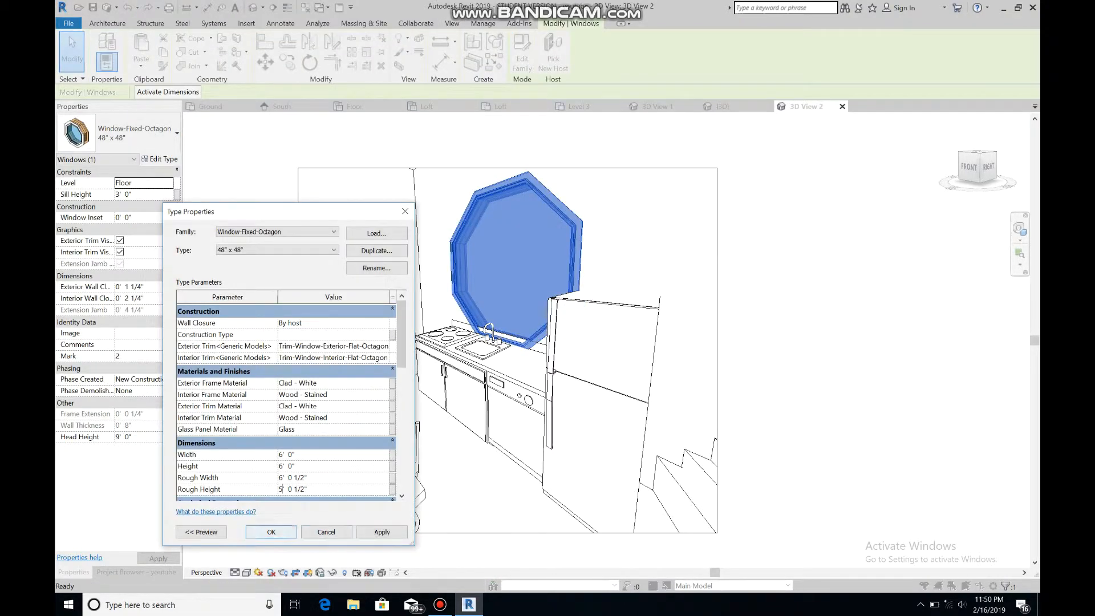
pyautogui.click(381, 532)
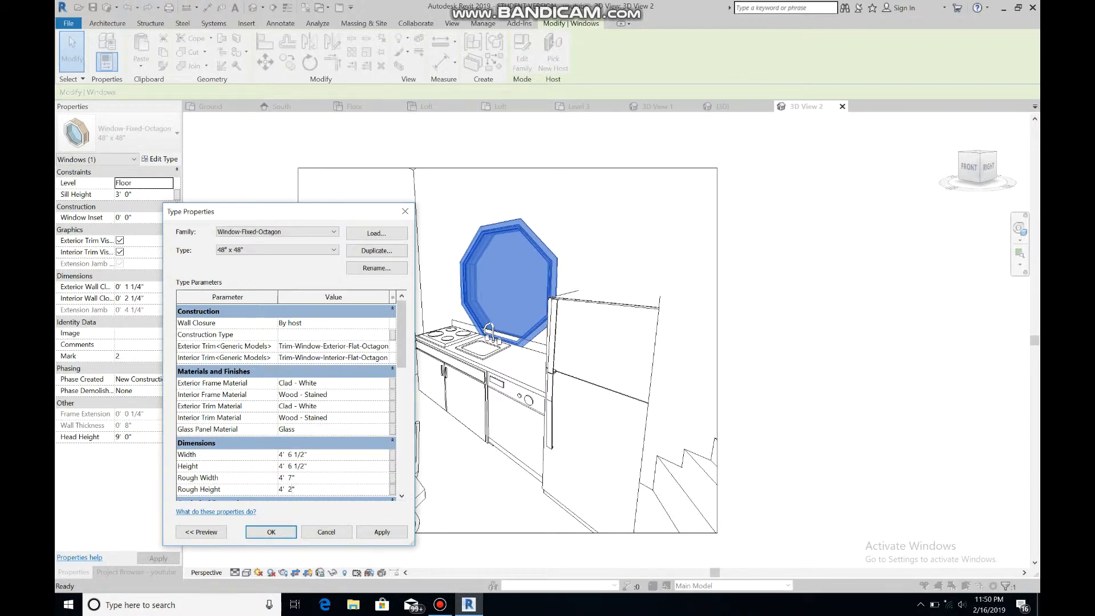
pyautogui.click(381, 532)
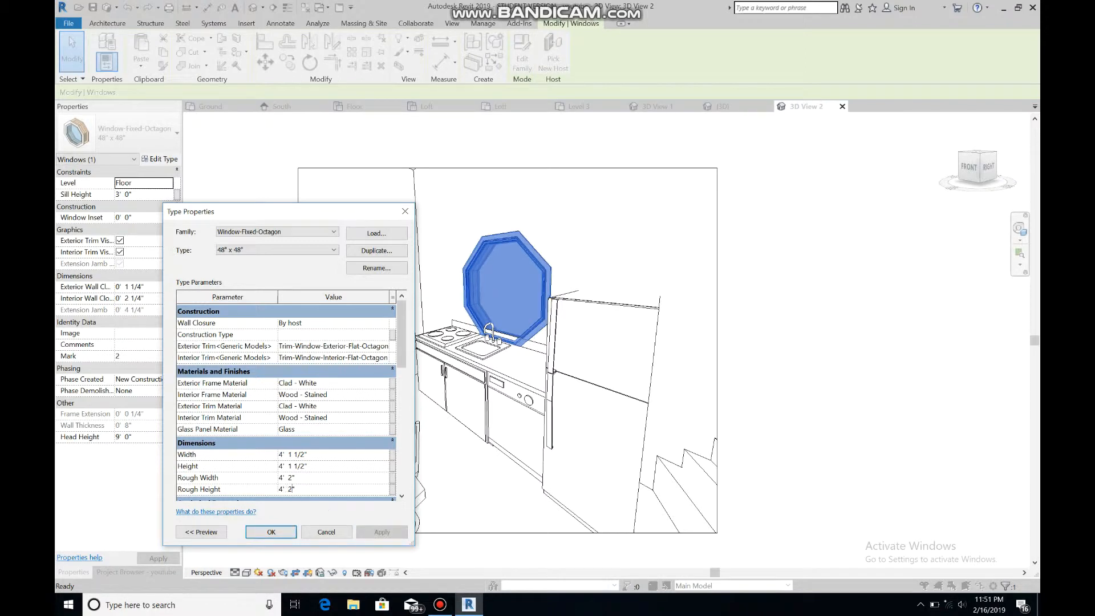
pyautogui.click(382, 532)
pyautogui.click(271, 532)
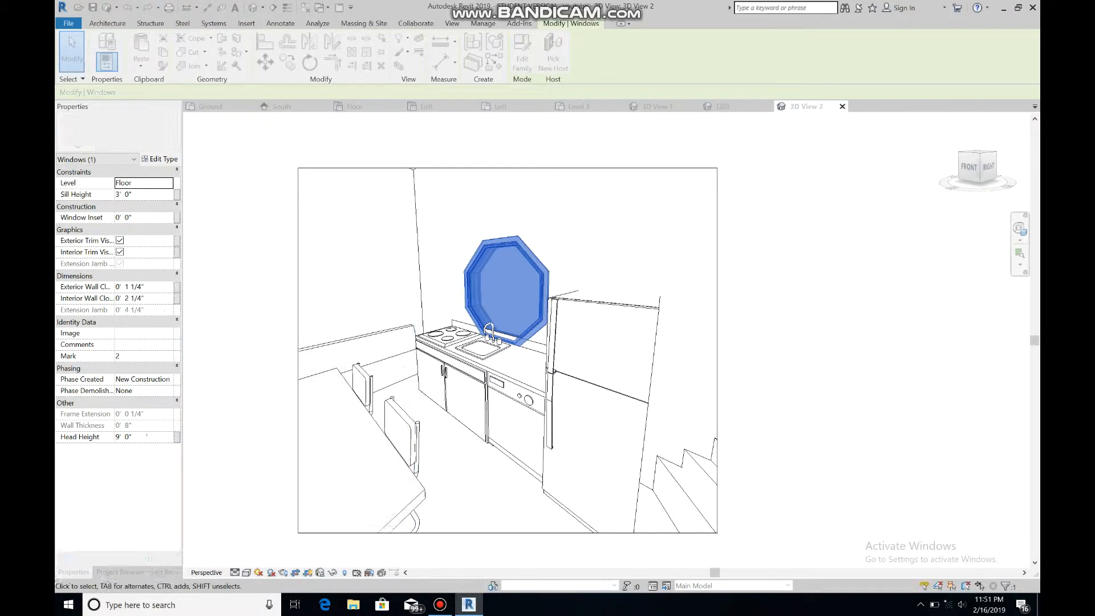
# Set the octagon window's sill height to 3' 2"
pyautogui.click(144, 195)
pyautogui.press('Return')
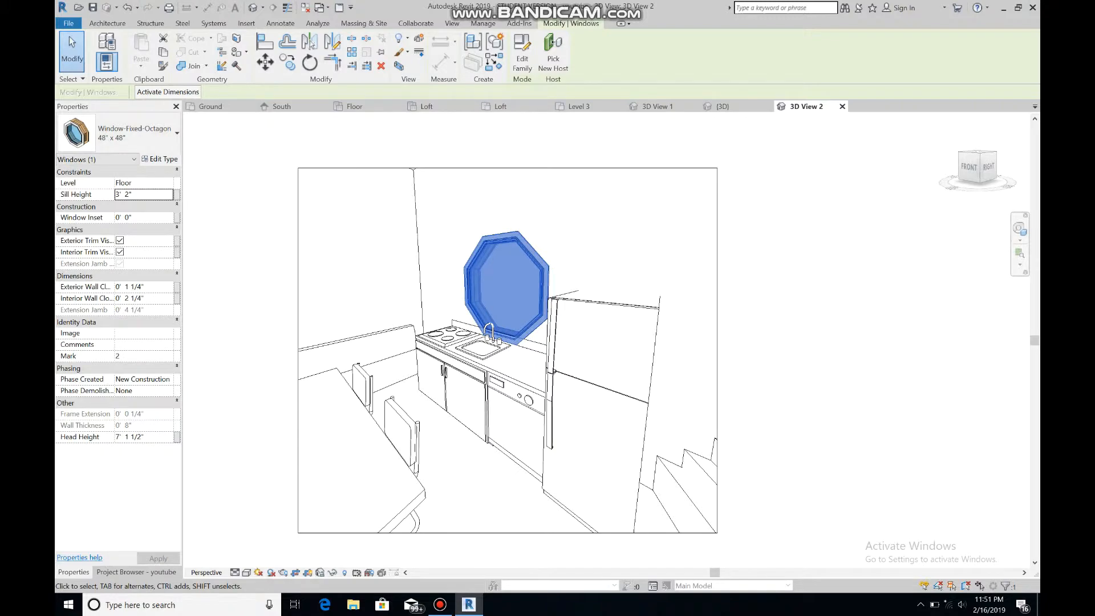
pyautogui.press('Escape')
pyautogui.hotkey('ctrl', 'z')
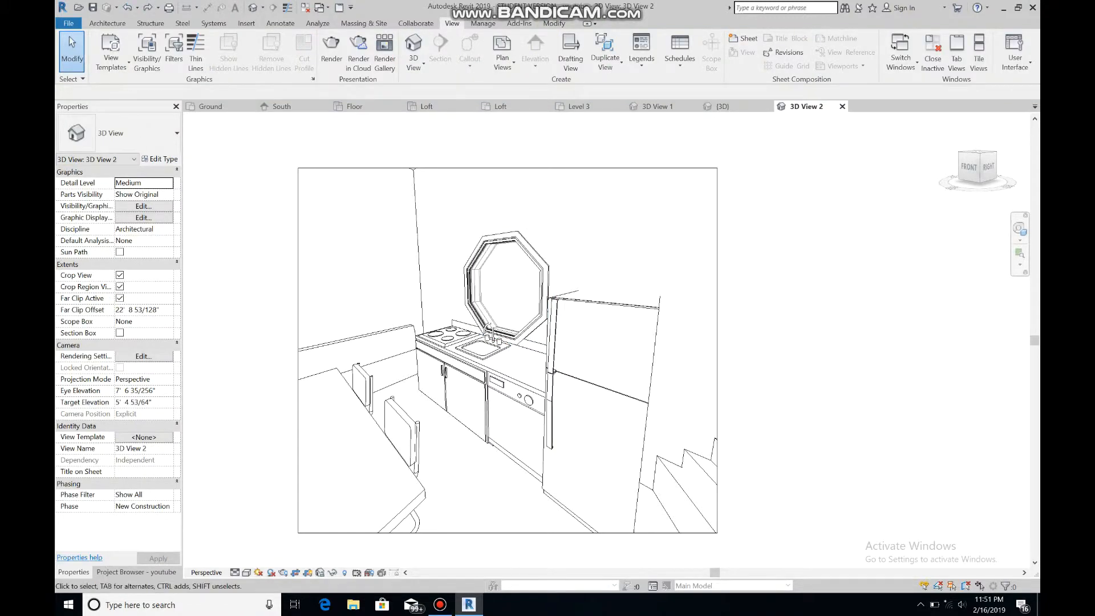
pyautogui.press('Delete')
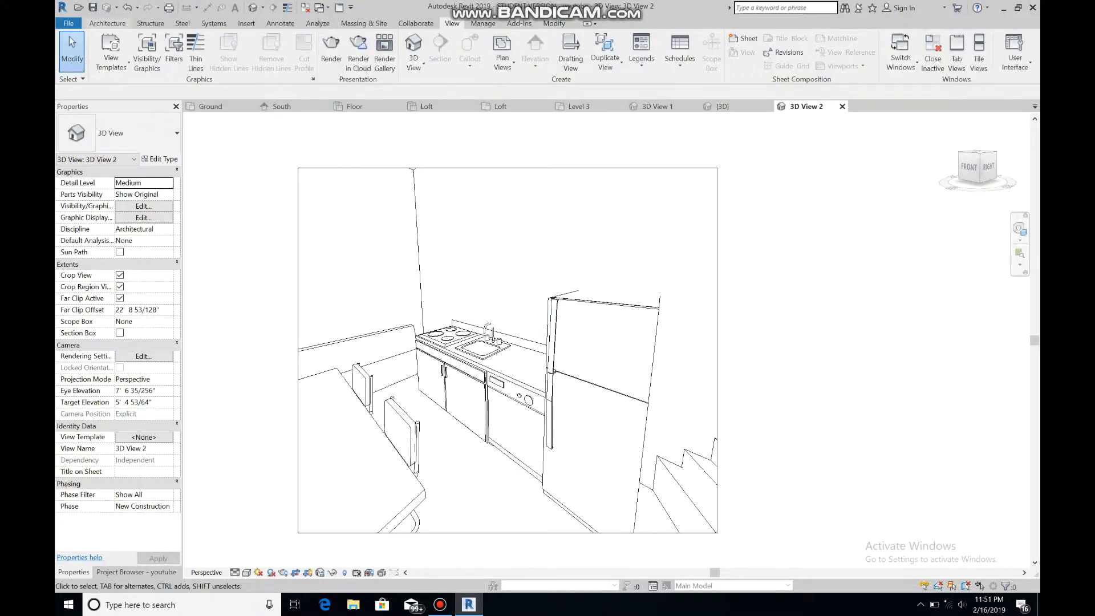
pyautogui.hotkey('ctrl', 'z')
pyautogui.click(535, 328)
pyautogui.click(136, 572)
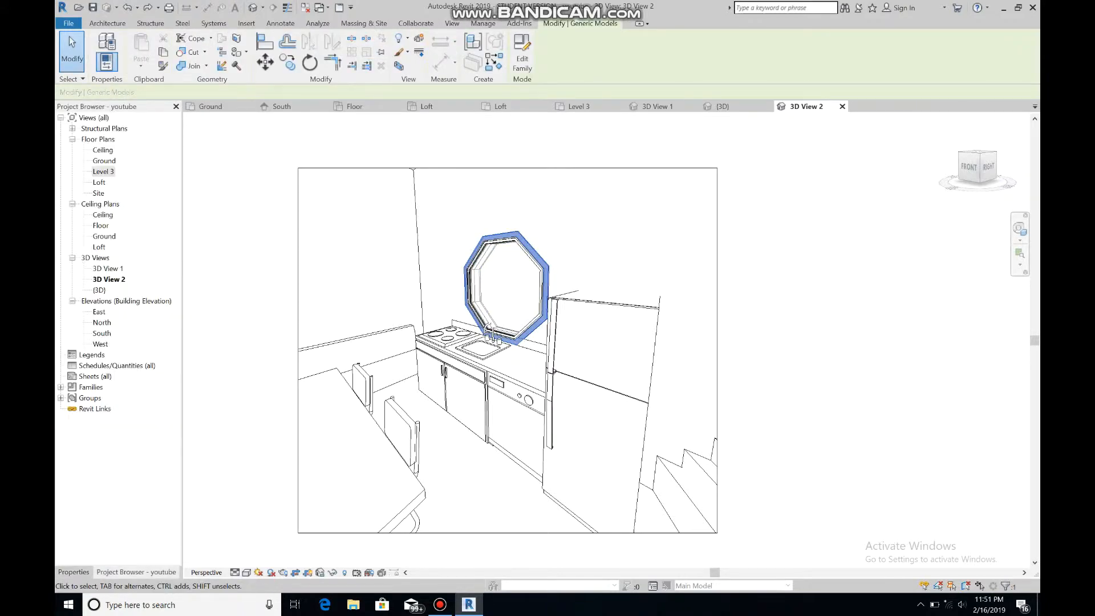
pyautogui.click(74, 572)
# Nudge the octagon window toward the refrigerator and set its sill height to 3' 5"
pyautogui.click(478, 277)
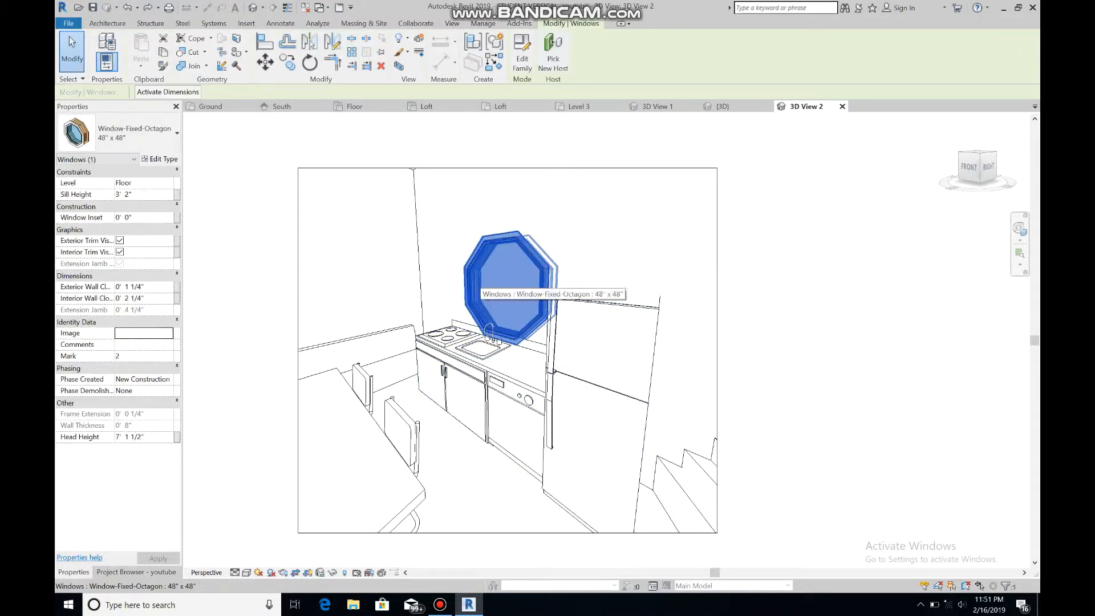
pyautogui.press('Right')
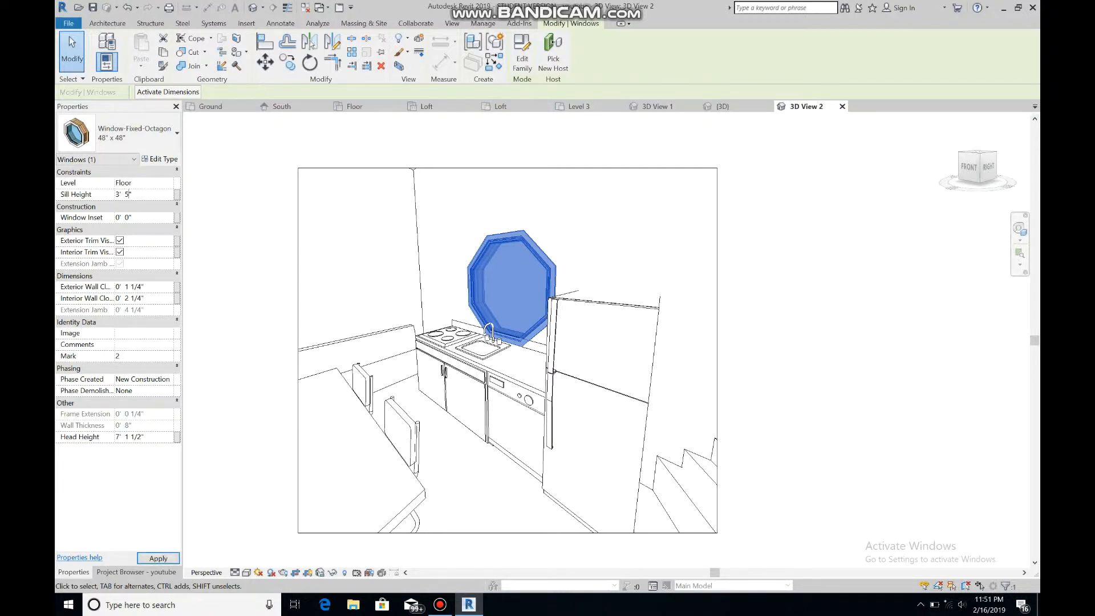
pyautogui.press('Return')
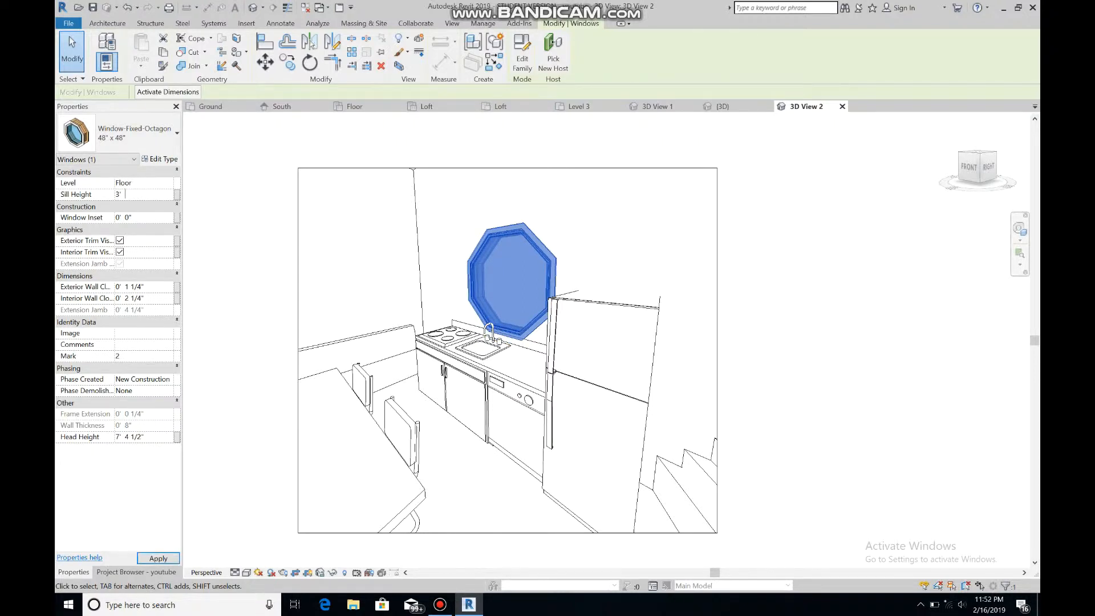
# Set the octagon window's sill height to 3' 7"
pyautogui.write('7')
pyautogui.press('Return')
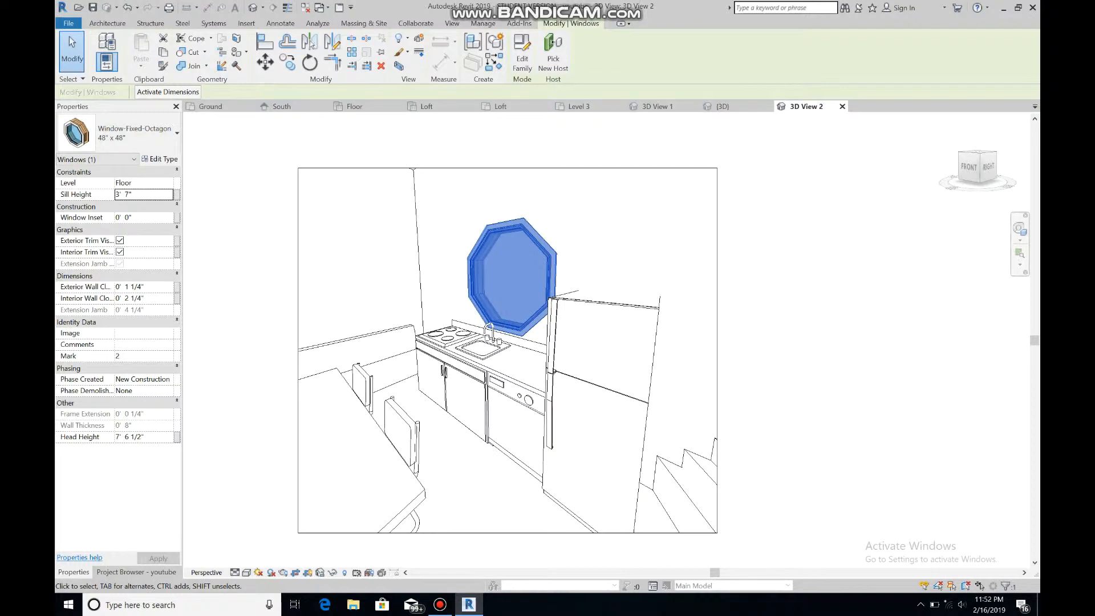
pyautogui.click(798, 256)
# Turn the camera toward the table and lower the fixed window's sill height to 2' 9", followed by 2' 7"
pyautogui.click(1020, 229)
pyautogui.moveTo(459, 464); pyautogui.dragTo(468, 398)
pyautogui.click(440, 604)
pyautogui.click(968, 147)
pyautogui.click(587, 269)
pyautogui.click(486, 308)
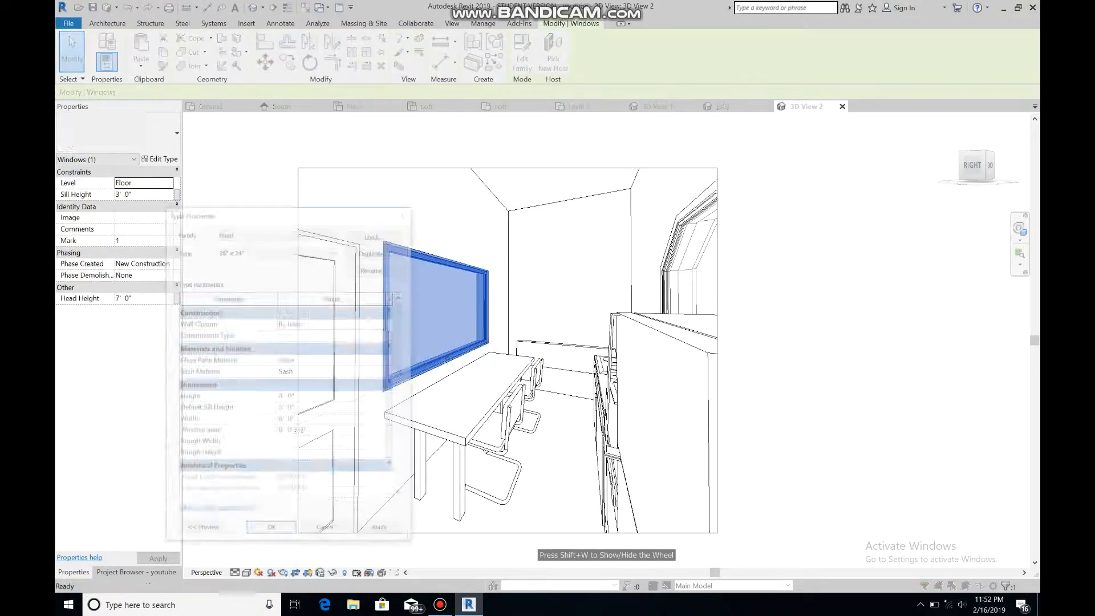
pyautogui.click(160, 159)
pyautogui.click(405, 211)
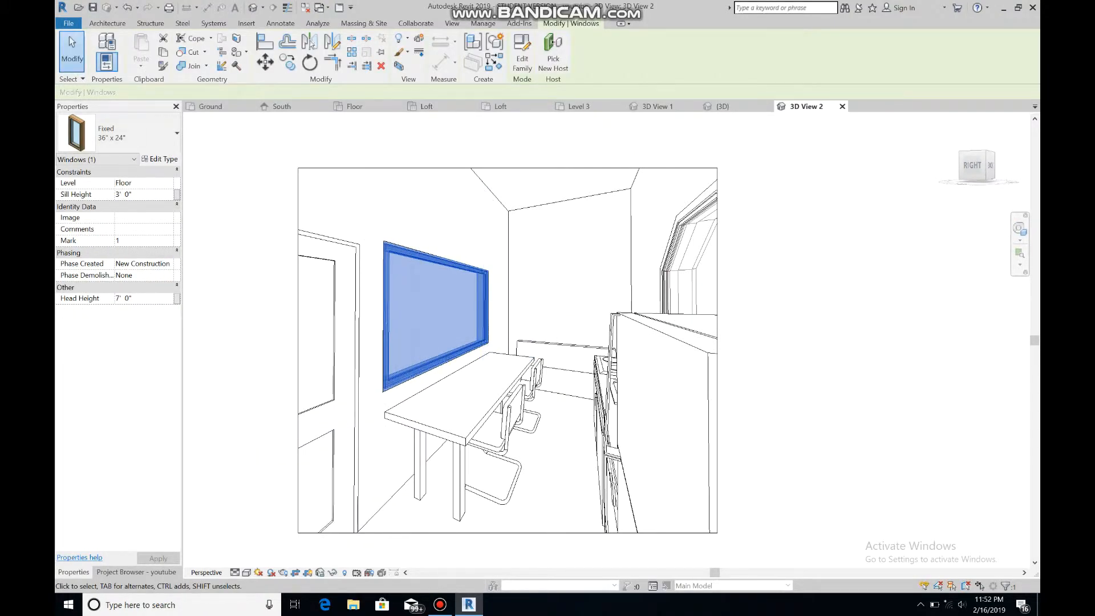
pyautogui.press('BackSpace')
pyautogui.write('9')
pyautogui.press('Return')
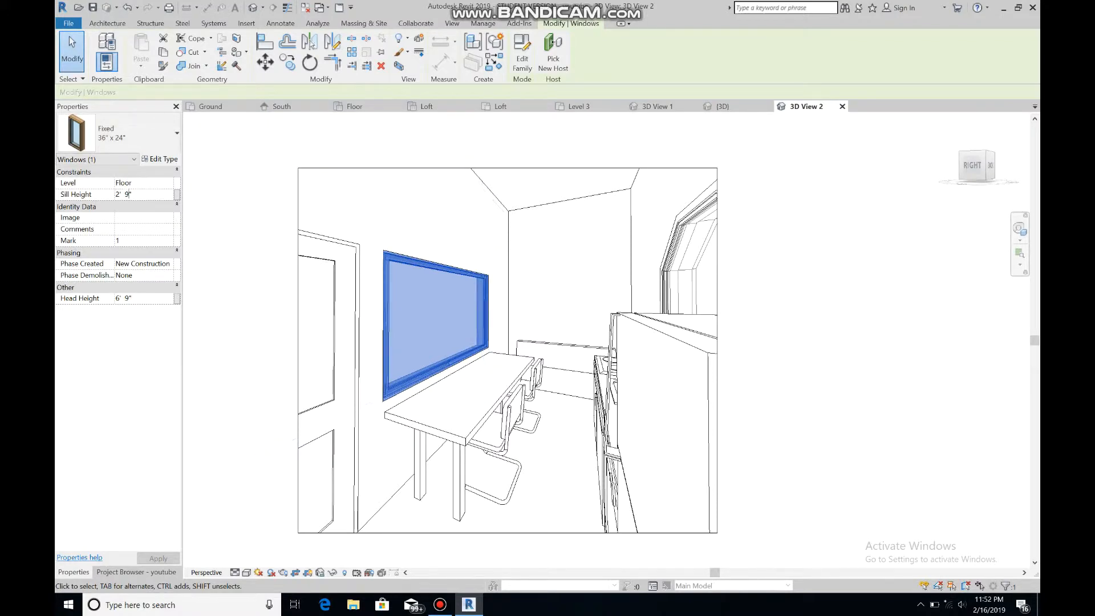
pyautogui.press('Return')
pyautogui.click(562, 451)
# Edit the height of the fixed 36" x 24" window type above the table and apply it
pyautogui.click(483, 342)
pyautogui.click(160, 159)
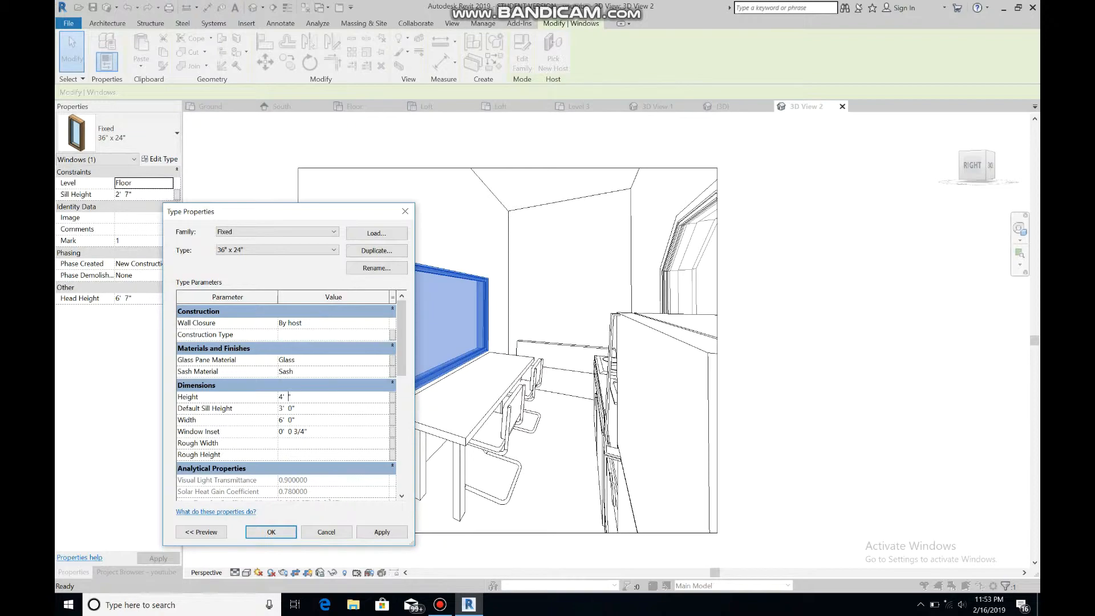
pyautogui.click(382, 532)
pyautogui.click(271, 532)
pyautogui.click(562, 451)
# Place a new camera in the Level 3 plan from the table's corner, aimed at the corner between the bench and the stove
pyautogui.click(1020, 229)
pyautogui.moveTo(444, 418); pyautogui.dragTo(573, 428)
pyautogui.click(601, 369)
pyautogui.click(724, 107)
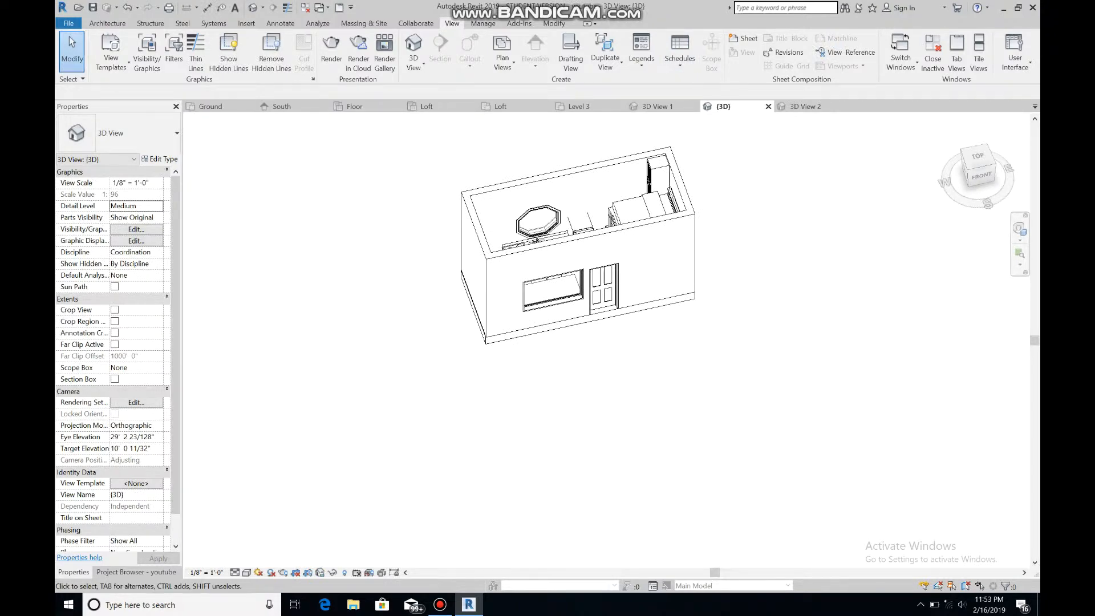
pyautogui.click(577, 106)
pyautogui.click(415, 63)
pyautogui.click(435, 108)
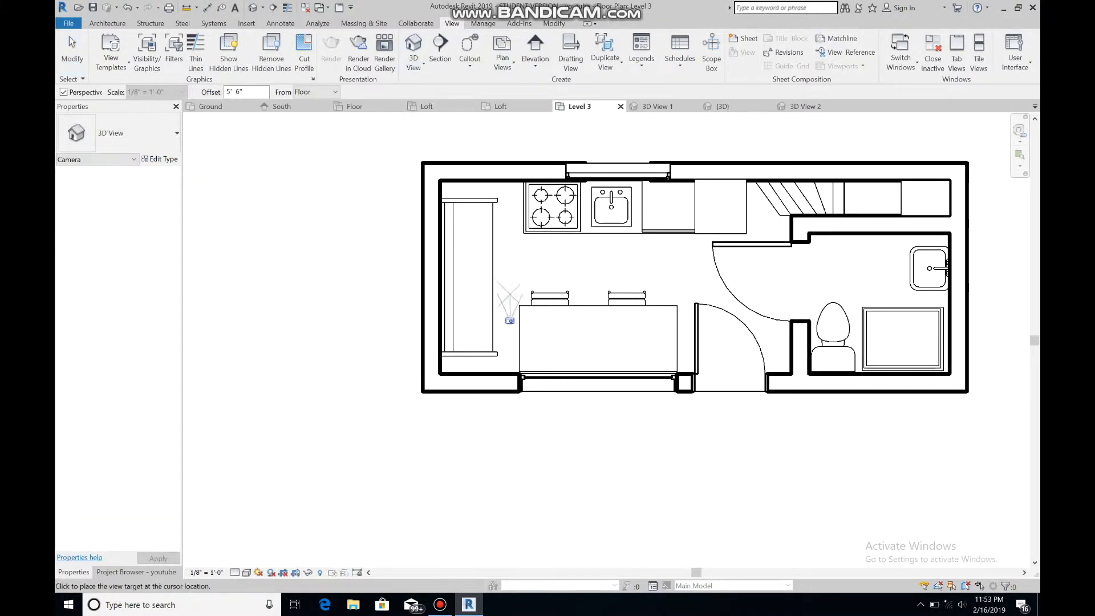
pyautogui.click(451, 191)
# Enlarge the new camera view's crop region and adjust the view to show the wall between the bench and the stove
pyautogui.scroll(-4, 585, 328)
pyautogui.moveTo(590, 382); pyautogui.dragTo(589, 528)
pyautogui.moveTo(658, 404); pyautogui.dragTo(777, 404)
pyautogui.moveTo(522, 403); pyautogui.dragTo(496, 404)
pyautogui.moveTo(636, 270); pyautogui.dragTo(636, 258)
pyautogui.keyDown('shift'); pyautogui.moveTo(656, 430); pyautogui.dragTo(666, 410, button='middle'); pyautogui.keyUp('shift')
pyautogui.scroll(2, 561, 325)
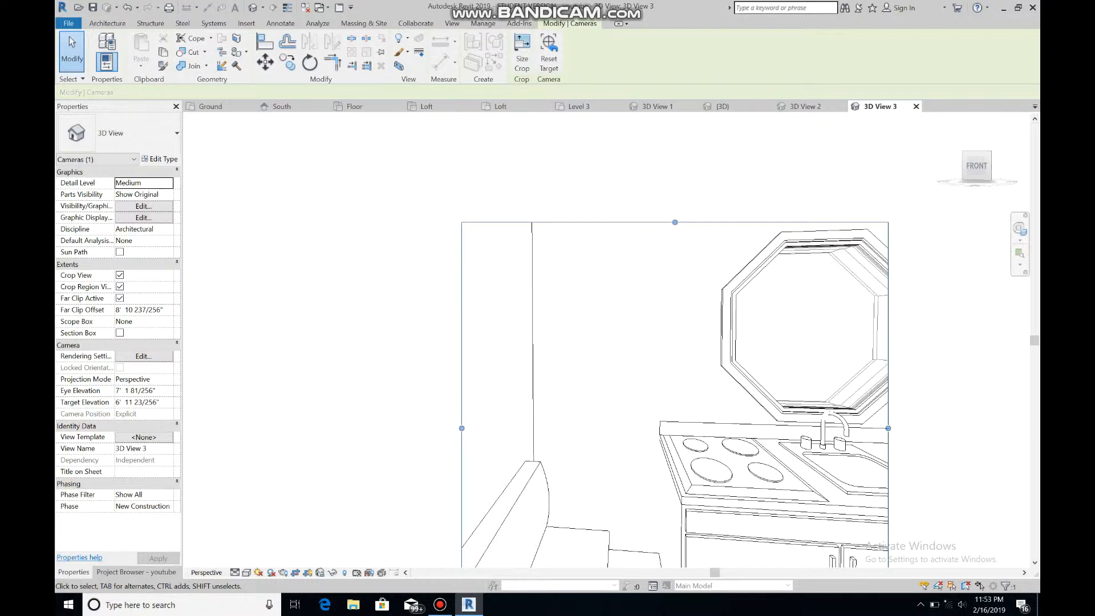
# Start an in-place furniture model named "shelving"
pyautogui.click(107, 23)
pyautogui.click(191, 41)
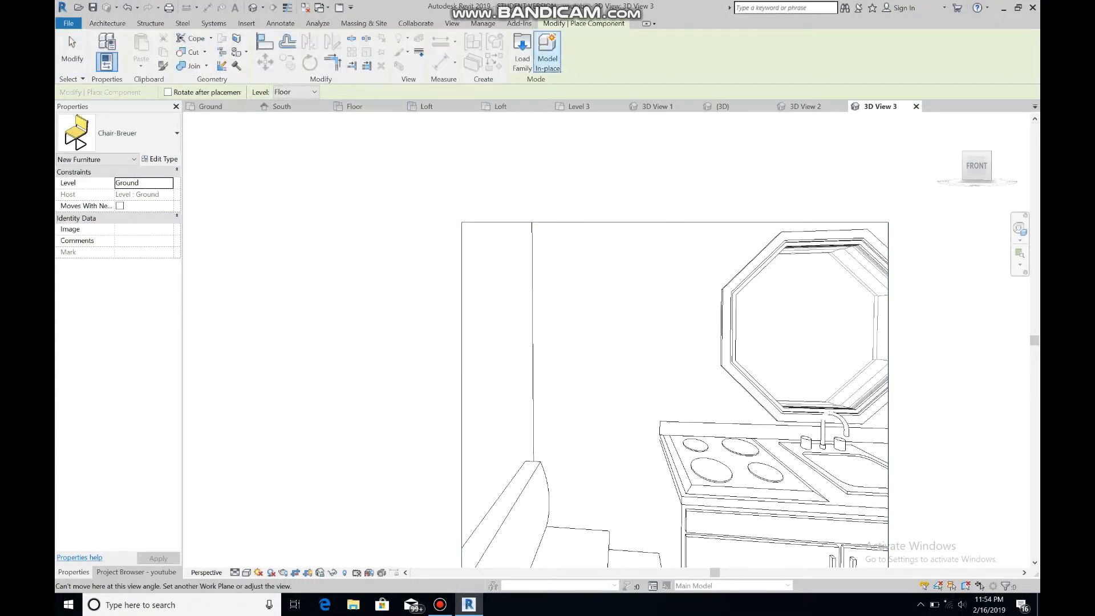
pyautogui.click(548, 51)
pyautogui.scroll(-4, 381, 158)
pyautogui.click(381, 157)
pyautogui.click(450, 339)
pyautogui.write('shel')
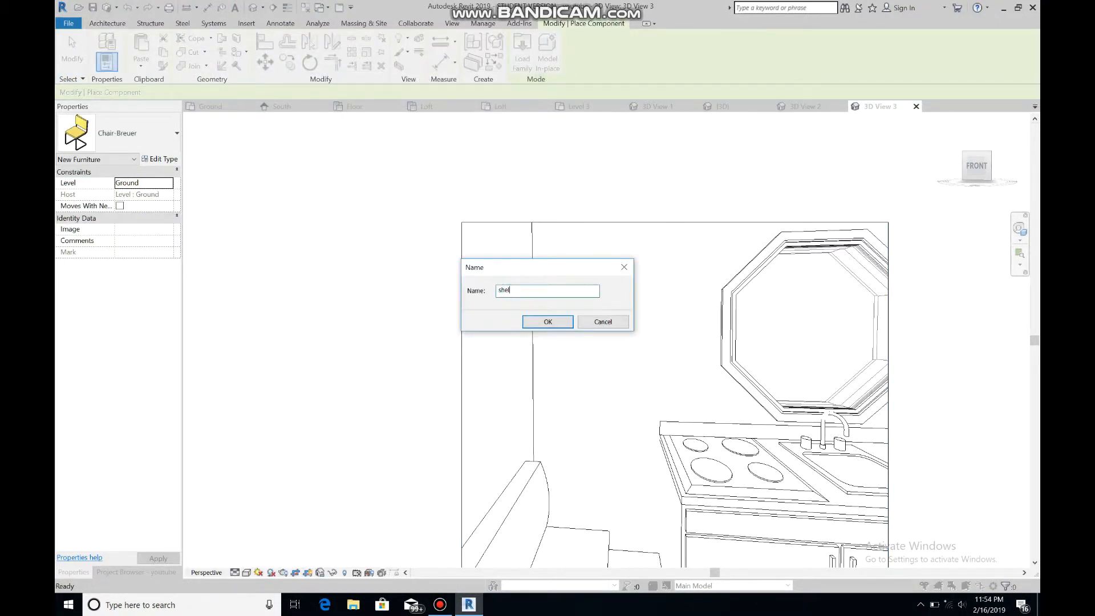
pyautogui.press('Return')
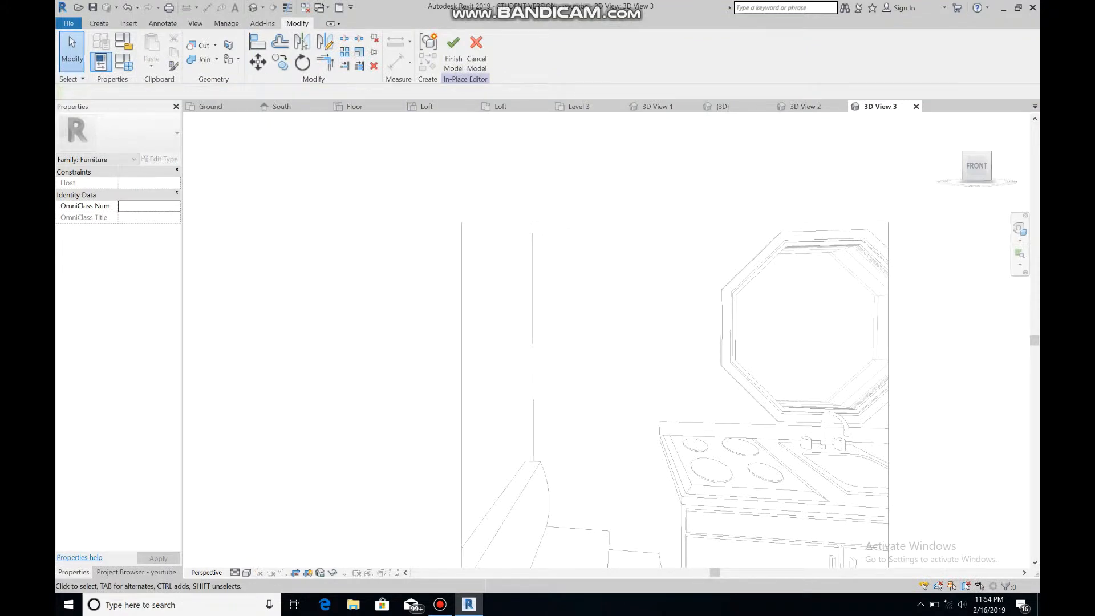
# Sketch a thin rectangular shelf profile against the wall corner, on a plane picked from the octagon window, and extrude it 1' 0"
pyautogui.click(99, 23)
pyautogui.click(151, 52)
pyautogui.click(555, 51)
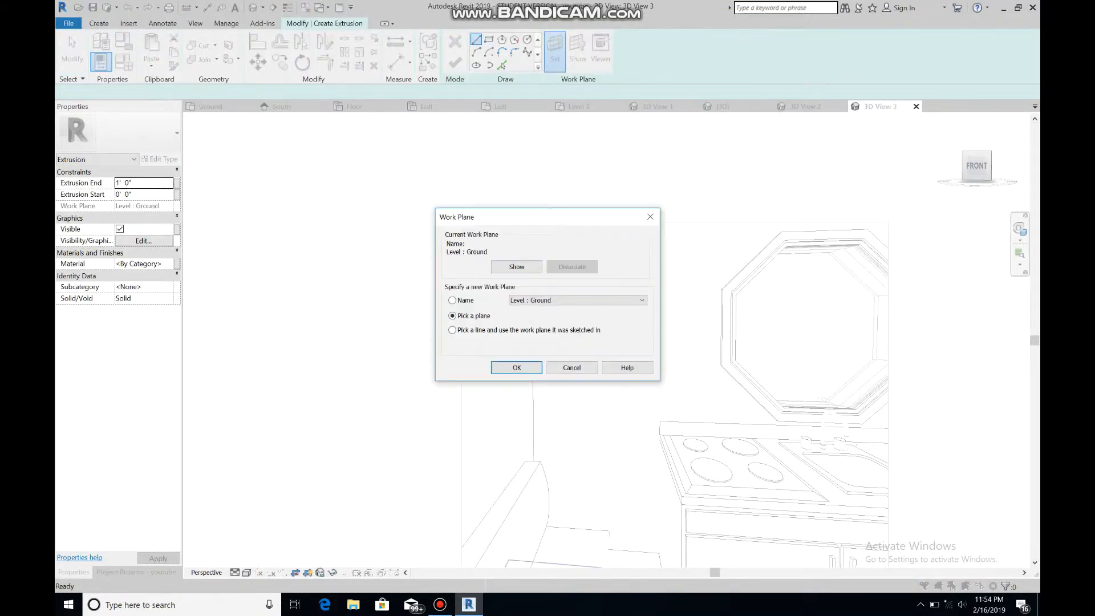
pyautogui.click(517, 368)
pyautogui.click(727, 329)
pyautogui.click(489, 40)
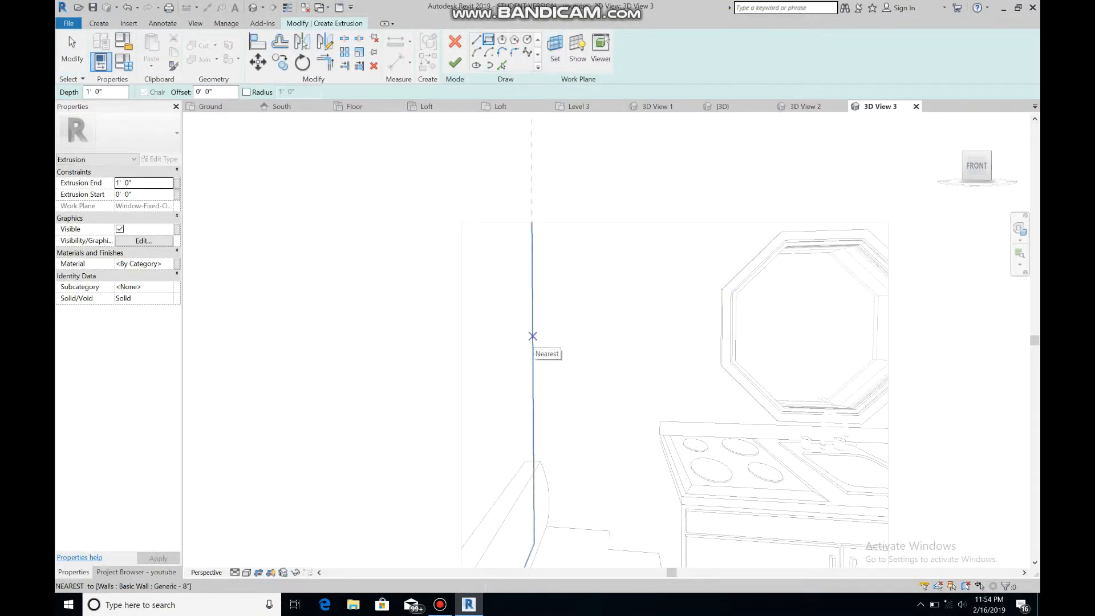
pyautogui.click(533, 381)
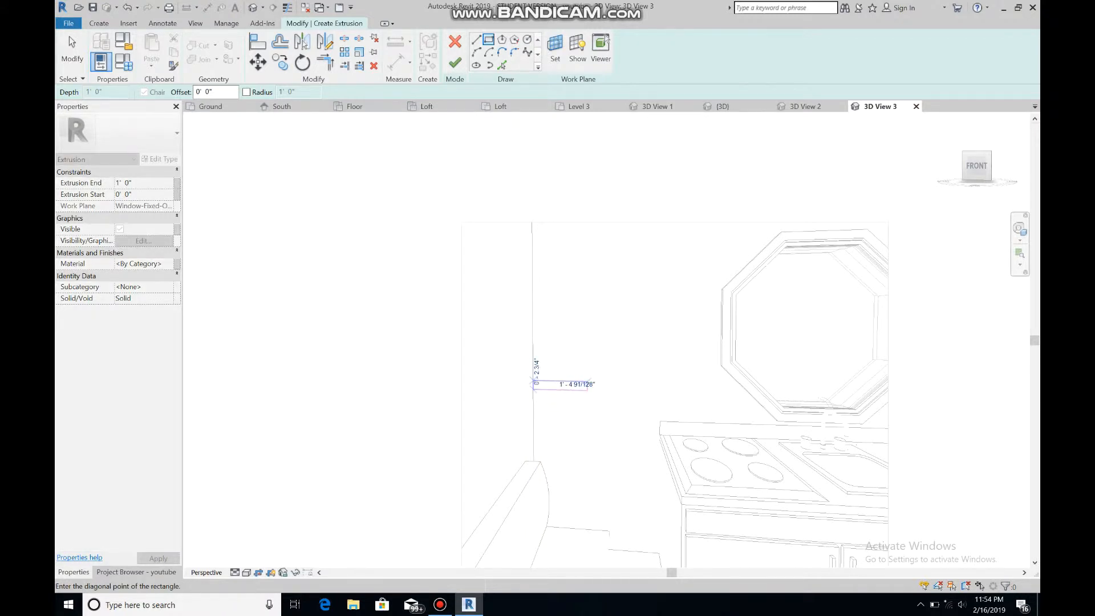
pyautogui.click(597, 391)
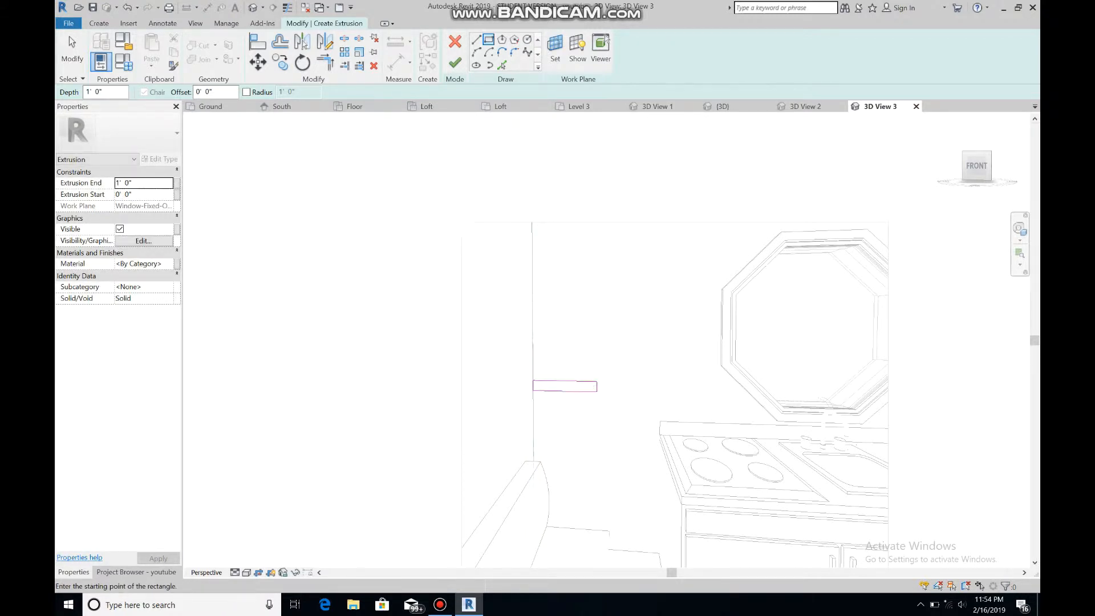
pyautogui.click(454, 62)
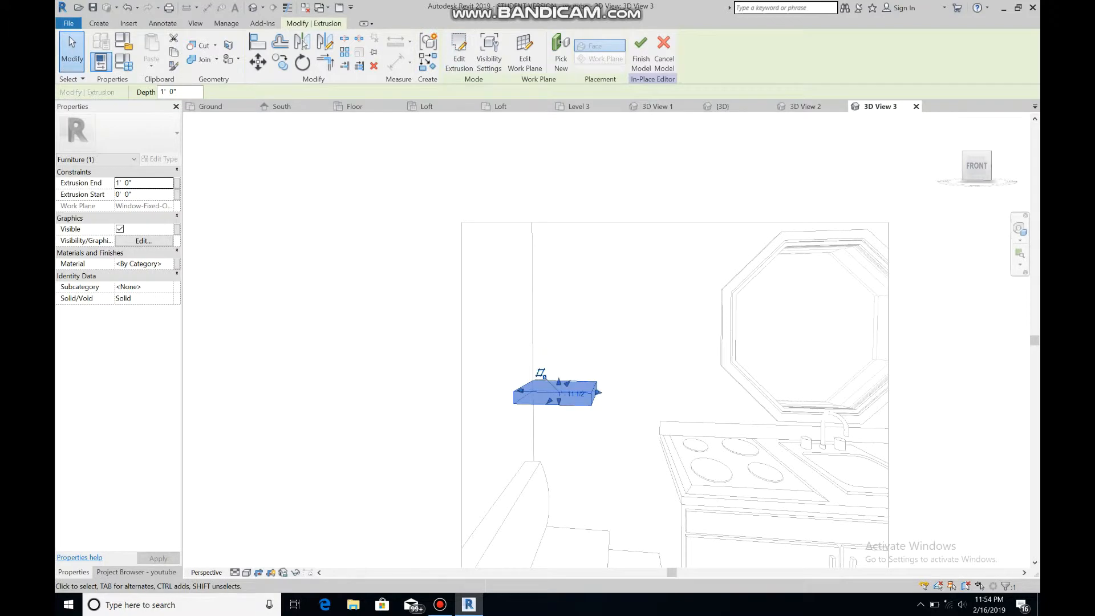
# Stretch the shelf extrusion in the Level 3 plan so it runs along the end wall above the bench
pyautogui.click(580, 107)
pyautogui.moveTo(444, 175); pyautogui.dragTo(481, 313)
pyautogui.scroll(5, 443, 222)
pyautogui.scroll(-6, 444, 225)
pyautogui.scroll(5, 446, 206)
pyautogui.scroll(-7, 607, 425)
pyautogui.scroll(4, 650, 514)
pyautogui.scroll(3, 502, 298)
pyautogui.moveTo(552, 294); pyautogui.dragTo(552, 288)
# Turn the 3D View 3 camera to look up at the shelf and finish the in-place shelving model
pyautogui.click(879, 107)
pyautogui.click(1020, 230)
pyautogui.moveTo(742, 404); pyautogui.dragTo(524, 354)
pyautogui.click(498, 477)
pyautogui.scroll(-5, 498, 478)
pyautogui.press('Escape')
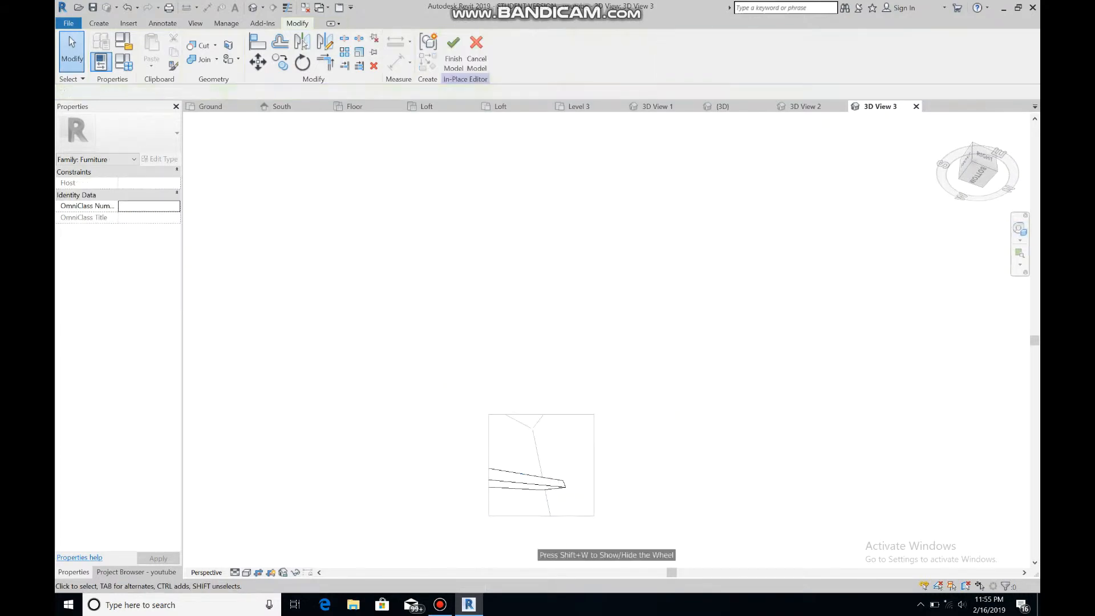
pyautogui.click(489, 466)
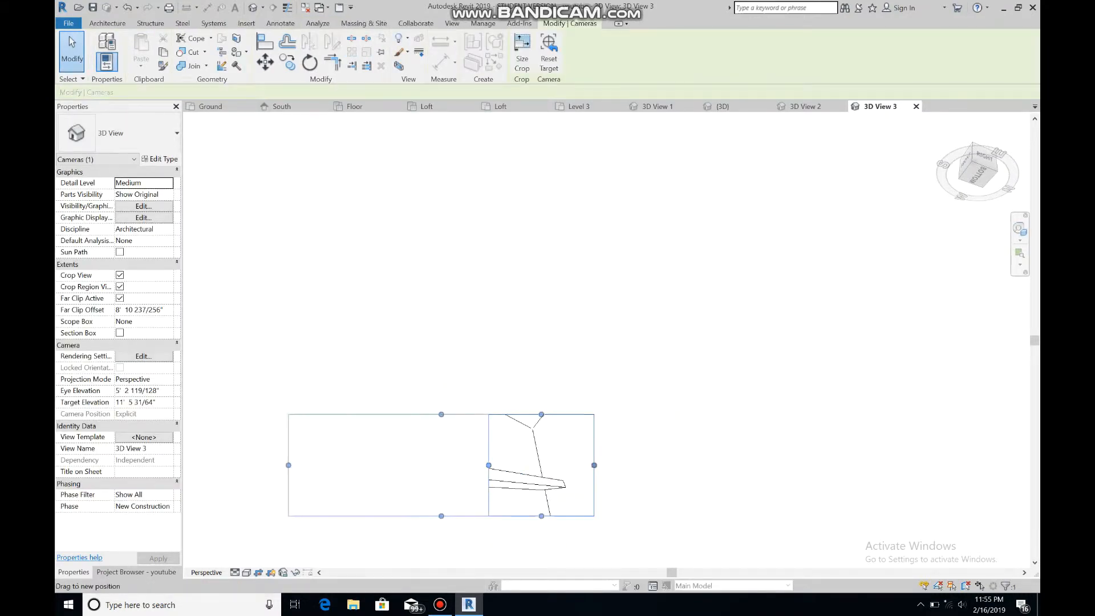
# Extend the crop region of 3D View 3 around the shelf, undoing one unwanted crop change
pyautogui.moveTo(288, 465); pyautogui.dragTo(283, 465)
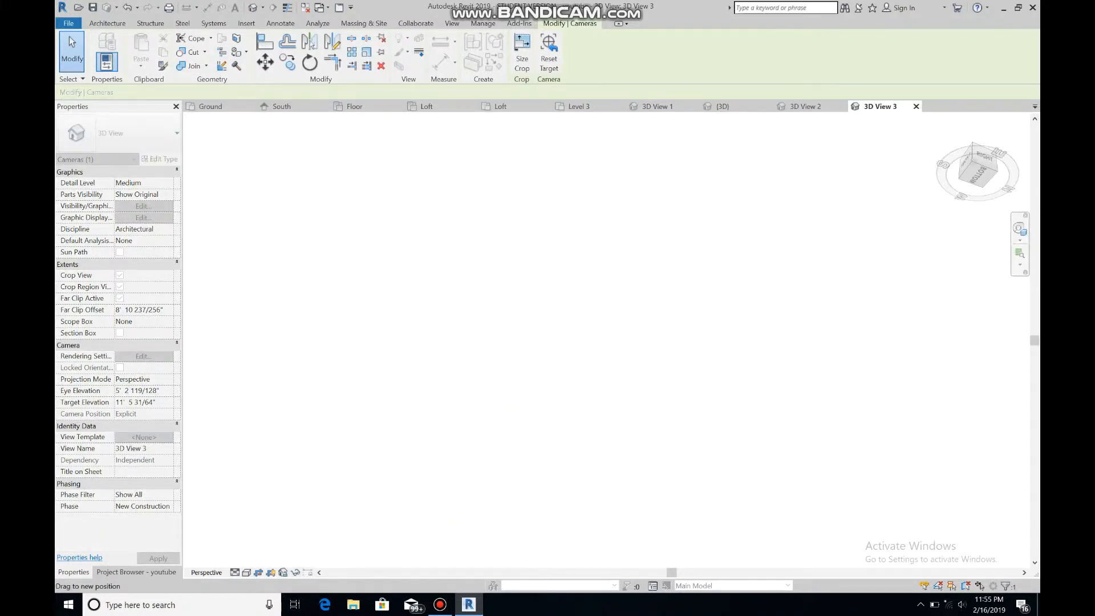
pyautogui.hotkey('ctrl', 'z')
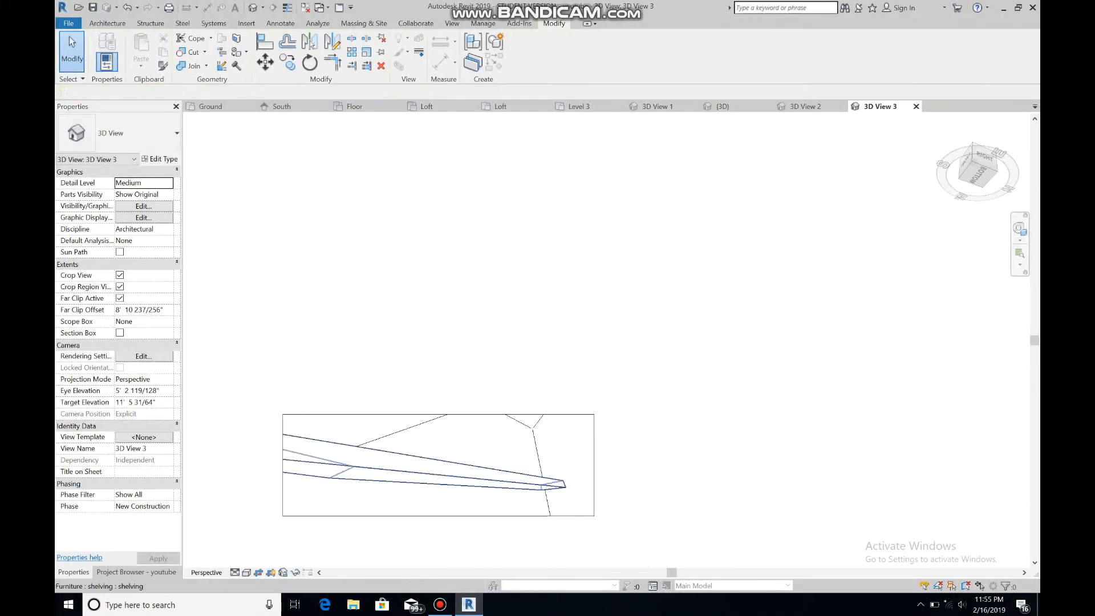
pyautogui.click(282, 465)
pyautogui.moveTo(282, 465); pyautogui.dragTo(204, 465)
pyautogui.moveTo(399, 516); pyautogui.dragTo(399, 550)
pyautogui.moveTo(1035, 340); pyautogui.dragTo(1035, 375)
pyautogui.moveTo(671, 572); pyautogui.dragTo(623, 572)
pyautogui.moveTo(384, 371); pyautogui.dragTo(325, 370)
pyautogui.moveTo(550, 302); pyautogui.dragTo(550, 195)
pyautogui.moveTo(550, 438); pyautogui.dragTo(550, 491)
pyautogui.moveTo(325, 343); pyautogui.dragTo(270, 342)
# Place another camera in the Level 3 plan from the middle of the room, facing the bench and shelf wall
pyautogui.click(805, 106)
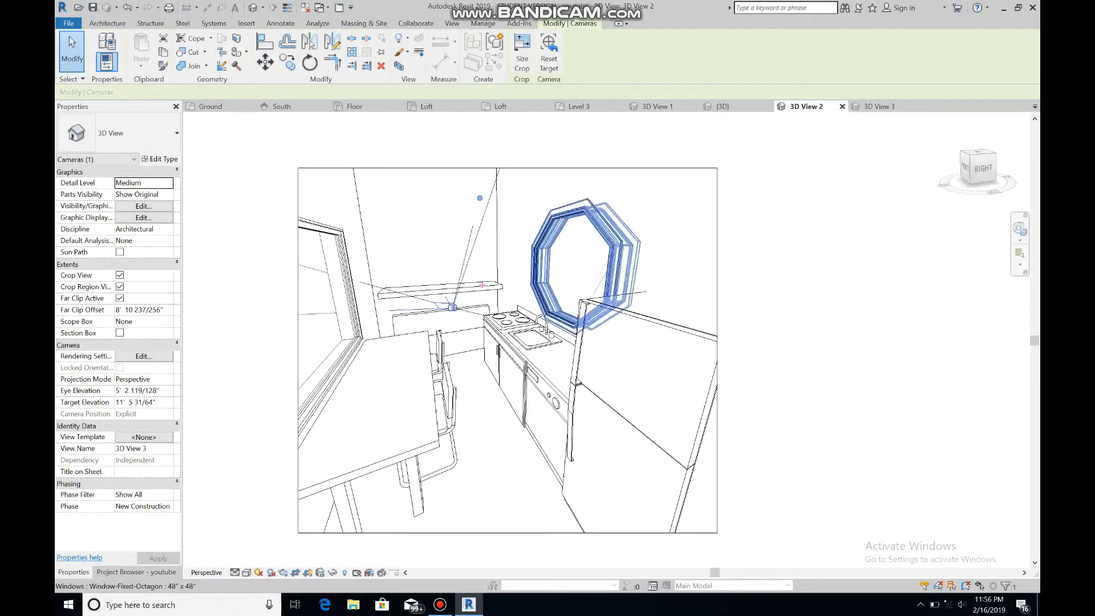
pyautogui.click(578, 107)
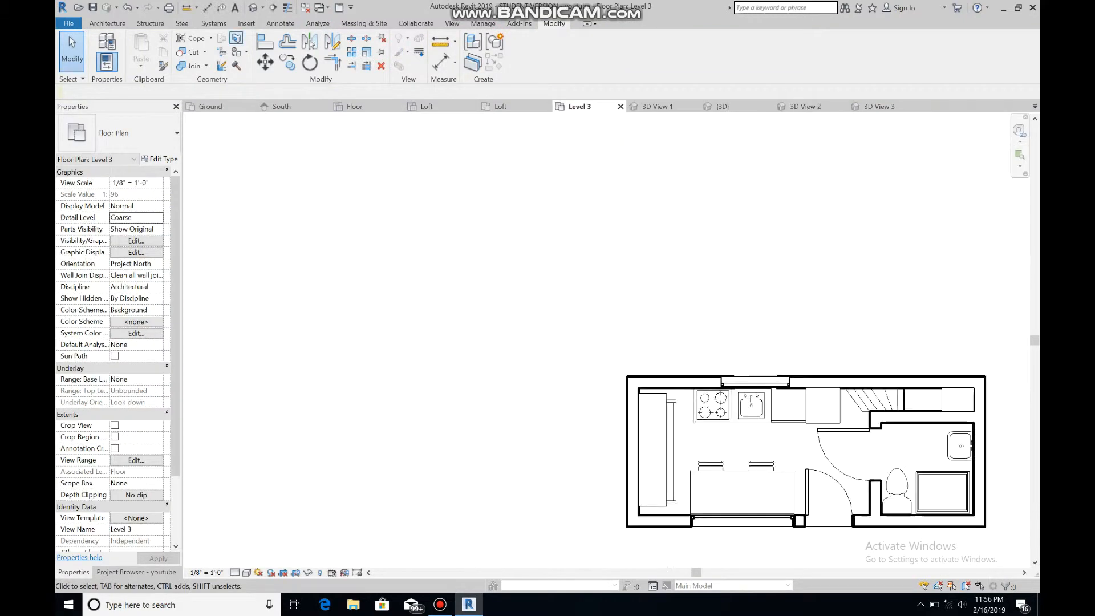
pyautogui.click(452, 23)
pyautogui.click(414, 64)
pyautogui.click(427, 105)
pyautogui.click(700, 450)
pyautogui.click(593, 447)
# Enlarge the new view's crop region around the shelf and tilt the camera to show the shelf's underside
pyautogui.scroll(-6, 622, 490)
pyautogui.moveTo(620, 499); pyautogui.dragTo(620, 561)
pyautogui.moveTo(659, 500); pyautogui.dragTo(819, 499)
pyautogui.moveTo(582, 500); pyautogui.dragTo(395, 499)
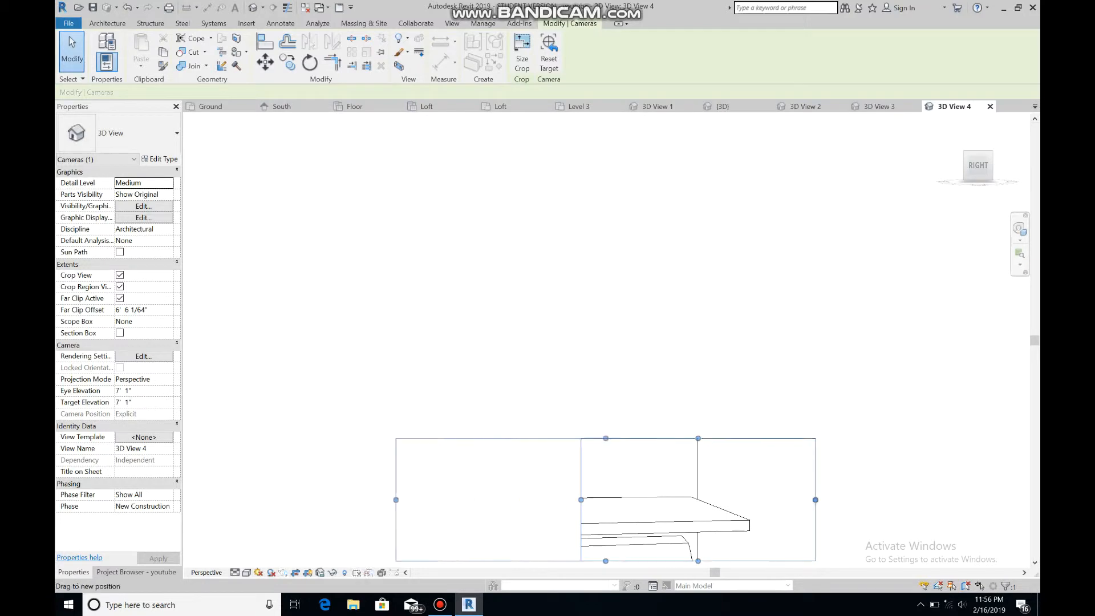
pyautogui.scroll(-5, 919, 485)
pyautogui.scroll(5, 911, 517)
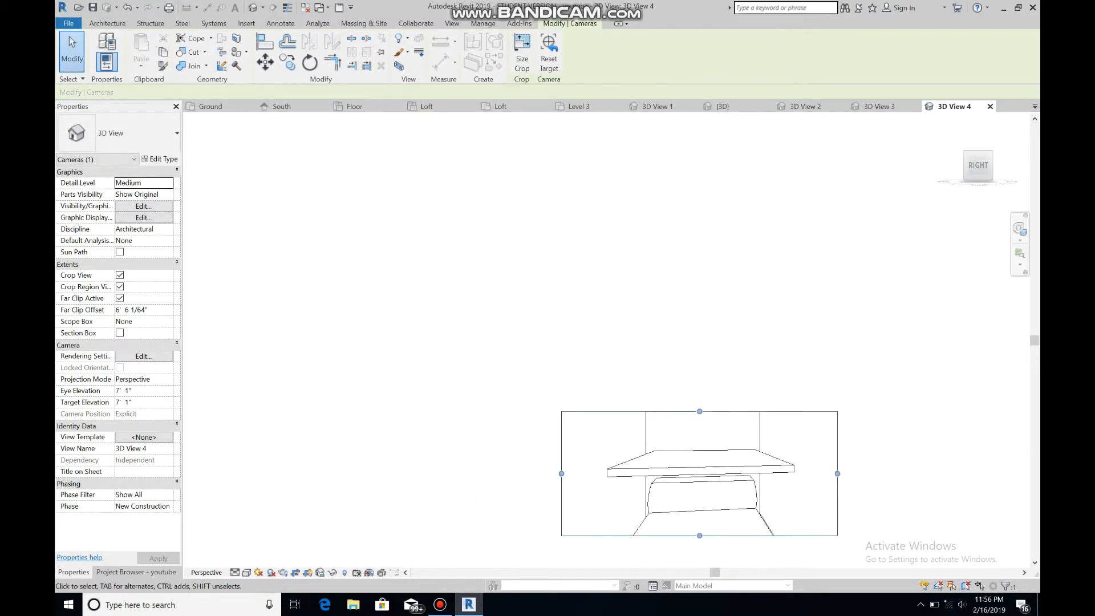
pyautogui.click(1020, 229)
pyautogui.moveTo(555, 392); pyautogui.dragTo(547, 357)
pyautogui.press('Escape')
pyautogui.moveTo(501, 218); pyautogui.dragTo(501, 161)
# Load the Recessed Lamp - Round - LED family from the Internal folder of the US Imperial Lighting library
pyautogui.click(107, 23)
pyautogui.click(191, 46)
pyautogui.click(523, 57)
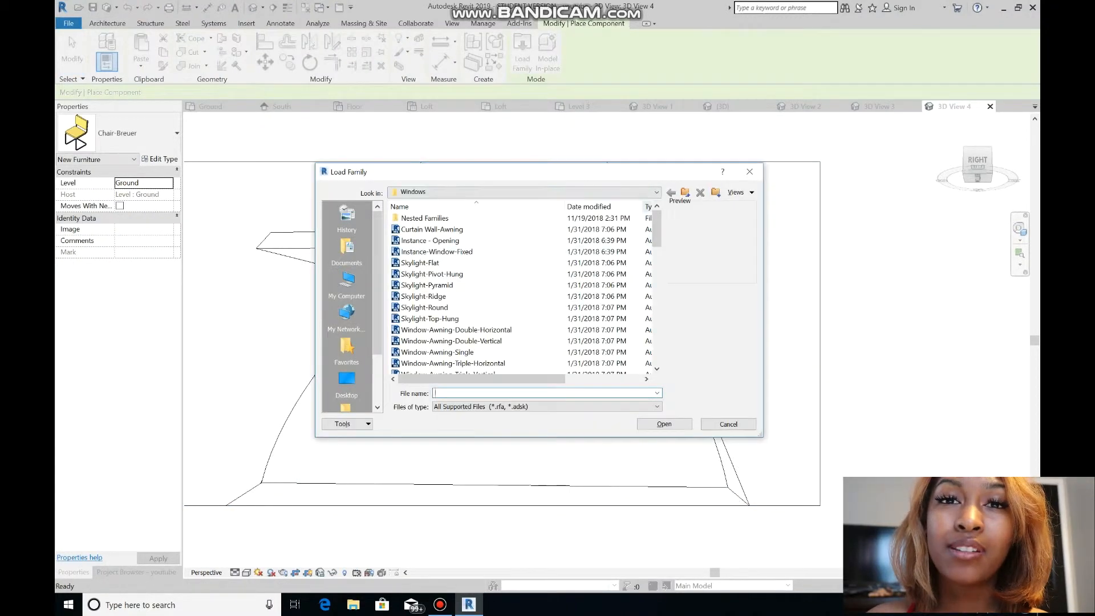
pyautogui.click(656, 193)
pyautogui.click(473, 346)
pyautogui.scroll(-5, 505, 285)
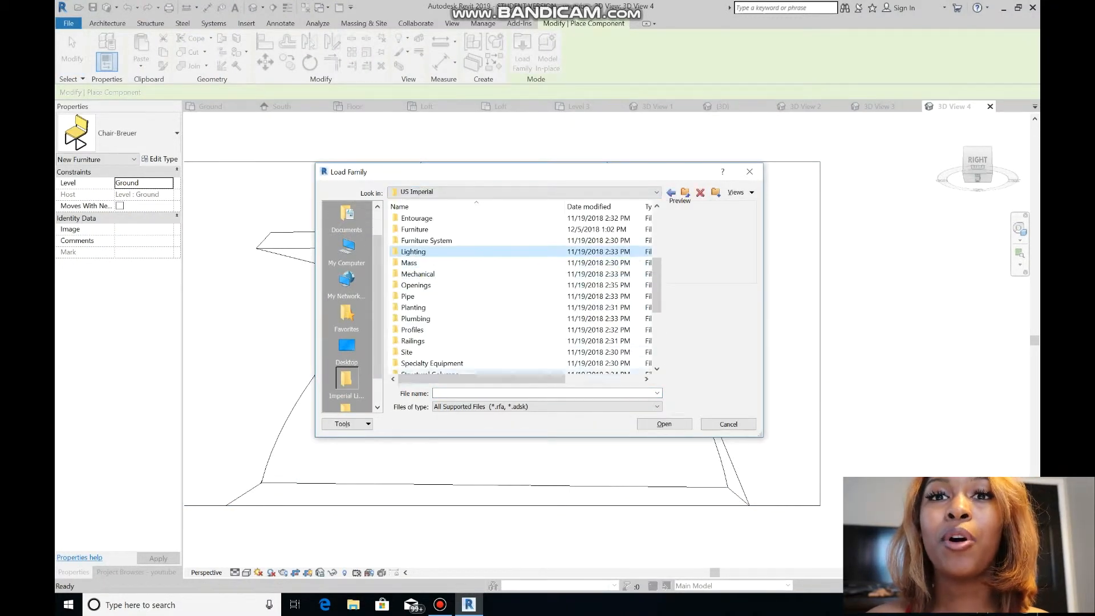
pyautogui.doubleClick(504, 249)
pyautogui.doubleClick(456, 218)
pyautogui.doubleClick(433, 228)
pyautogui.scroll(-5, 445, 262)
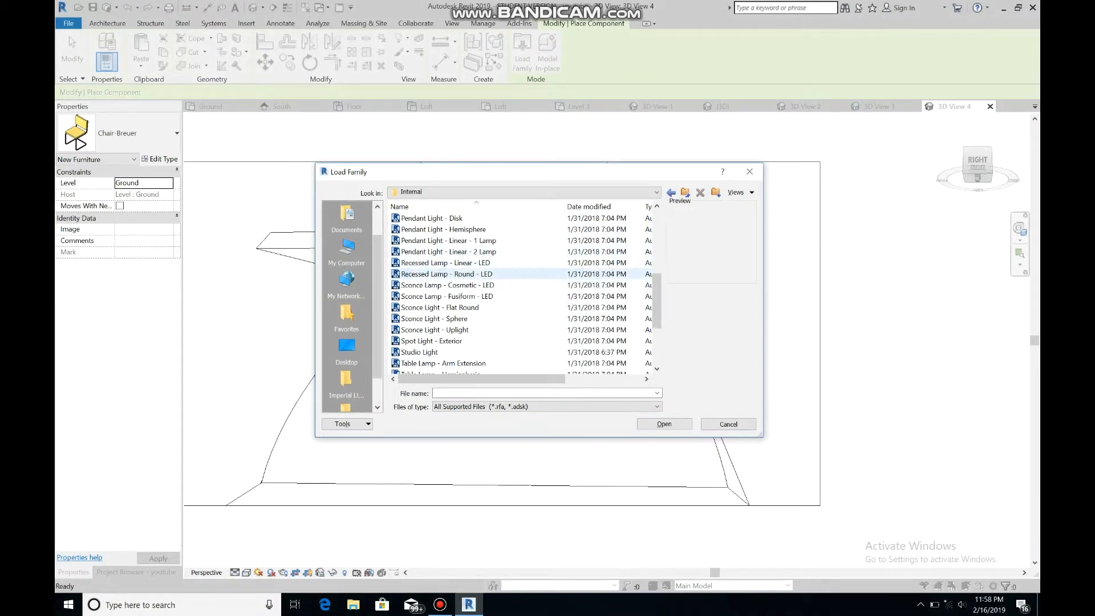
pyautogui.doubleClick(446, 274)
pyautogui.press('Return')
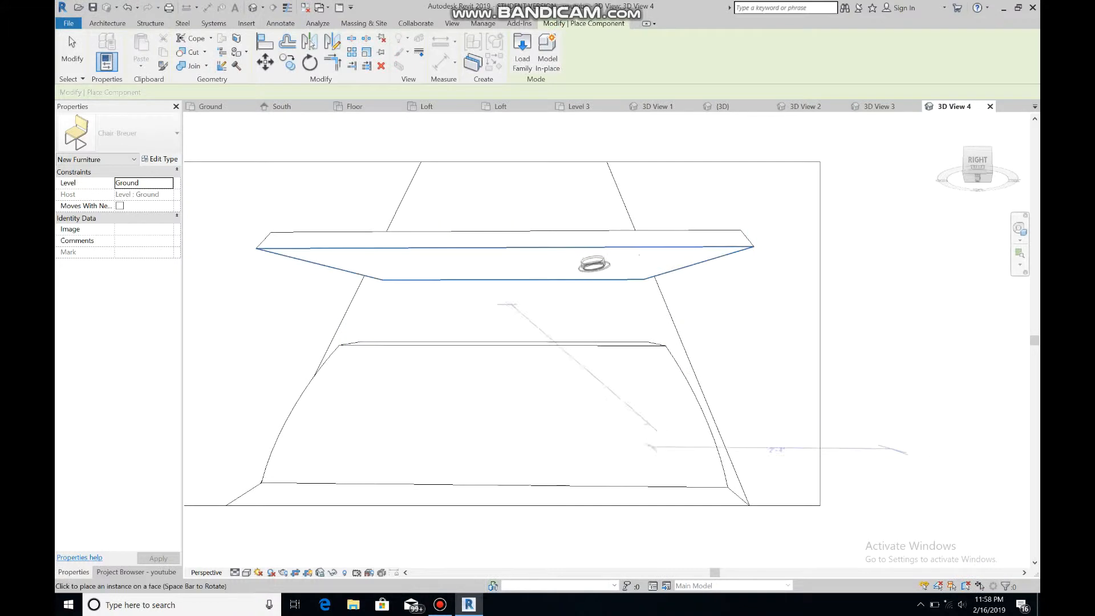
# Place three 4" Trimless Downlight recessed lamps on the underside of the shelf, one near each end and one between
pyautogui.click(1019, 229)
pyautogui.moveTo(599, 308); pyautogui.dragTo(559, 243)
pyautogui.click(589, 184)
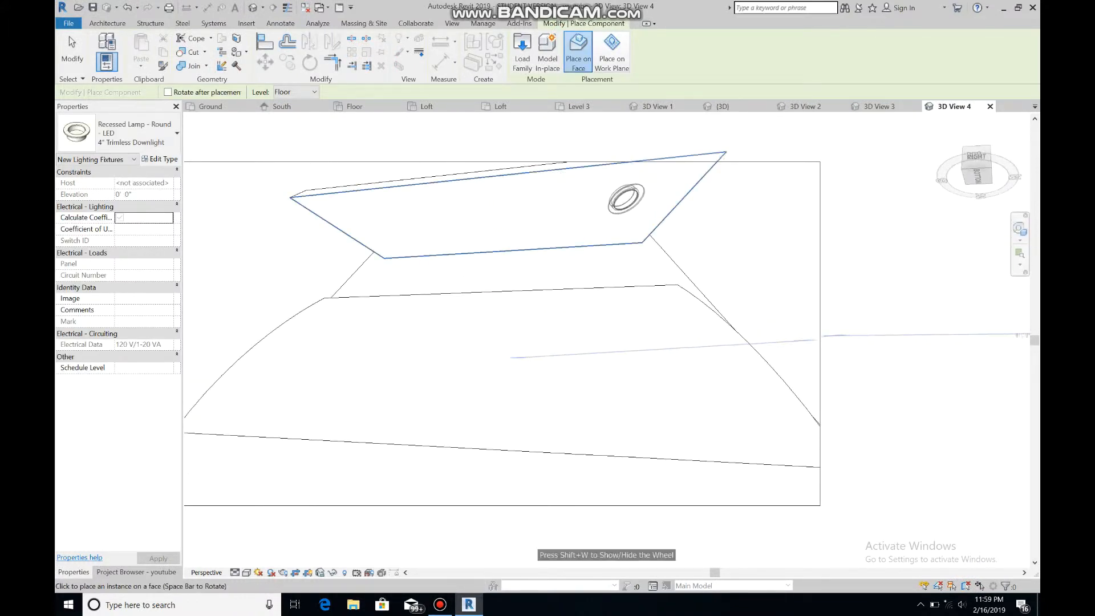
pyautogui.click(629, 198)
pyautogui.click(399, 230)
pyautogui.click(517, 211)
pyautogui.press('Escape')
pyautogui.press('Escape')
# Adjust the position of the recessed lamp near the shelf's end
pyautogui.scroll(4, 394, 222)
pyautogui.click(395, 222)
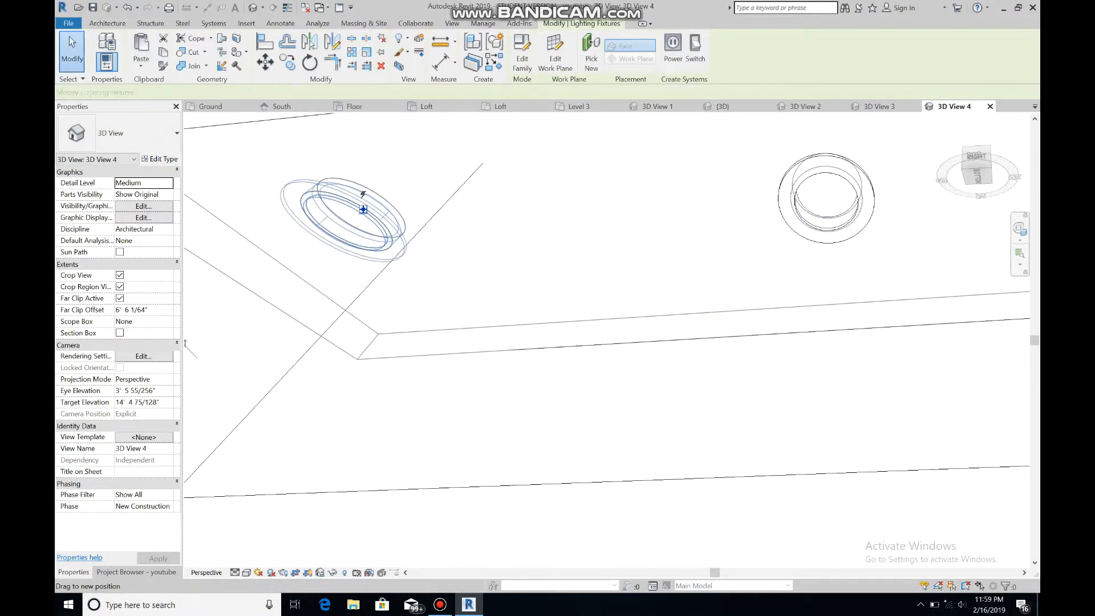
pyautogui.press('Escape')
pyautogui.scroll(-6, 576, 359)
pyautogui.scroll(1, 581, 360)
# Move the middle recessed lamp so it sits centered between the two outer lamps
pyautogui.click(1020, 229)
pyautogui.moveTo(614, 364)
pyautogui.mouseDown()
pyautogui.moveTo(611, 422)
pyautogui.moveTo(602, 389)
pyautogui.moveTo(631, 362)
pyautogui.mouseUp()
pyautogui.press('Escape')
pyautogui.scroll(6, 620, 304)
pyautogui.moveTo(692, 384); pyautogui.dragTo(618, 372)
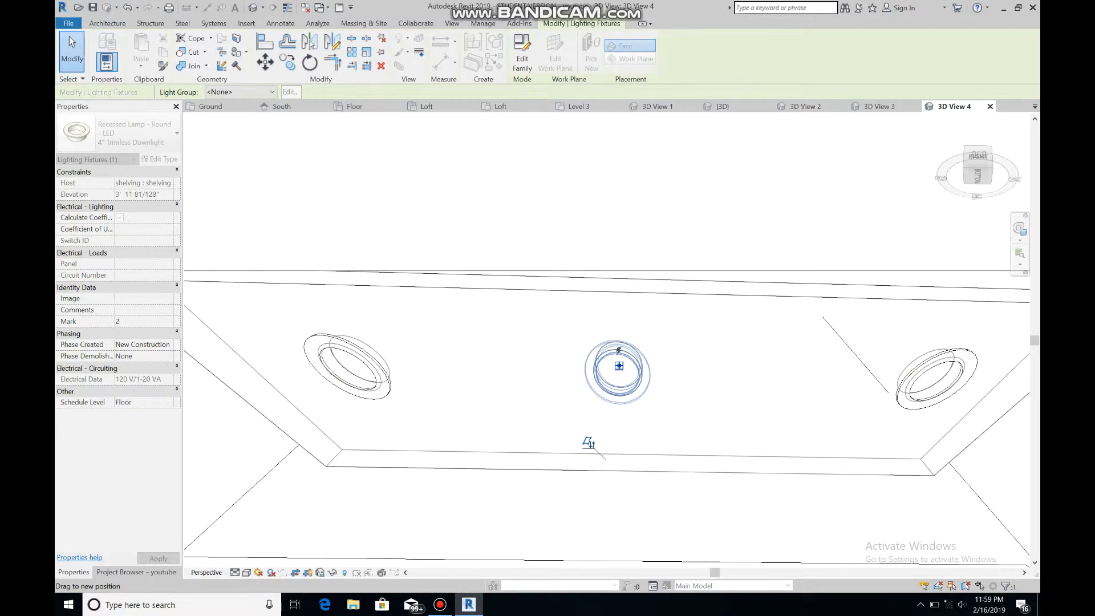
pyautogui.click(713, 411)
# Turn the camera on the lit shelf, close 3D View 3 and return to 3D View 2
pyautogui.scroll(-6, 713, 411)
pyautogui.scroll(3, 708, 410)
pyautogui.click(1020, 228)
pyautogui.moveTo(758, 406); pyautogui.dragTo(785, 434)
pyautogui.press('Escape')
pyautogui.click(880, 107)
pyautogui.click(806, 107)
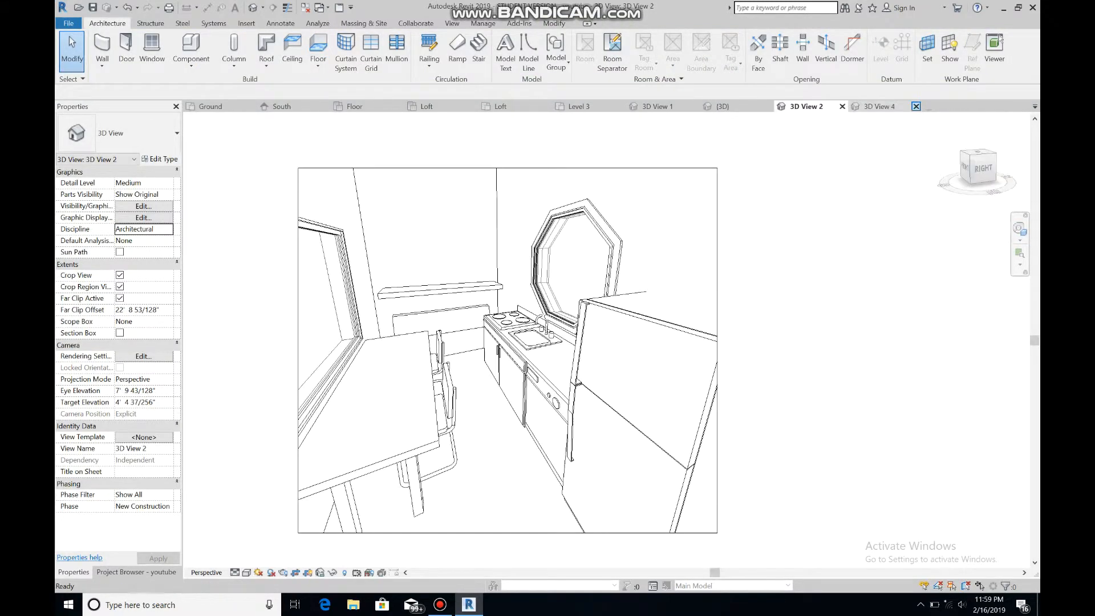
# Widen the crop region of 3D View 2 on both sides
pyautogui.scroll(-1, 525, 279)
pyautogui.click(693, 348)
pyautogui.moveTo(693, 341); pyautogui.dragTo(734, 341)
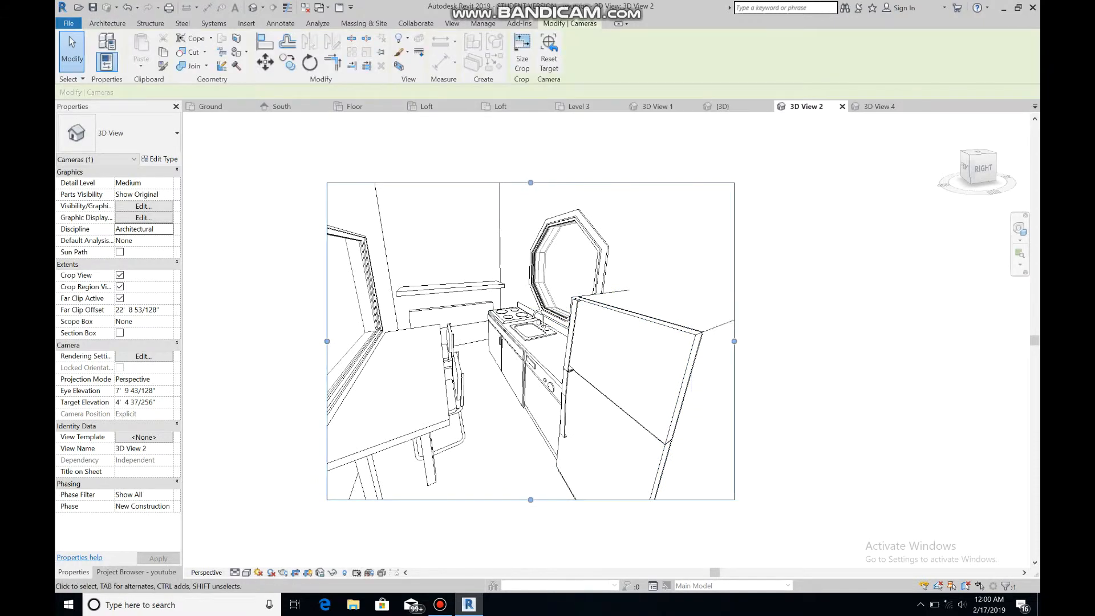
pyautogui.moveTo(327, 342); pyautogui.dragTo(301, 341)
pyautogui.click(420, 292)
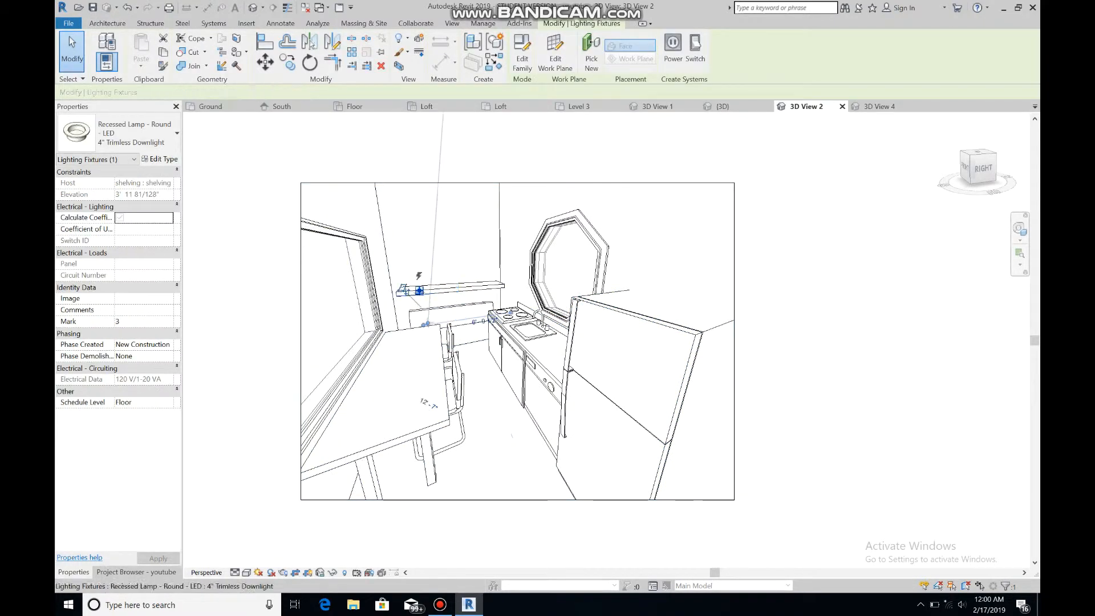
pyautogui.click(456, 288)
pyautogui.click(282, 107)
pyautogui.scroll(5, 473, 399)
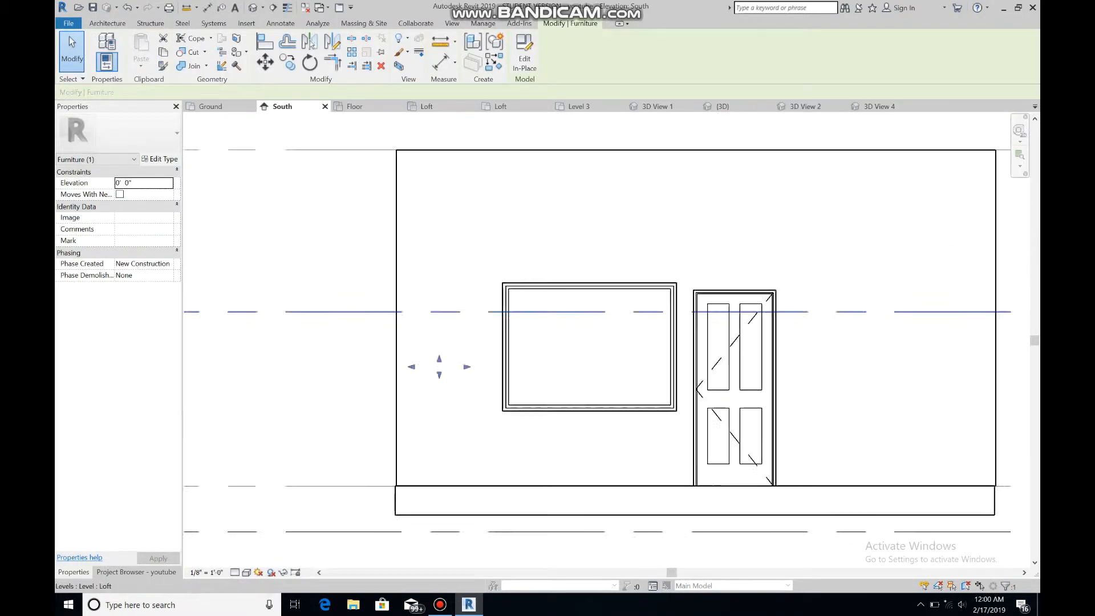
pyautogui.press('Escape')
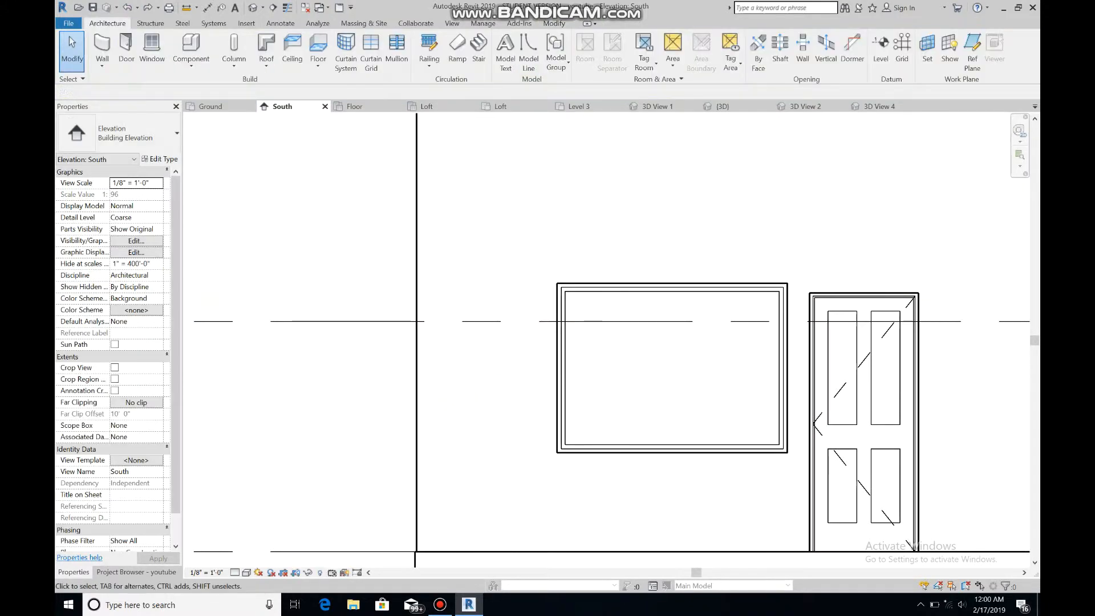
# Extend the crop region of 3D View 2 upward to show the area above the shelf and window
pyautogui.click(806, 107)
pyautogui.click(528, 183)
pyautogui.moveTo(518, 183); pyautogui.dragTo(518, 130)
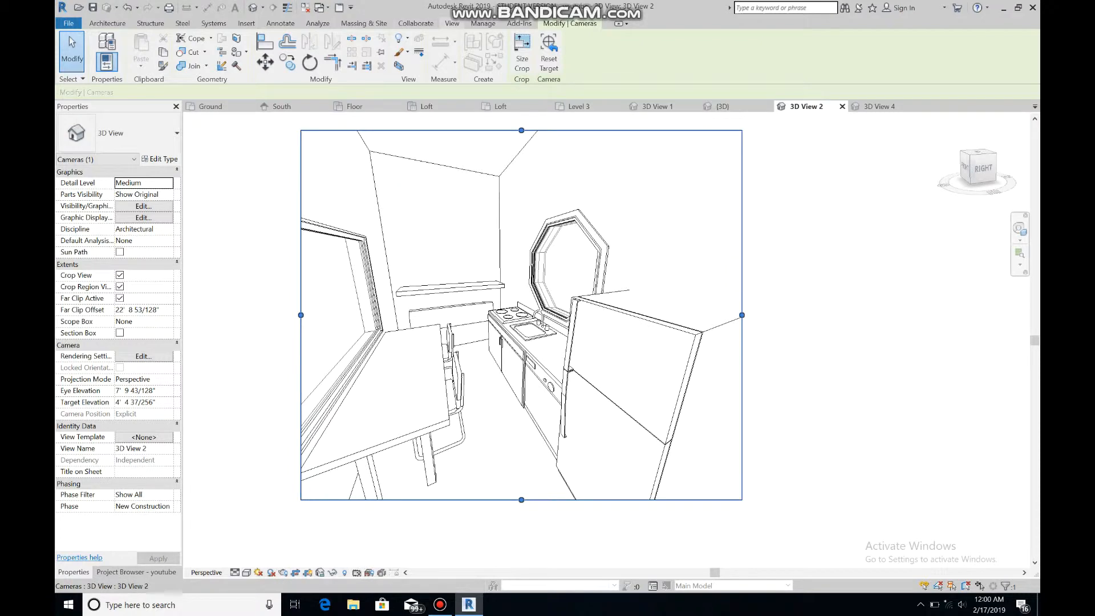
# Start a draft-quality render of 3D View 2 and stop it before it completes
pyautogui.click(452, 24)
pyautogui.click(332, 49)
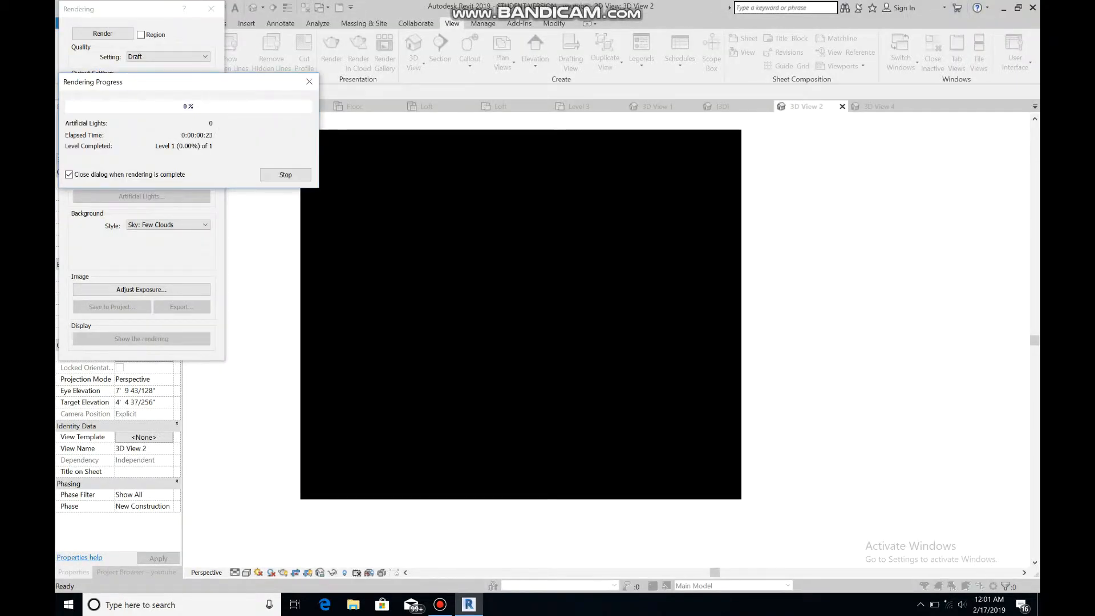
pyautogui.click(286, 174)
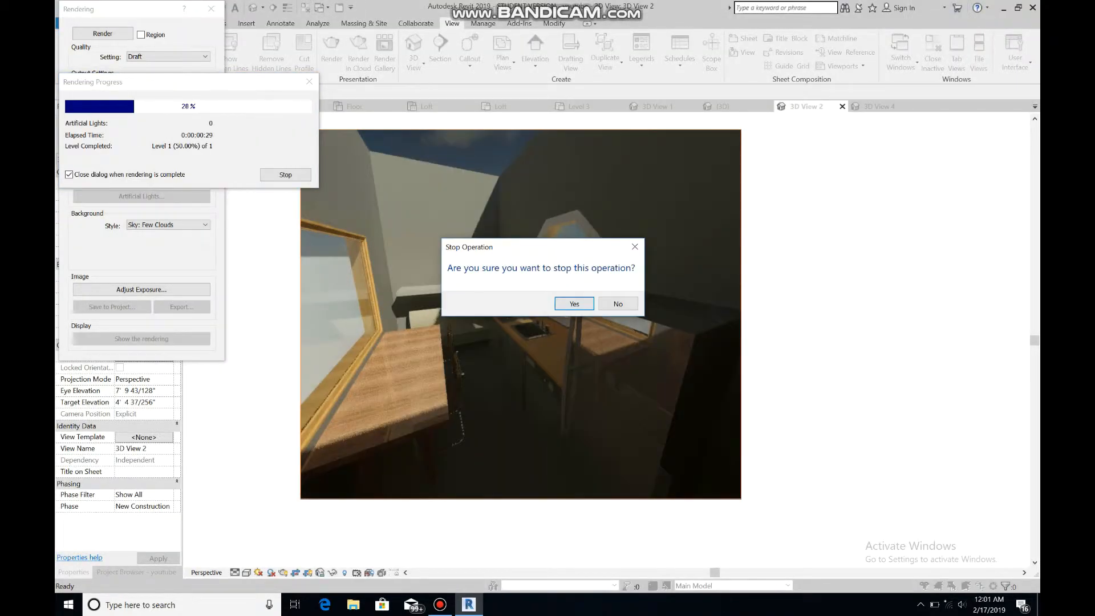
pyautogui.click(572, 301)
# Set the rendering lighting scheme to Interior: Artificial only and close the render settings
pyautogui.click(204, 162)
pyautogui.click(165, 210)
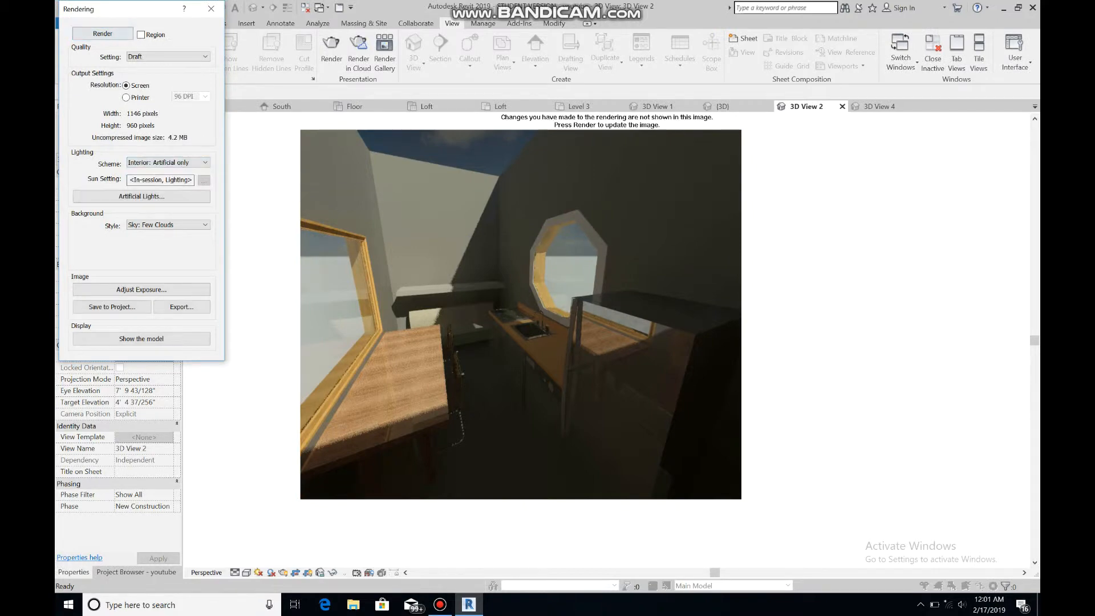
pyautogui.click(211, 9)
# Sketch a rectangular ceiling over the whole house on the Ground floor plan, corner to corner along the outer walls, and finish it
pyautogui.click(136, 572)
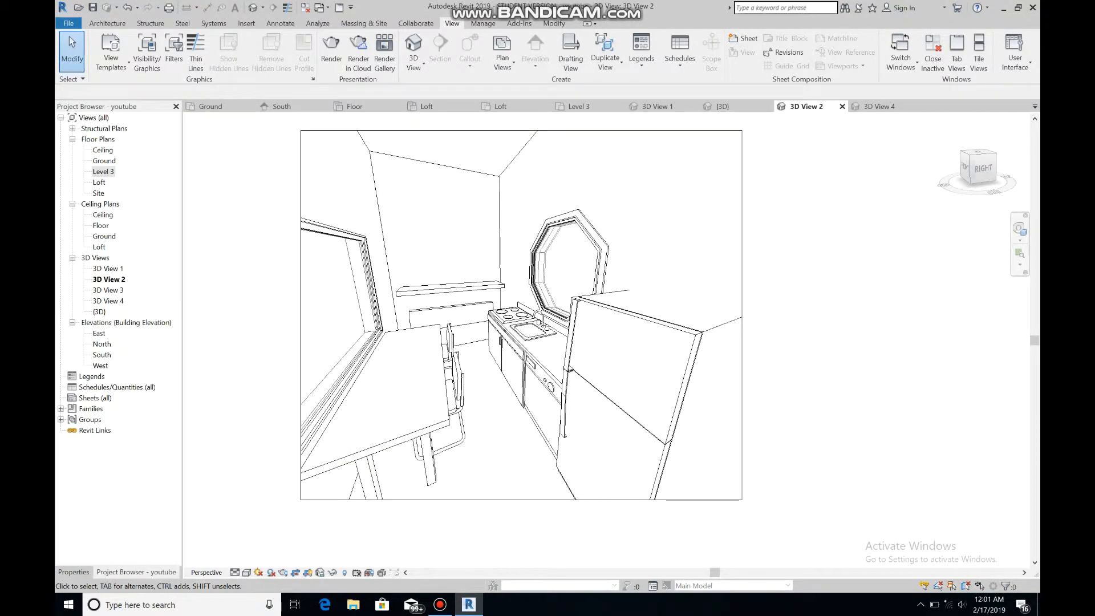
pyautogui.doubleClick(103, 215)
pyautogui.doubleClick(99, 247)
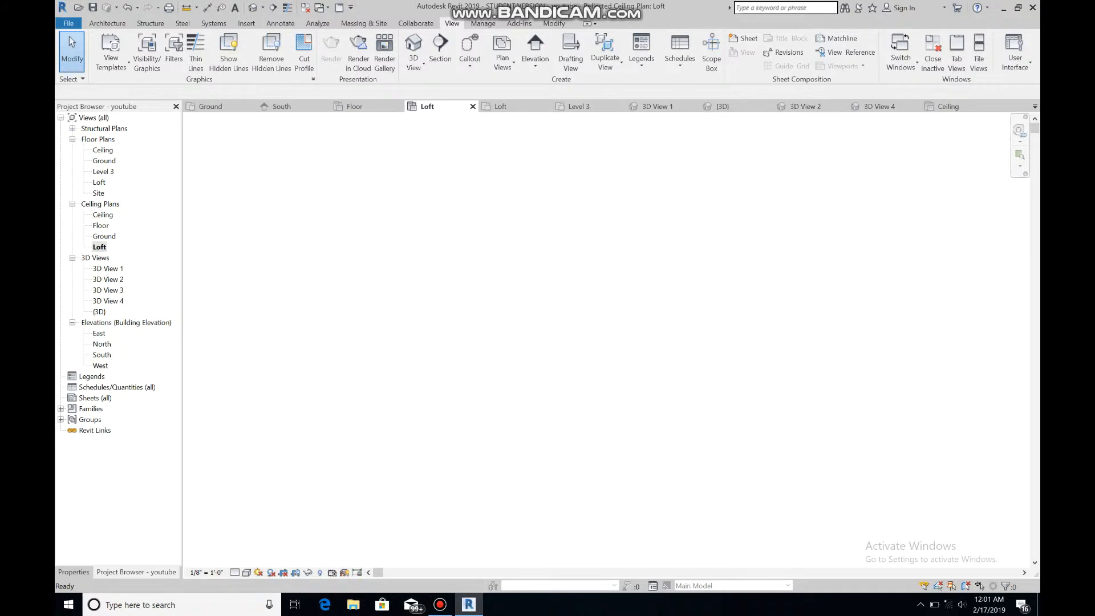
pyautogui.doubleClick(99, 183)
pyautogui.doubleClick(105, 161)
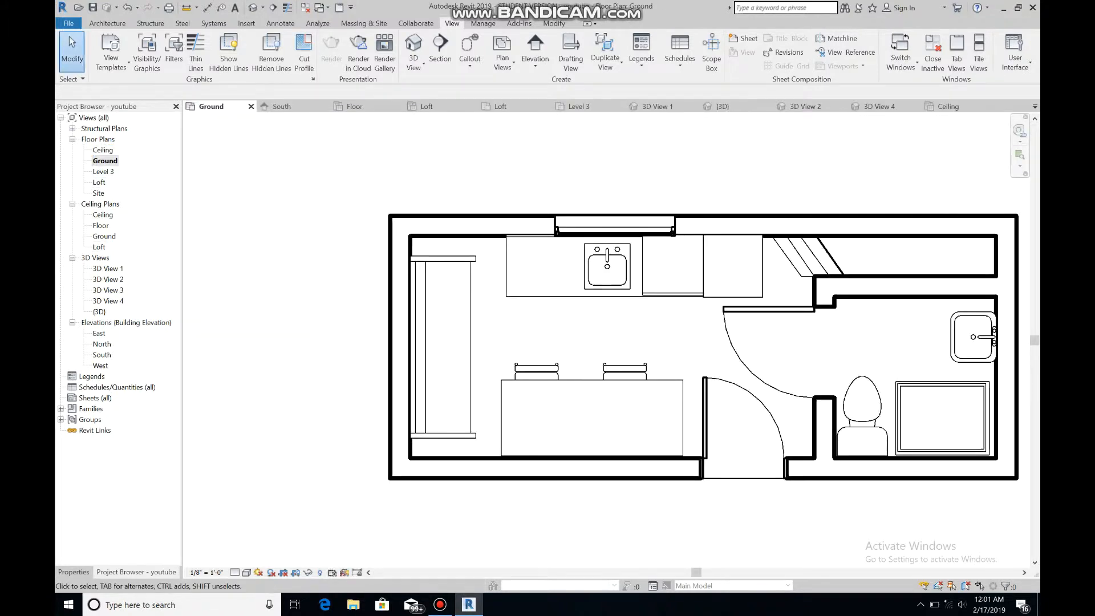
pyautogui.click(107, 24)
pyautogui.click(292, 51)
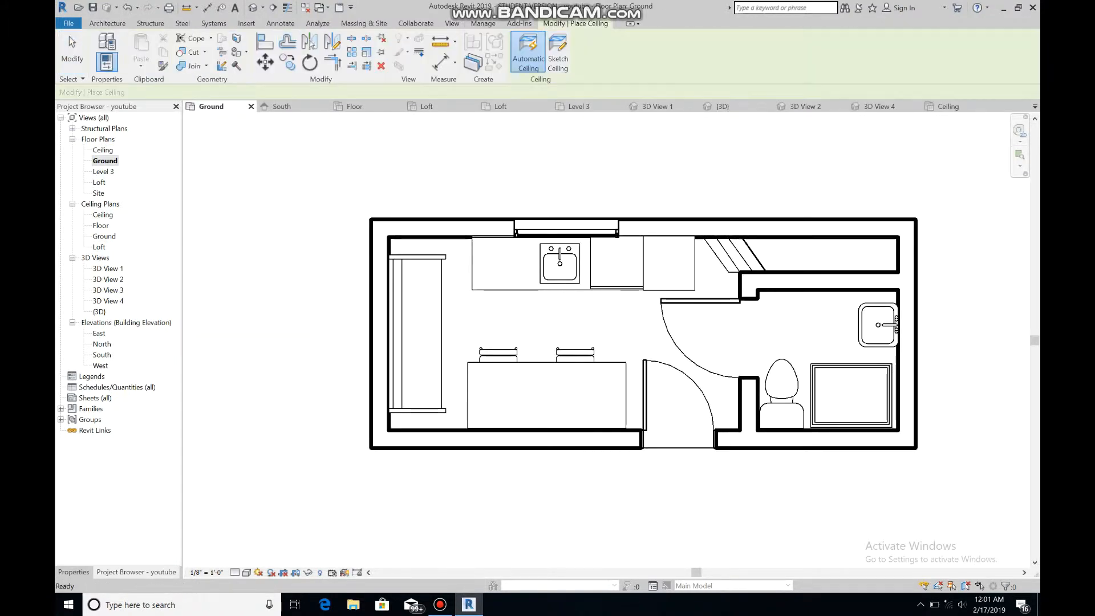
pyautogui.click(556, 50)
pyautogui.click(371, 219)
pyautogui.click(916, 449)
pyautogui.click(523, 62)
# Raise the ceiling to the top of the walls in the South elevation and return to 3D View 2
pyautogui.click(754, 106)
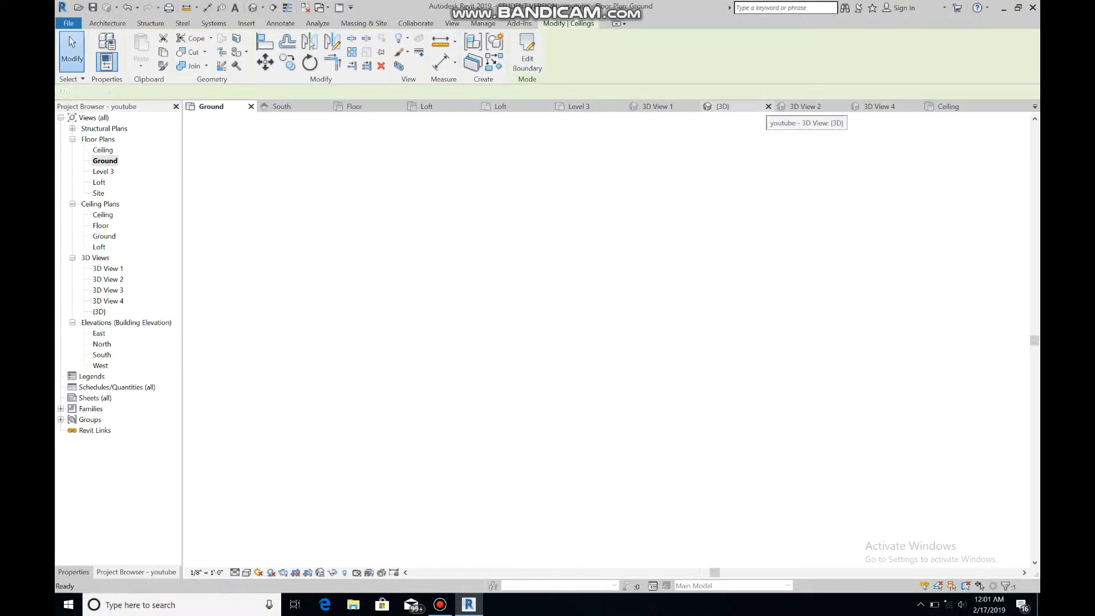
pyautogui.click(284, 107)
pyautogui.scroll(-7, 587, 319)
pyautogui.scroll(8, 662, 284)
pyautogui.moveTo(662, 314); pyautogui.dragTo(666, 287)
pyautogui.press('Escape')
pyautogui.click(806, 107)
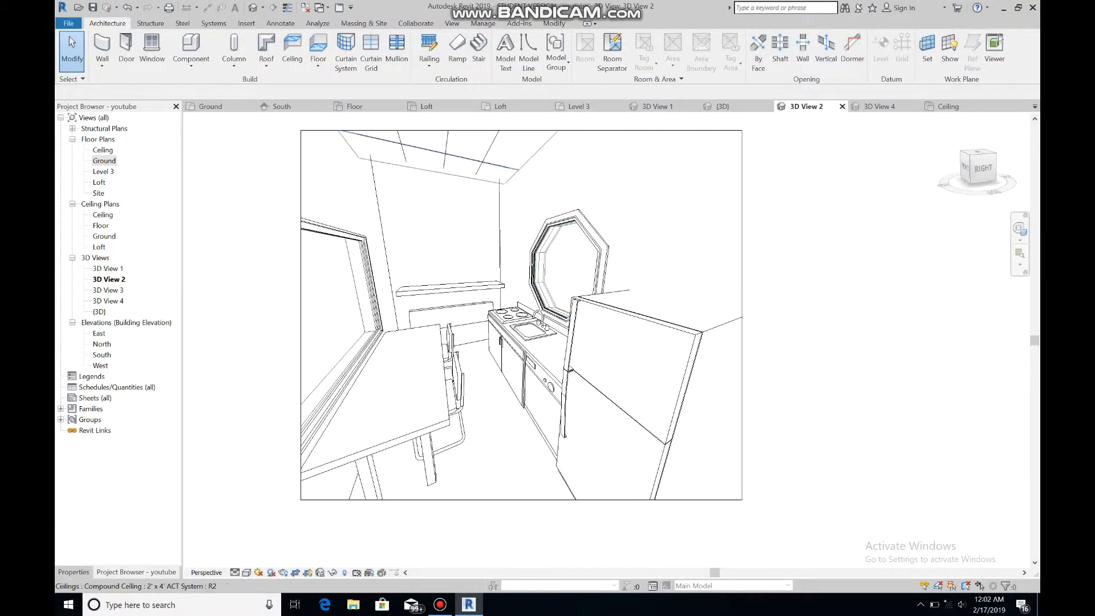
# Undo the last change, reselect the shelf above the bench and nudge it upward in the South elevation
pyautogui.click(469, 286)
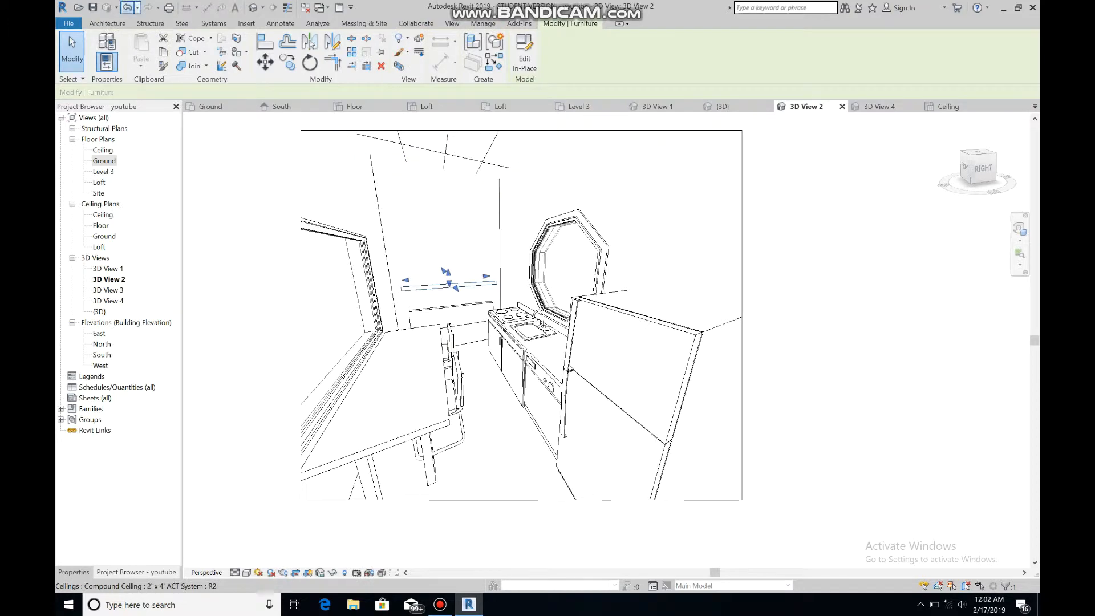
pyautogui.click(127, 8)
pyautogui.click(455, 288)
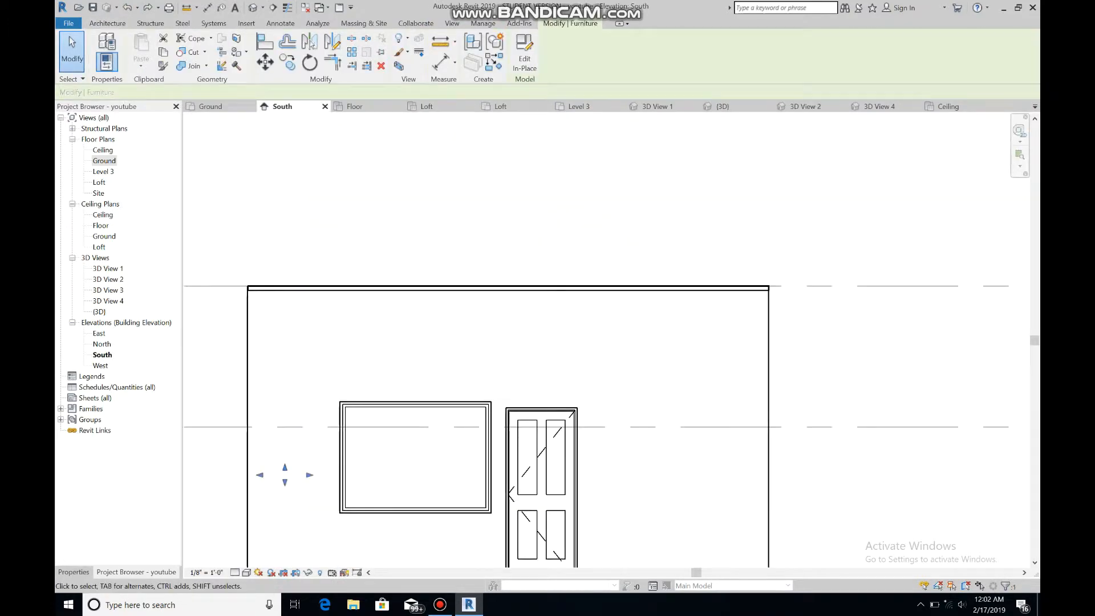
pyautogui.scroll(7, 277, 475)
pyautogui.press('Escape')
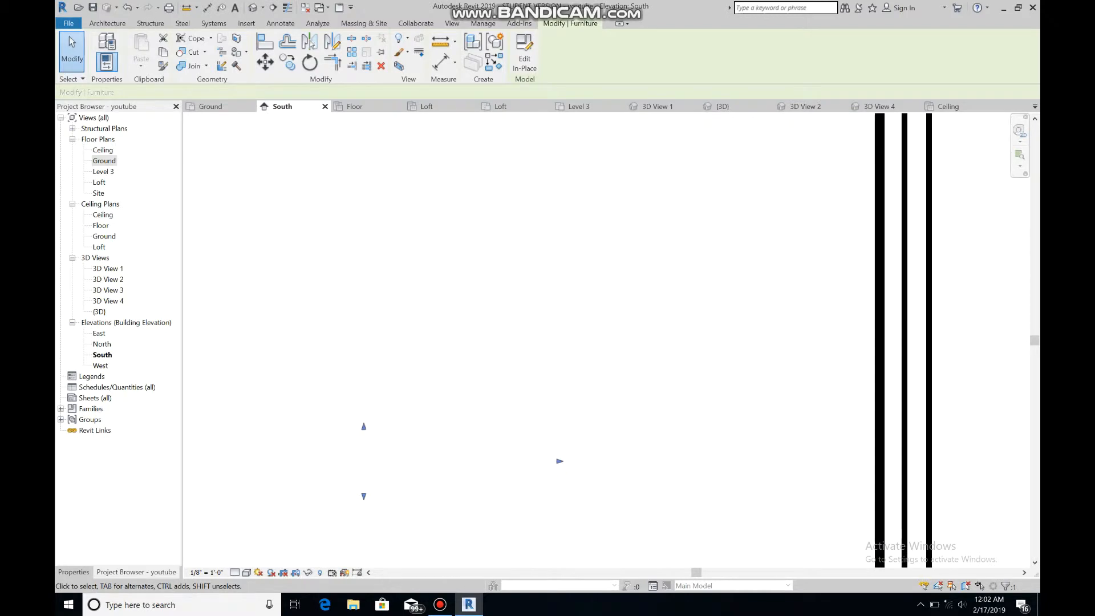
pyautogui.press('Up')
pyautogui.press('Up')
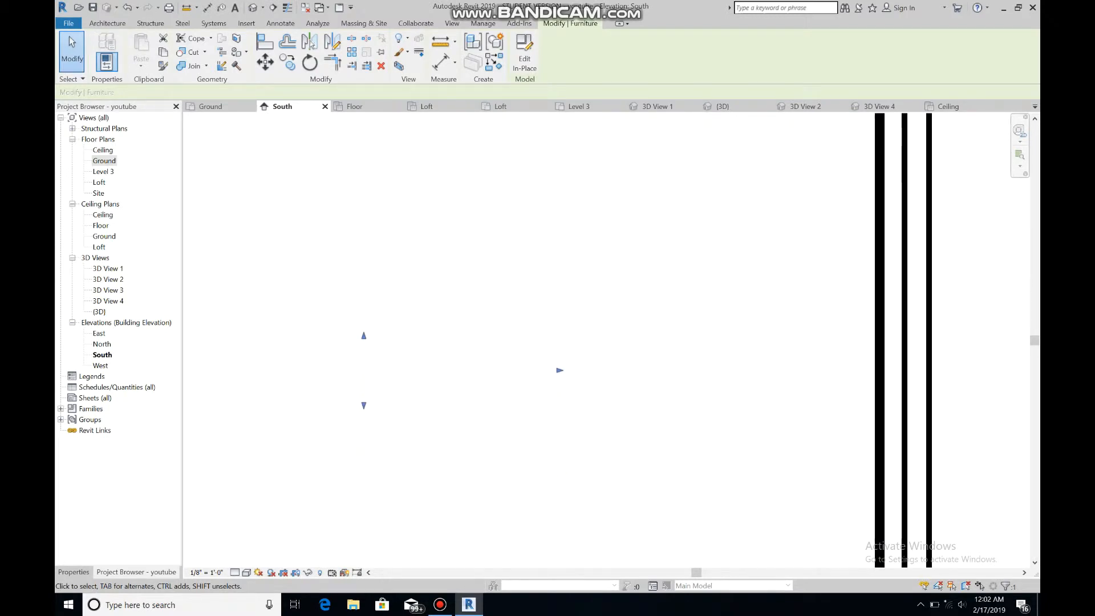
pyautogui.press('Up')
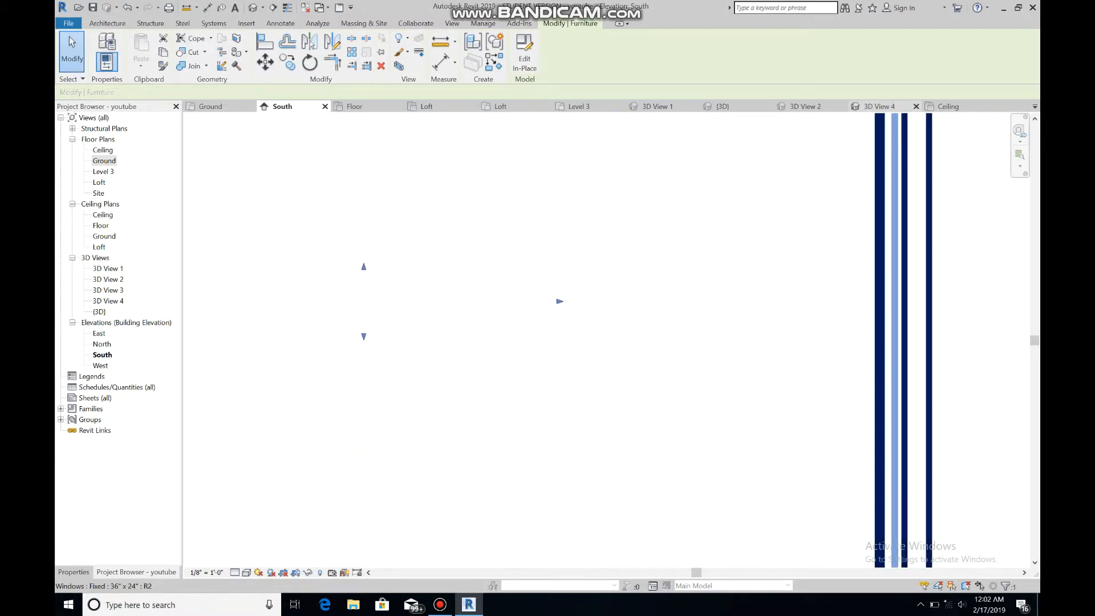
# Check the shelf from 3D View 2, fine-tune its height with small nudges and deselect it
pyautogui.click(880, 107)
pyautogui.click(806, 106)
pyautogui.click(282, 107)
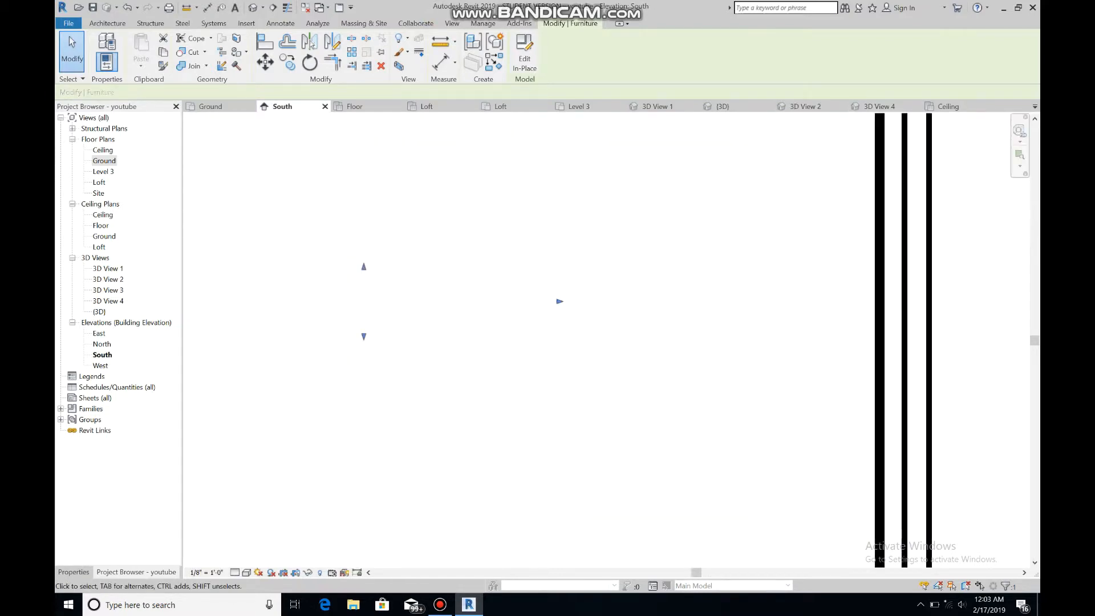
pyautogui.click(879, 107)
pyautogui.click(805, 107)
pyautogui.press('Up')
pyautogui.press('Up')
pyautogui.press('Down')
pyautogui.press('Down')
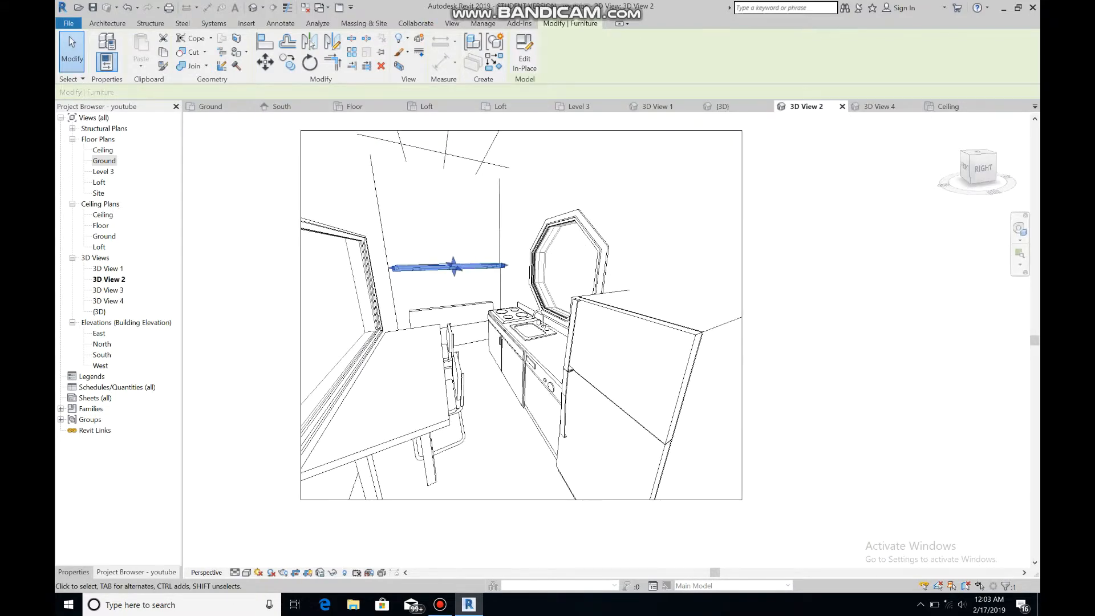
pyautogui.click(548, 197)
# Test-render 3D View 2 with artificial lighting only, stop the render early and close the render settings
pyautogui.click(451, 23)
pyautogui.click(331, 51)
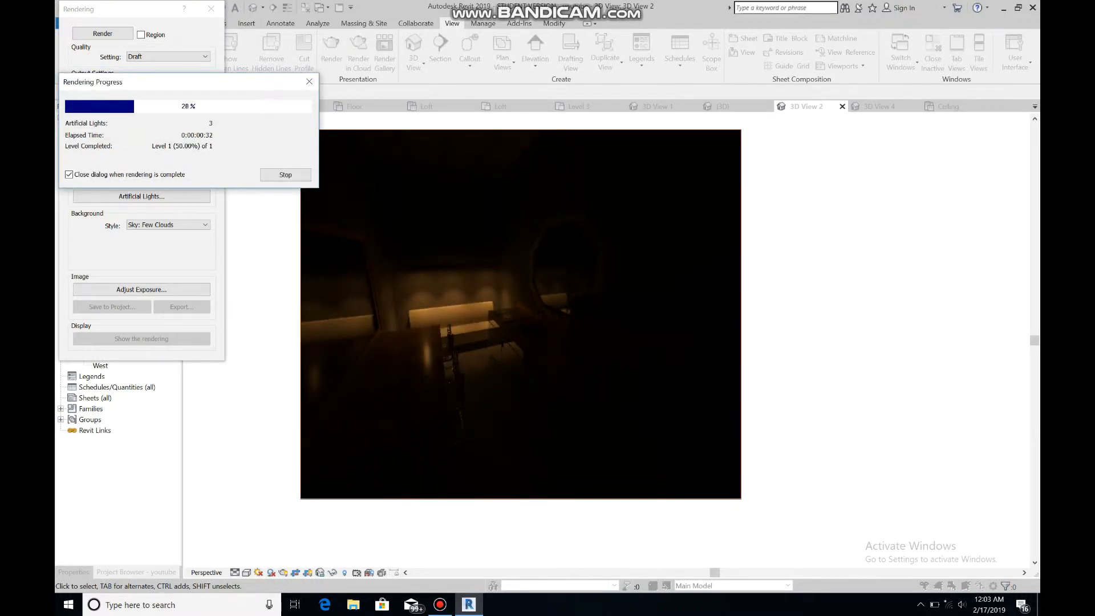
pyautogui.click(285, 174)
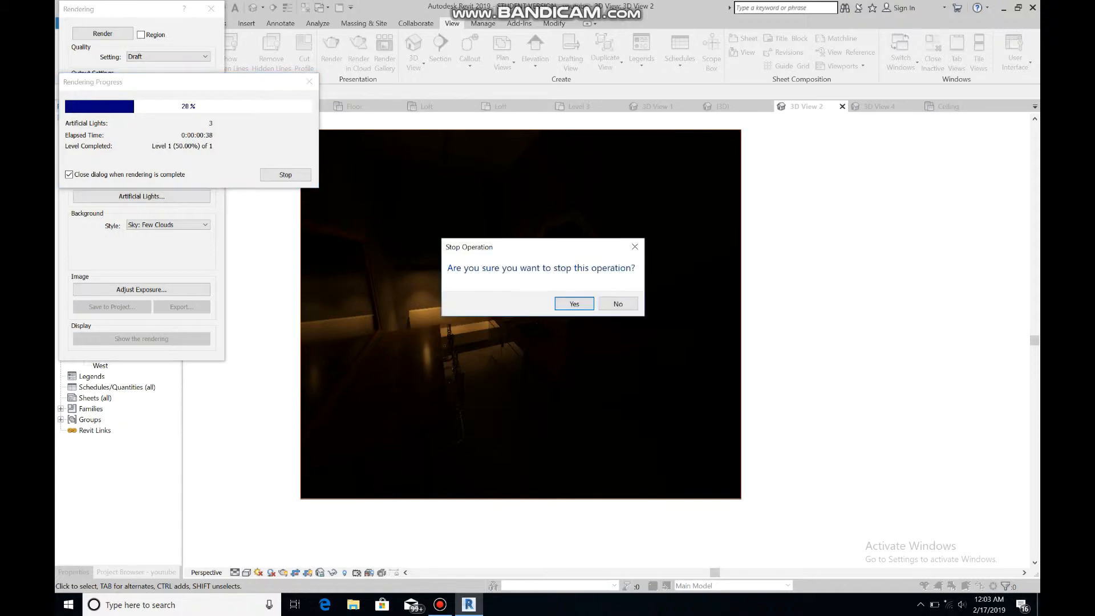
pyautogui.click(575, 304)
pyautogui.click(211, 9)
# Place a camera on the Level 3 plan beside the bench, looking down the house toward the bathroom sink
pyautogui.click(723, 106)
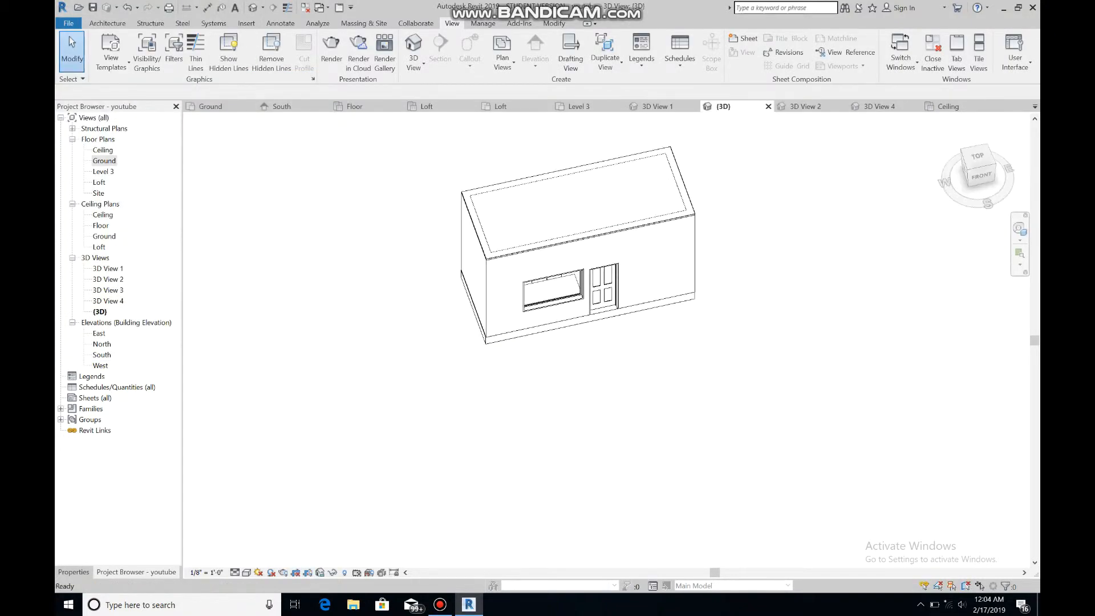
pyautogui.click(579, 107)
pyautogui.scroll(-3, 874, 524)
pyautogui.scroll(4, 959, 535)
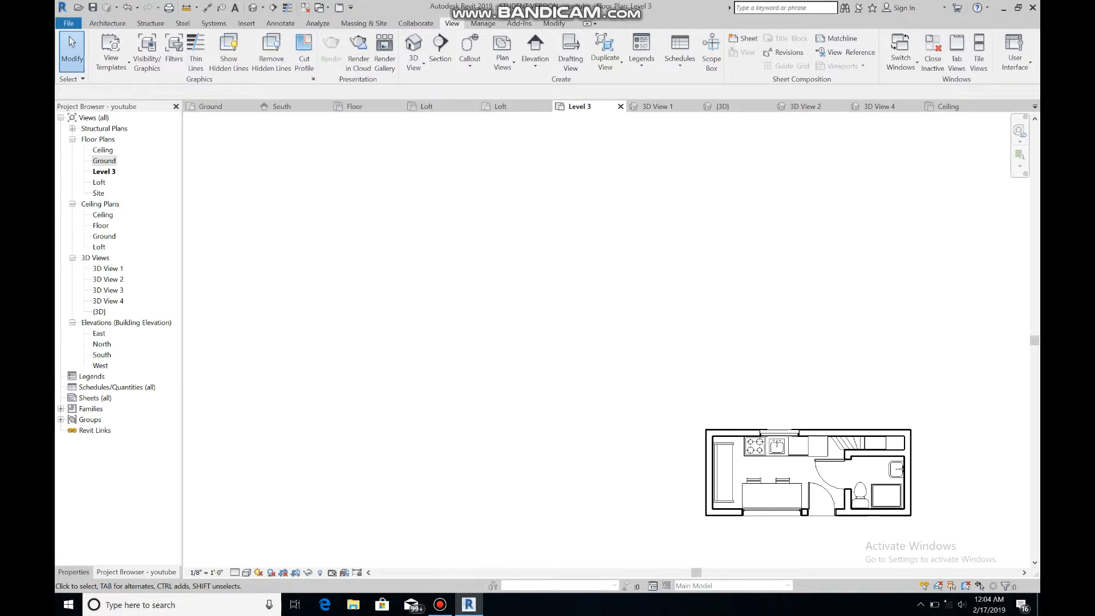
pyautogui.click(415, 62)
pyautogui.click(436, 108)
pyautogui.click(422, 411)
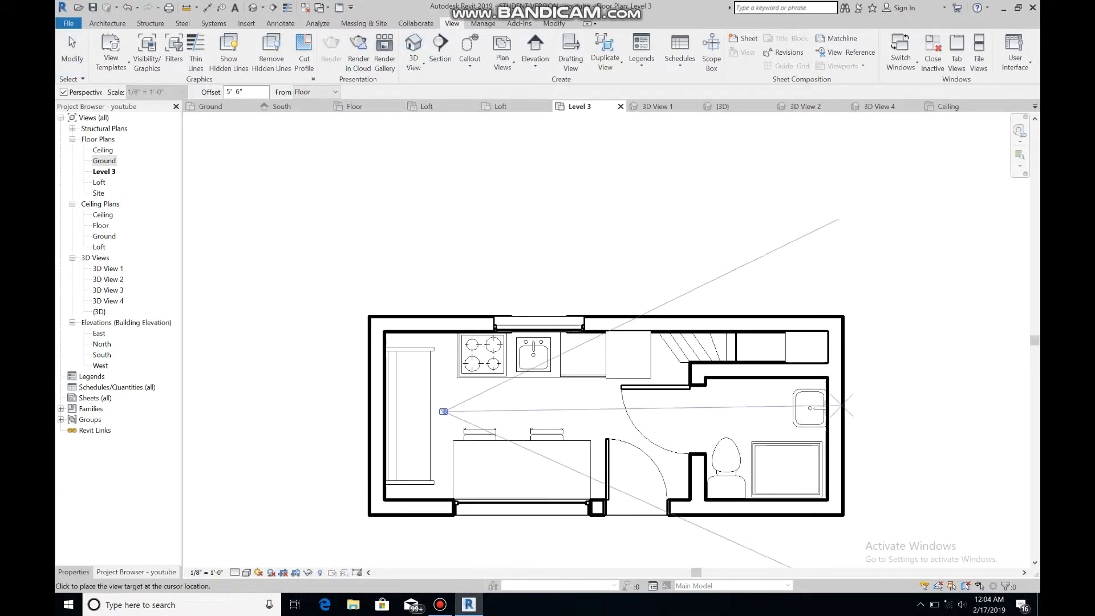
pyautogui.click(833, 396)
# Enlarge the new camera view's crop region on both sides and upward to include the ceiling
pyautogui.moveTo(692, 377); pyautogui.dragTo(628, 377)
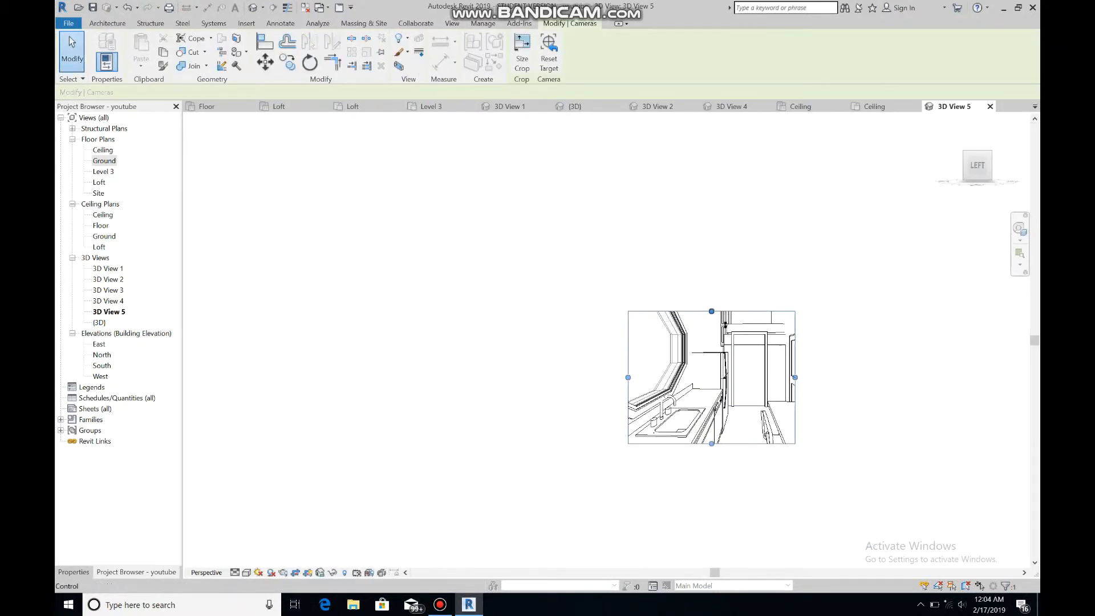
pyautogui.moveTo(712, 311); pyautogui.dragTo(712, 280)
pyautogui.moveTo(795, 362); pyautogui.dragTo(856, 362)
pyautogui.moveTo(742, 281); pyautogui.dragTo(742, 142)
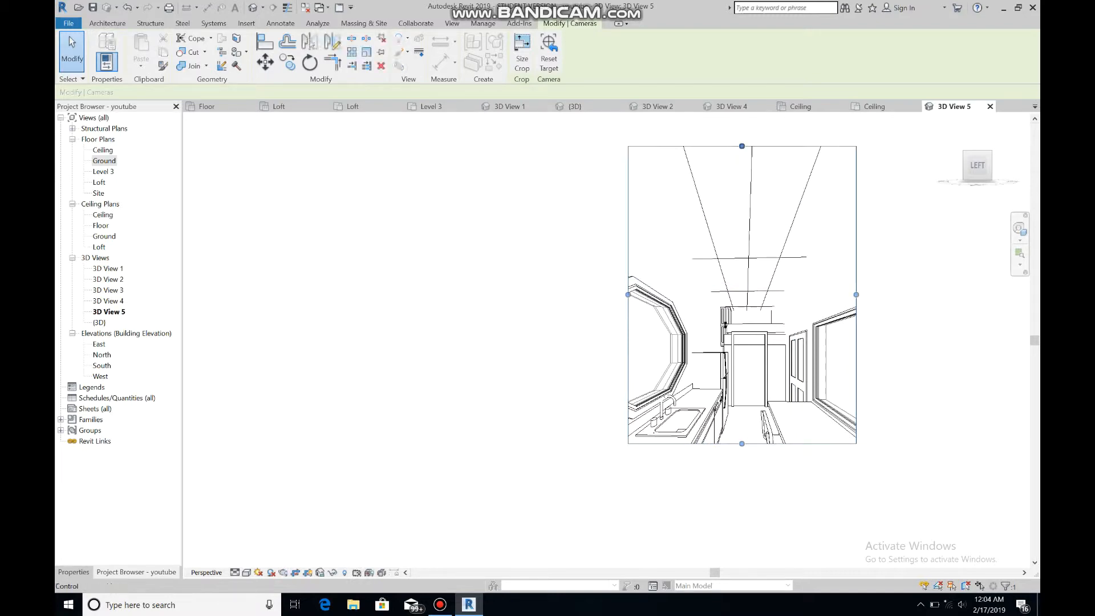
# Load the Recessed Lamp - Round - LED family from the Internal lighting folder for component placement
pyautogui.scroll(3, 899, 284)
pyautogui.click(107, 24)
pyautogui.click(191, 44)
pyautogui.click(522, 52)
pyautogui.scroll(-5, 456, 257)
pyautogui.click(450, 218)
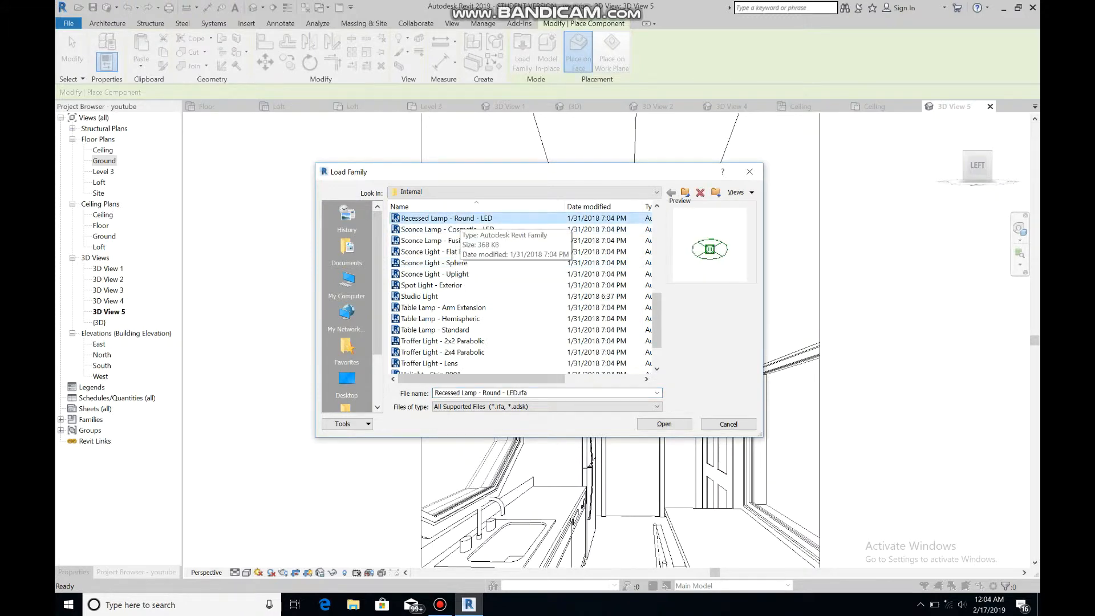
pyautogui.click(664, 424)
# Place six recessed LED downlights on the ceiling in three pairs, aligned with the ceiling grid intersections
pyautogui.click(604, 360)
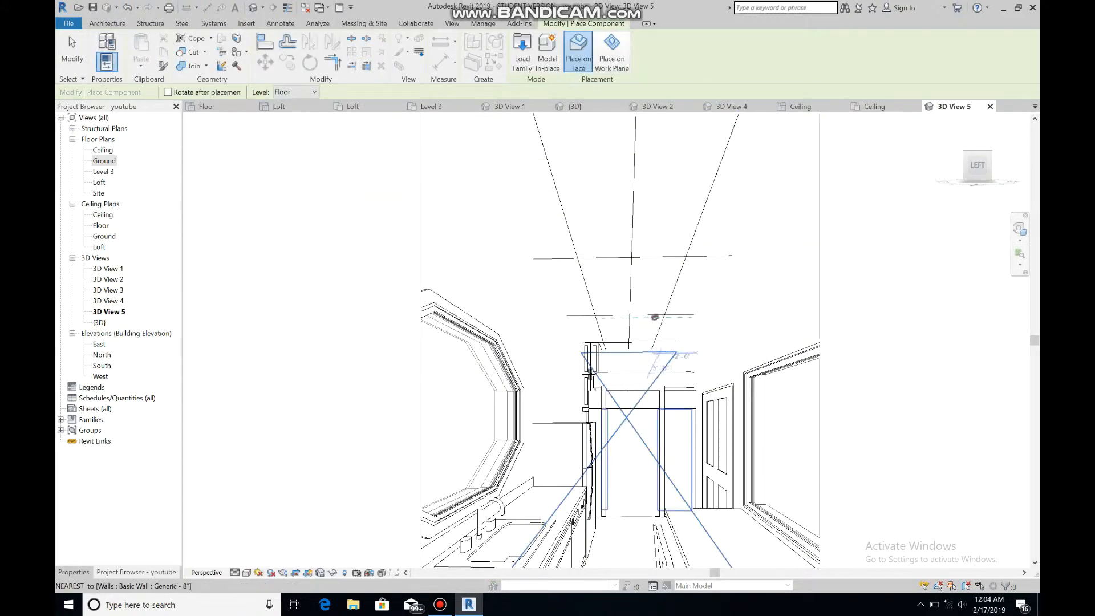
pyautogui.click(602, 316)
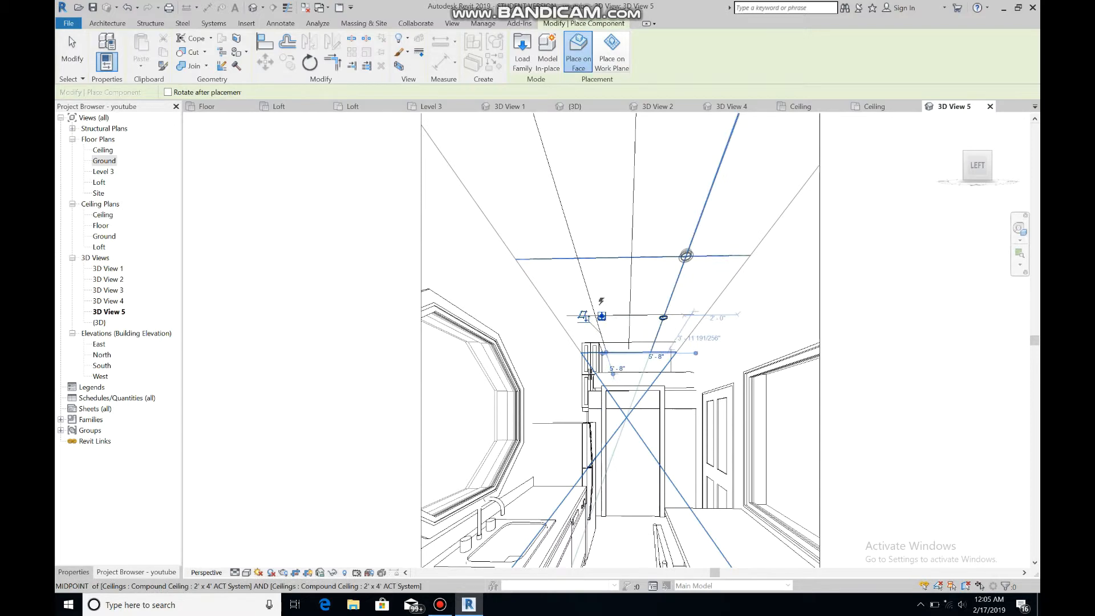
pyautogui.click(686, 256)
pyautogui.click(586, 256)
pyautogui.click(735, 123)
pyautogui.click(553, 123)
pyautogui.press('Escape')
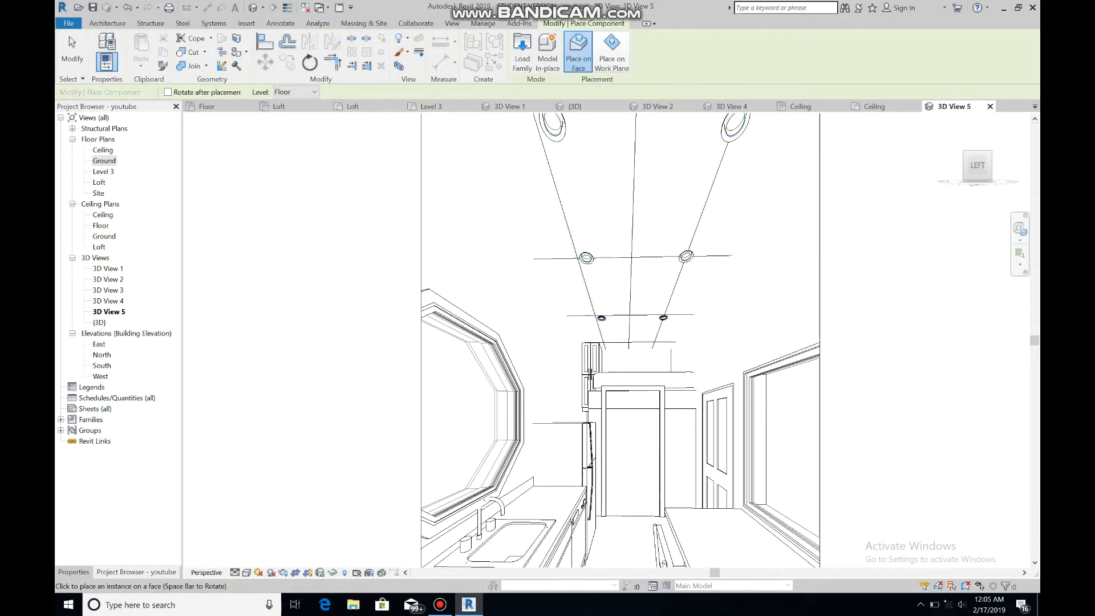
# Set the 4" Trimless Downlight type's initial intensity to a luminous flux of 690 lm and leave component placement
pyautogui.click(74, 572)
pyautogui.click(160, 159)
pyautogui.scroll(-10, 291, 399)
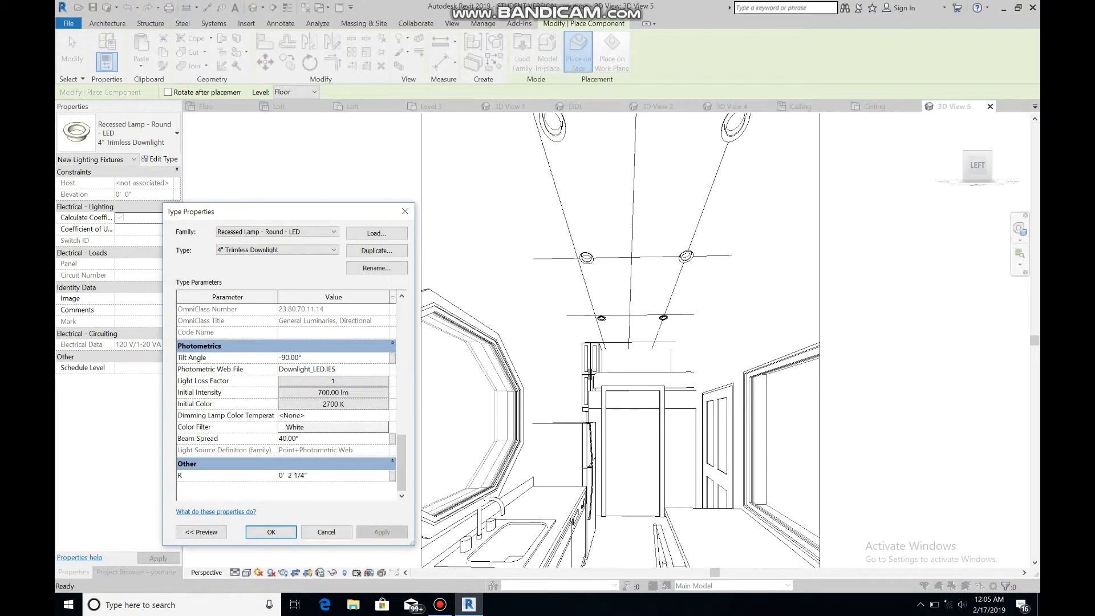
pyautogui.click(333, 393)
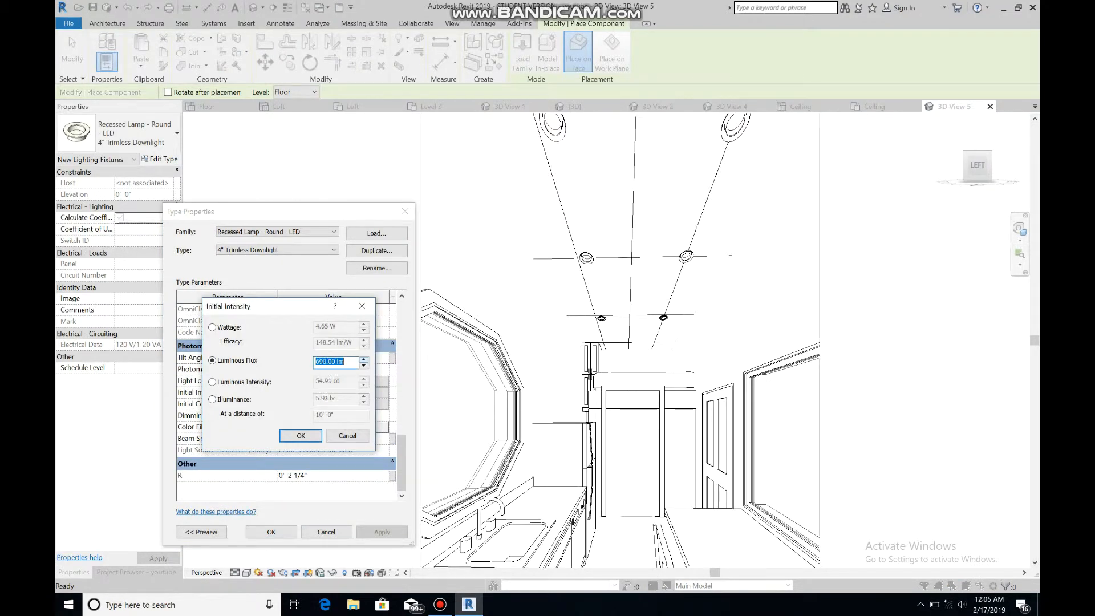
pyautogui.click(301, 436)
pyautogui.click(271, 533)
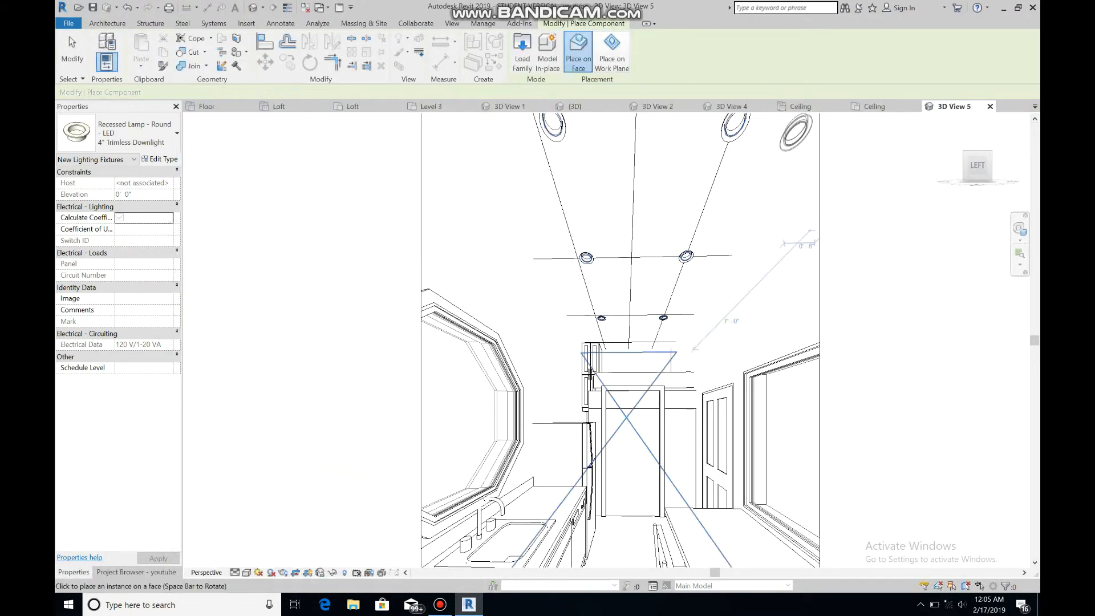
pyautogui.press('Escape')
# Lower the top edge of the crop region slightly in 3D View 2
pyautogui.click(658, 107)
pyautogui.scroll(-5, 684, 217)
pyautogui.click(656, 189)
pyautogui.moveTo(632, 188)
pyautogui.mouseDown()
pyautogui.moveTo(631, 124)
pyautogui.moveTo(632, 198)
pyautogui.mouseUp()
pyautogui.scroll(3, 625, 166)
# Render 3D View 2 at Draft quality with the Interior: Artificial only lighting scheme
pyautogui.click(452, 23)
pyautogui.click(332, 52)
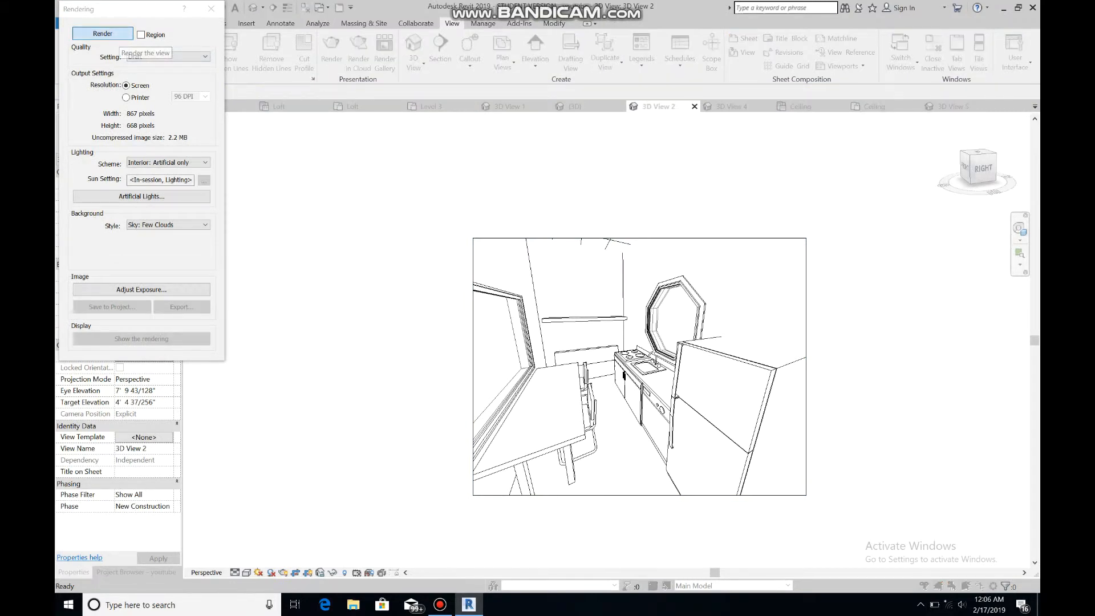
pyautogui.click(111, 34)
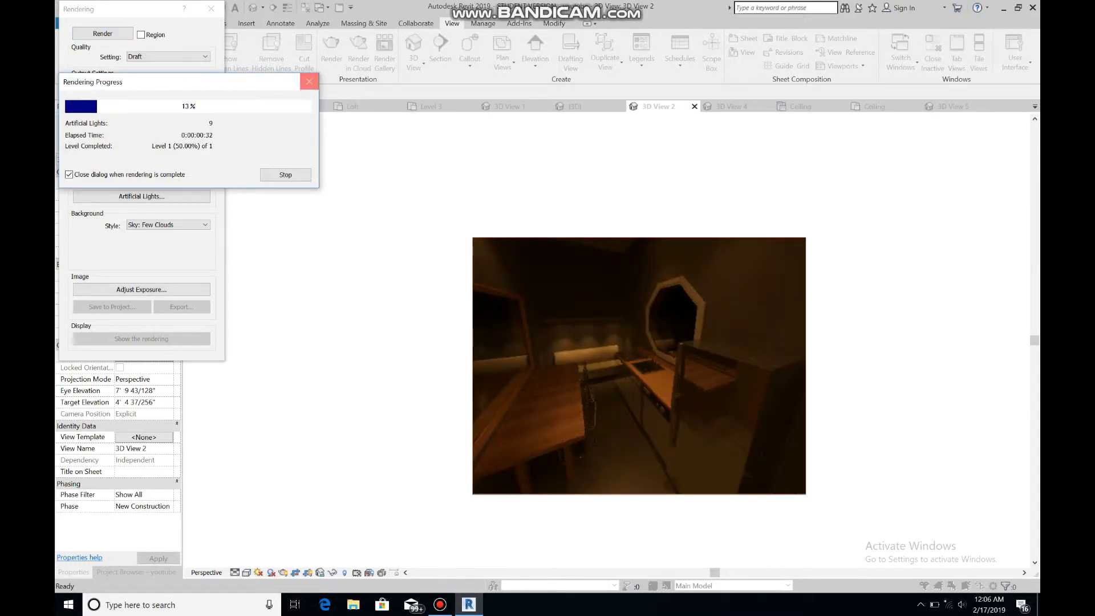
pyautogui.press('Escape')
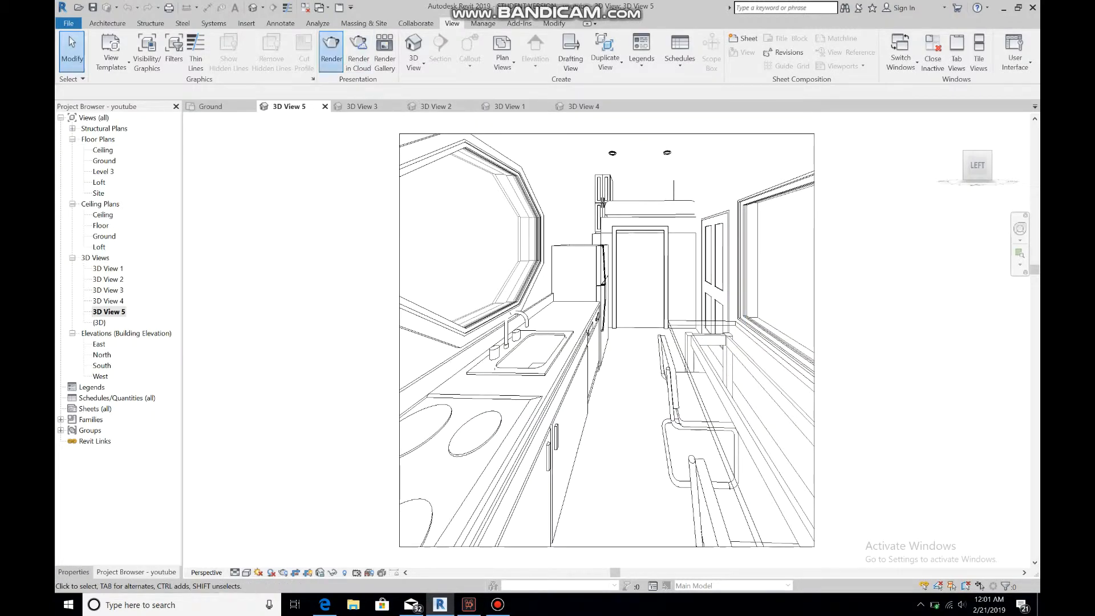
# Render 3D View 5 at Draft quality, stop the rendering partway and leave the render settings
pyautogui.click(332, 51)
pyautogui.click(168, 56)
pyautogui.click(165, 65)
pyautogui.click(102, 34)
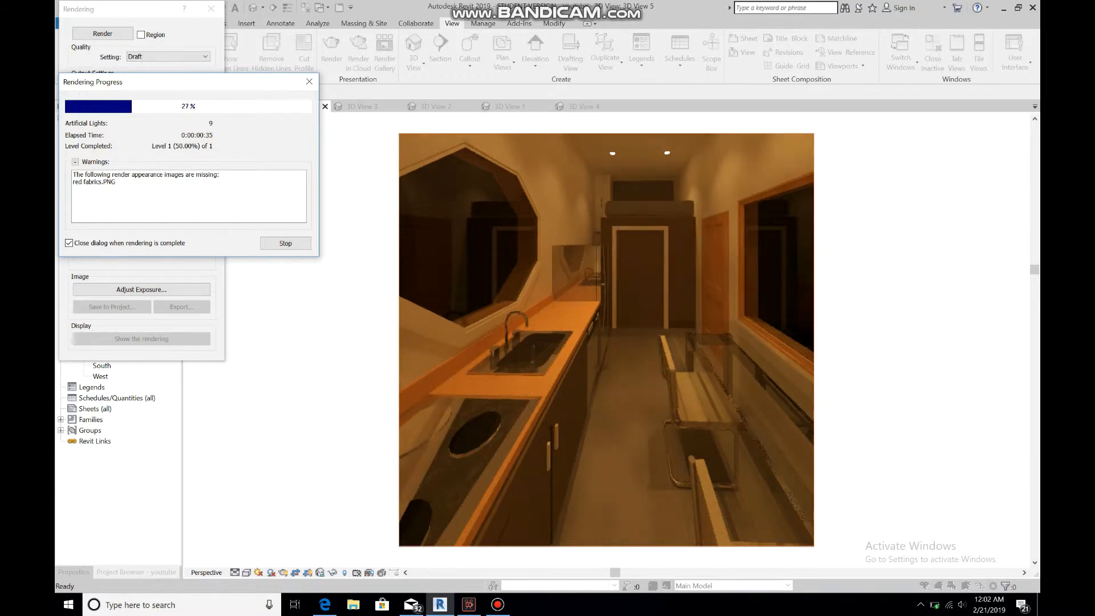
pyautogui.click(285, 244)
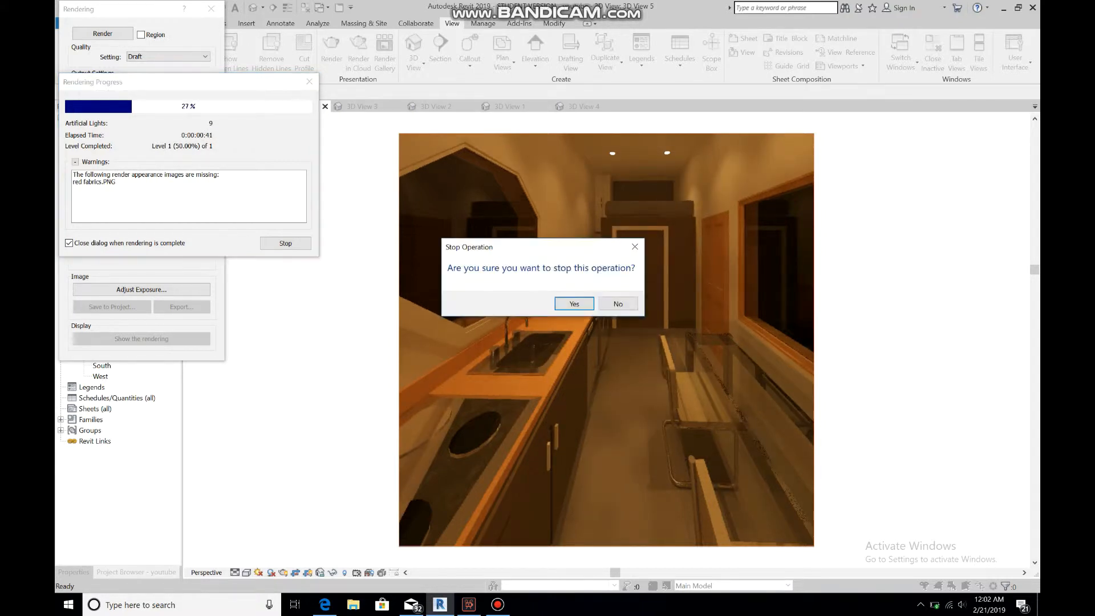
pyautogui.click(574, 304)
pyautogui.click(211, 9)
# Open the Loft floor plan and start in-place editing of the bed
pyautogui.doubleClick(99, 182)
pyautogui.scroll(6, 605, 365)
pyautogui.click(644, 417)
pyautogui.click(524, 55)
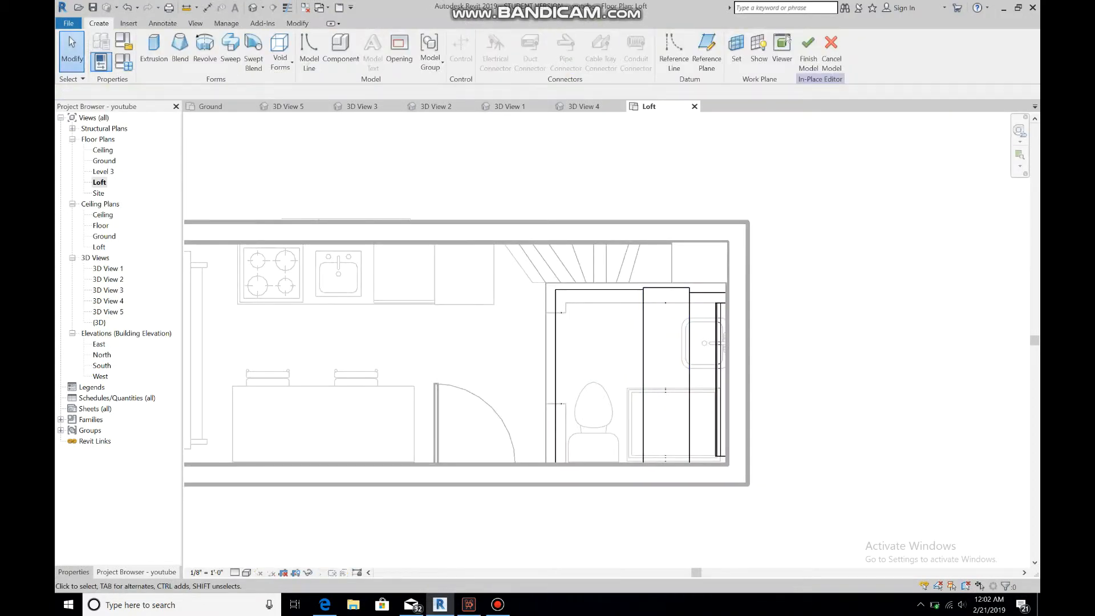
# Stretch the edge of the bed's large quilt extrusion to the inner face of the nearby long wall
pyautogui.click(655, 365)
pyautogui.scroll(3, 650, 360)
pyautogui.scroll(3, 667, 473)
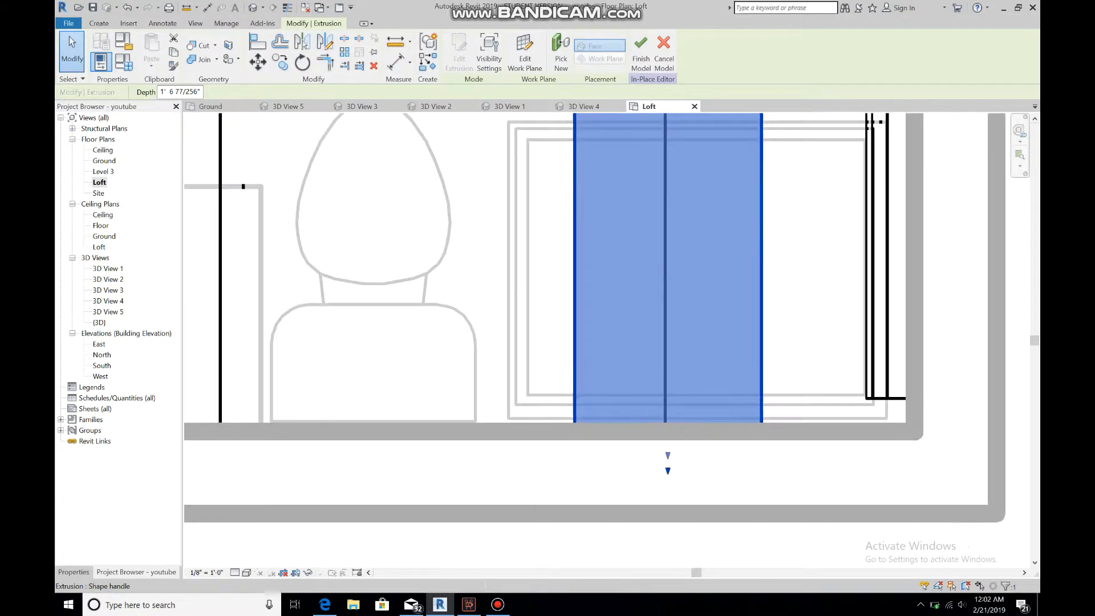
pyautogui.press('Escape')
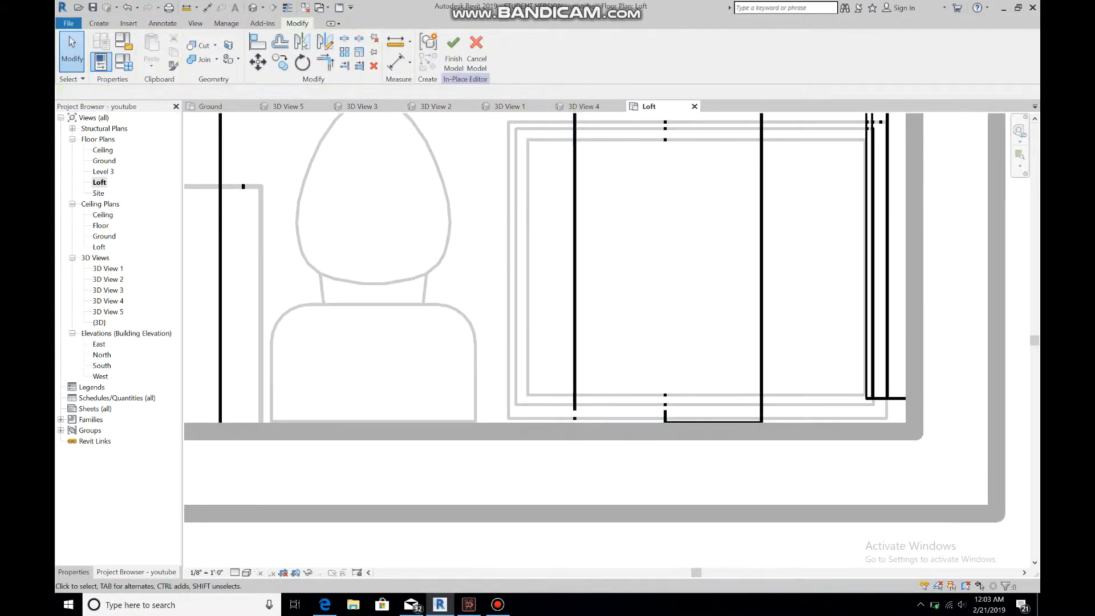
pyautogui.scroll(-5, 233, 282)
pyautogui.click(231, 282)
pyautogui.scroll(5, 277, 321)
pyautogui.moveTo(270, 327); pyautogui.dragTo(270, 294)
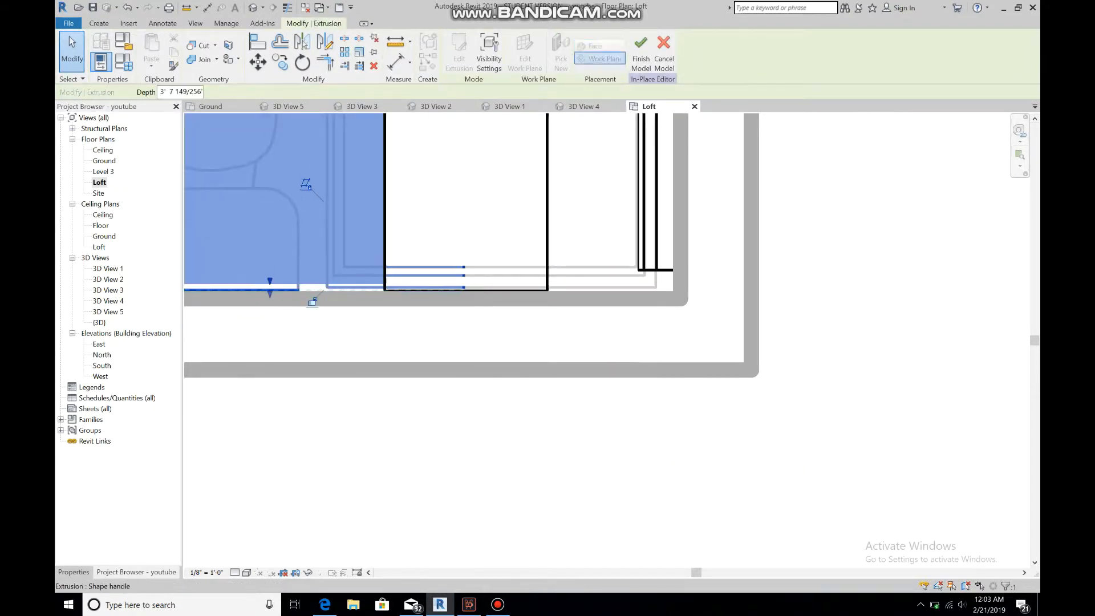
pyautogui.scroll(-6, 492, 348)
pyautogui.scroll(3, 472, 281)
# Select the bed's three quilt and pillow extrusions together and open their quilt material for editing
pyautogui.press('alt')
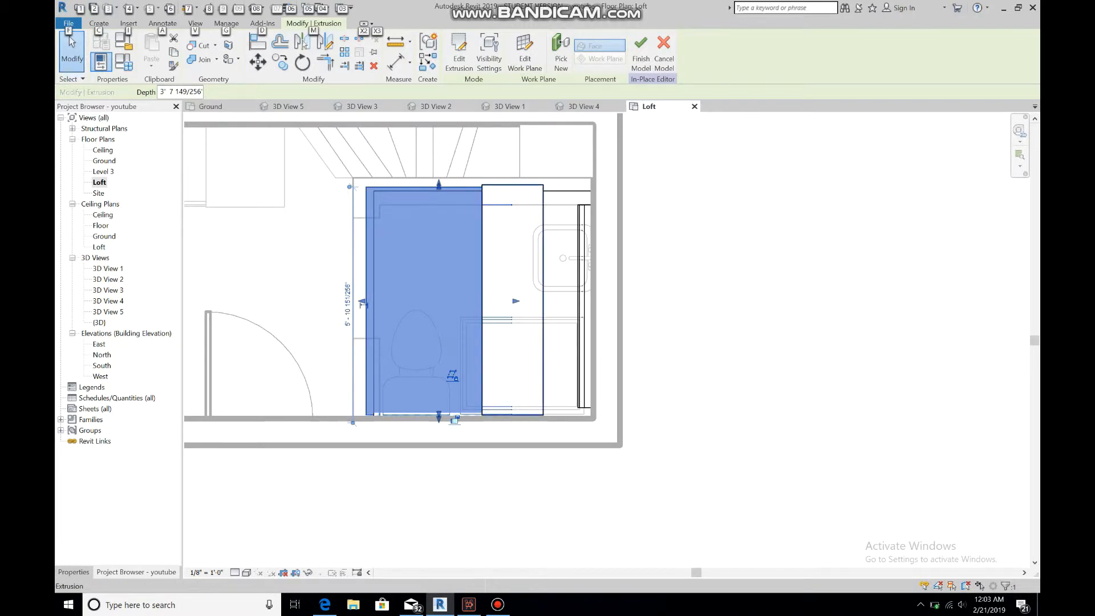
pyautogui.keyDown('ctrl'); pyautogui.click(543, 322); pyautogui.keyUp('ctrl')
pyautogui.keyDown('ctrl'); pyautogui.click(579, 323); pyautogui.keyUp('ctrl')
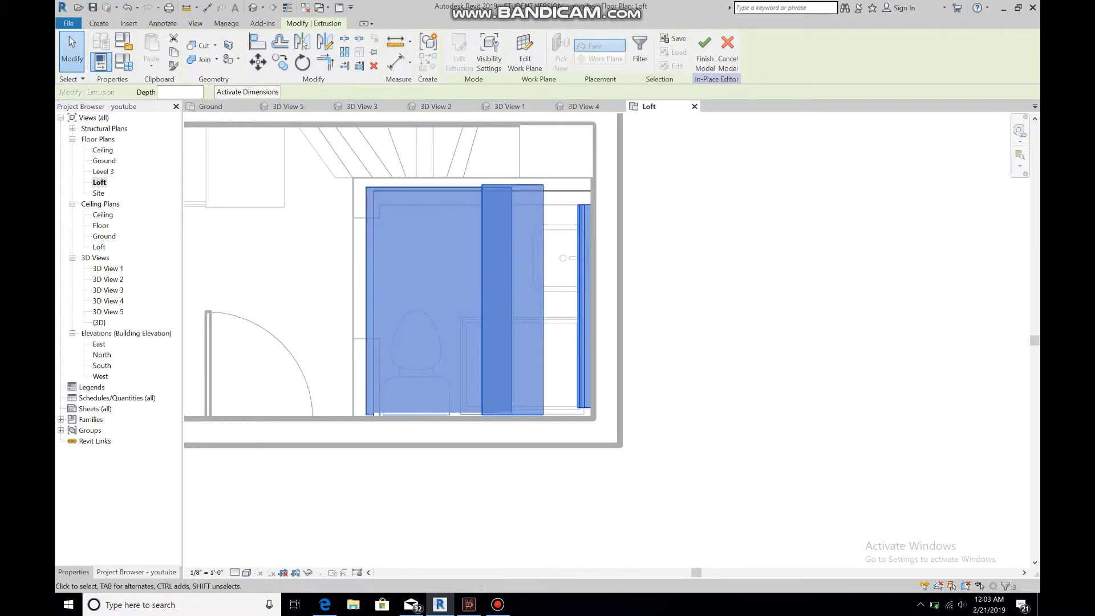
pyautogui.click(74, 572)
pyautogui.click(153, 264)
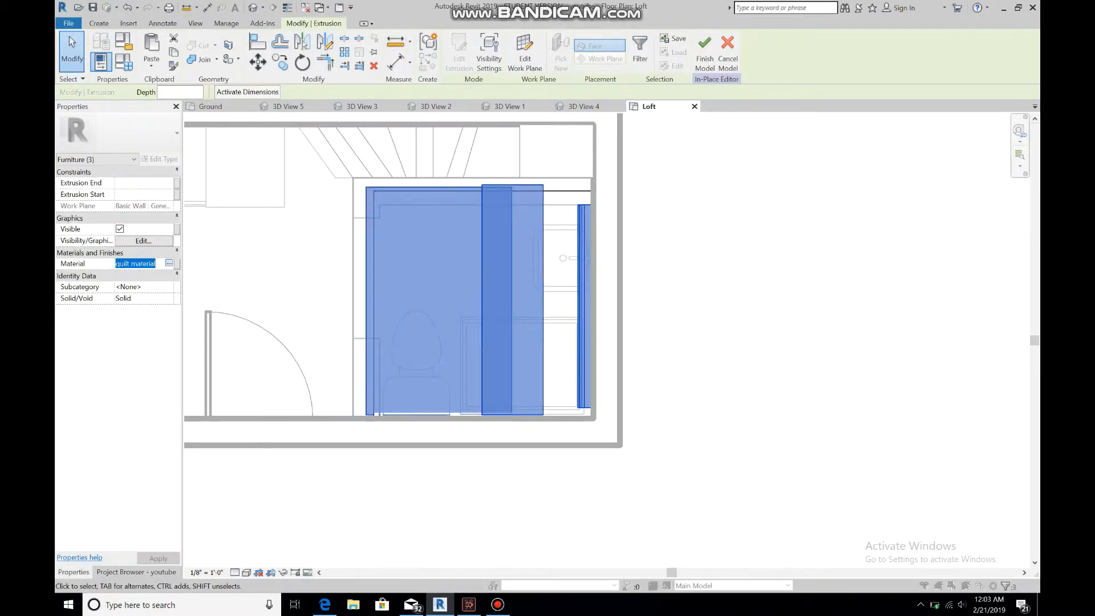
pyautogui.click(168, 263)
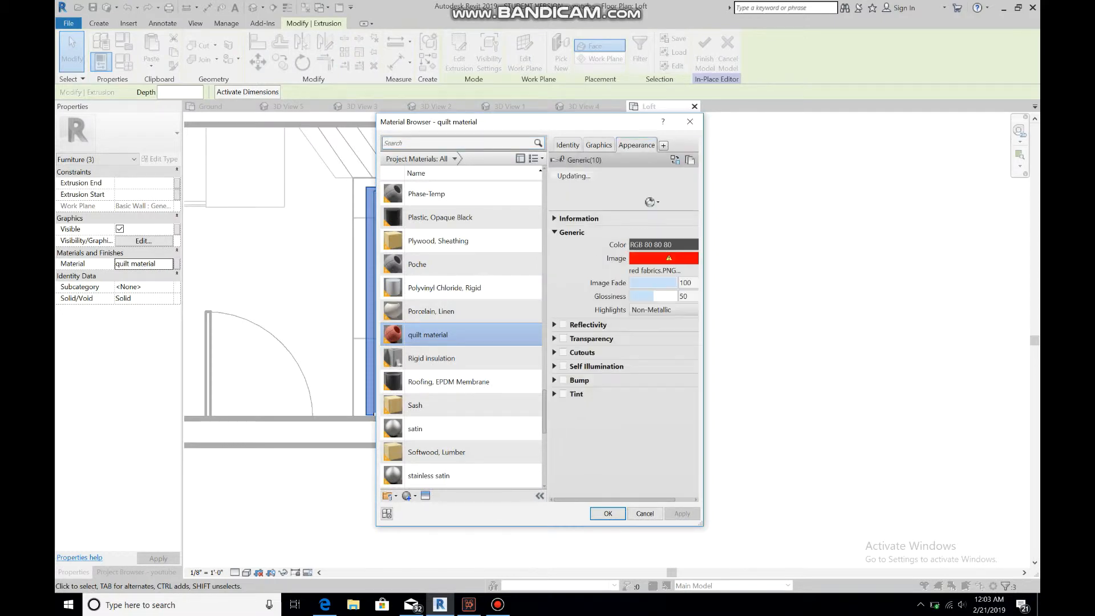
# Open the Recycle Bin and restore the deleted fabric pattern image
pyautogui.click(191, 604)
pyautogui.write('re')
pyautogui.press('Return')
pyautogui.scroll(-20, 496, 299)
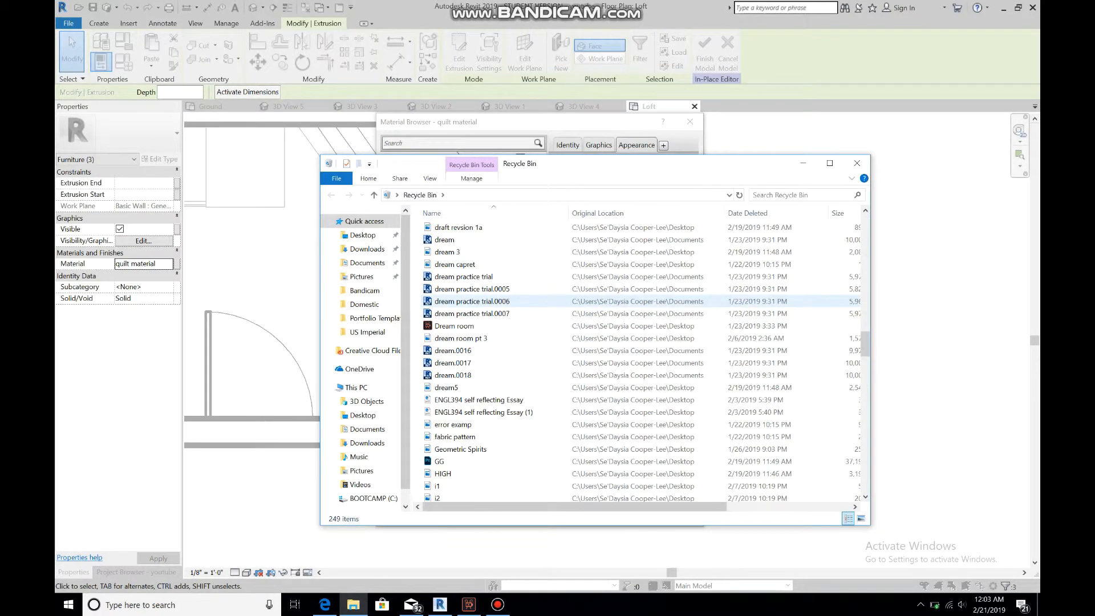
pyautogui.doubleClick(455, 437)
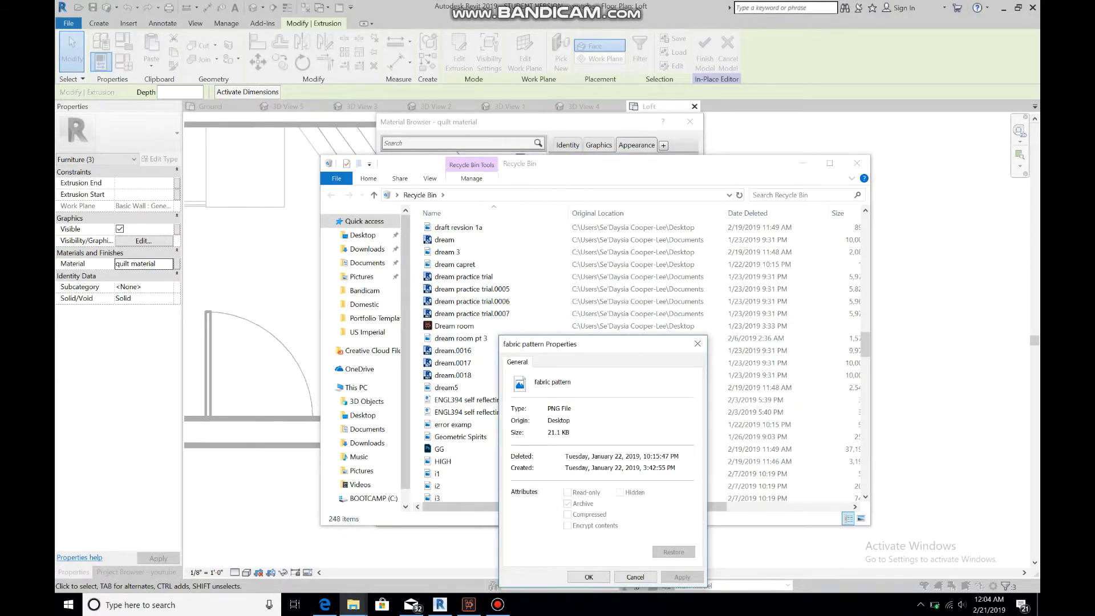
pyautogui.click(698, 344)
# Restore the red fabrics image from the Recycle Bin, then accept the quilt material in Revit and finish the bed model
pyautogui.moveTo(865, 345); pyautogui.dragTo(865, 443)
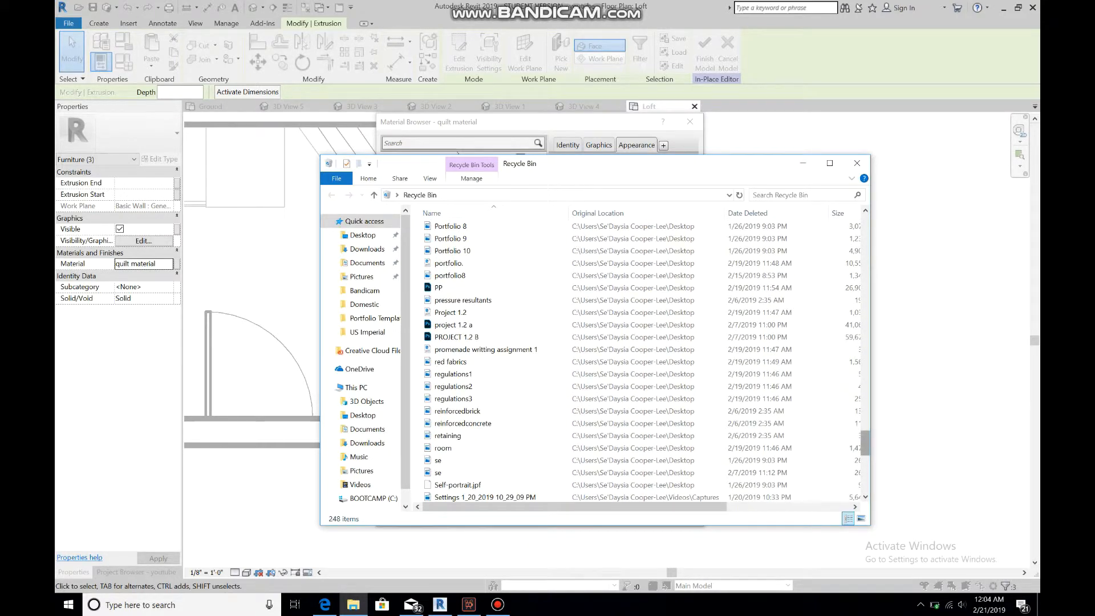
pyautogui.doubleClick(502, 362)
pyautogui.click(699, 552)
pyautogui.click(717, 342)
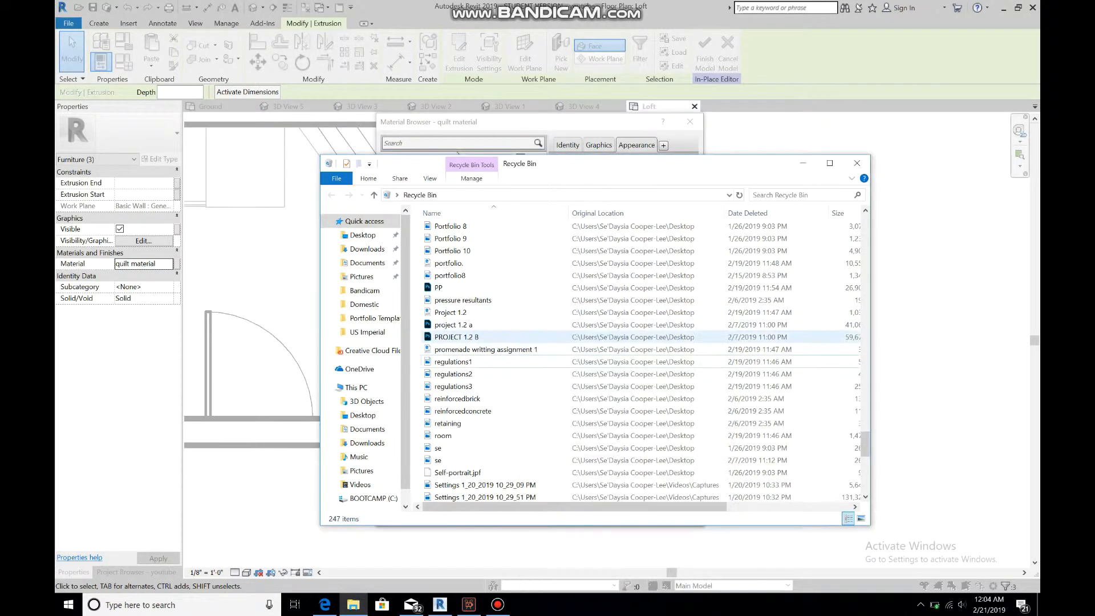
pyautogui.moveTo(865, 445); pyautogui.dragTo(865, 490)
pyautogui.click(803, 163)
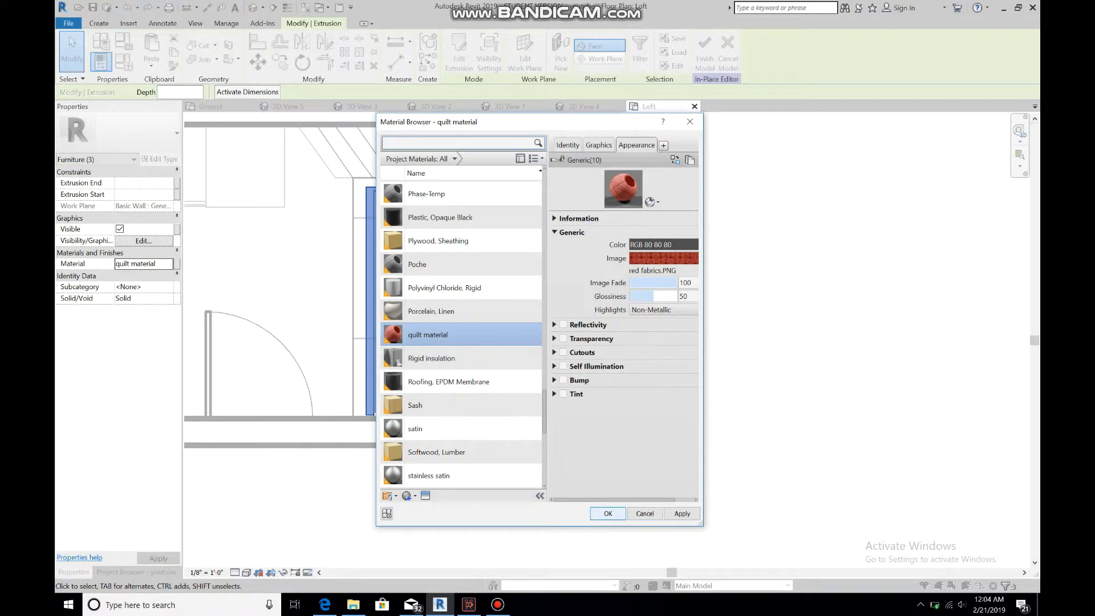
pyautogui.click(608, 513)
pyautogui.click(705, 53)
# In 3D View 1, set the Cabinet Material of the Tall Cabinet-Double Door type to Birch
pyautogui.click(590, 107)
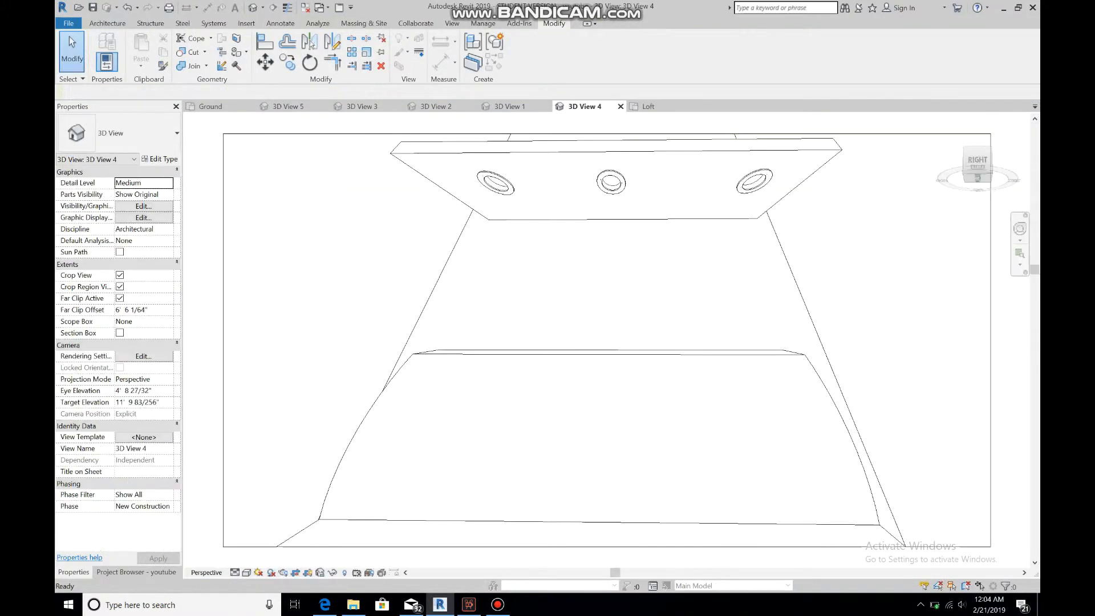
pyautogui.click(511, 106)
pyautogui.click(497, 256)
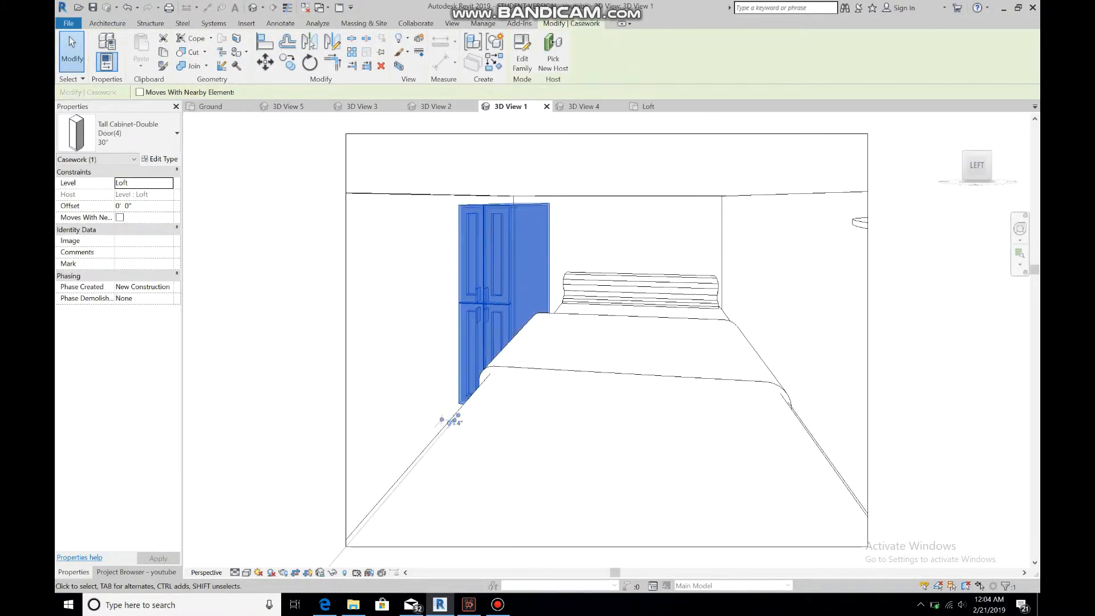
pyautogui.click(160, 159)
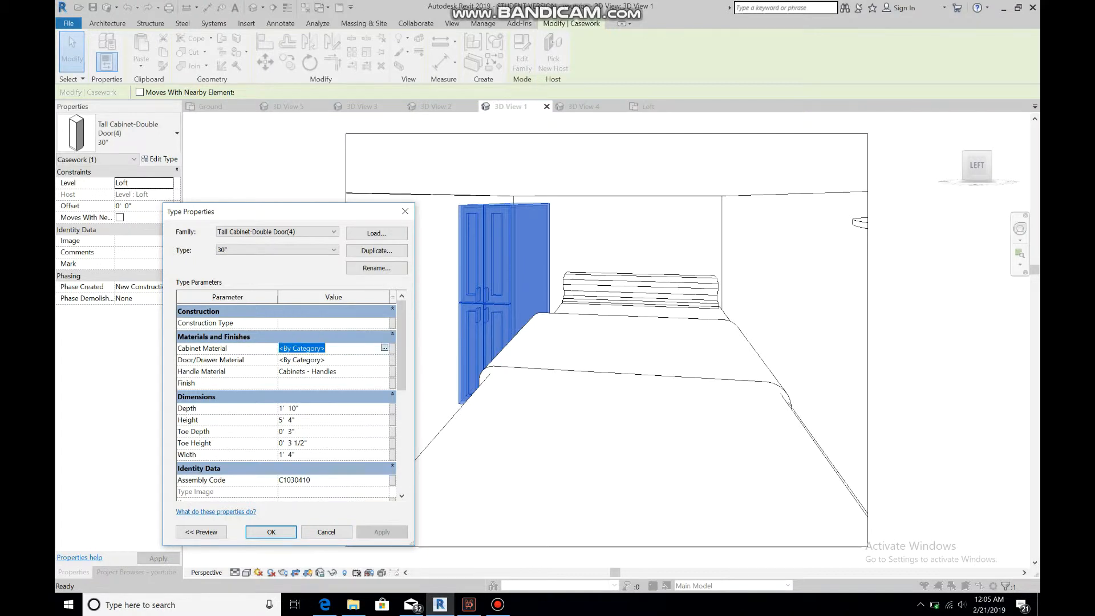
pyautogui.click(385, 348)
pyautogui.write('wood')
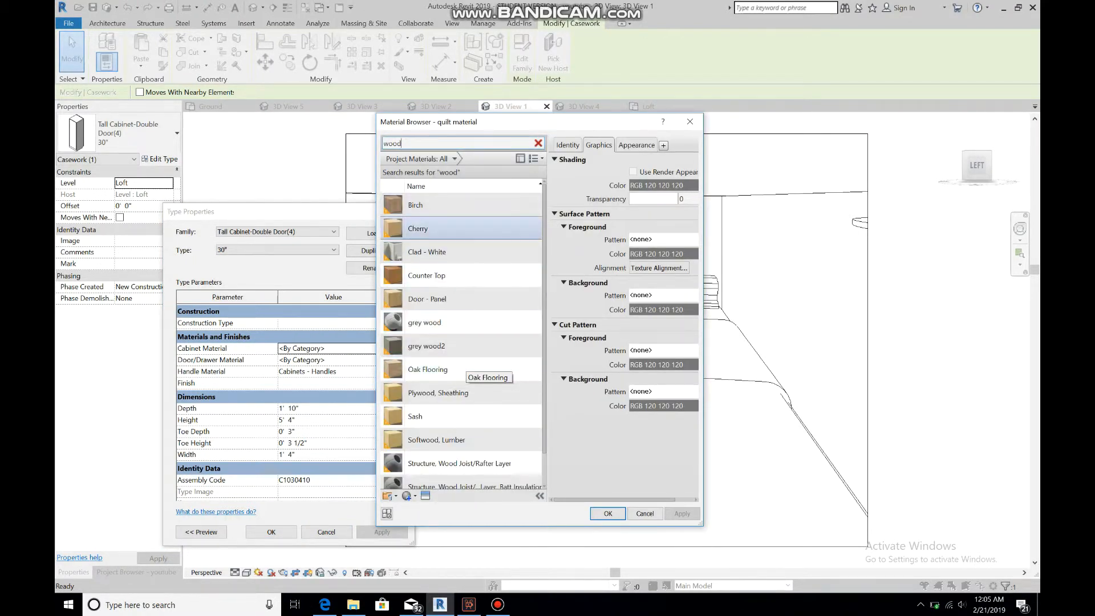
pyautogui.click(416, 204)
pyautogui.click(626, 145)
pyautogui.click(664, 245)
pyautogui.click(551, 396)
pyautogui.click(608, 514)
# Set the tall cabinet's Door/Drawer Material to Birch and accept the type properties
pyautogui.click(384, 359)
pyautogui.click(608, 514)
pyautogui.click(271, 532)
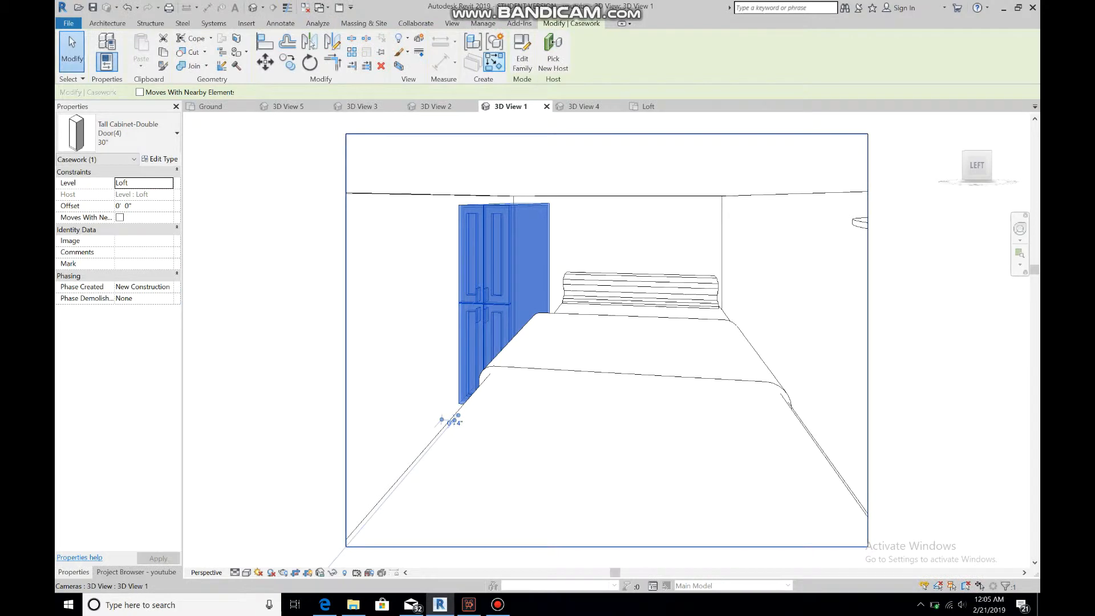
# Render 3D View 1 at Draft quality with Interior: Artificial only lighting, then stop the rendering and leave the render settings
pyautogui.click(452, 23)
pyautogui.click(331, 49)
pyautogui.click(169, 163)
pyautogui.click(160, 208)
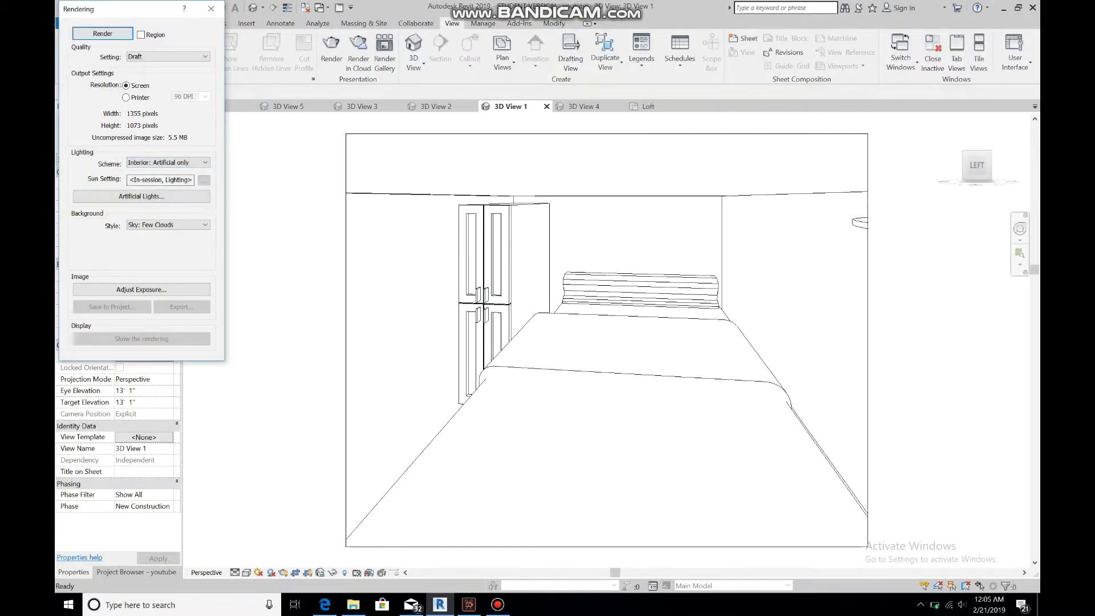
pyautogui.click(103, 33)
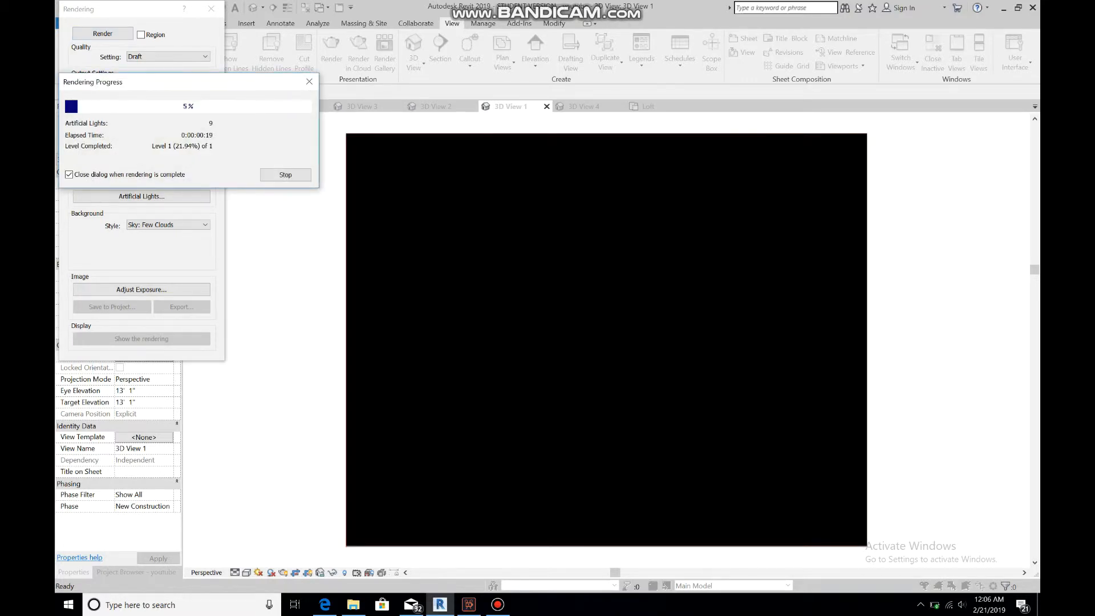
pyautogui.click(310, 81)
pyautogui.click(575, 304)
pyautogui.click(211, 8)
# In 3D View 5, paint the ground floor surface with the Oak Flooring material
pyautogui.click(437, 107)
pyautogui.click(363, 107)
pyautogui.click(289, 107)
pyautogui.click(1020, 229)
pyautogui.moveTo(532, 249); pyautogui.dragTo(536, 287)
pyautogui.click(594, 258)
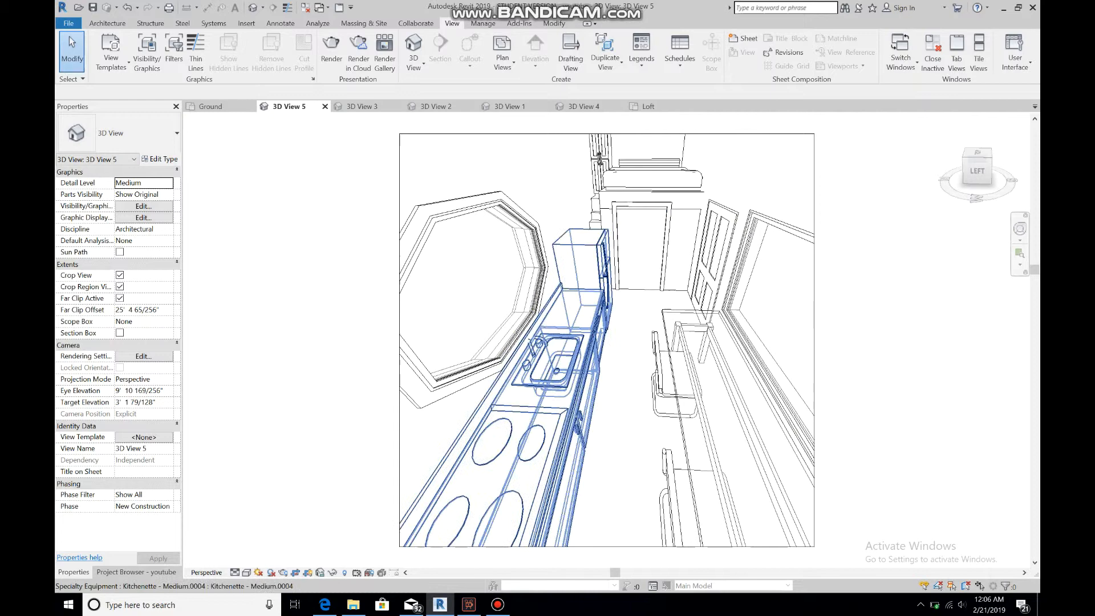
pyautogui.click(716, 257)
pyautogui.click(236, 52)
pyautogui.click(140, 65)
pyautogui.write('wood')
pyautogui.click(141, 191)
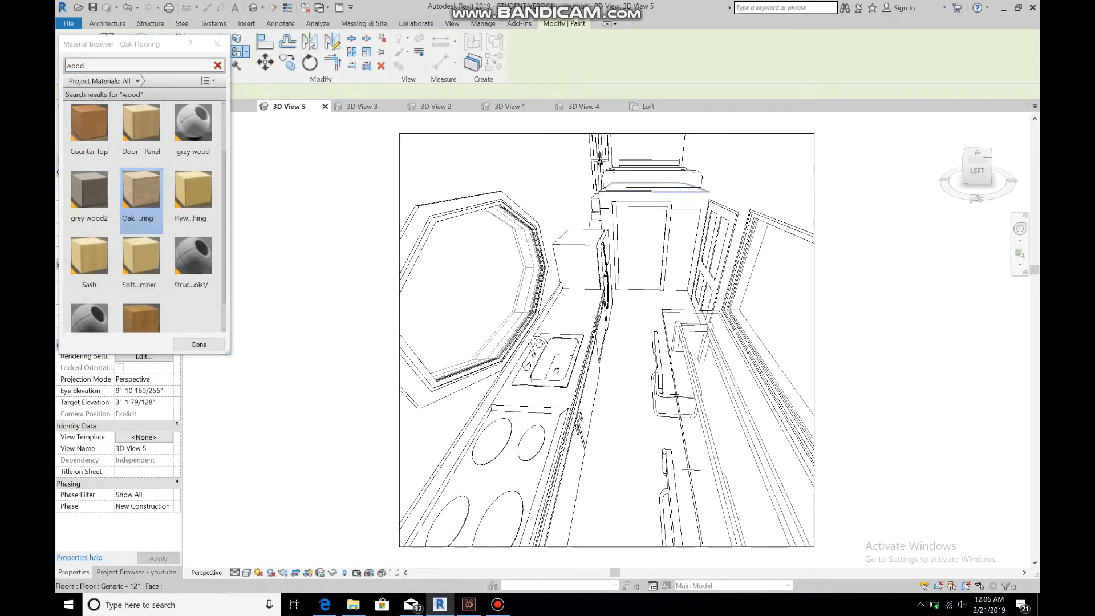
pyautogui.click(634, 399)
# Paint the loft floor face with Oak Flooring and leave the Paint tool
pyautogui.click(684, 192)
pyautogui.scroll(6, 596, 194)
pyautogui.scroll(-6, 591, 202)
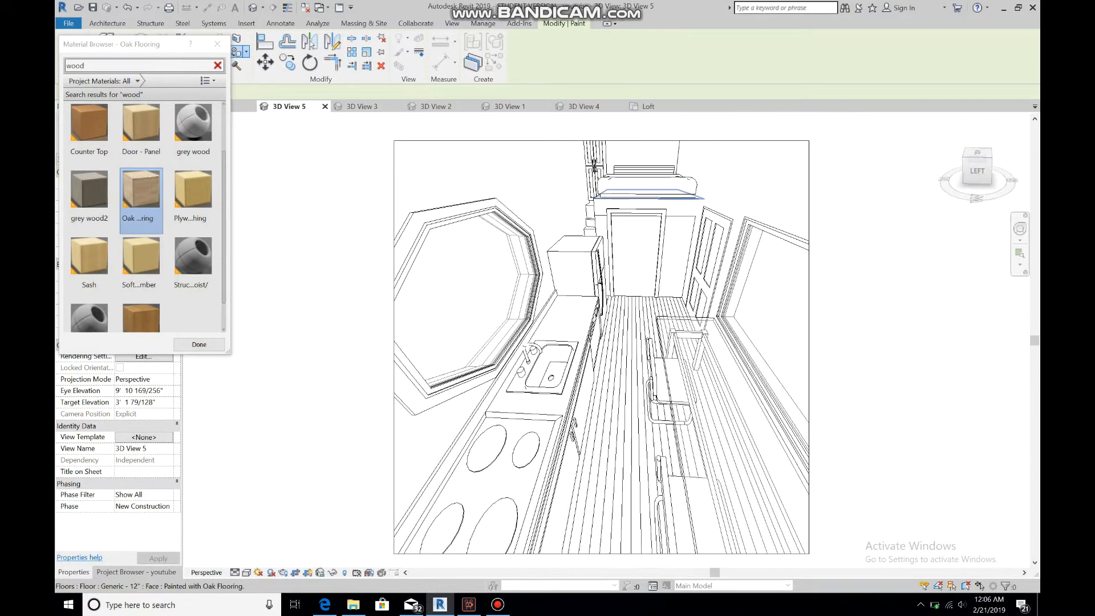
pyautogui.press('Escape')
# Start in-place editing of the stairs beside the refrigerator and select three of the step extrusions
pyautogui.click(594, 168)
pyautogui.doubleClick(594, 168)
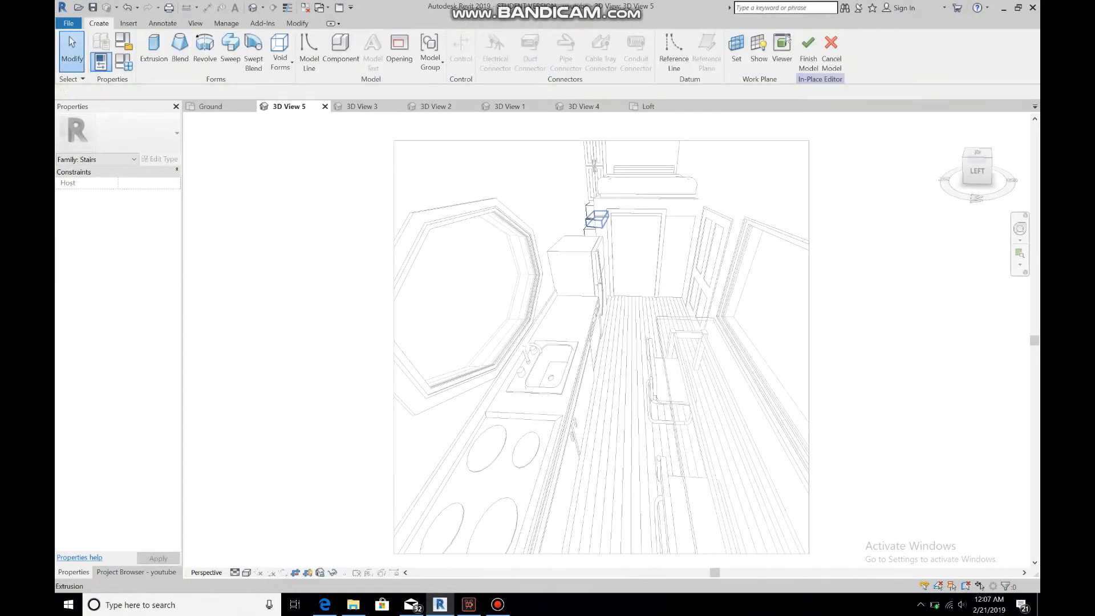
pyautogui.click(579, 191)
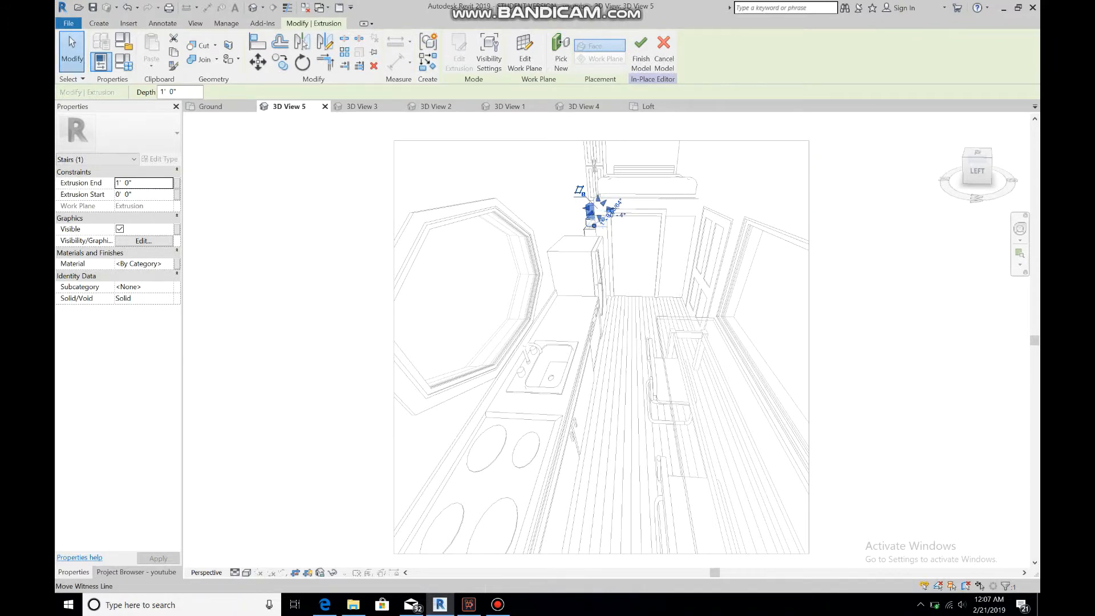
pyautogui.scroll(6, 588, 227)
pyautogui.keyDown('ctrl'); pyautogui.click(588, 224); pyautogui.keyUp('ctrl')
pyautogui.keyDown('ctrl'); pyautogui.click(582, 256); pyautogui.keyUp('ctrl')
# Add the remaining five step extrusions of the stairs to the selection
pyautogui.click(1019, 228)
pyautogui.moveTo(915, 270); pyautogui.dragTo(869, 270)
pyautogui.scroll(-5, 639, 469)
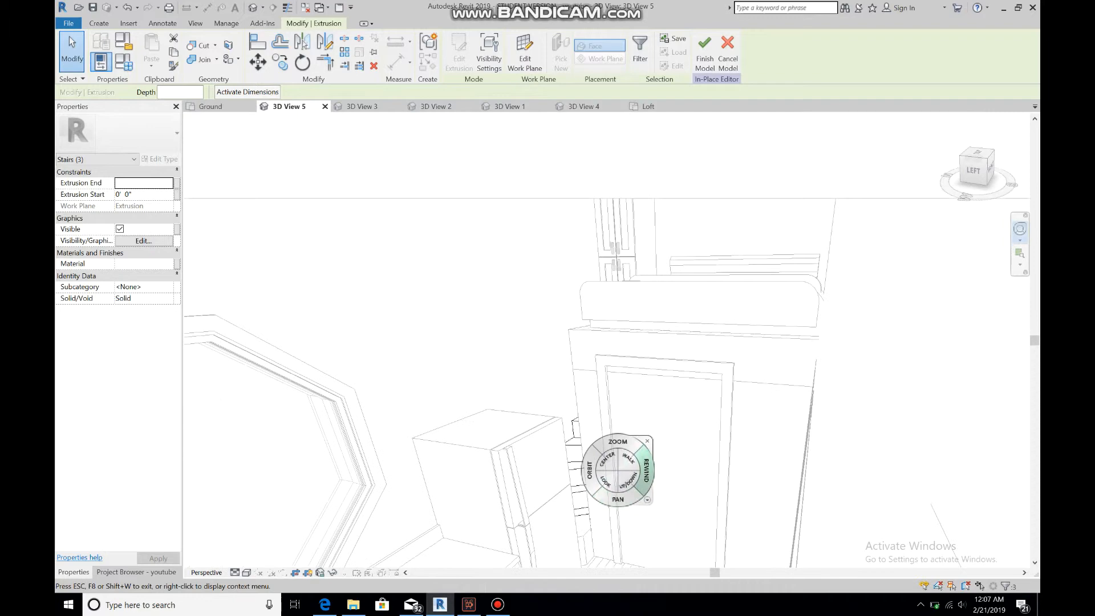
pyautogui.click(647, 441)
pyautogui.keyDown('ctrl'); pyautogui.click(575, 429); pyautogui.keyUp('ctrl')
pyautogui.keyDown('ctrl'); pyautogui.click(573, 451); pyautogui.keyUp('ctrl')
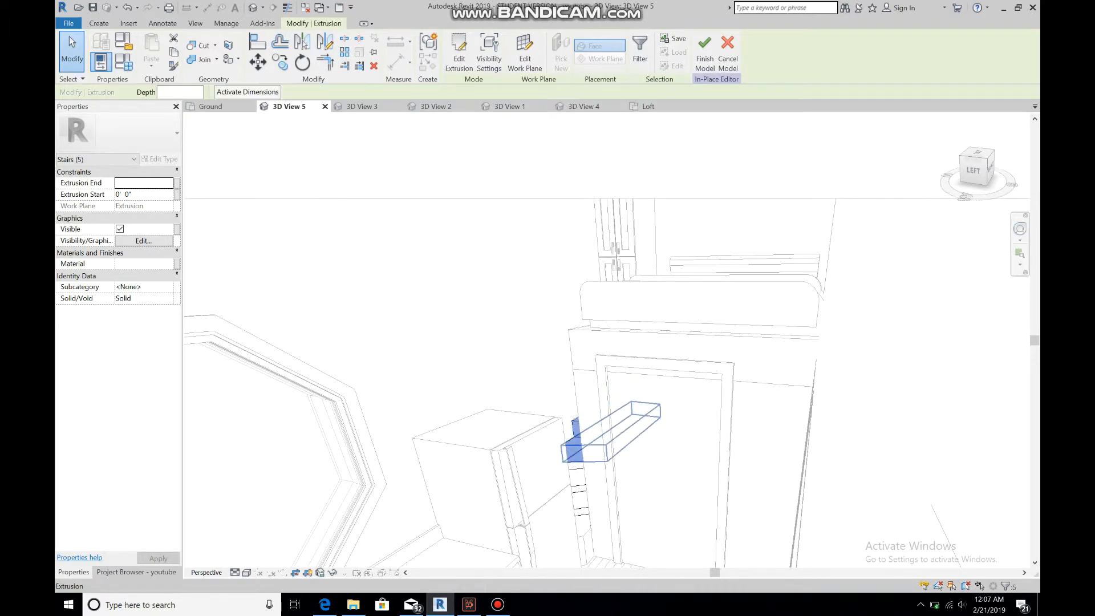
pyautogui.keyDown('ctrl'); pyautogui.click(578, 475); pyautogui.keyUp('ctrl')
pyautogui.keyDown('ctrl'); pyautogui.click(579, 498); pyautogui.keyUp('ctrl')
pyautogui.keyDown('ctrl'); pyautogui.click(582, 521); pyautogui.keyUp('ctrl')
pyautogui.press('Return')
# Assign the Oak Flooring material to the selected stair extrusions and finish the in-place model
pyautogui.scroll(4, 583, 535)
pyautogui.scroll(-4, 584, 537)
pyautogui.scroll(-5, 585, 536)
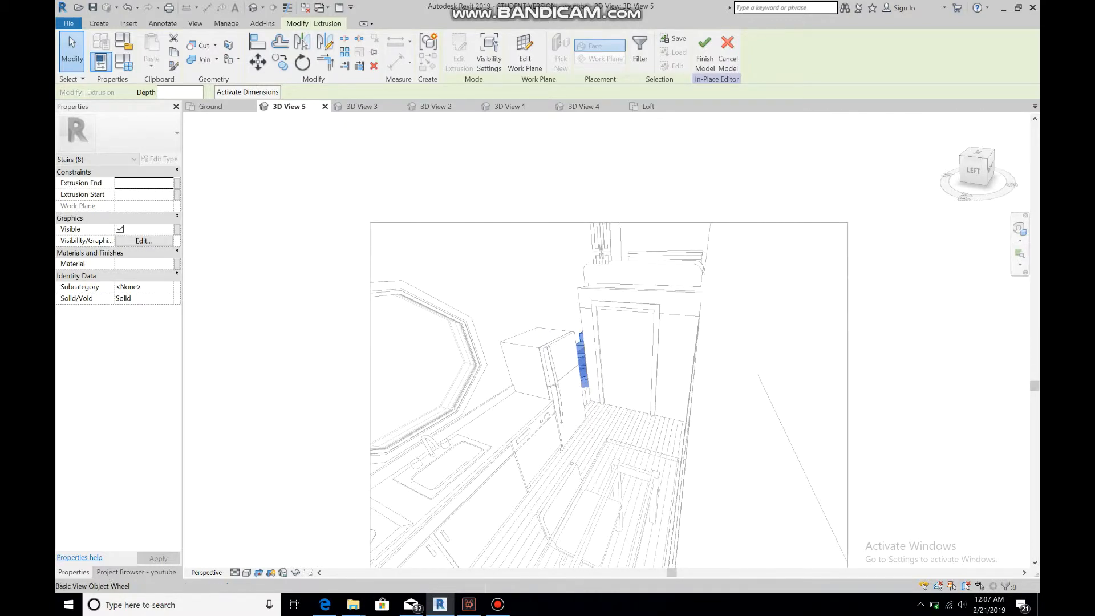
pyautogui.scroll(3, 585, 536)
pyautogui.scroll(4, 585, 536)
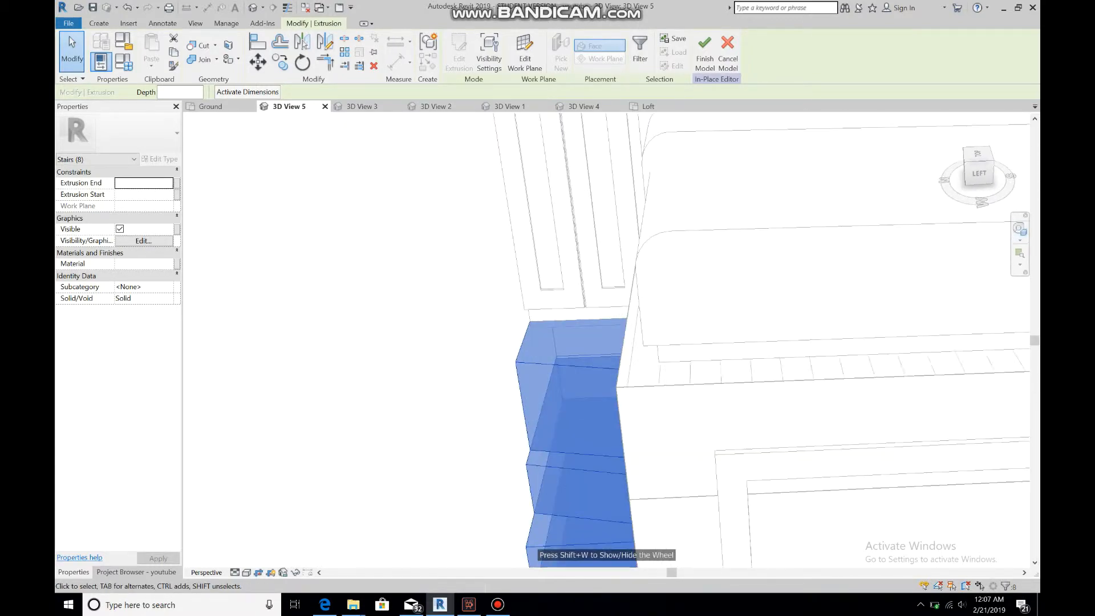
pyautogui.scroll(-6, 584, 536)
pyautogui.click(150, 263)
pyautogui.click(169, 264)
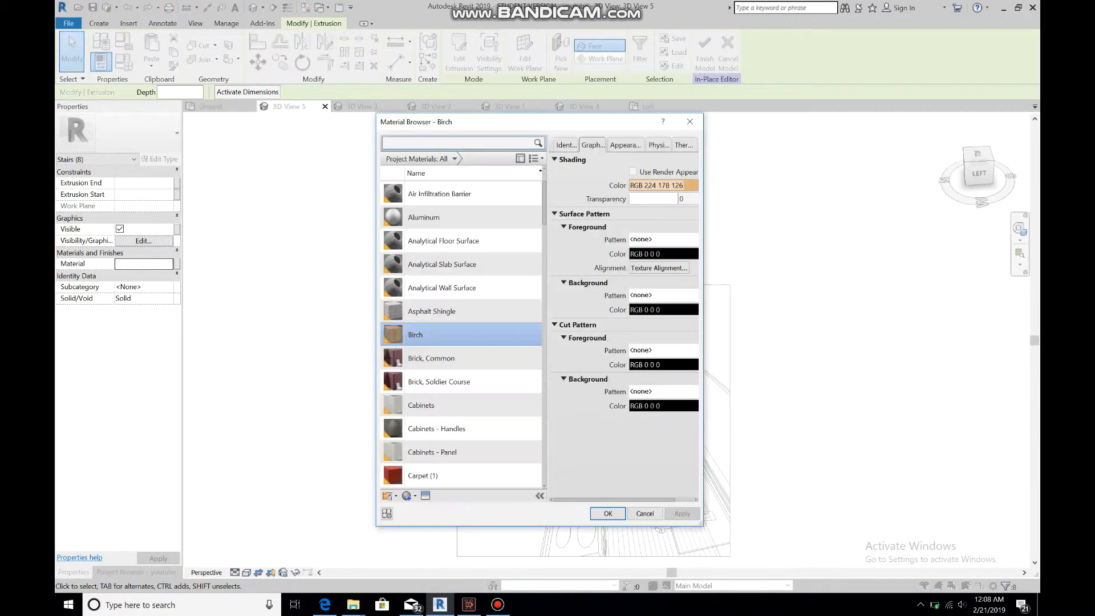
pyautogui.write('wood')
pyautogui.click(428, 369)
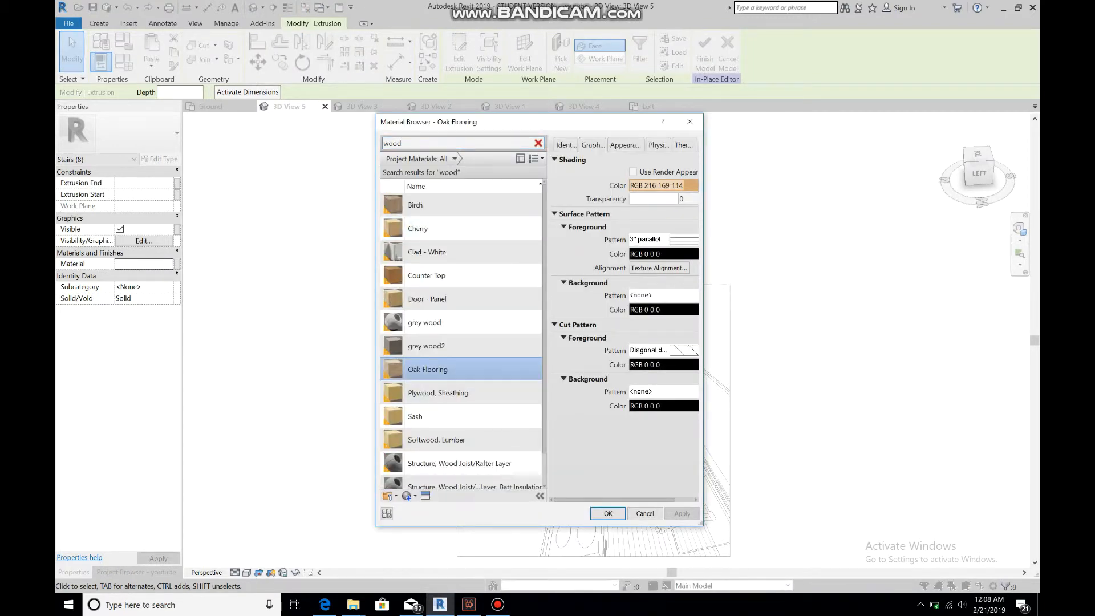
pyautogui.click(608, 513)
pyautogui.click(705, 53)
# Run a draft render of 3D View 5 with interior artificial lighting, stopping it and closing the render settings after inspection
pyautogui.scroll(-2, 795, 296)
pyautogui.scroll(4, 838, 491)
pyautogui.scroll(-3, 737, 321)
pyautogui.scroll(3, 733, 217)
pyautogui.click(452, 23)
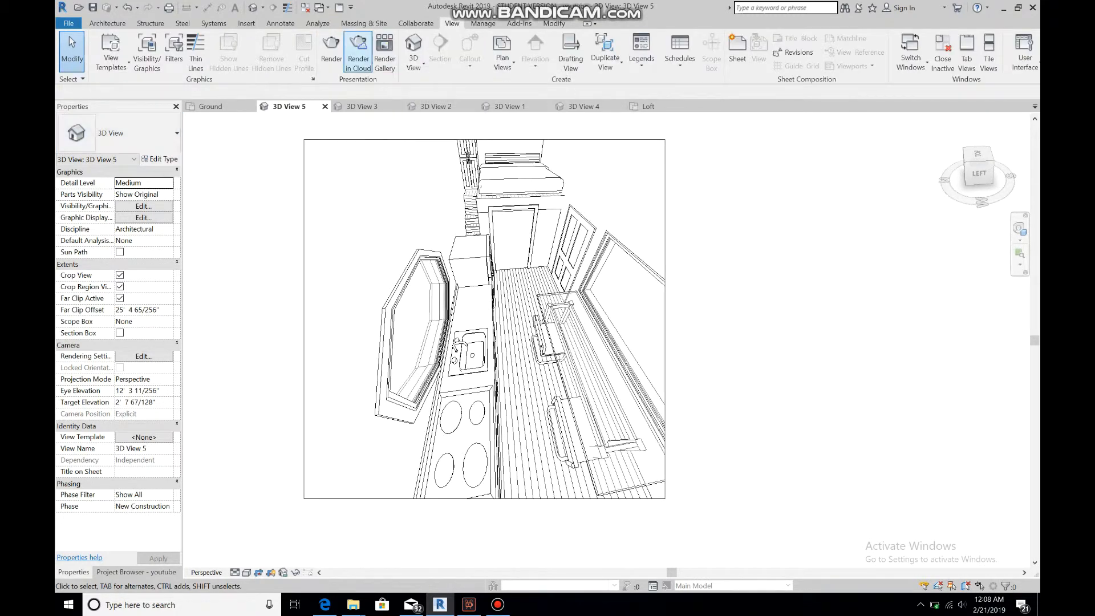
pyautogui.click(331, 50)
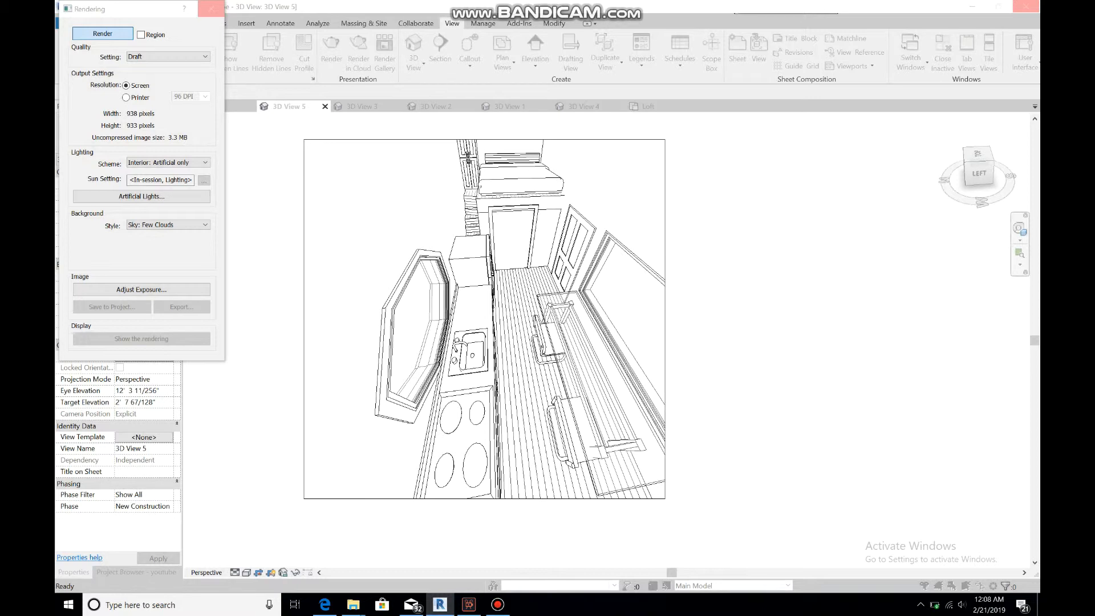
pyautogui.click(103, 33)
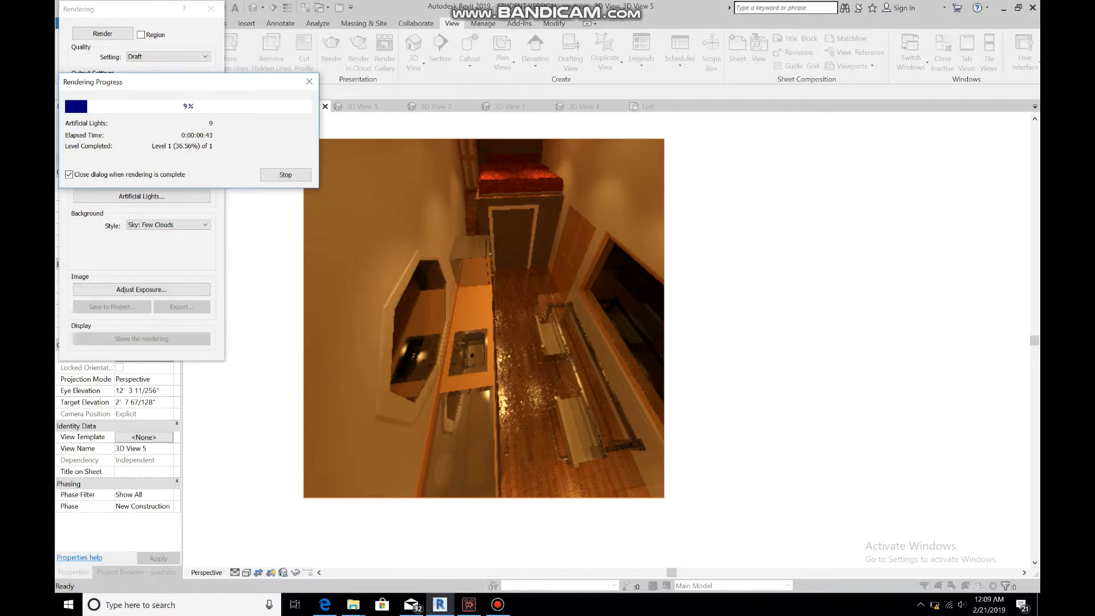
pyautogui.click(309, 81)
pyautogui.click(211, 8)
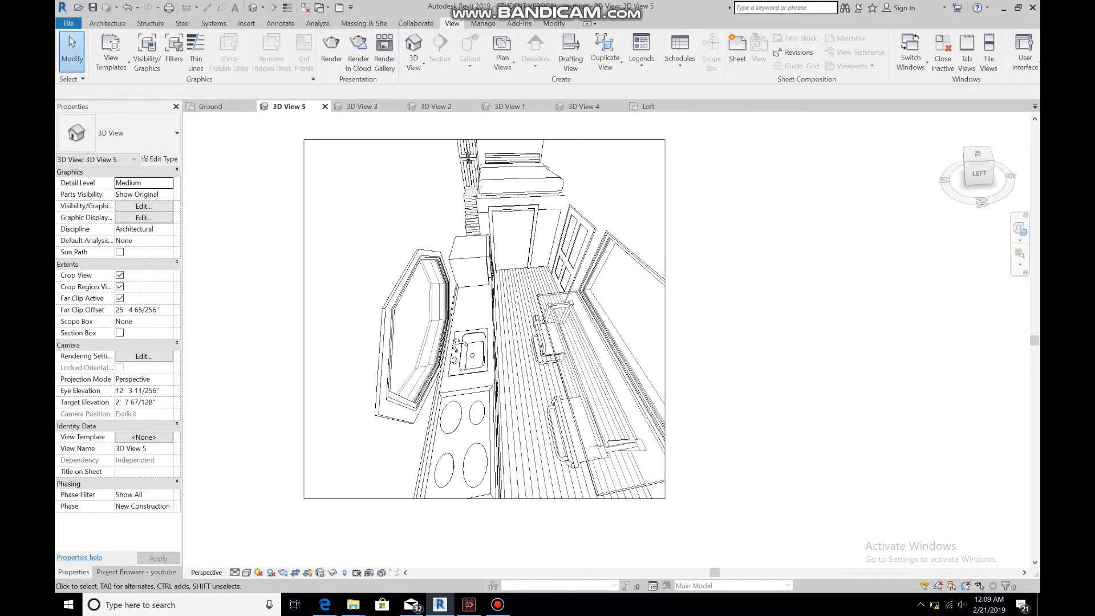
# Orbit 3D View 5 to a lower viewpoint along the kitchen and render it in draft quality
pyautogui.moveTo(592, 305); pyautogui.dragTo(565, 285)
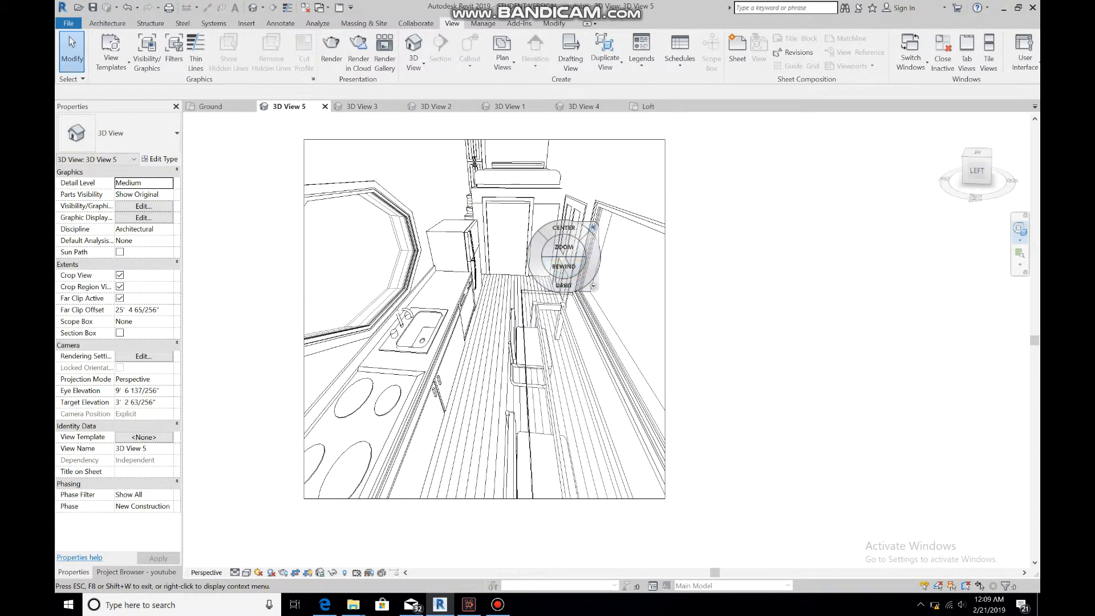
pyautogui.click(594, 227)
pyautogui.click(332, 51)
pyautogui.click(102, 33)
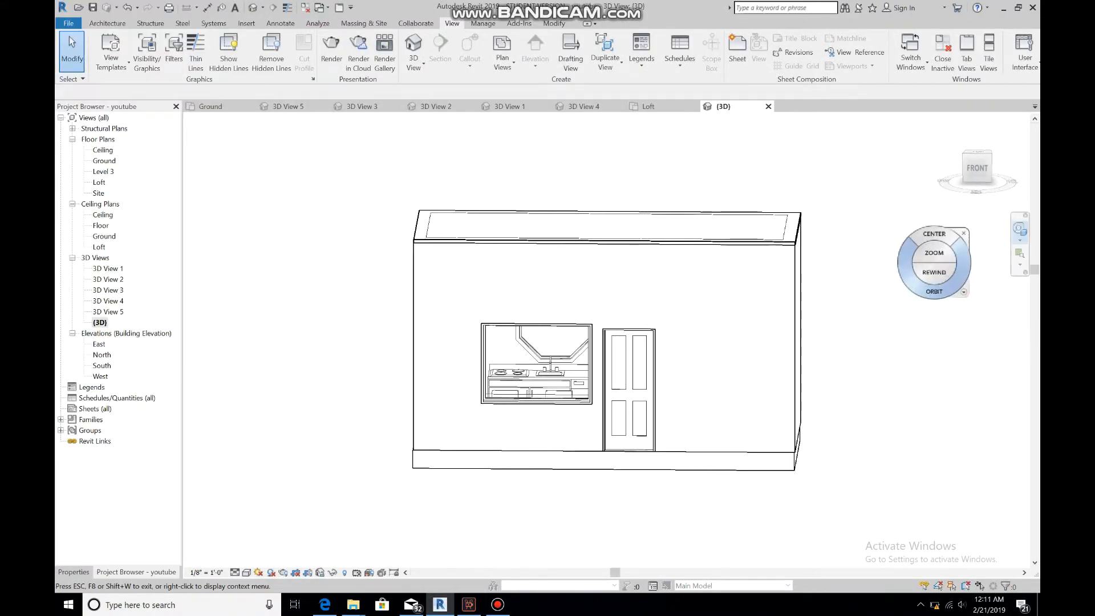
# Hide the front wall, its window and the entrance door in the {3D} view to expose the interior
pyautogui.click(695, 334)
pyautogui.rightClick(695, 335)
pyautogui.moveTo(741, 122)
pyautogui.click(860, 122)
pyautogui.click(588, 399)
pyautogui.rightClick(588, 399)
pyautogui.moveTo(656, 186)
pyautogui.click(752, 186)
pyautogui.click(640, 388)
pyautogui.rightClick(640, 388)
pyautogui.moveTo(687, 122)
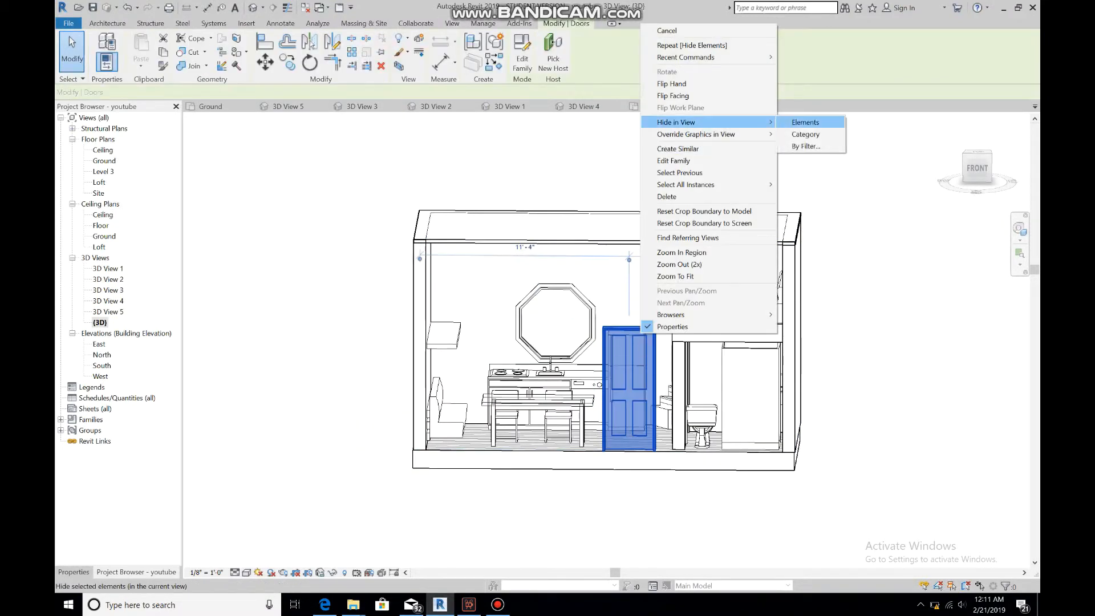
pyautogui.click(805, 121)
# Render the exposed front of the house in draft quality with the Interior: Artificial only scheme, stopping the render after inspection
pyautogui.scroll(3, 878, 256)
pyautogui.scroll(-2, 878, 257)
pyautogui.keyDown('shift'); pyautogui.moveTo(863, 268); pyautogui.dragTo(869, 274, button='middle'); pyautogui.keyUp('shift')
pyautogui.scroll(1, 849, 371)
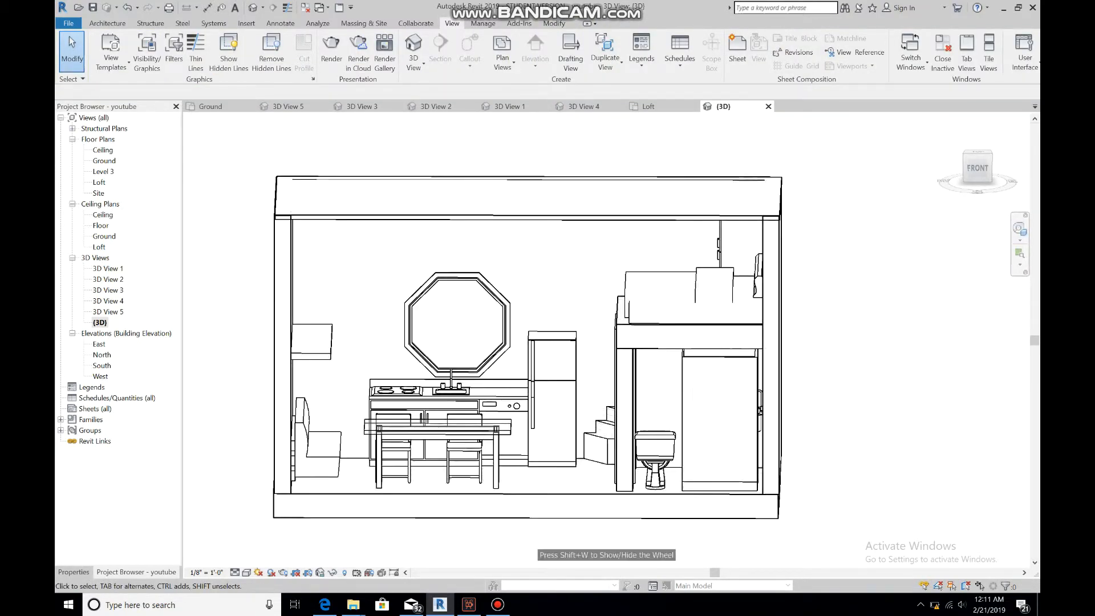
pyautogui.moveTo(809, 510); pyautogui.dragTo(881, 510, button='middle')
pyautogui.scroll(1, 880, 510)
pyautogui.click(331, 51)
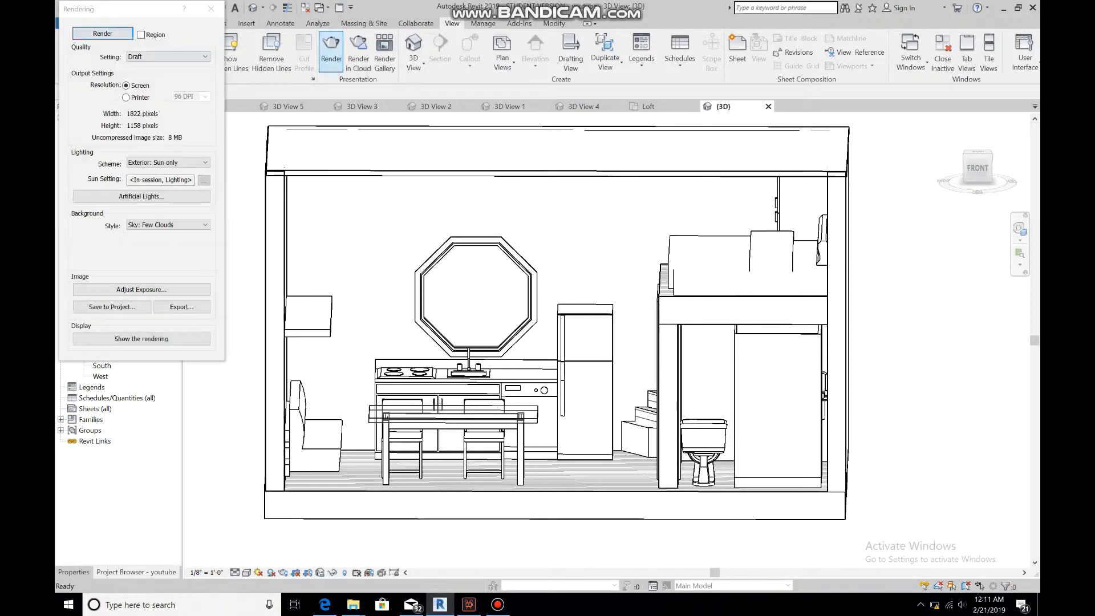
pyautogui.click(165, 163)
pyautogui.click(160, 210)
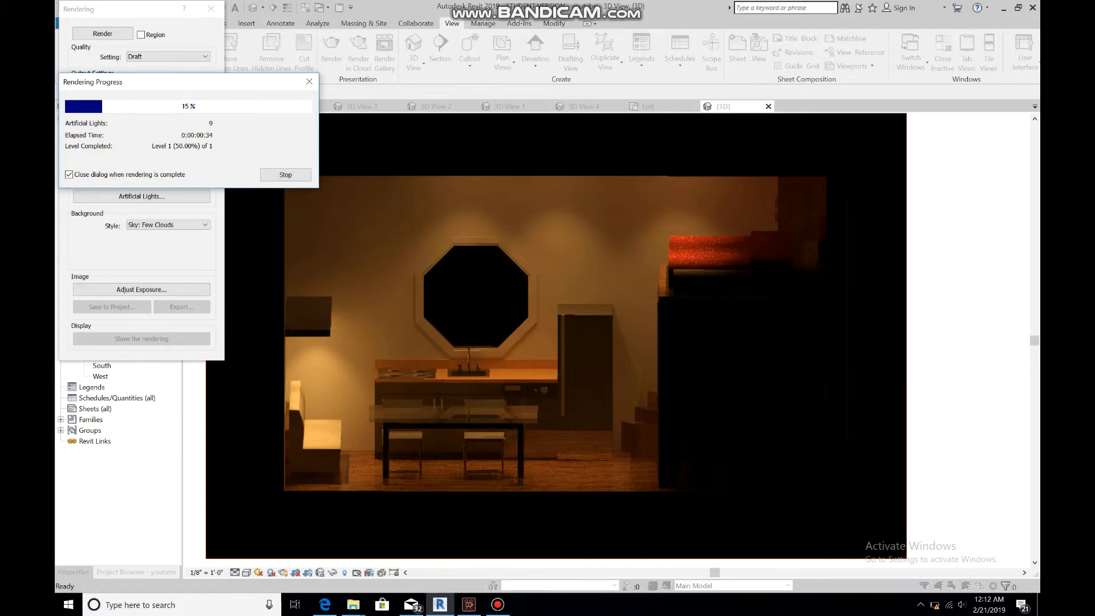
pyautogui.click(309, 82)
pyautogui.click(575, 304)
pyautogui.click(211, 8)
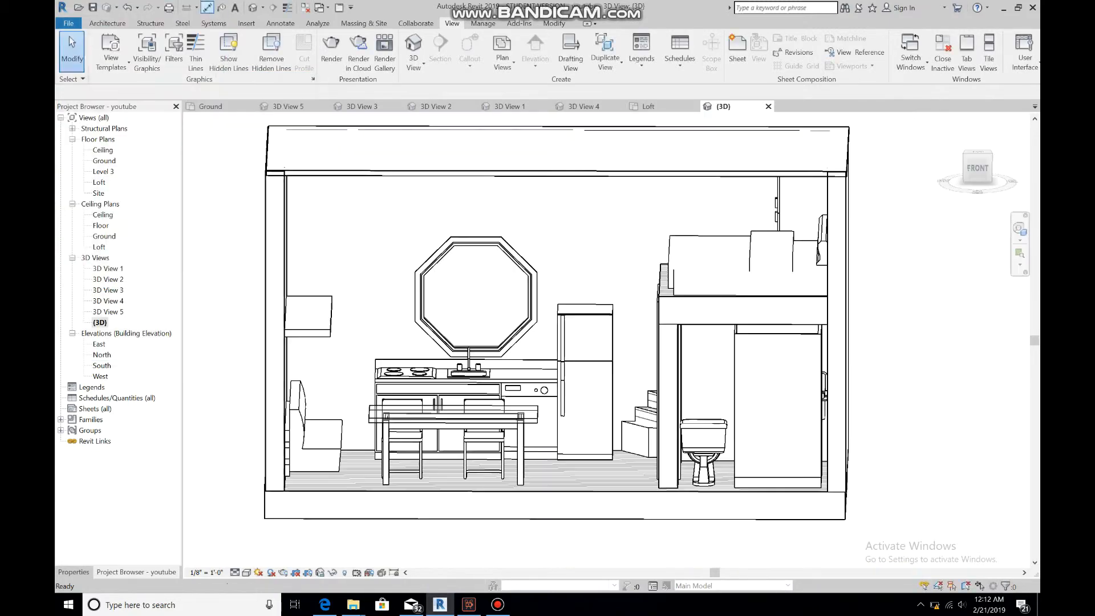
# Start loading a component family for the bathroom ceiling, browsing to the US Imperial library
pyautogui.click(1020, 228)
pyautogui.moveTo(794, 308); pyautogui.dragTo(795, 219)
pyautogui.scroll(2, 796, 221)
pyautogui.click(845, 245)
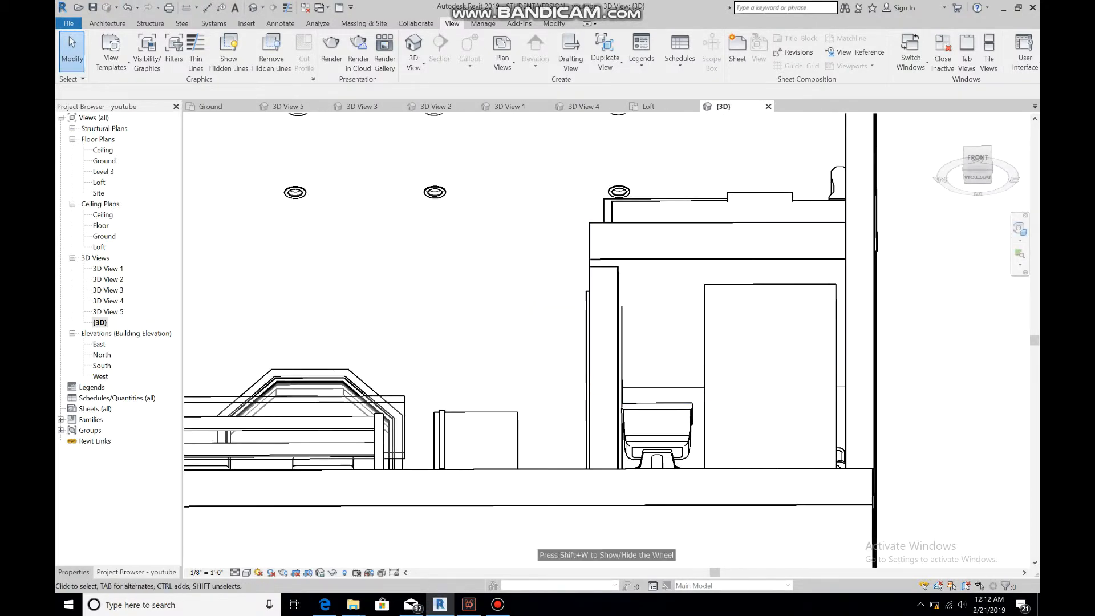
pyautogui.click(107, 23)
pyautogui.click(191, 48)
pyautogui.click(522, 51)
pyautogui.click(522, 192)
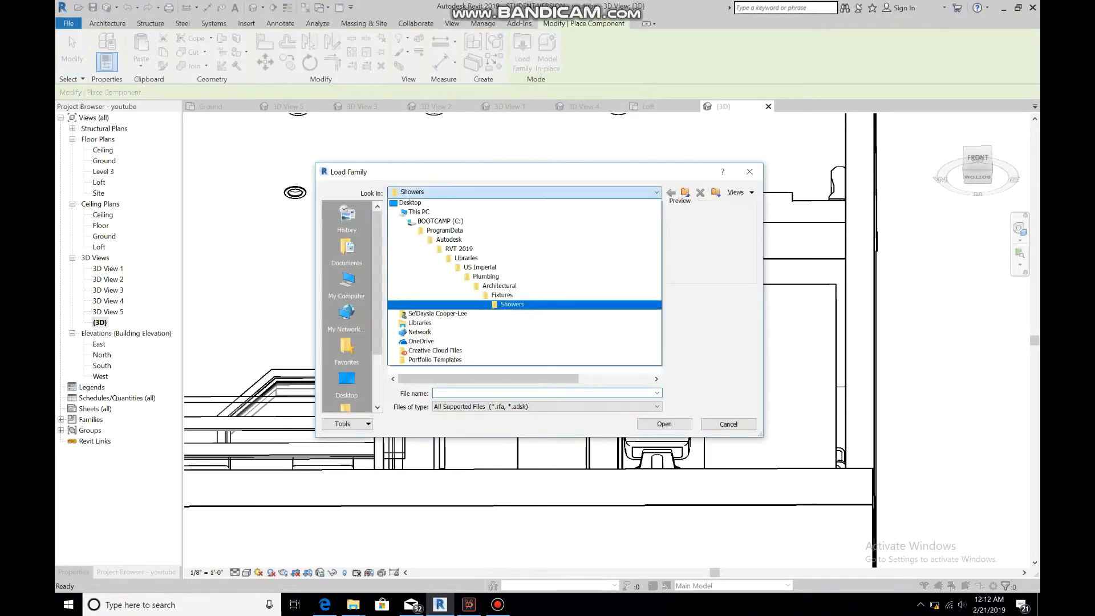
pyautogui.click(493, 268)
# Load the Recessed Lamp - Linear - LED family from the library's Internal lighting folder
pyautogui.scroll(-9, 468, 251)
pyautogui.scroll(3, 456, 340)
pyautogui.doubleClick(422, 296)
pyautogui.doubleClick(422, 230)
pyautogui.doubleClick(412, 218)
pyautogui.scroll(-5, 442, 297)
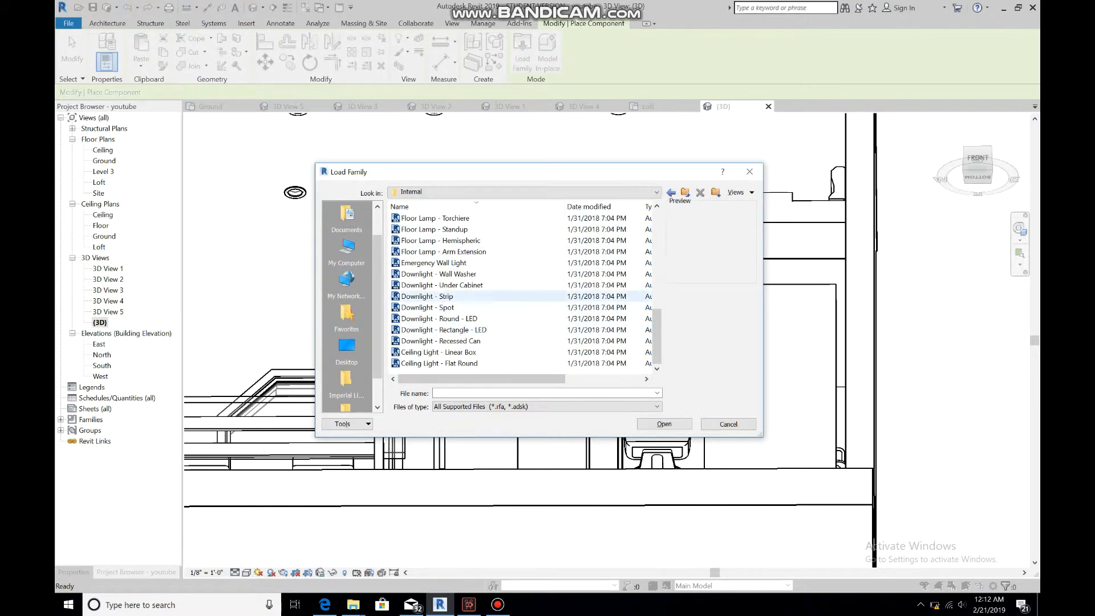
pyautogui.scroll(3, 442, 299)
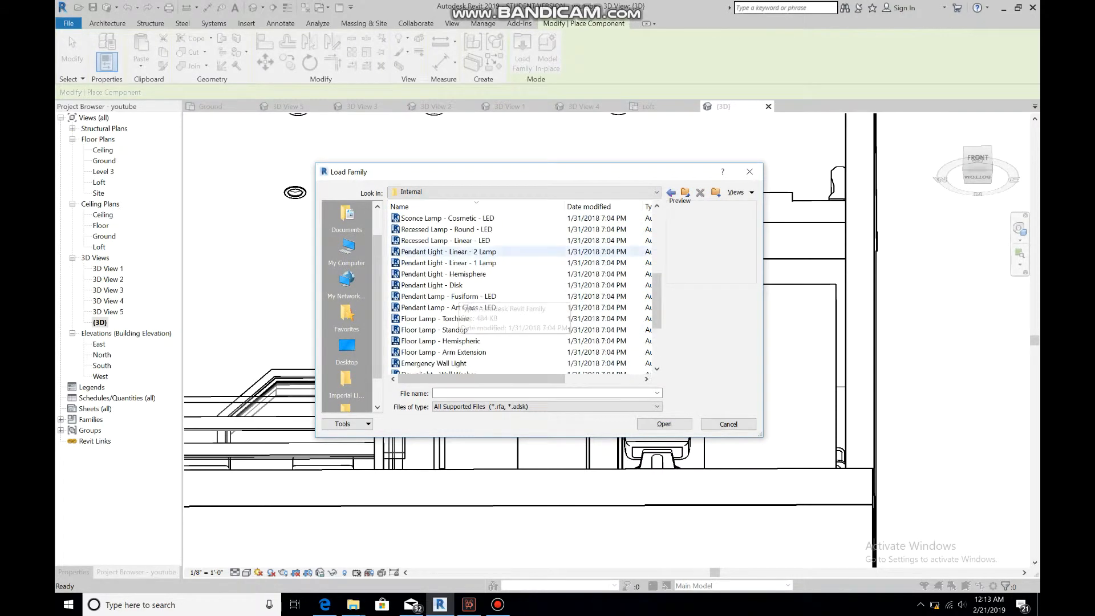
pyautogui.click(444, 241)
pyautogui.click(664, 425)
pyautogui.click(604, 359)
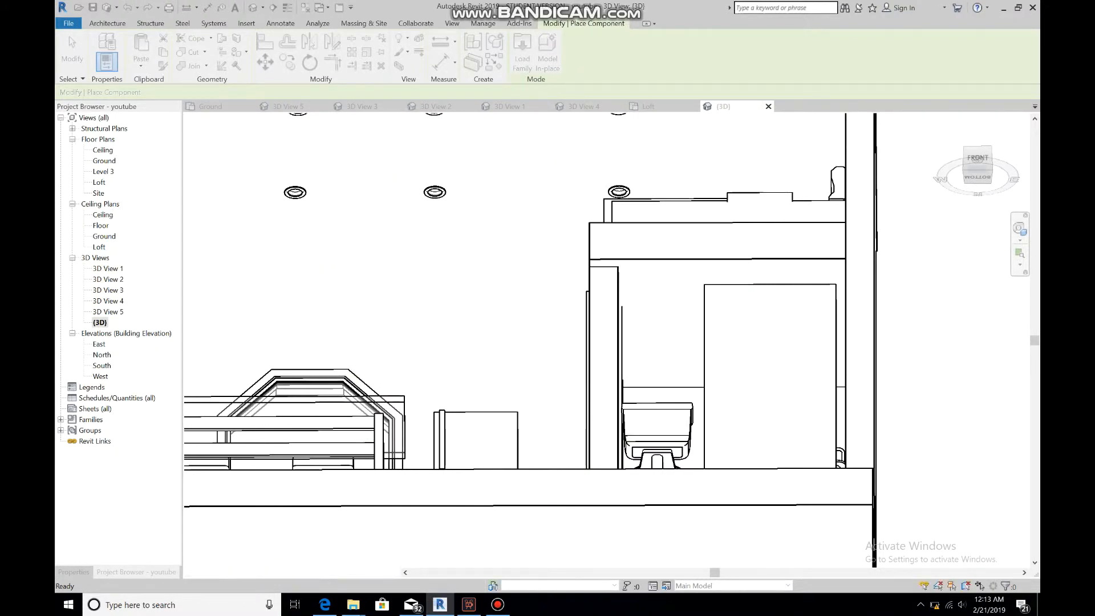
# Place two recessed lamps on the bathroom ceiling under the loft and move the second one above the shower
pyautogui.click(665, 314)
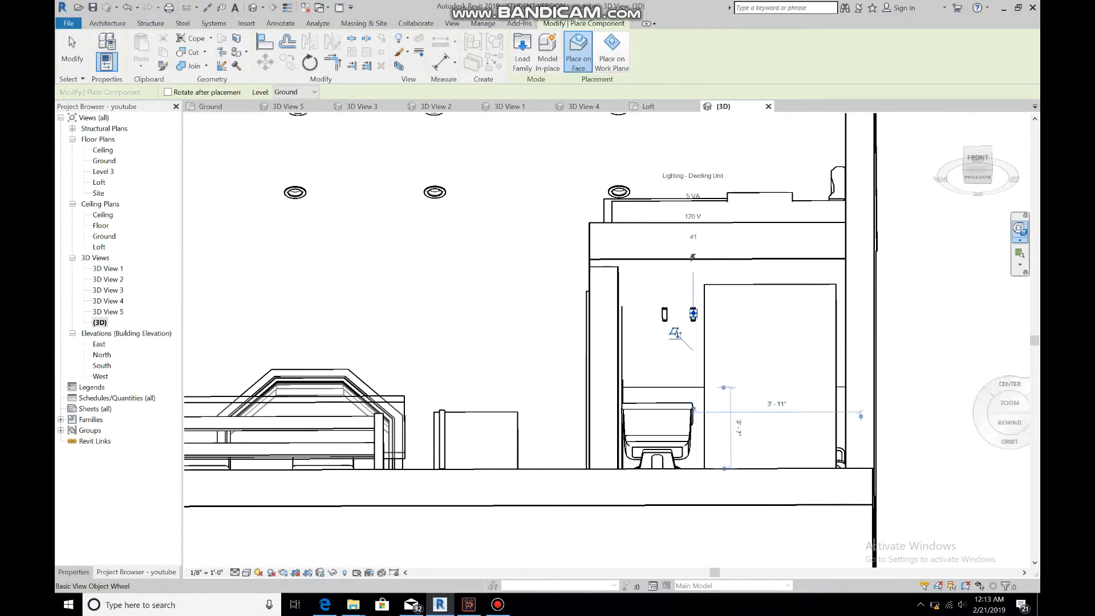
pyautogui.keyDown('shift'); pyautogui.moveTo(646, 333); pyautogui.dragTo(675, 336, button='middle'); pyautogui.keyUp('shift')
pyautogui.keyDown('shift'); pyautogui.moveTo(774, 300); pyautogui.dragTo(767, 291, button='middle'); pyautogui.keyUp('shift')
pyautogui.press('Escape')
pyautogui.press('Escape')
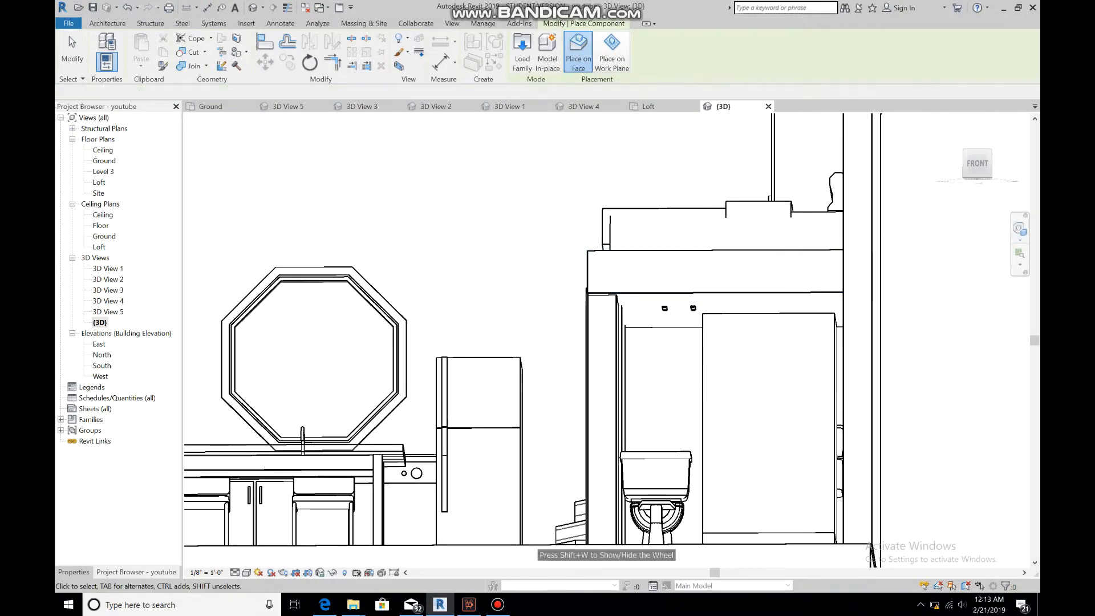
pyautogui.moveTo(693, 308); pyautogui.dragTo(782, 305)
pyautogui.press('Escape')
pyautogui.press('Escape')
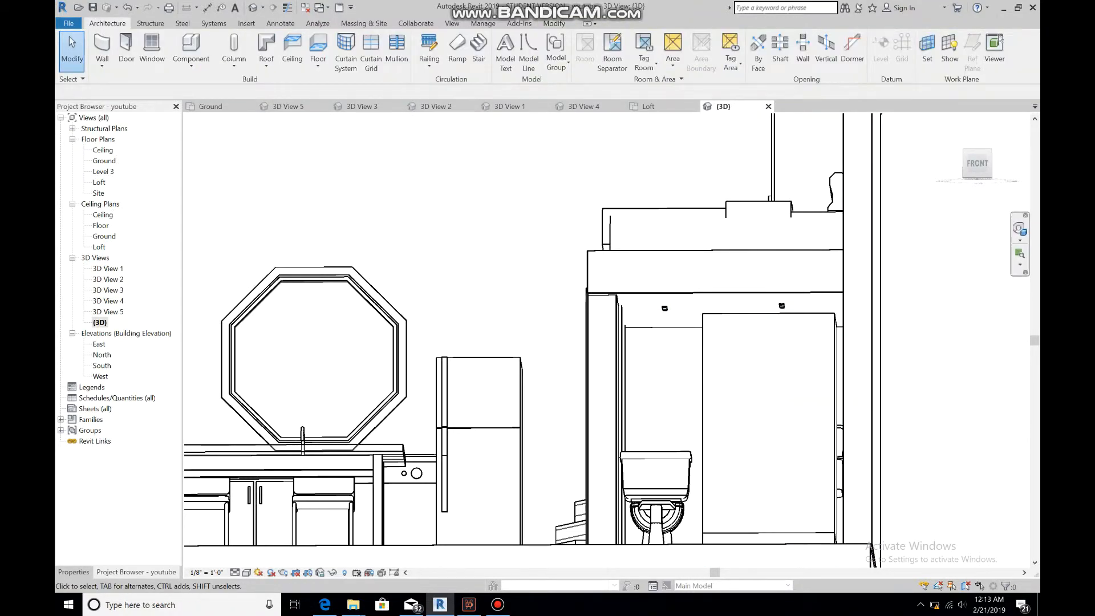
# Run a draft render of the {3D} view to check the bathroom lamps, stopping it and closing the render settings after inspection
pyautogui.click(452, 23)
pyautogui.click(332, 47)
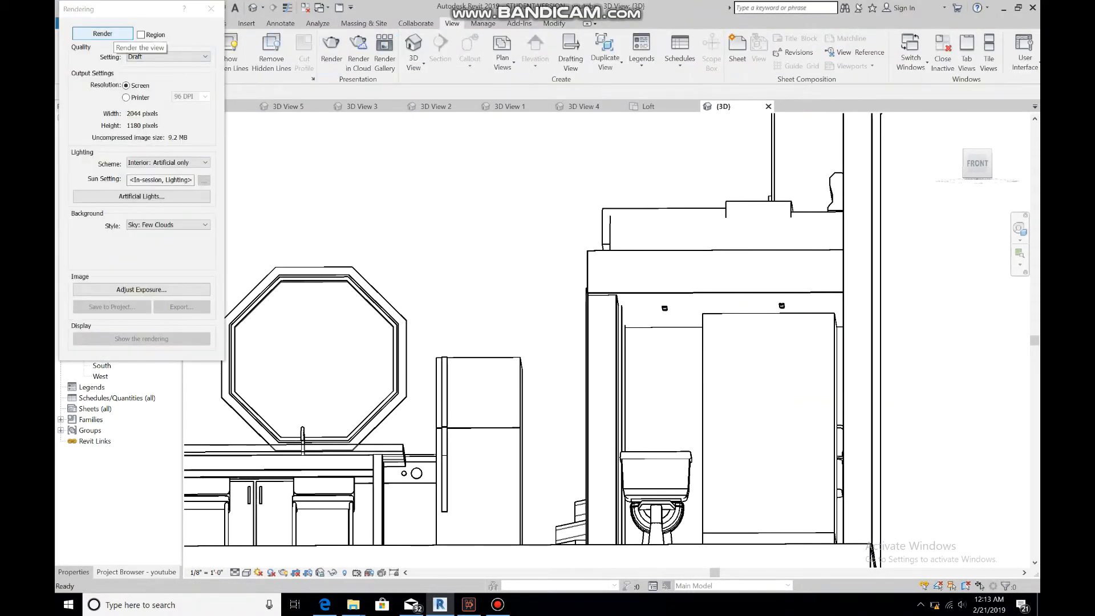
pyautogui.click(113, 34)
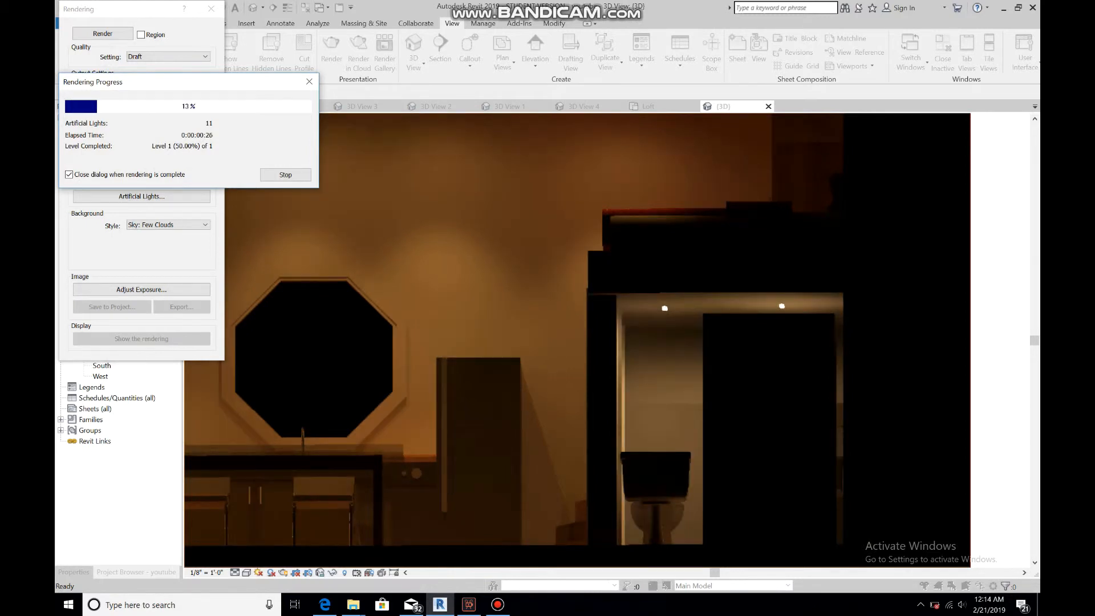
pyautogui.click(309, 82)
pyautogui.click(575, 303)
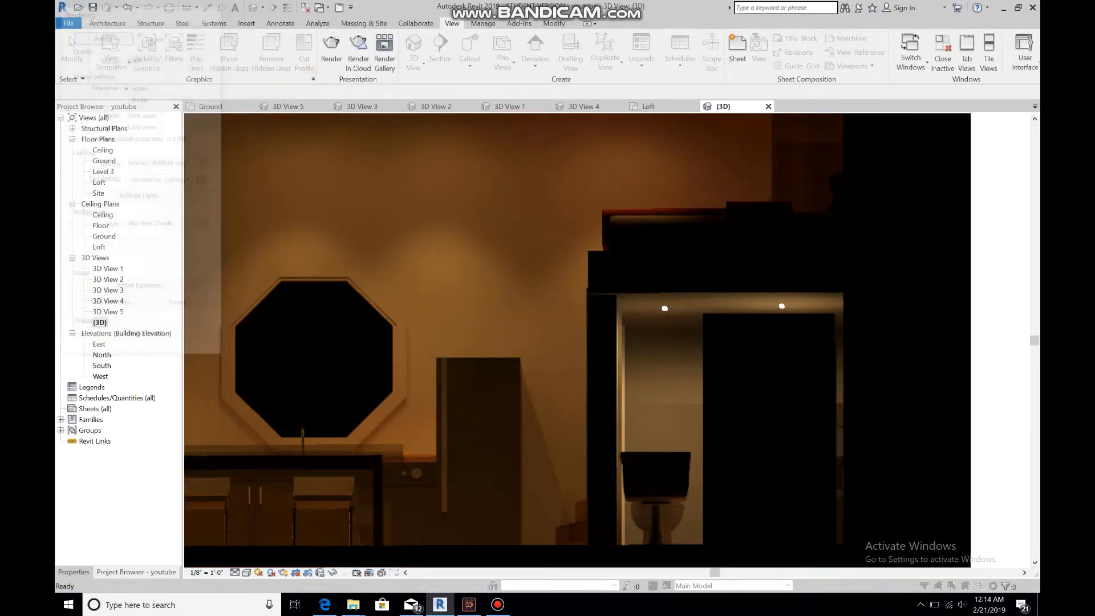
pyautogui.click(211, 8)
# Edit the shower in place, assign the Glass material to its tall enclosure extrusion and finish the model
pyautogui.doubleClick(744, 402)
pyautogui.click(748, 415)
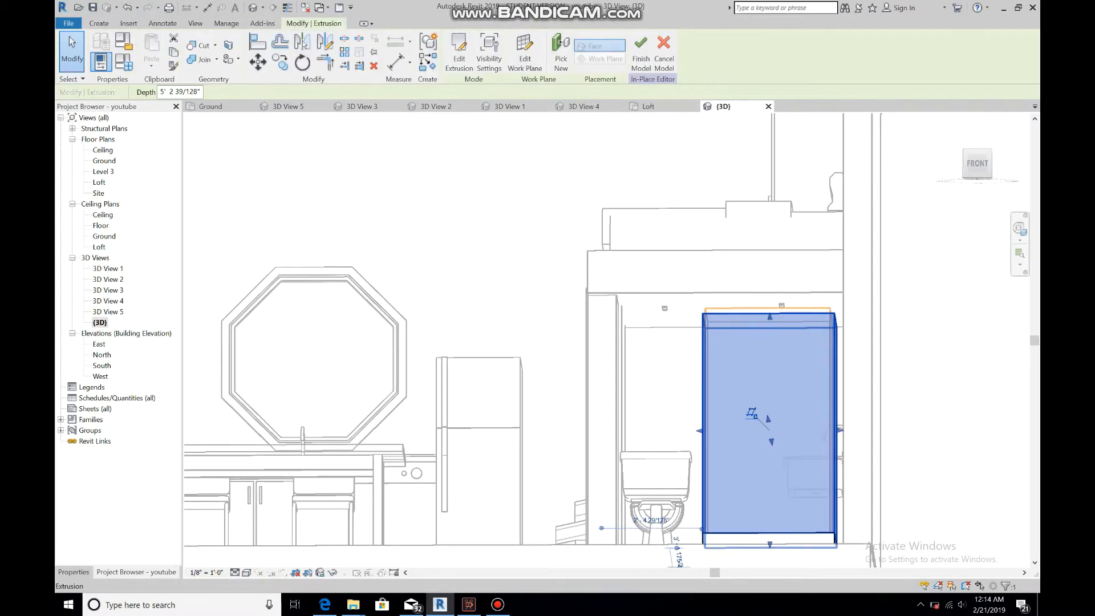
pyautogui.click(73, 572)
pyautogui.click(142, 263)
pyautogui.click(169, 263)
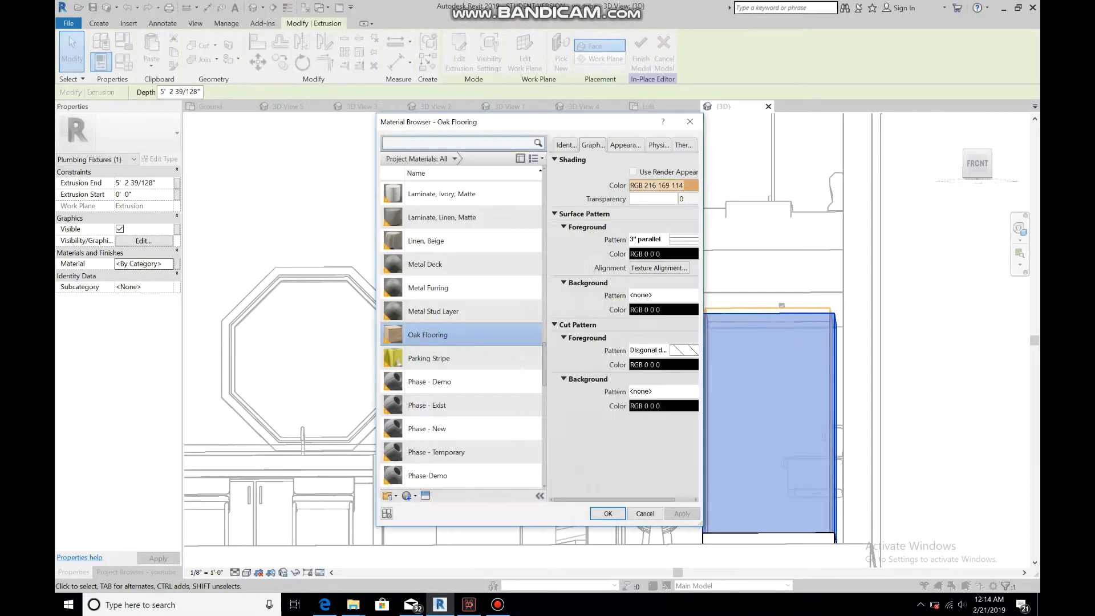
pyautogui.write('glass')
pyautogui.click(423, 228)
pyautogui.click(608, 514)
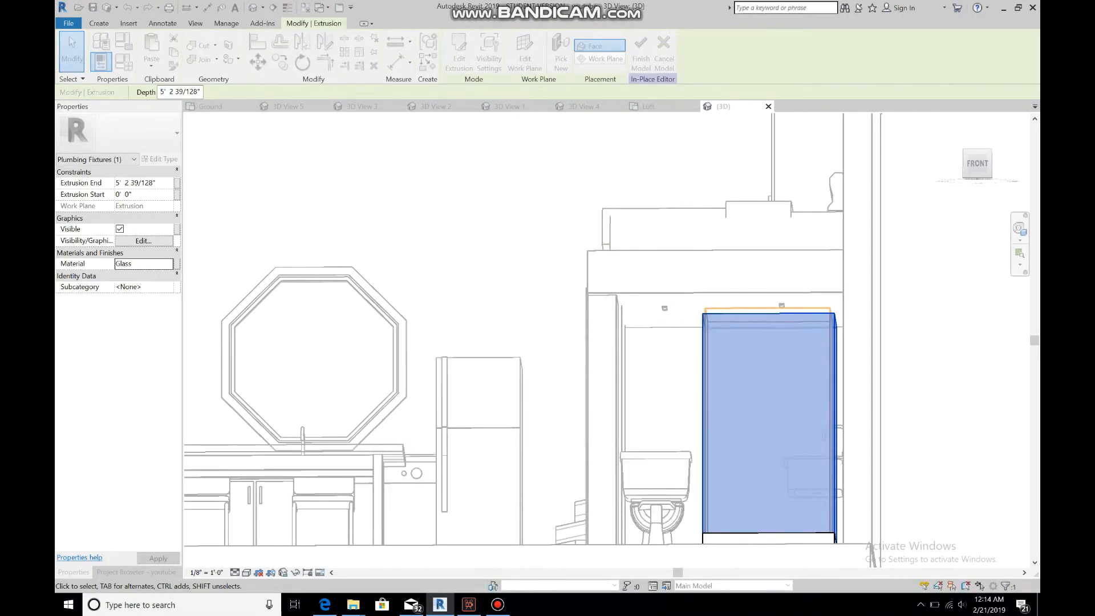
pyautogui.click(641, 51)
# Review the material parameters in the toilet's type properties
pyautogui.click(656, 485)
pyautogui.click(160, 159)
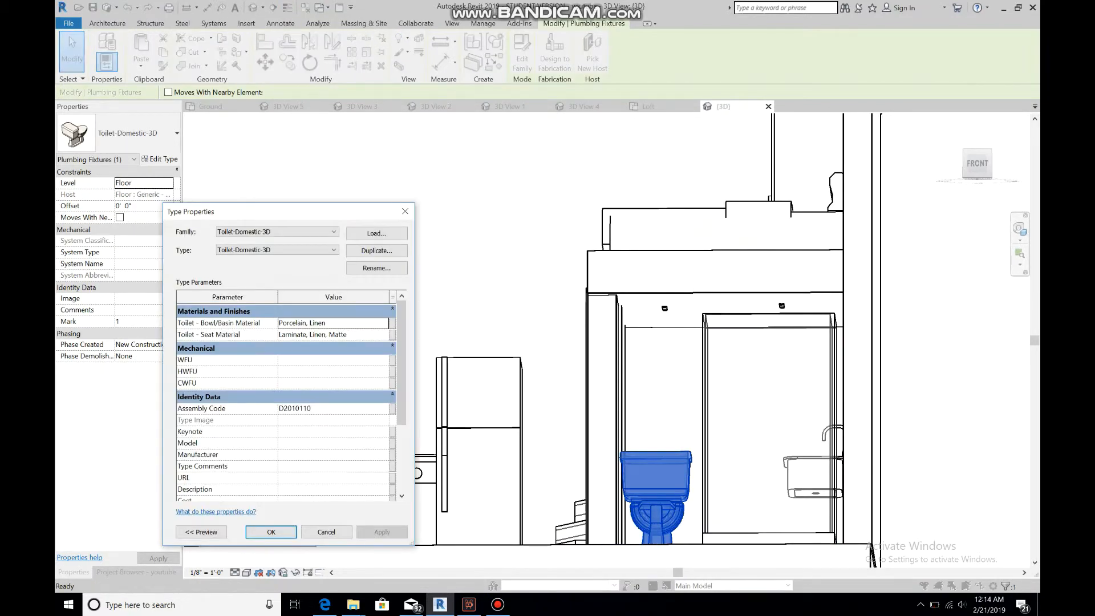
pyautogui.click(271, 531)
# Edit the shower in place, assign a porcelain material to its base extrusion and finish the model
pyautogui.doubleClick(753, 417)
pyautogui.click(752, 416)
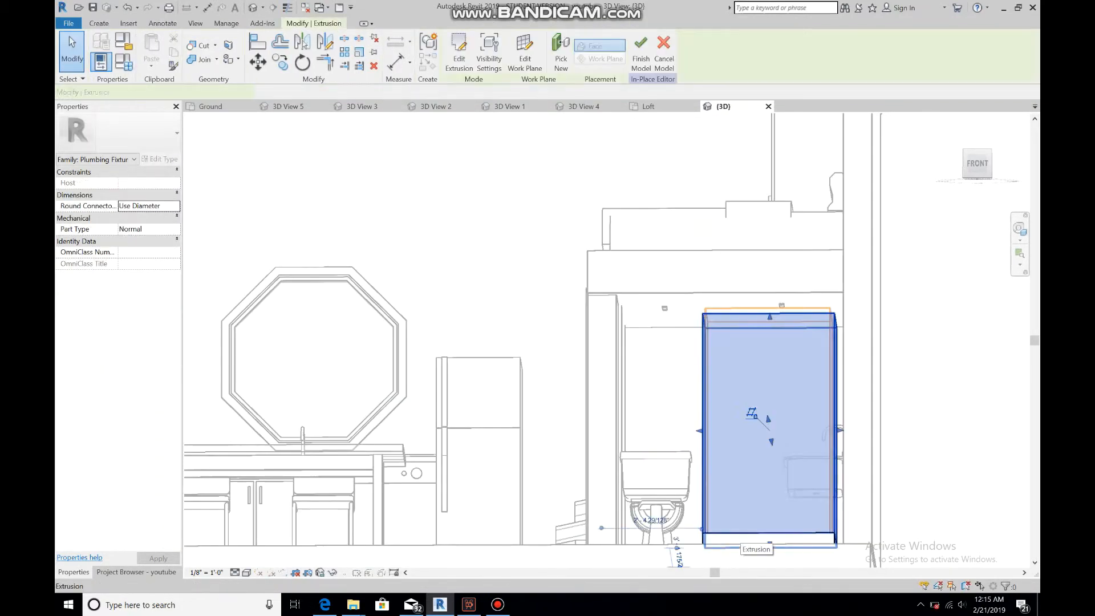
pyautogui.click(764, 538)
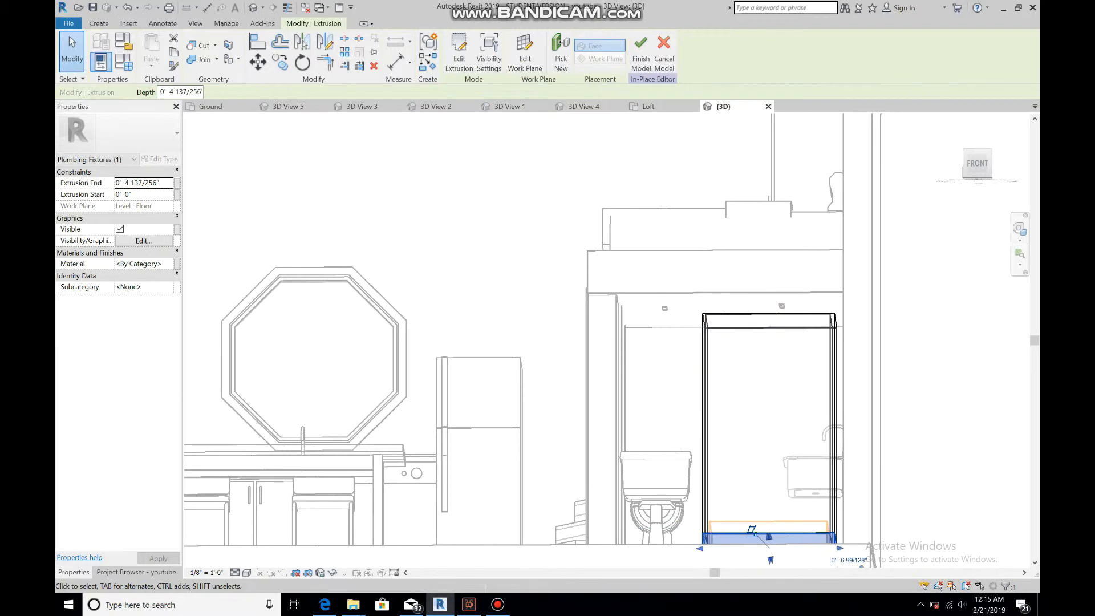
pyautogui.click(142, 264)
pyautogui.click(170, 265)
pyautogui.write('porc')
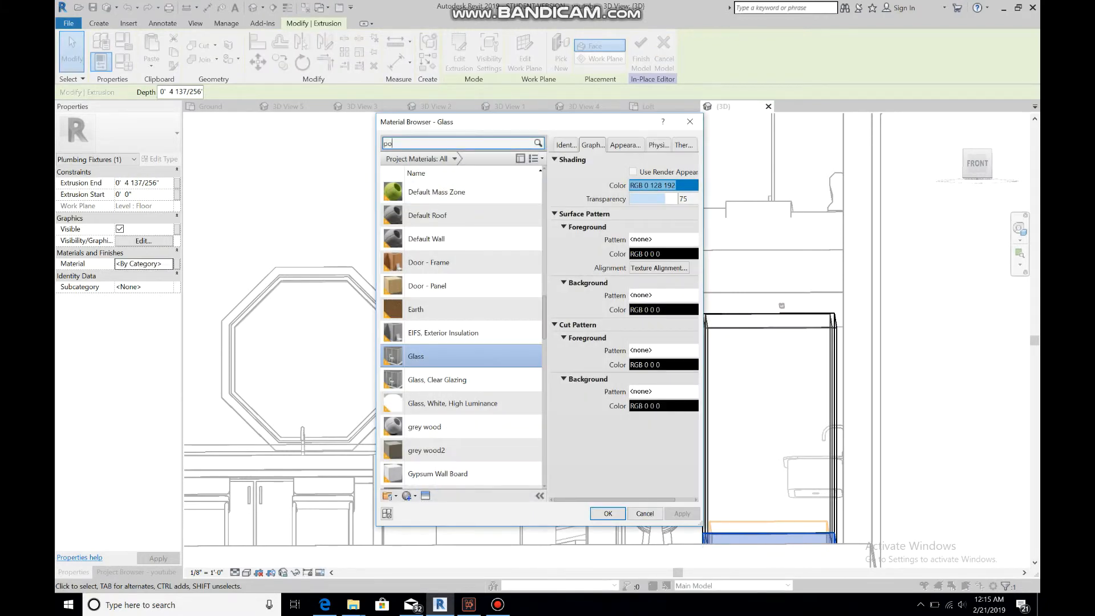
pyautogui.click(431, 205)
pyautogui.click(608, 514)
pyautogui.press('Escape')
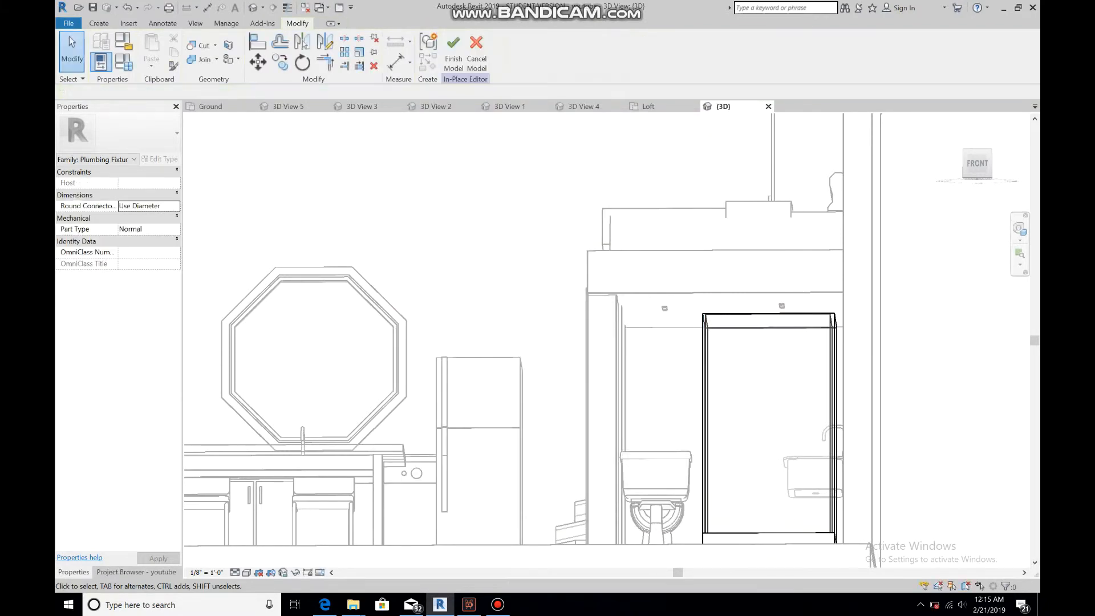
pyautogui.click(454, 51)
# Finish the in-place shower edit, run a draft render of the {3D} view with interior artificial lighting, and close the render settings
pyautogui.click(452, 23)
pyautogui.click(331, 50)
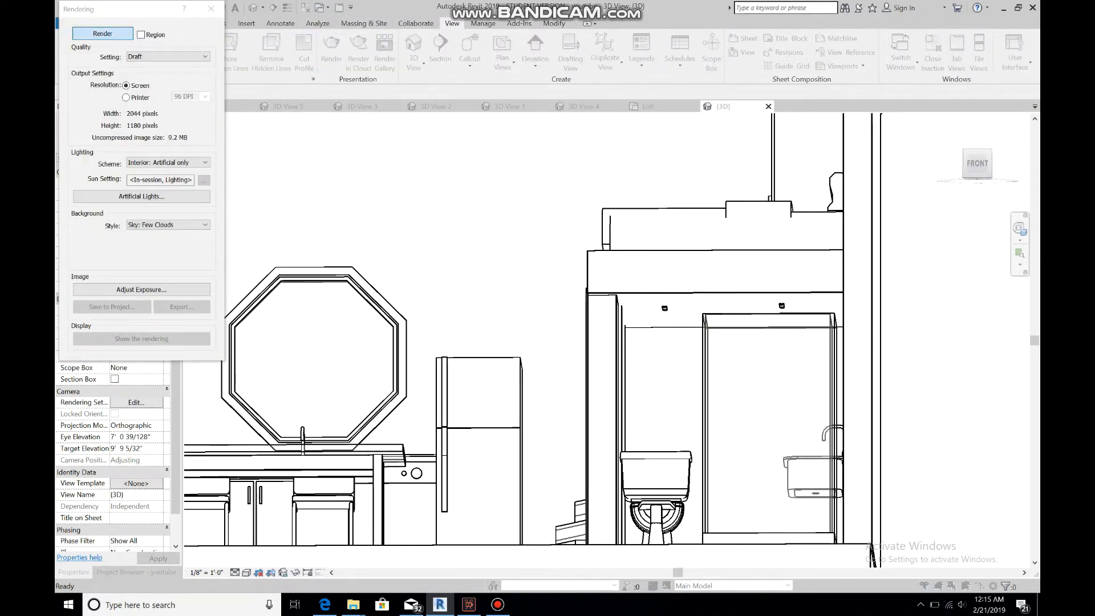
pyautogui.click(102, 33)
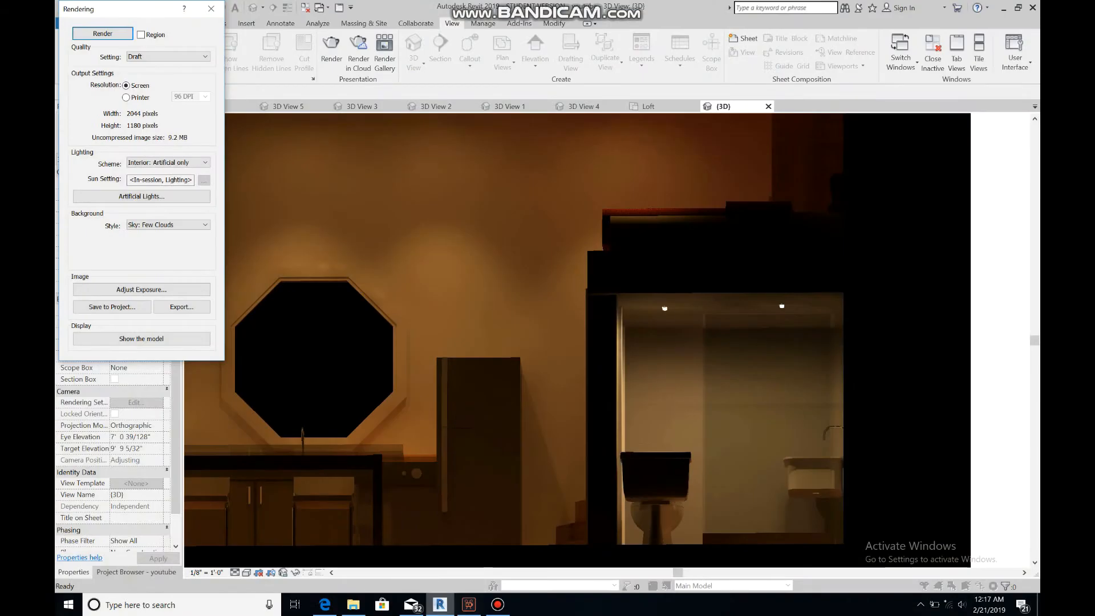
pyautogui.click(498, 605)
pyautogui.click(966, 150)
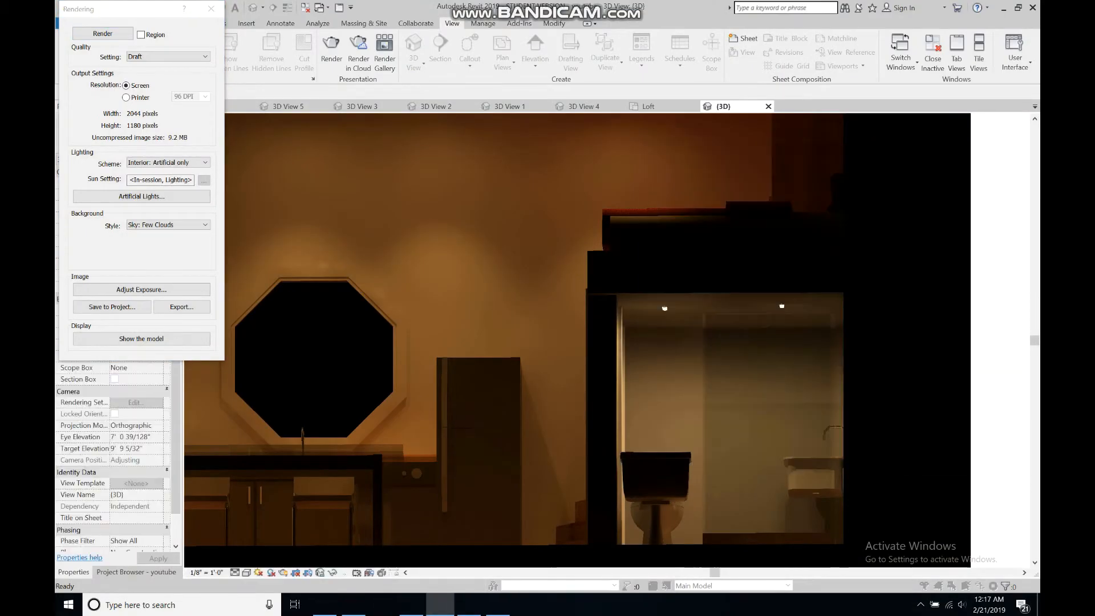
pyautogui.click(211, 8)
# Review the type parameters of the 4" Trimless Downlight recessed lamp in the main room's ceiling
pyautogui.scroll(-6, 308, 311)
pyautogui.scroll(4, 237, 295)
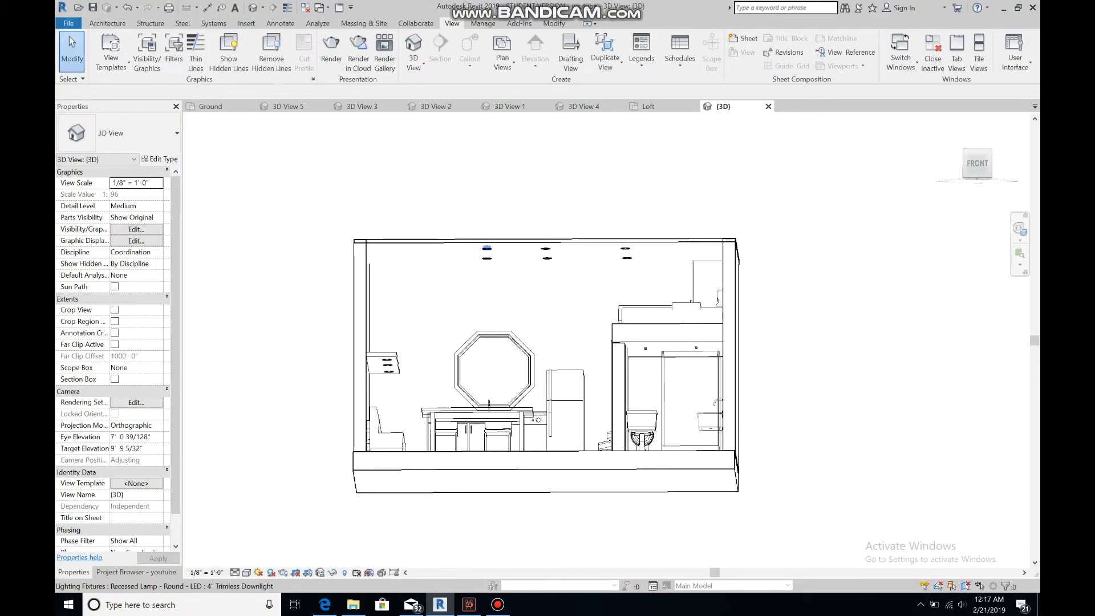
pyautogui.click(486, 247)
pyautogui.click(160, 159)
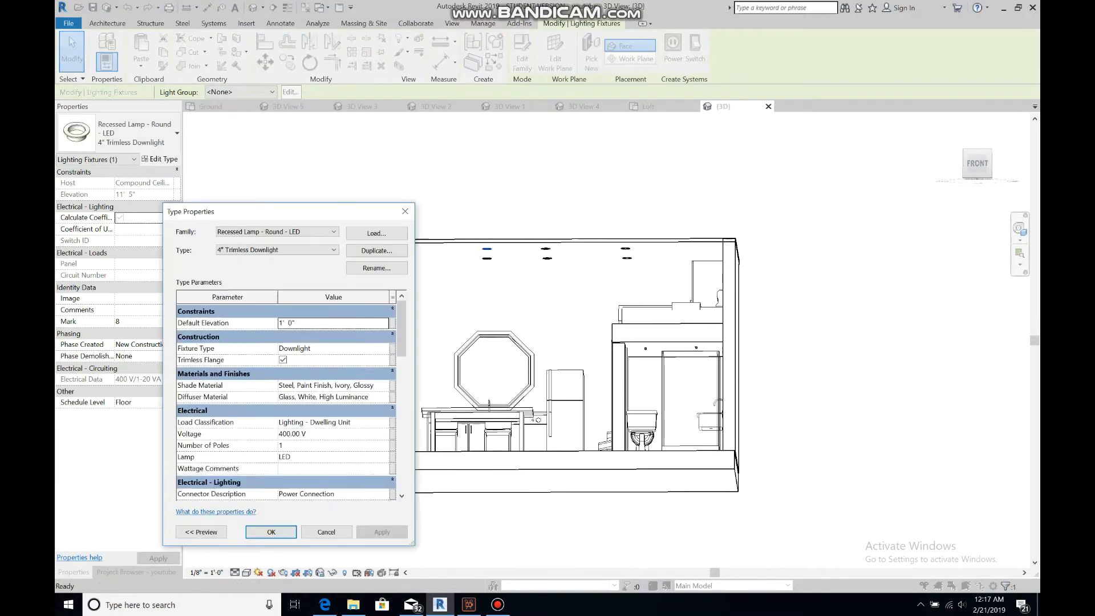
pyautogui.scroll(-10, 333, 393)
pyautogui.click(333, 381)
pyautogui.moveTo(327, 389); pyautogui.dragTo(342, 389)
pyautogui.click(341, 420)
pyautogui.click(272, 532)
# Tilt the {3D} view to show the whole interior section, run a draft render, inspect it and close the render settings
pyautogui.click(1020, 229)
pyautogui.moveTo(865, 231); pyautogui.dragTo(852, 239)
pyautogui.press('Escape')
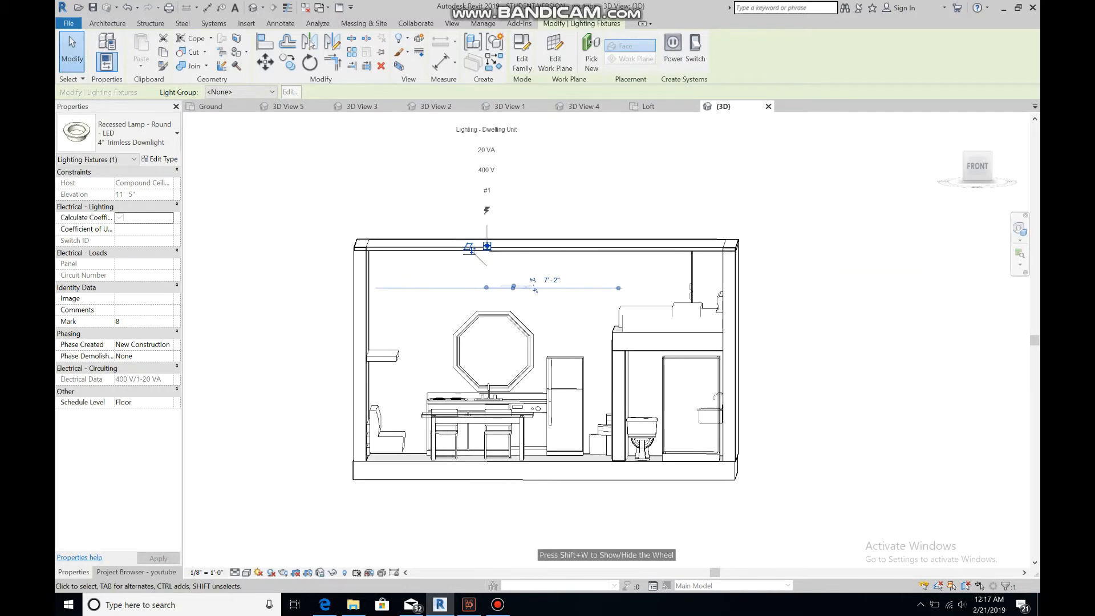
pyautogui.press('Escape')
pyautogui.click(331, 52)
pyautogui.click(102, 34)
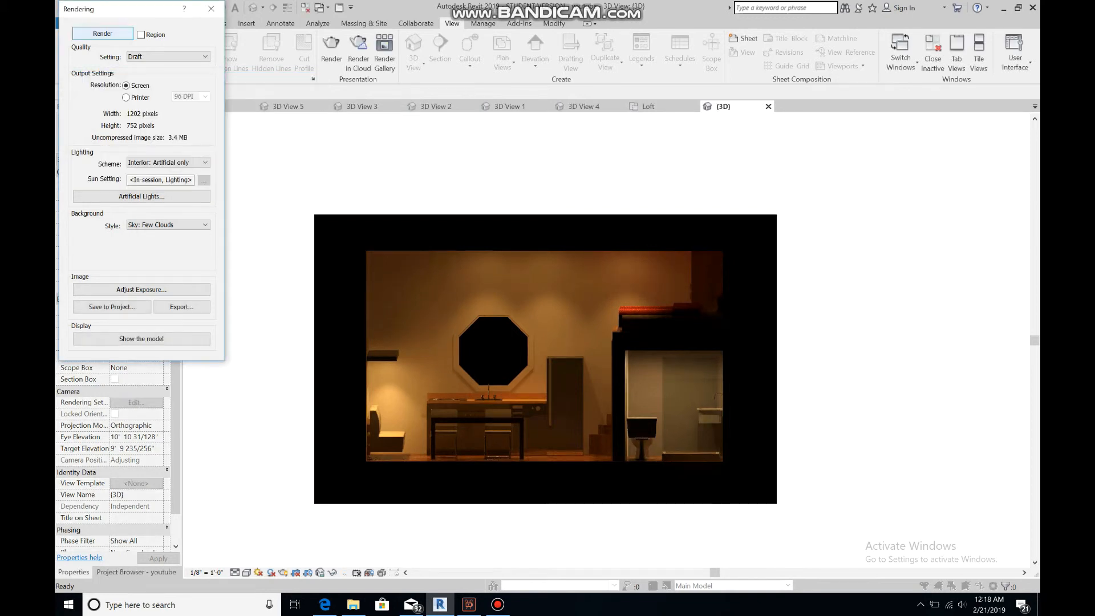
pyautogui.scroll(3, 482, 444)
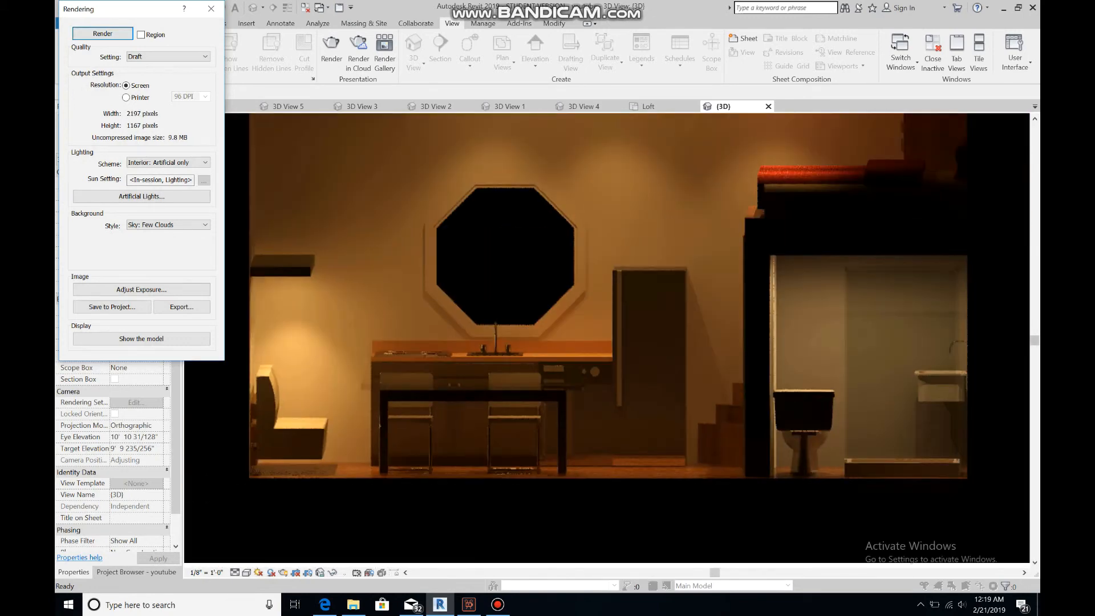
pyautogui.click(212, 9)
# Open the South elevation to inspect it, and return to the {3D} view
pyautogui.scroll(1, 976, 326)
pyautogui.scroll(-1, 976, 326)
pyautogui.click(135, 572)
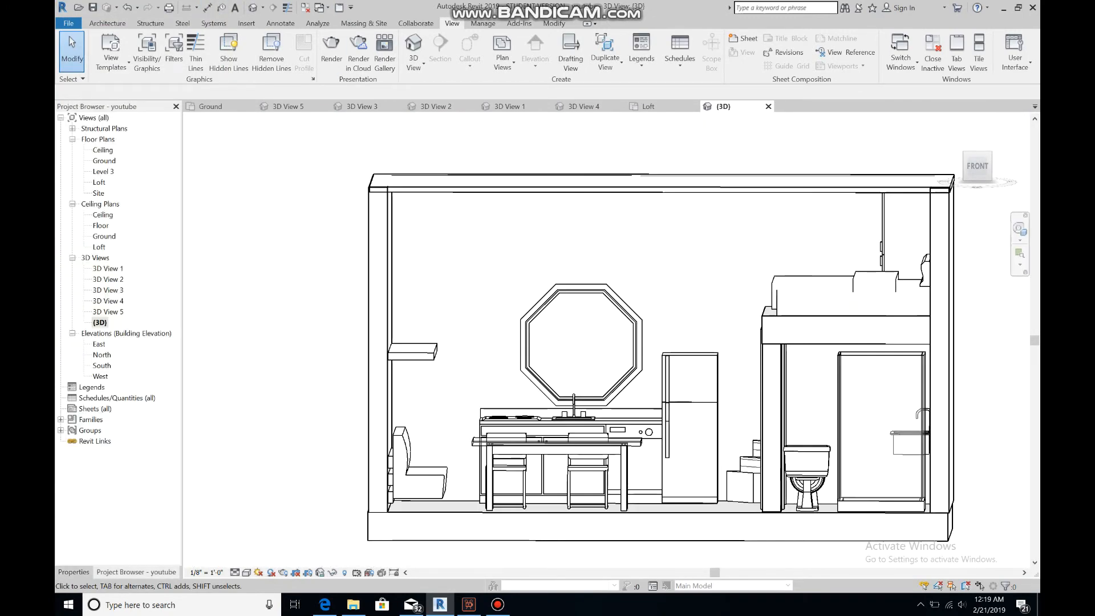
pyautogui.doubleClick(102, 365)
pyautogui.scroll(5, 583, 310)
pyautogui.click(723, 107)
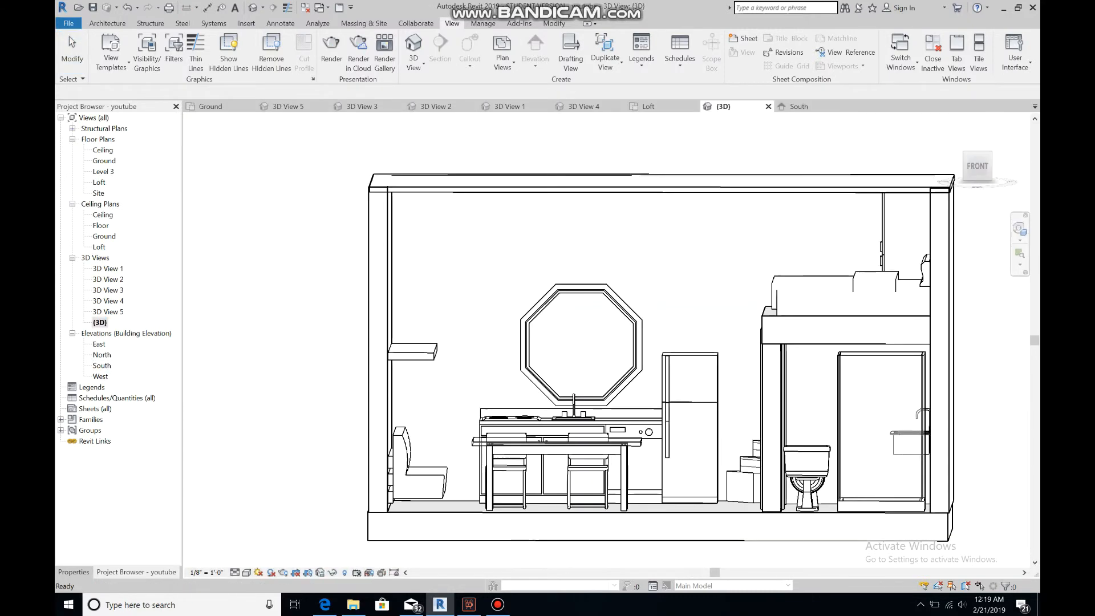
# Turn the {3D} view to a straight-on front section of the interior and start a draft render with artificial-only lighting
pyautogui.moveTo(715, 572); pyautogui.dragTo(736, 572)
pyautogui.click(1019, 229)
pyautogui.moveTo(903, 240); pyautogui.dragTo(903, 239)
pyautogui.press('Escape')
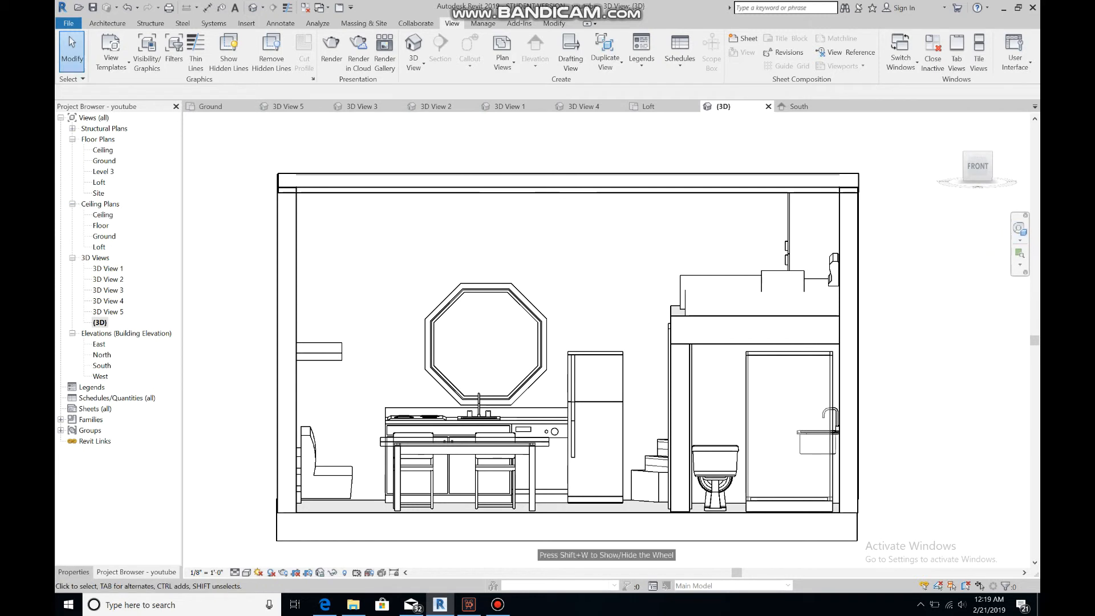
pyautogui.scroll(1, 911, 386)
pyautogui.moveTo(717, 572)
pyautogui.mouseDown()
pyautogui.moveTo(692, 572)
pyautogui.moveTo(702, 573)
pyautogui.mouseUp()
pyautogui.moveTo(1035, 341); pyautogui.dragTo(1035, 344)
pyautogui.click(331, 52)
pyautogui.click(103, 33)
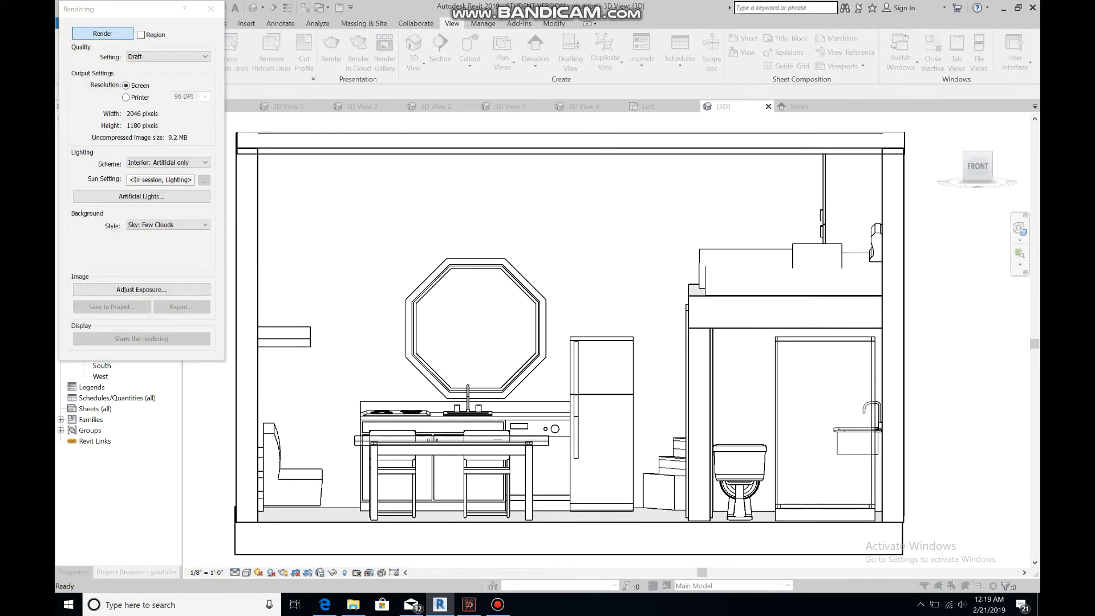